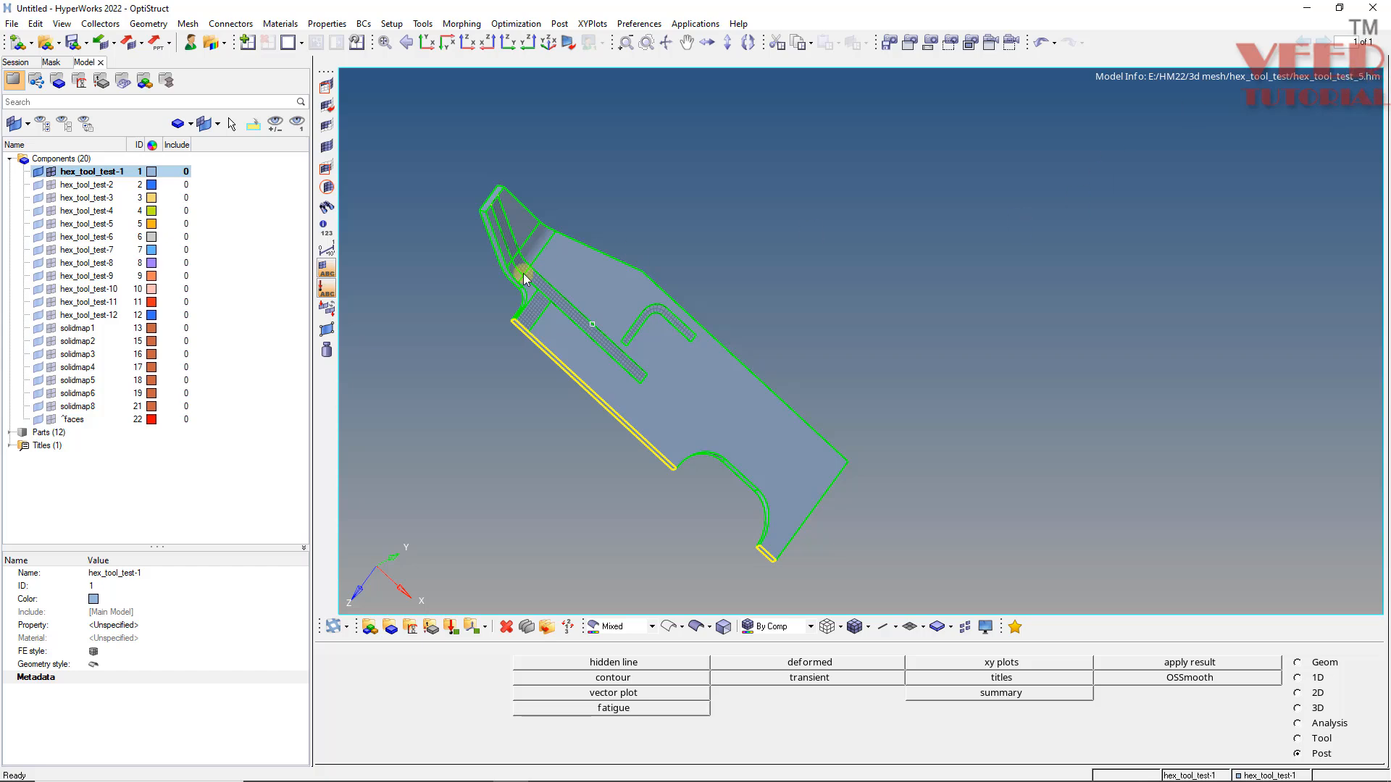
# - Examine the panel surface of hex_tool_test-1 and its meshed strips from several angles
pyautogui.keyDown('ctrl'); pyautogui.moveTo(665, 397); pyautogui.dragTo(572, 228); pyautogui.keyUp('ctrl')
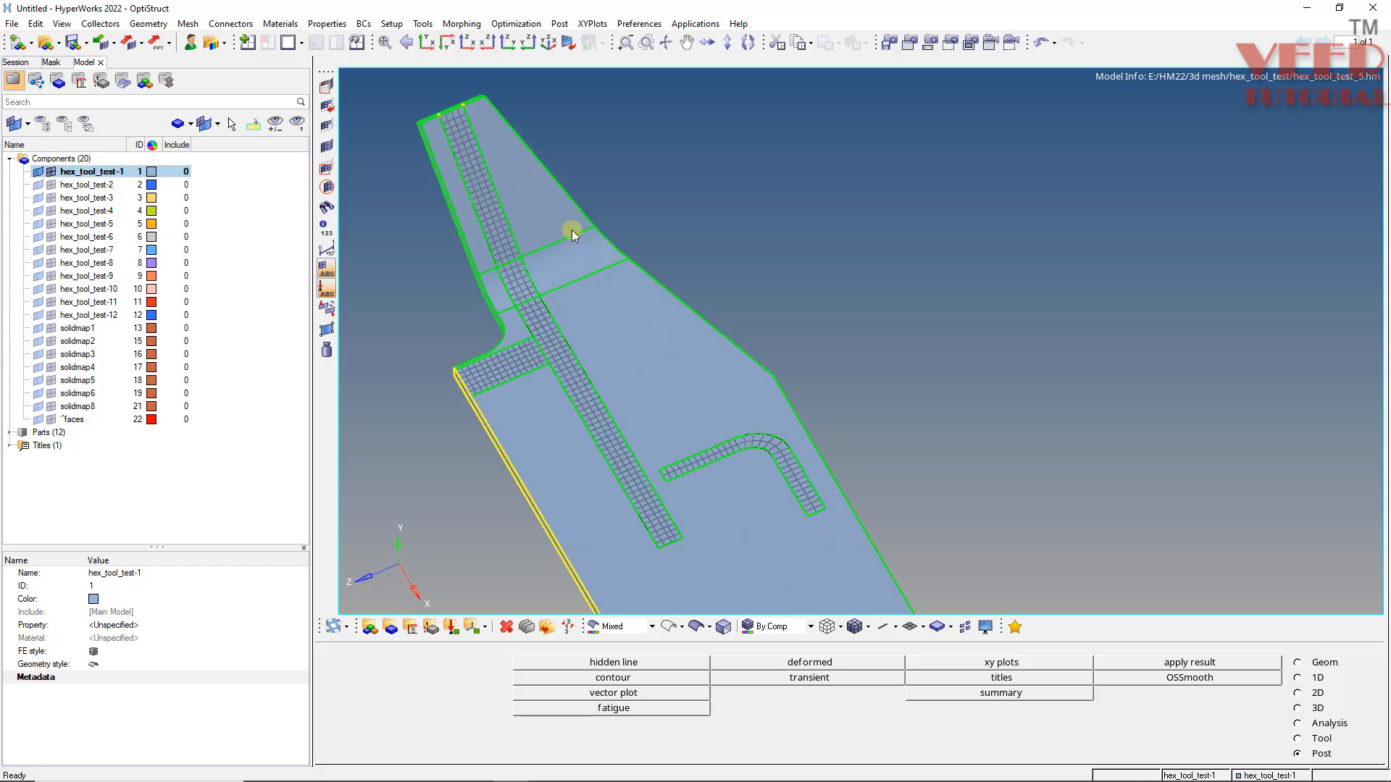
pyautogui.scroll(5, 555, 248)
pyautogui.keyDown('ctrl'); pyautogui.moveTo(610, 309); pyautogui.dragTo(697, 314); pyautogui.keyUp('ctrl')
pyautogui.scroll(-3, 585, 344)
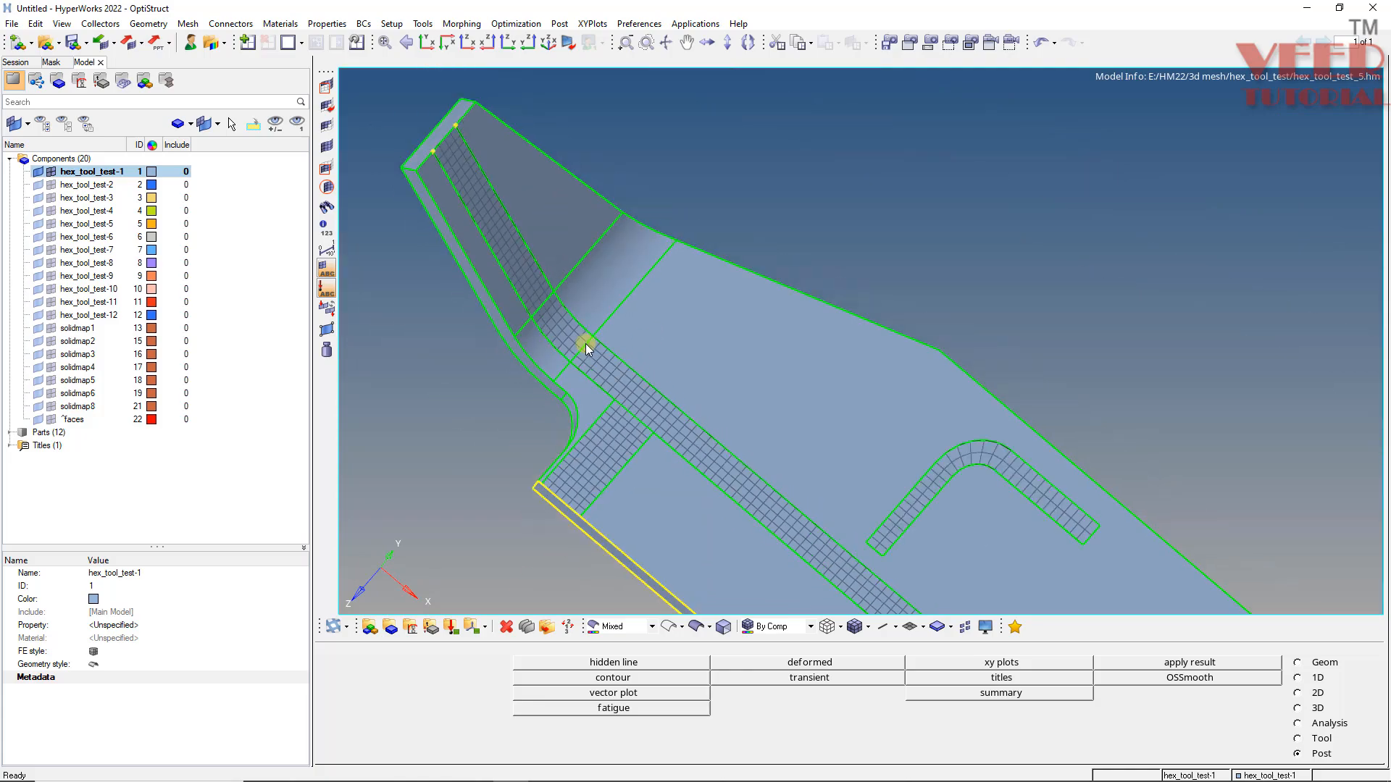
pyautogui.scroll(-5, 588, 345)
pyautogui.scroll(4, 716, 405)
pyautogui.scroll(-4, 717, 419)
pyautogui.keyDown('ctrl'); pyautogui.moveTo(713, 420); pyautogui.dragTo(656, 483); pyautogui.keyUp('ctrl')
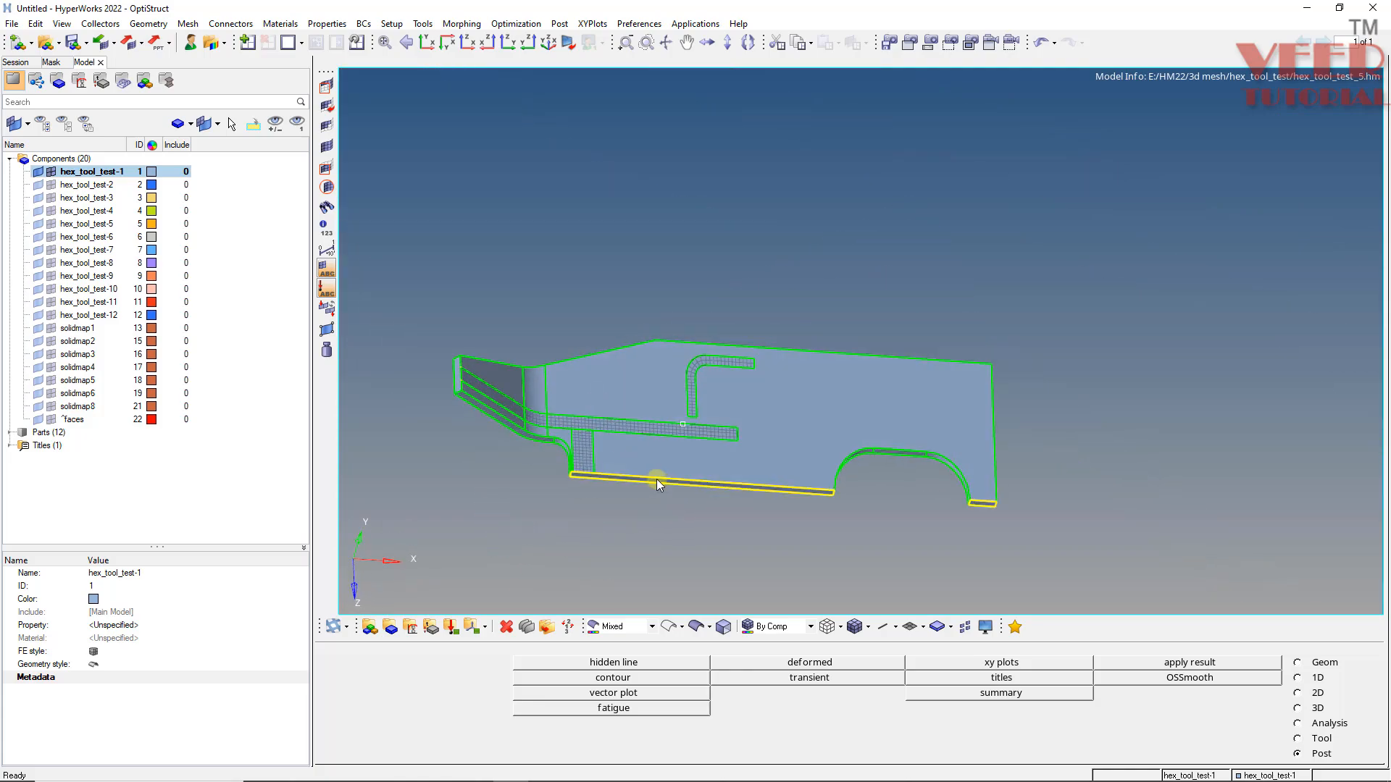
pyautogui.scroll(4, 627, 425)
pyautogui.scroll(-4, 618, 392)
pyautogui.keyDown('ctrl'); pyautogui.moveTo(618, 391); pyautogui.dragTo(737, 262); pyautogui.keyUp('ctrl')
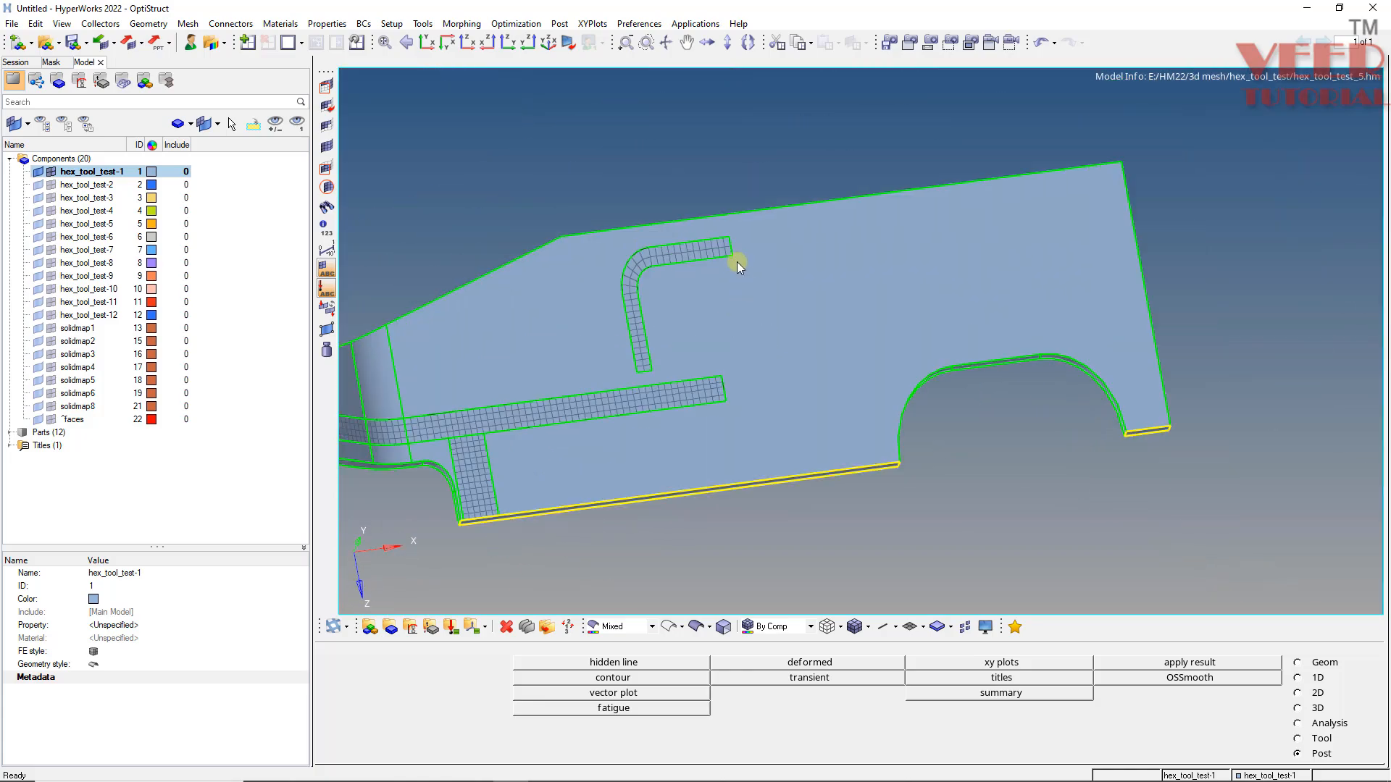
pyautogui.scroll(5, 728, 243)
pyautogui.scroll(-5, 727, 244)
pyautogui.scroll(2, 715, 231)
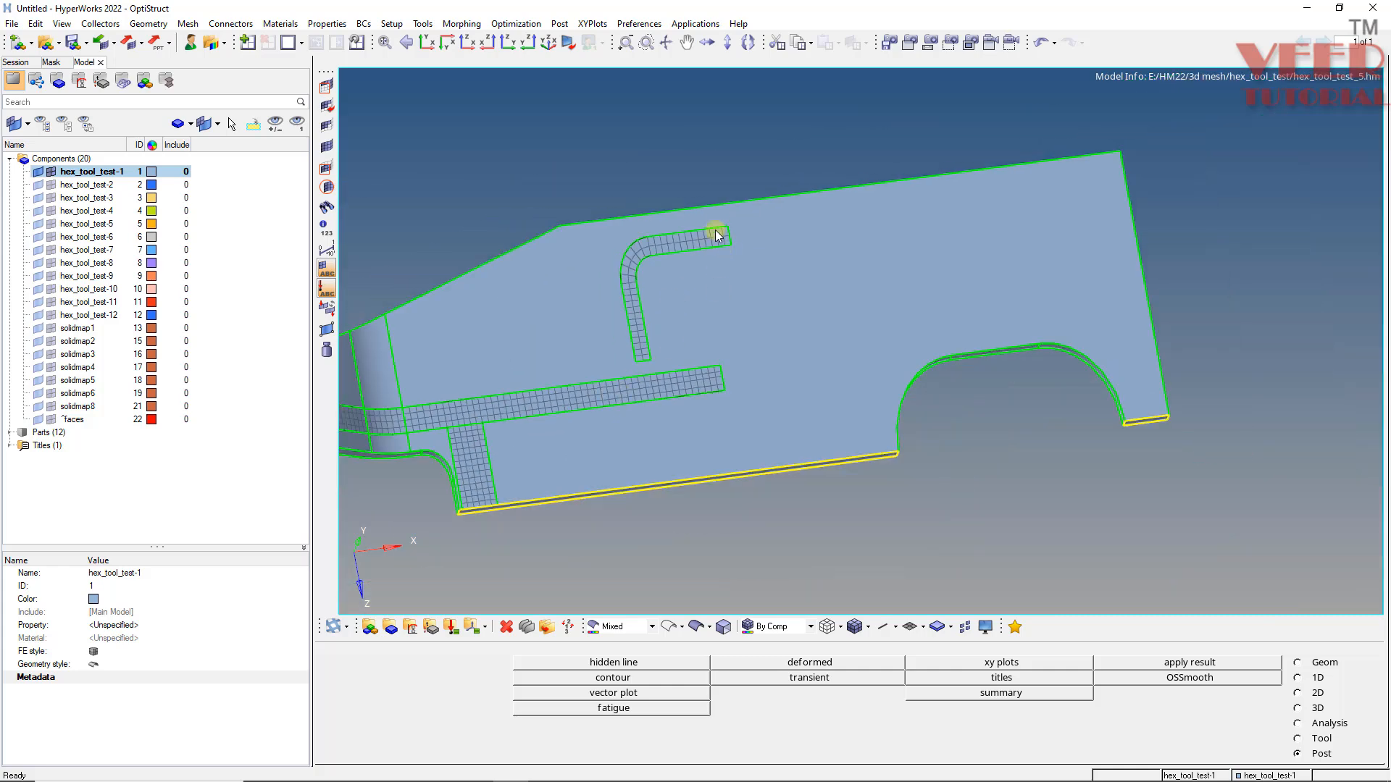
# - Split the surface from the two end corners of the hook-shaped meshed strip to the panel's upper and lower edges
pyautogui.scroll(4, 739, 227)
pyautogui.press('F11')
pyautogui.click(523, 678)
pyautogui.click(753, 216)
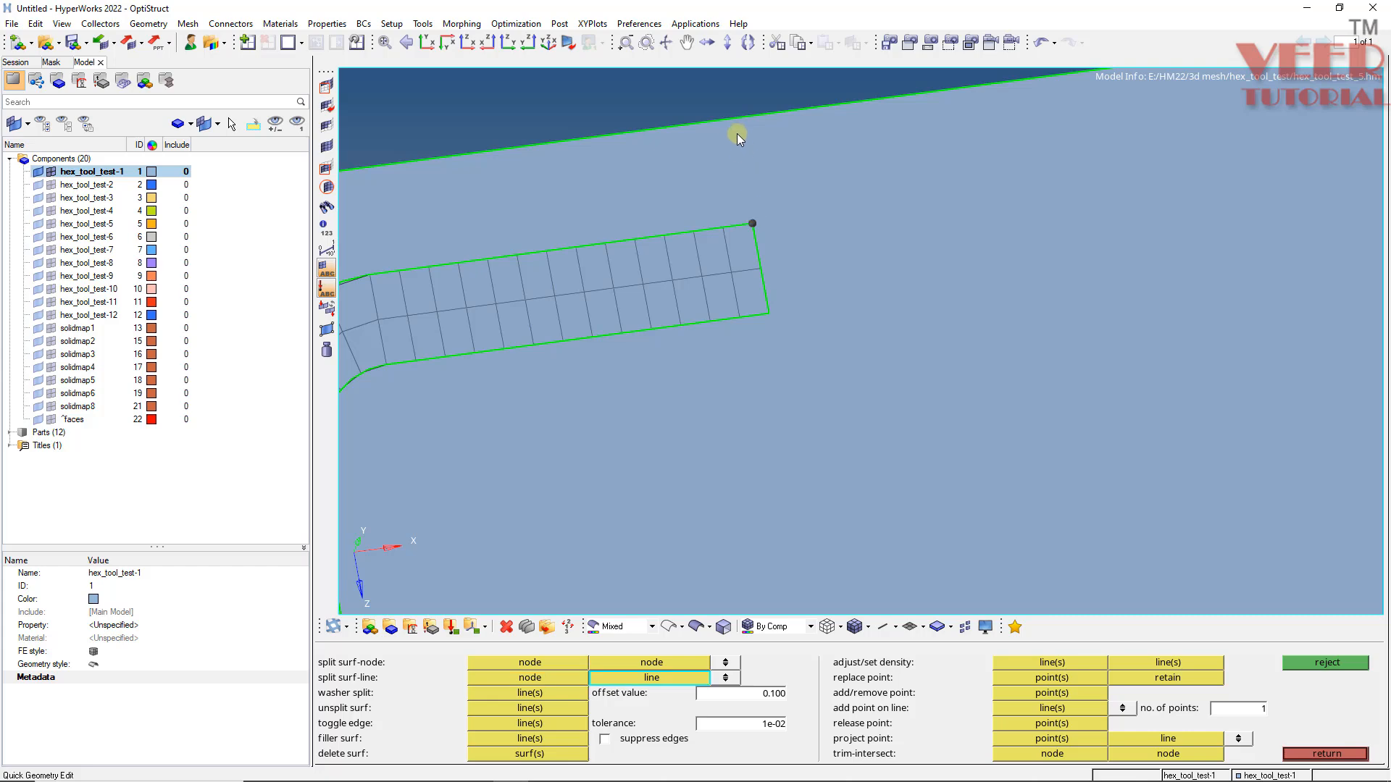
pyautogui.click(762, 302)
pyautogui.scroll(-4, 669, 210)
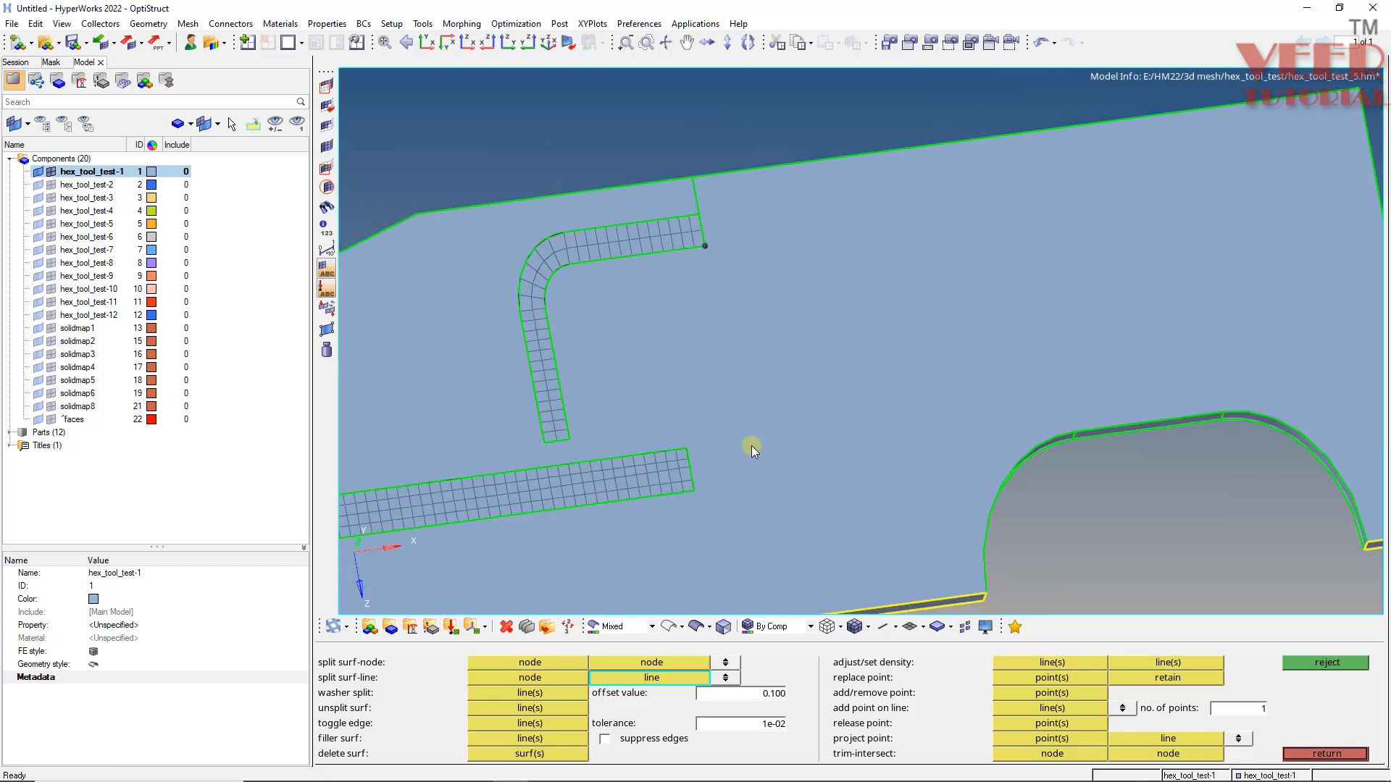
pyautogui.click(827, 604)
pyautogui.scroll(-5, 758, 358)
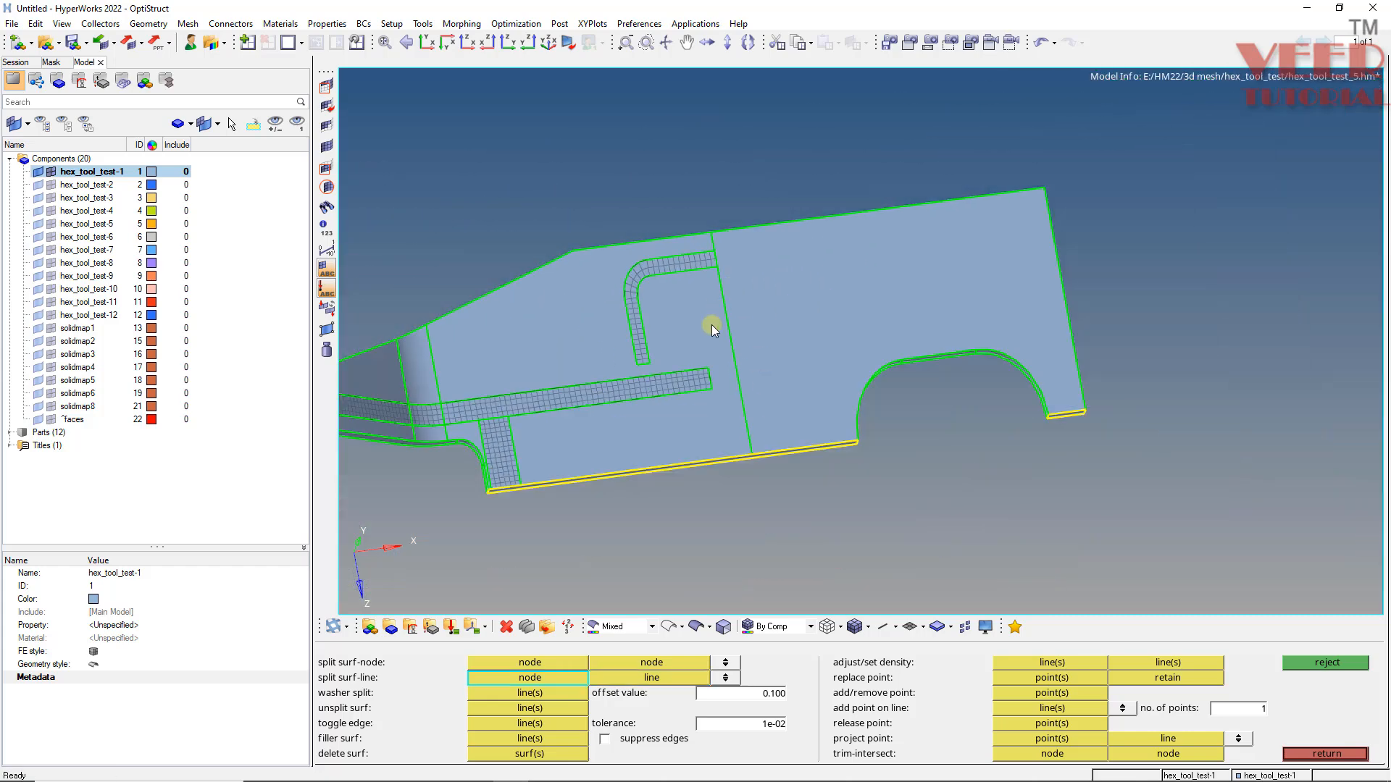
# - Split the surface from both end corners of the long horizontal meshed strip to the new vertical dividing edge
pyautogui.scroll(6, 707, 416)
pyautogui.click(708, 442)
pyautogui.click(770, 458)
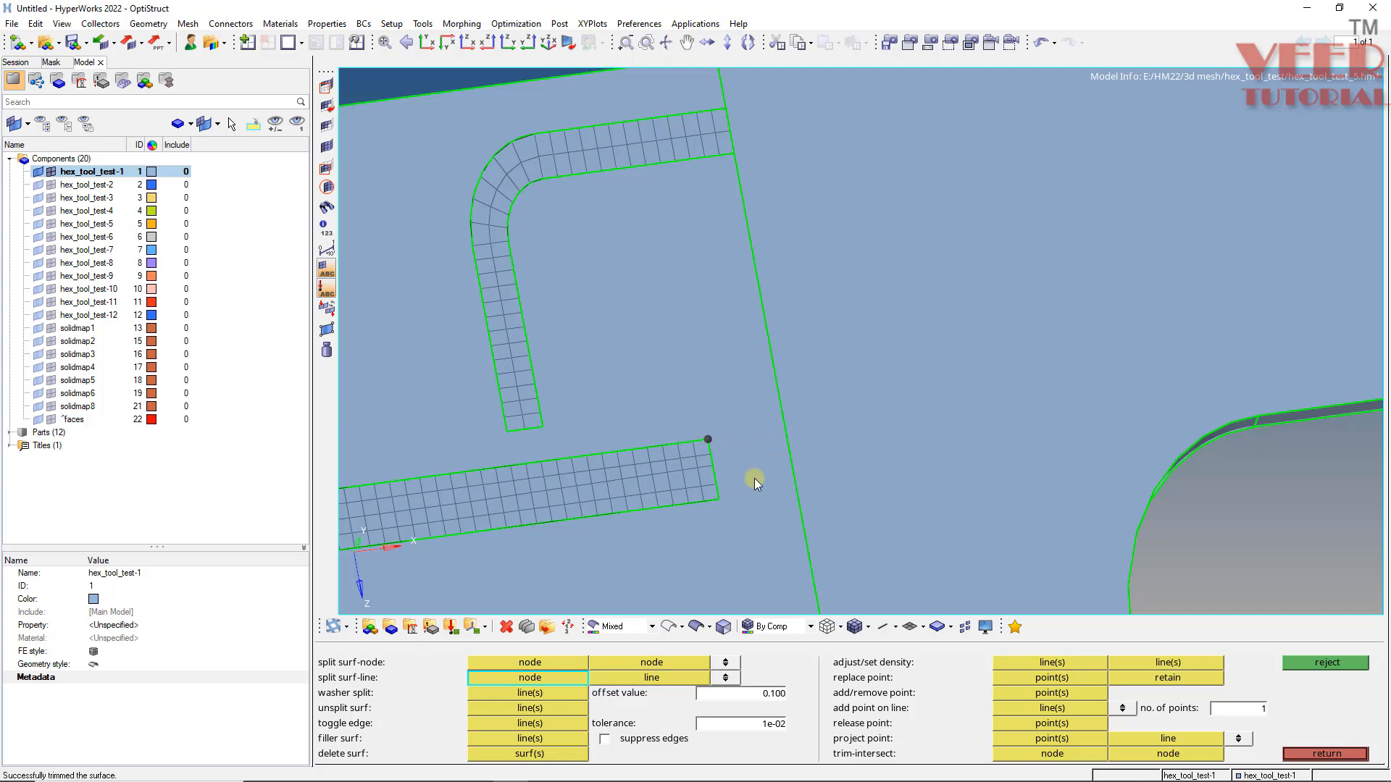
pyautogui.click(716, 501)
pyautogui.click(793, 492)
pyautogui.scroll(-5, 664, 253)
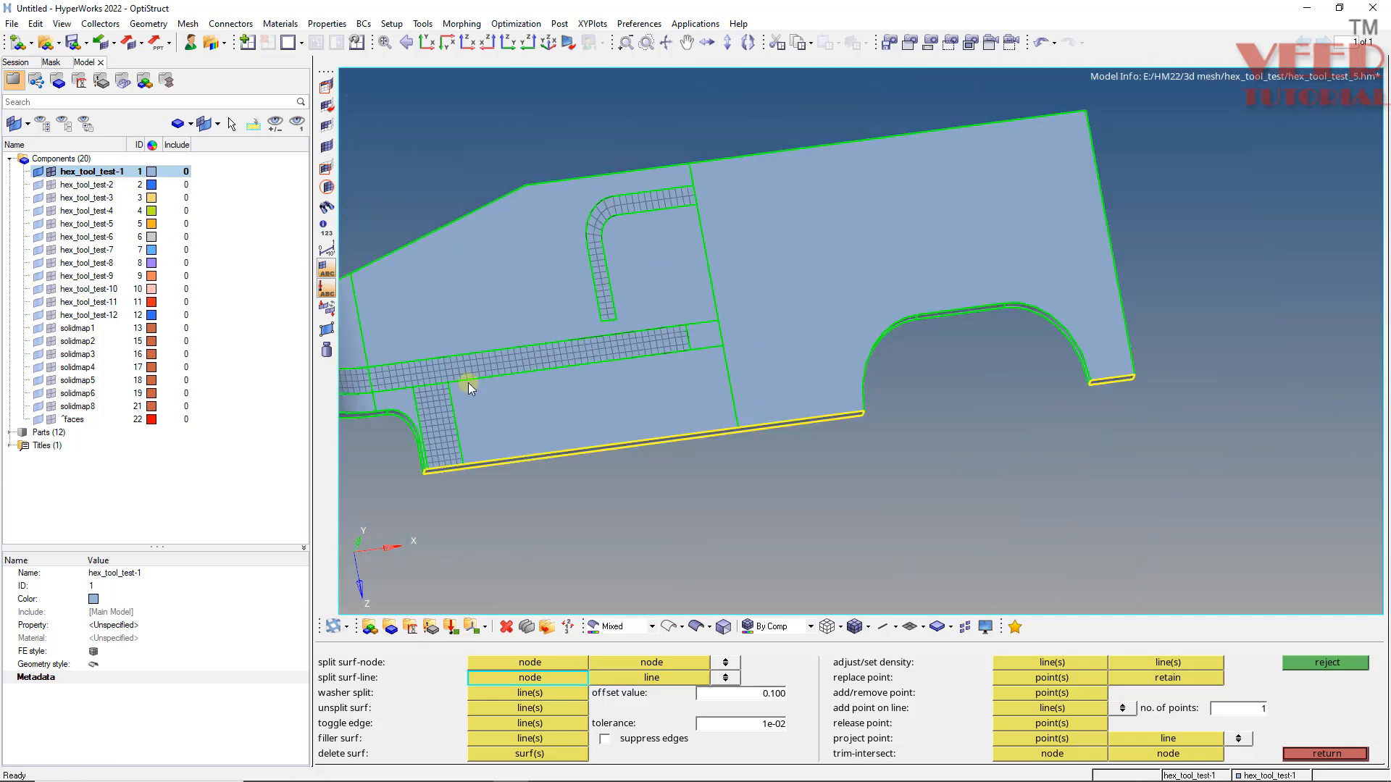
# - Examine the junctions between the meshed strips and the adjoining unmeshed surfaces
pyautogui.scroll(6, 492, 385)
pyautogui.scroll(-5, 523, 364)
pyautogui.scroll(6, 506, 419)
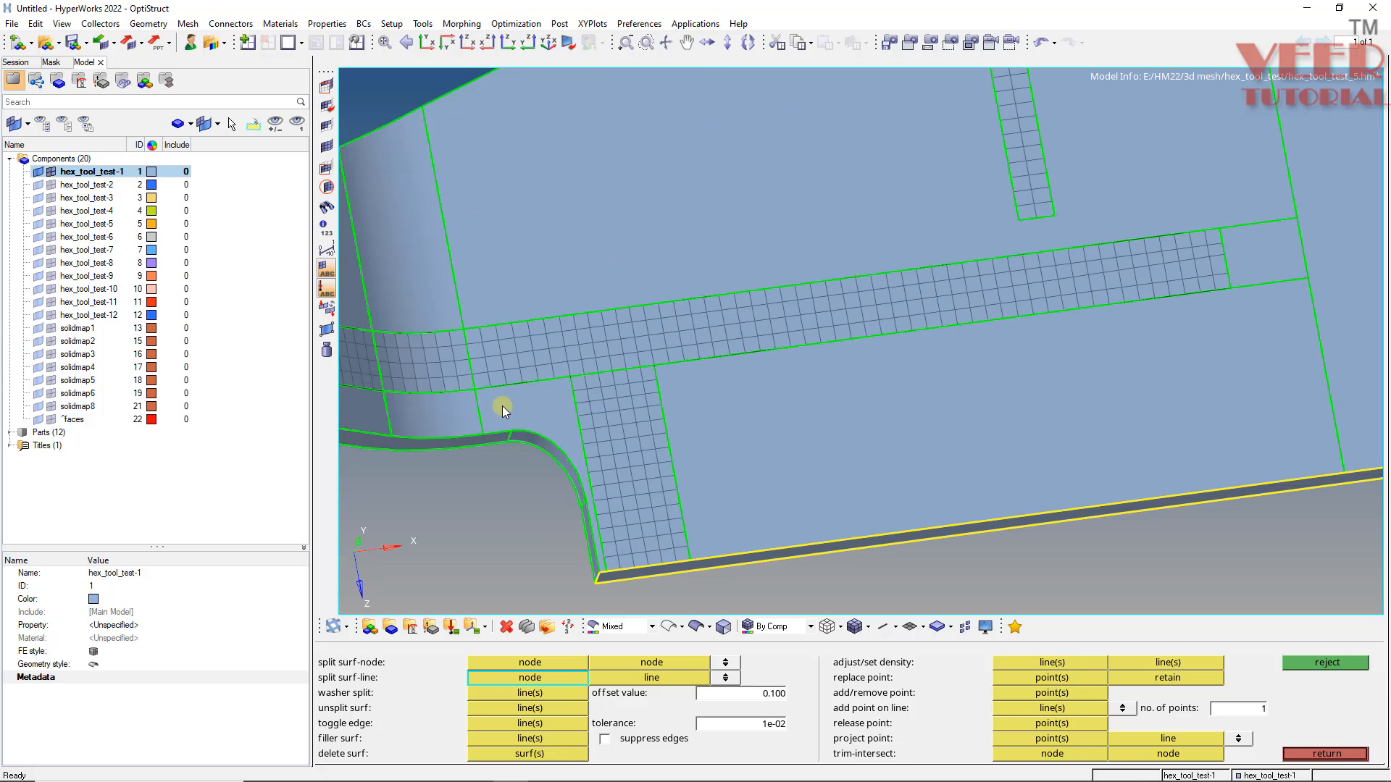
pyautogui.scroll(-6, 549, 420)
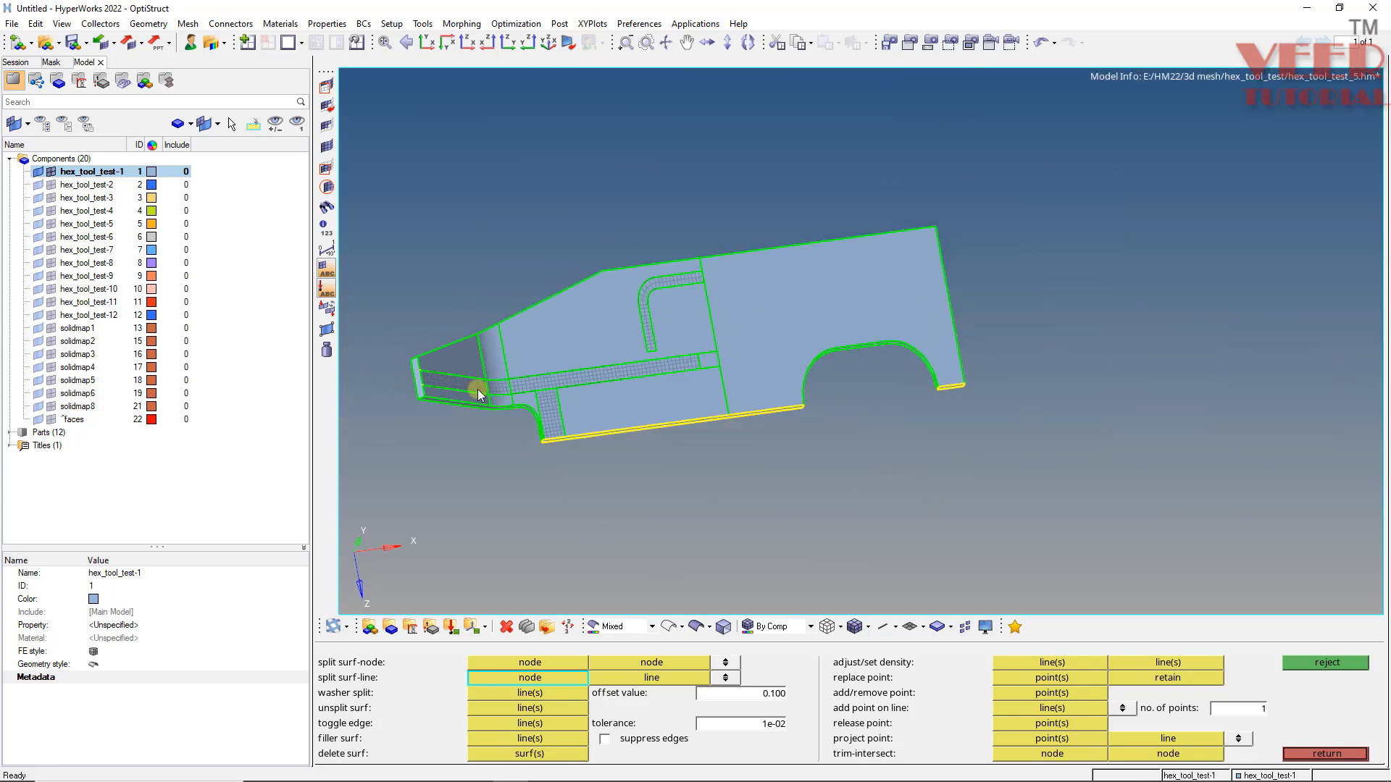
pyautogui.scroll(5, 652, 337)
pyautogui.scroll(2, 671, 366)
pyautogui.keyDown('ctrl'); pyautogui.moveTo(941, 417); pyautogui.dragTo(933, 438); pyautogui.keyUp('ctrl')
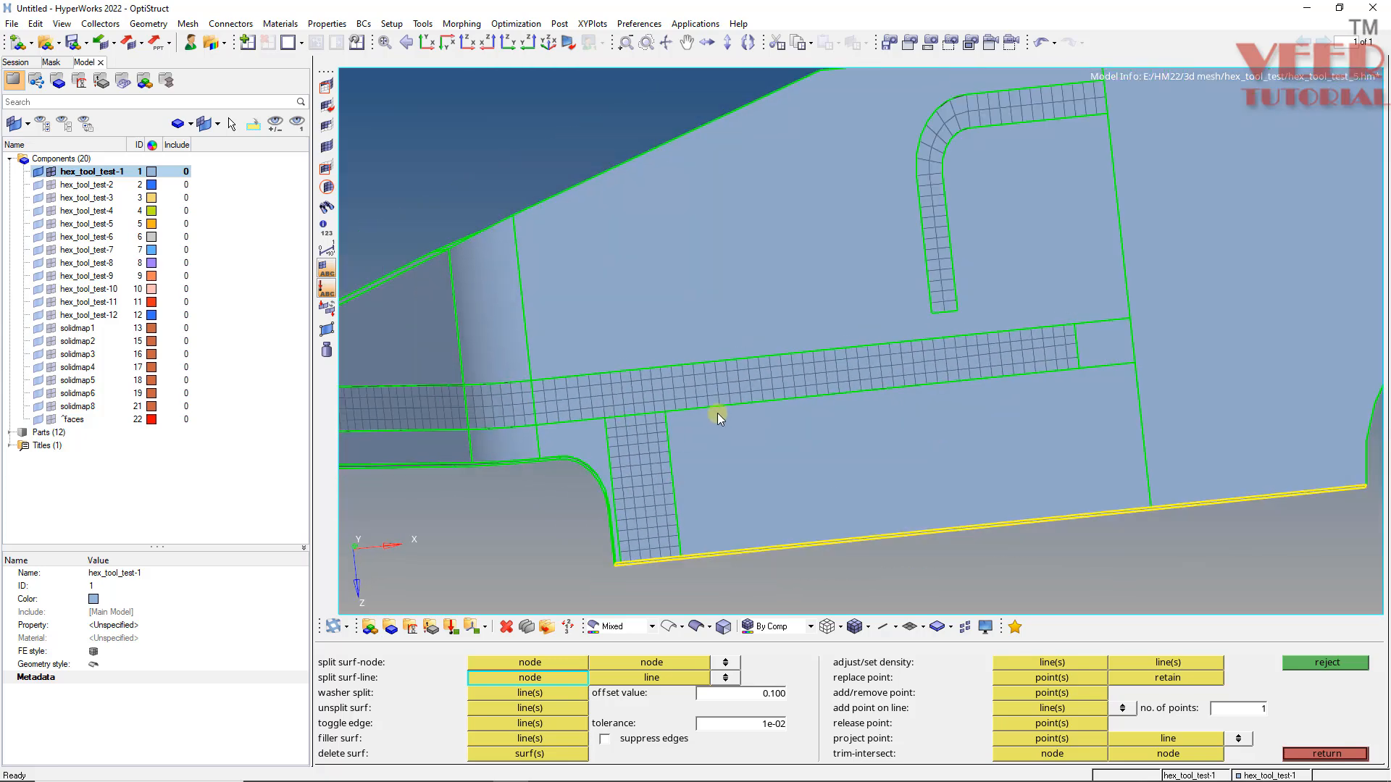
pyautogui.scroll(-3, 715, 411)
pyautogui.scroll(3, 785, 457)
# - Set up automeshing to take surfaces instead of elements as its input
pyautogui.press('F12')
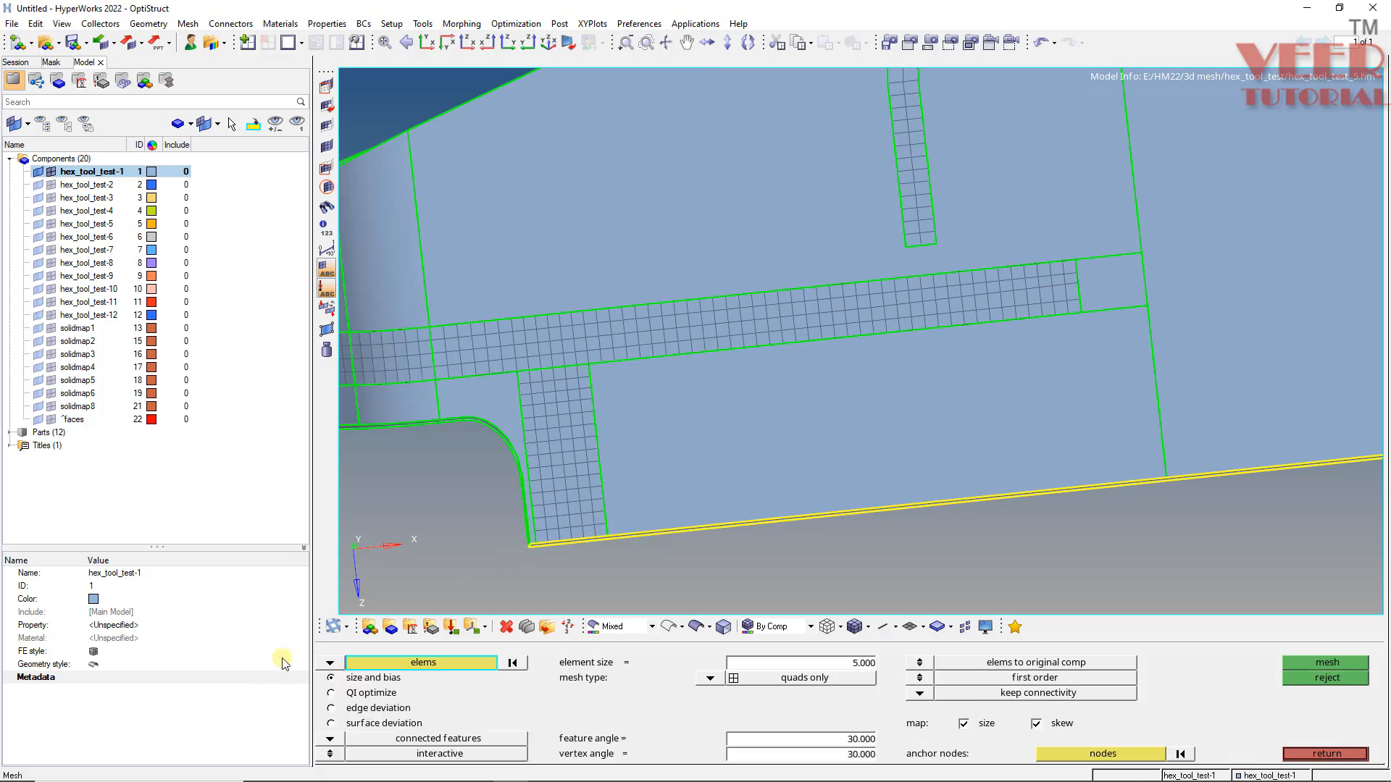
pyautogui.click(329, 663)
pyautogui.click(399, 689)
pyautogui.scroll(-4, 546, 354)
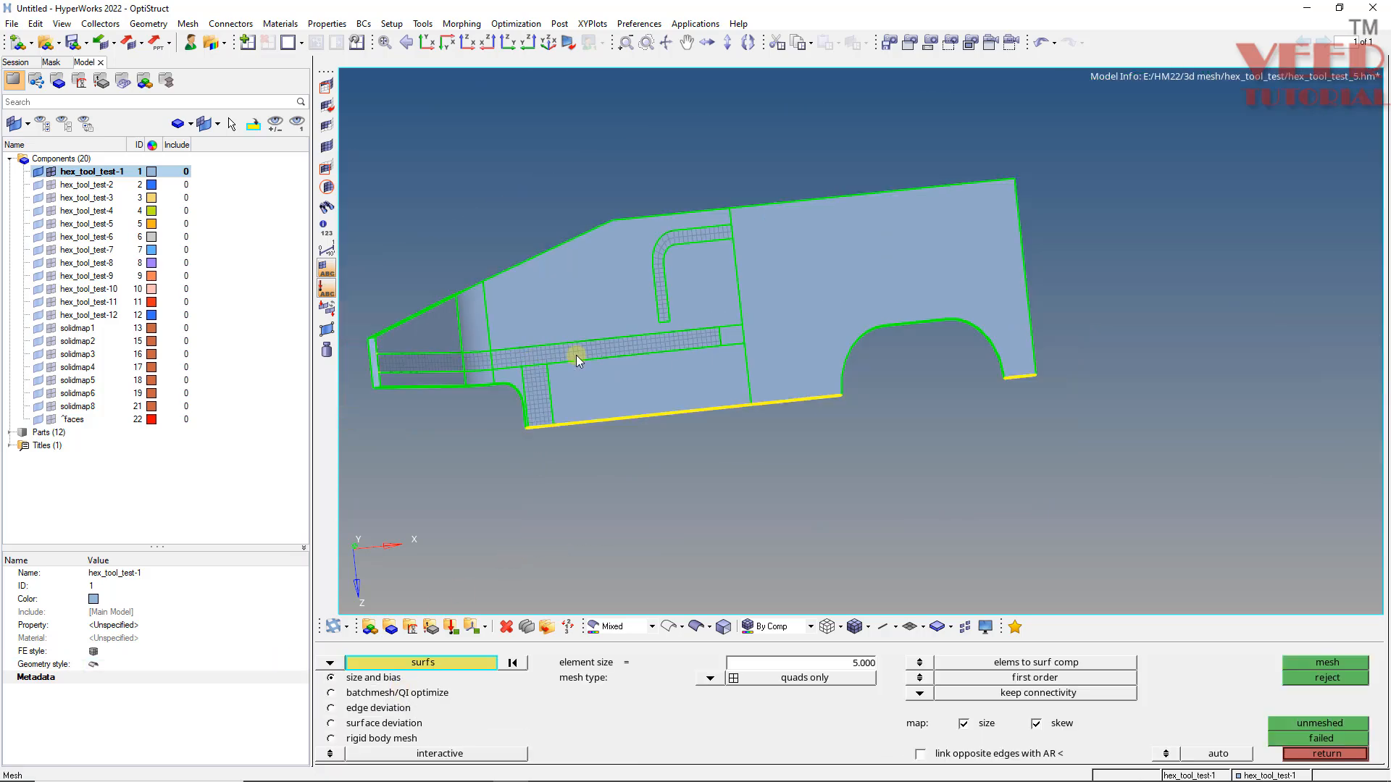
# - Try meshing the large surface below the long horizontal strip with quads only at element size 5
pyautogui.scroll(4, 663, 375)
pyautogui.click(664, 376)
pyautogui.middleClick(663, 376)
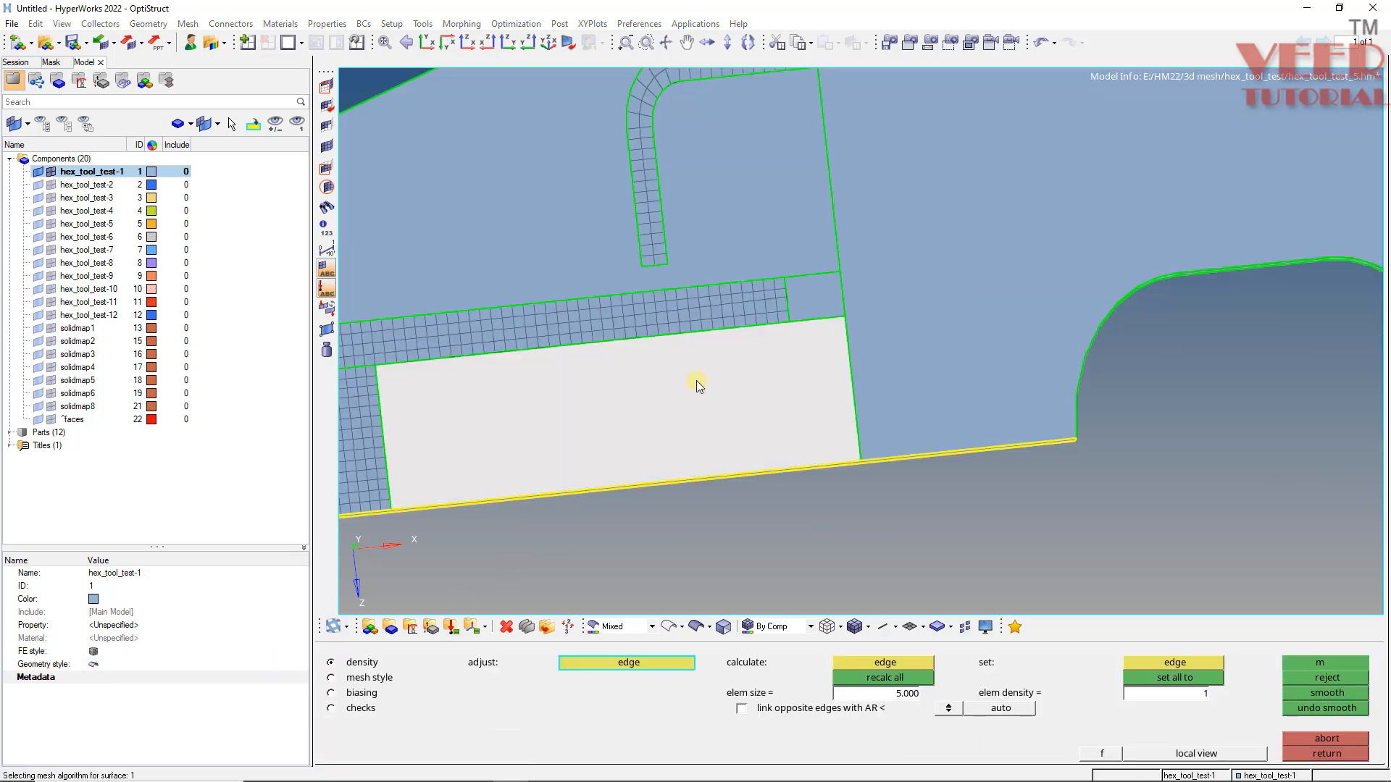
pyautogui.scroll(4, 478, 337)
pyautogui.scroll(-5, 915, 344)
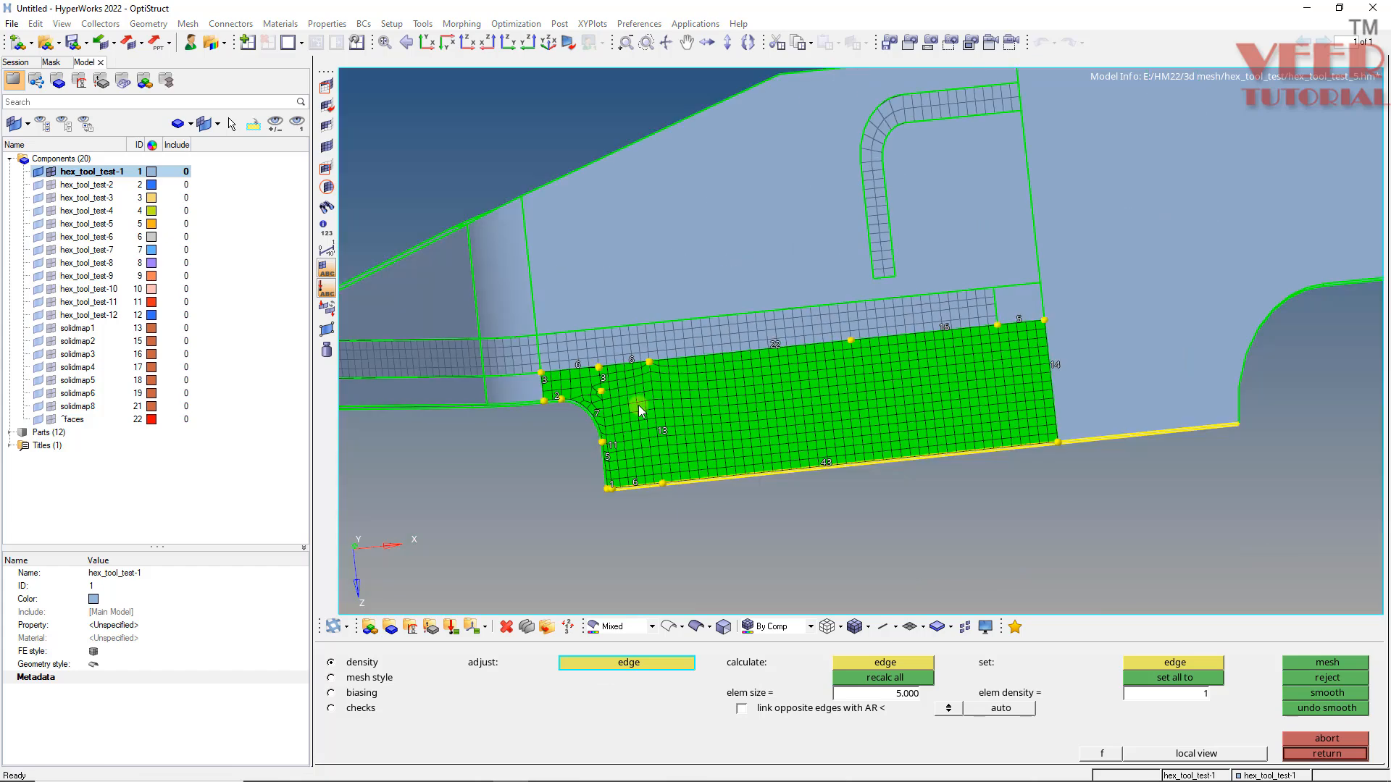
pyautogui.click(1328, 678)
pyautogui.click(1326, 753)
# - Try to split the surface between the upper end of the short vertical strip's edge and the node on the horizontal strip
pyautogui.scroll(4, 638, 371)
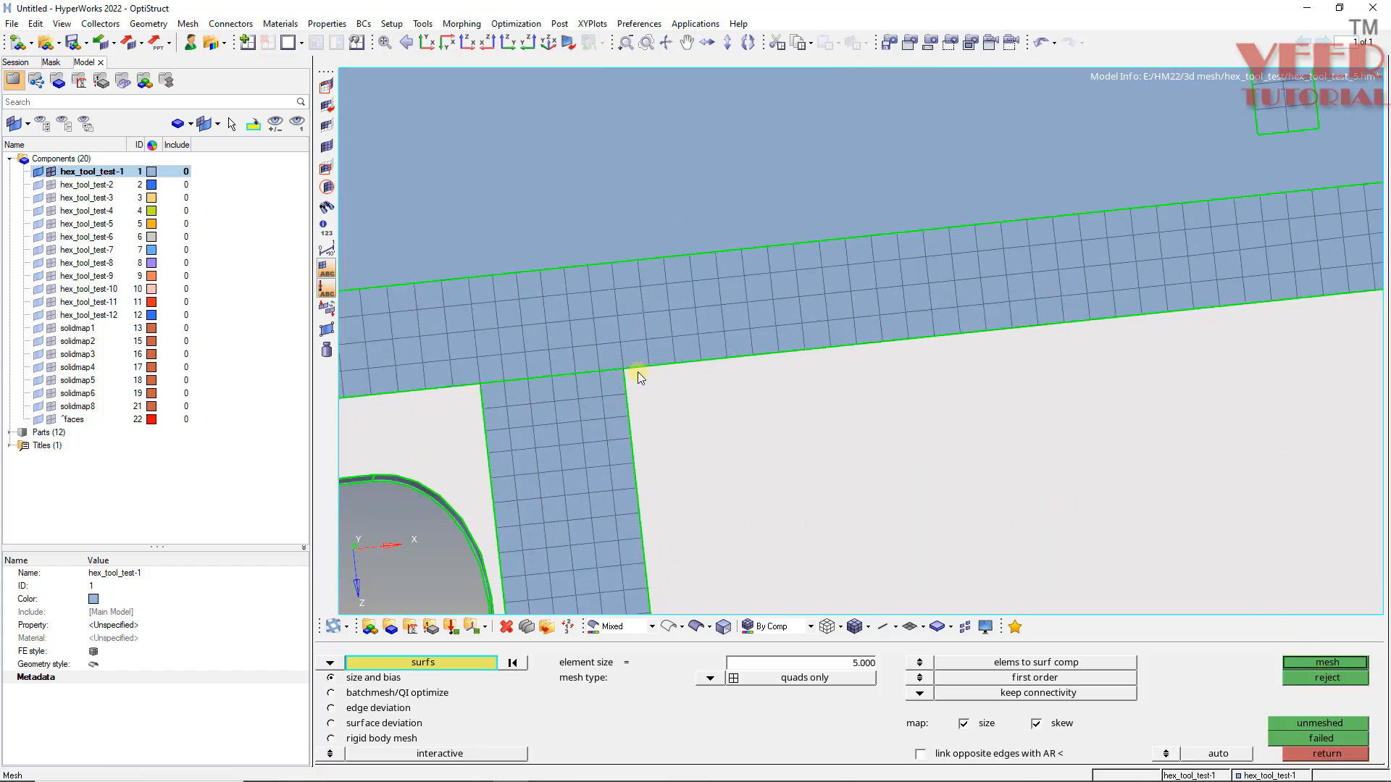
pyautogui.scroll(6, 637, 371)
pyautogui.press('Escape')
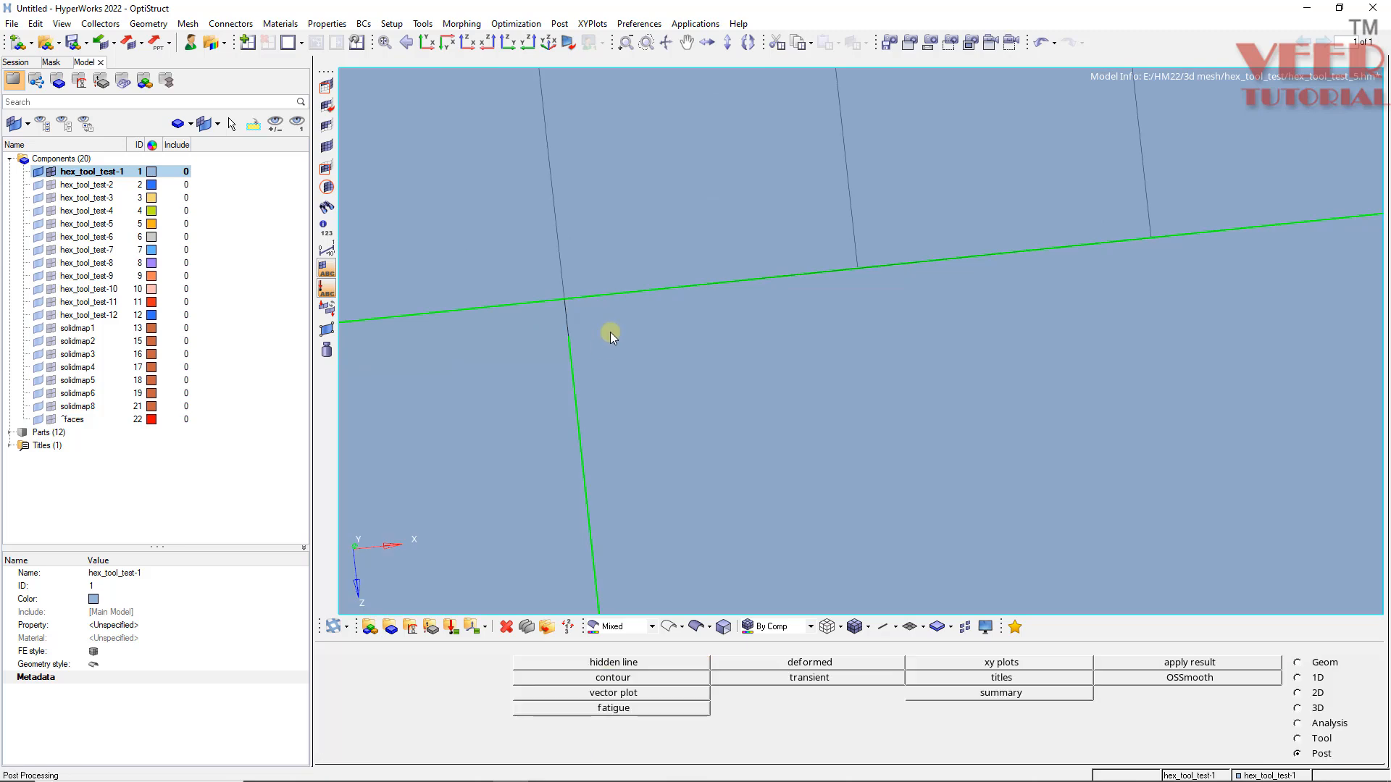
pyautogui.click(546, 626)
pyautogui.click(545, 662)
pyautogui.click(568, 335)
pyautogui.click(565, 297)
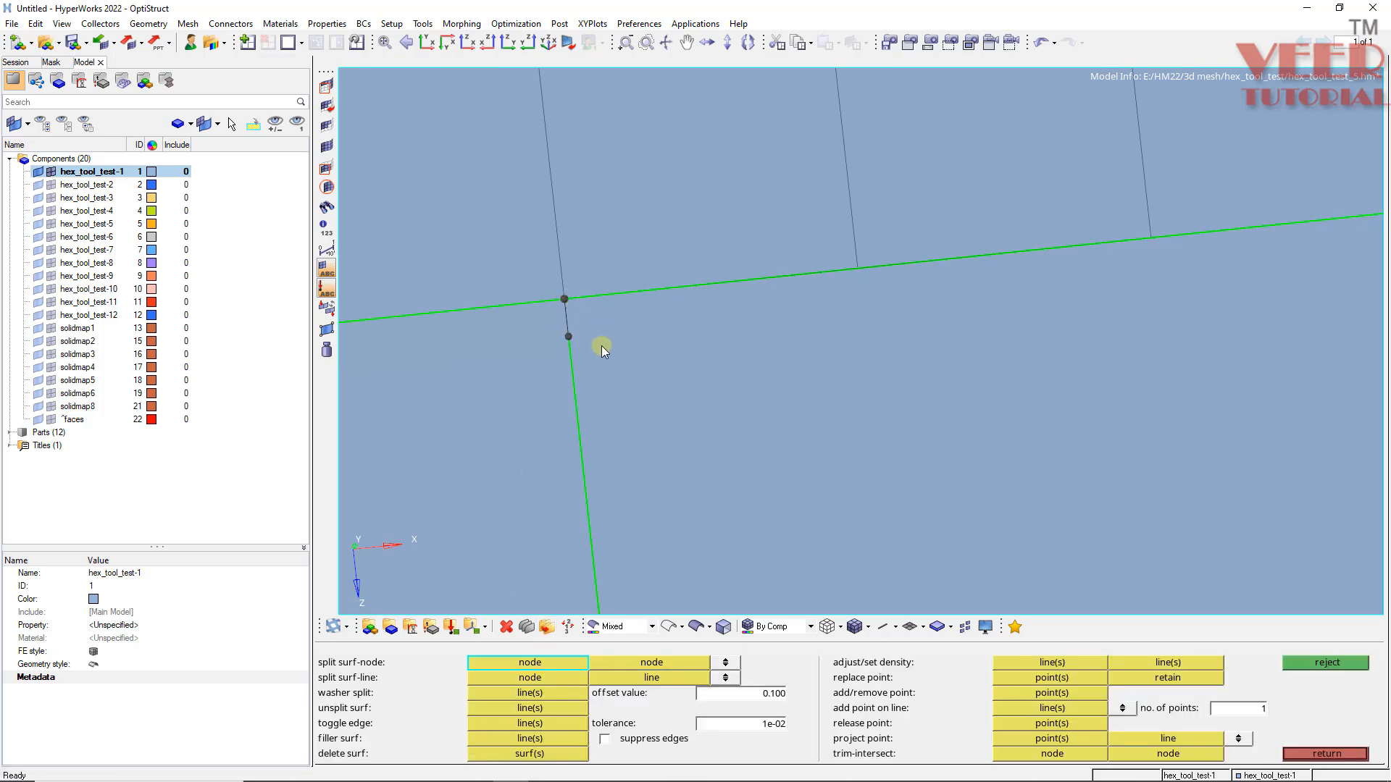
pyautogui.press('Escape')
# - Split the lower surface beside the short vertical strip, from a nearby node on the horizontal strip to the panel's lower edge
pyautogui.keyDown('ctrl'); pyautogui.scroll(-10, 524, 310); pyautogui.keyUp('ctrl')
pyautogui.keyDown('ctrl'); pyautogui.scroll(-1, 712, 382); pyautogui.keyUp('ctrl')
pyautogui.keyDown('ctrl'); pyautogui.moveTo(598, 429); pyautogui.dragTo(615, 366); pyautogui.keyUp('ctrl')
pyautogui.keyDown('ctrl'); pyautogui.scroll(-6, 663, 440); pyautogui.keyUp('ctrl')
pyautogui.keyDown('ctrl'); pyautogui.scroll(4, 611, 416); pyautogui.keyUp('ctrl')
pyautogui.keyDown('ctrl'); pyautogui.scroll(5, 605, 287); pyautogui.keyUp('ctrl')
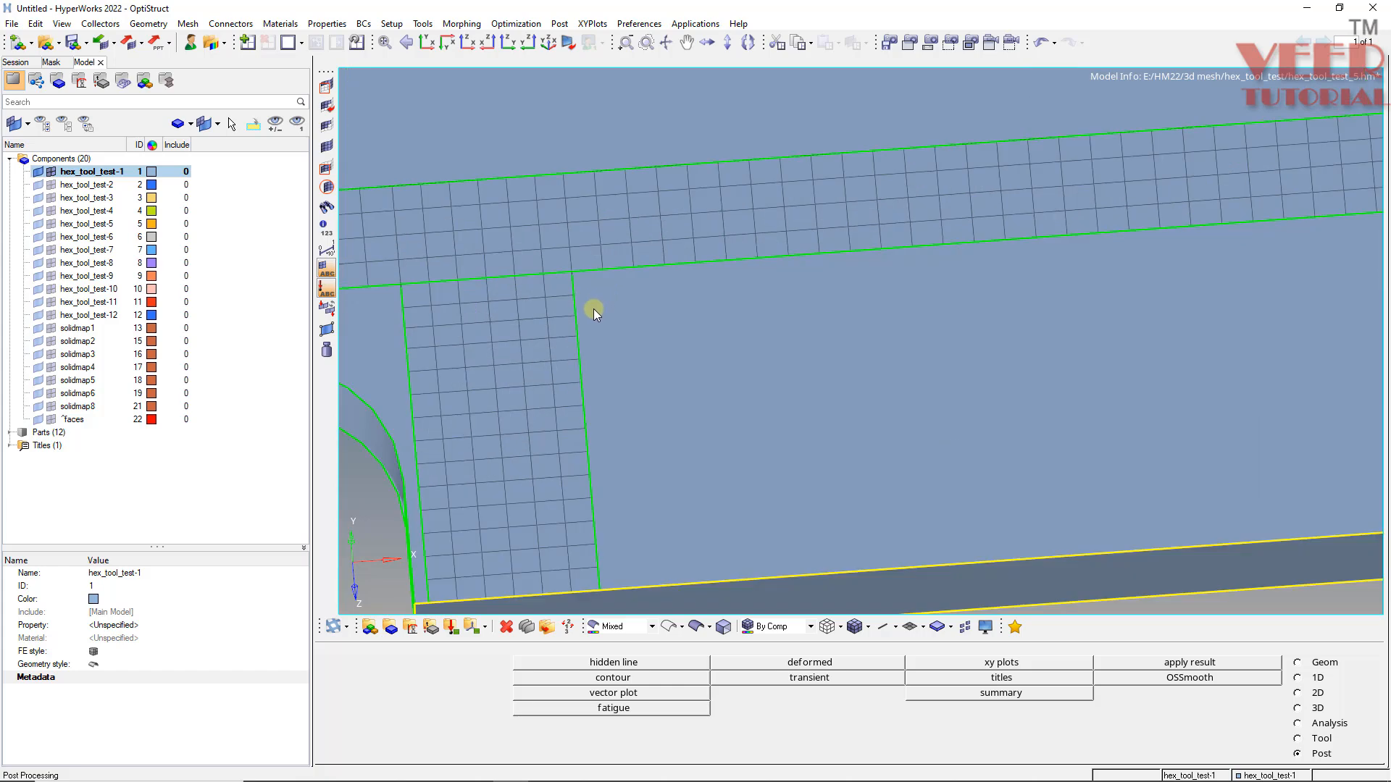
pyautogui.press('F11')
pyautogui.click(603, 265)
pyautogui.click(650, 588)
pyautogui.keyDown('ctrl'); pyautogui.scroll(-5, 817, 394); pyautogui.keyUp('ctrl')
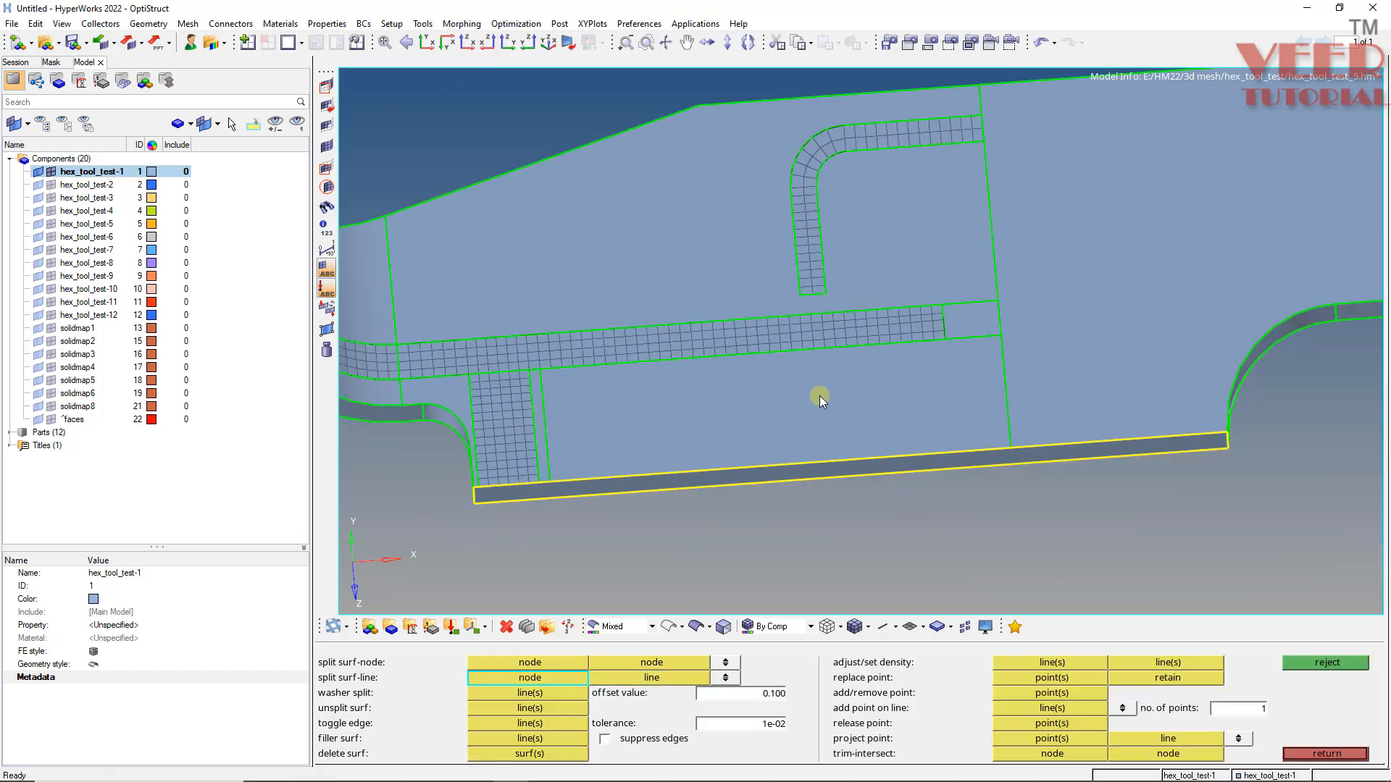
# - Mesh the large lower surface between the two vertical splits with quads only at element size 5
pyautogui.keyDown('ctrl'); pyautogui.scroll(5, 819, 395); pyautogui.keyUp('ctrl')
pyautogui.press('F12')
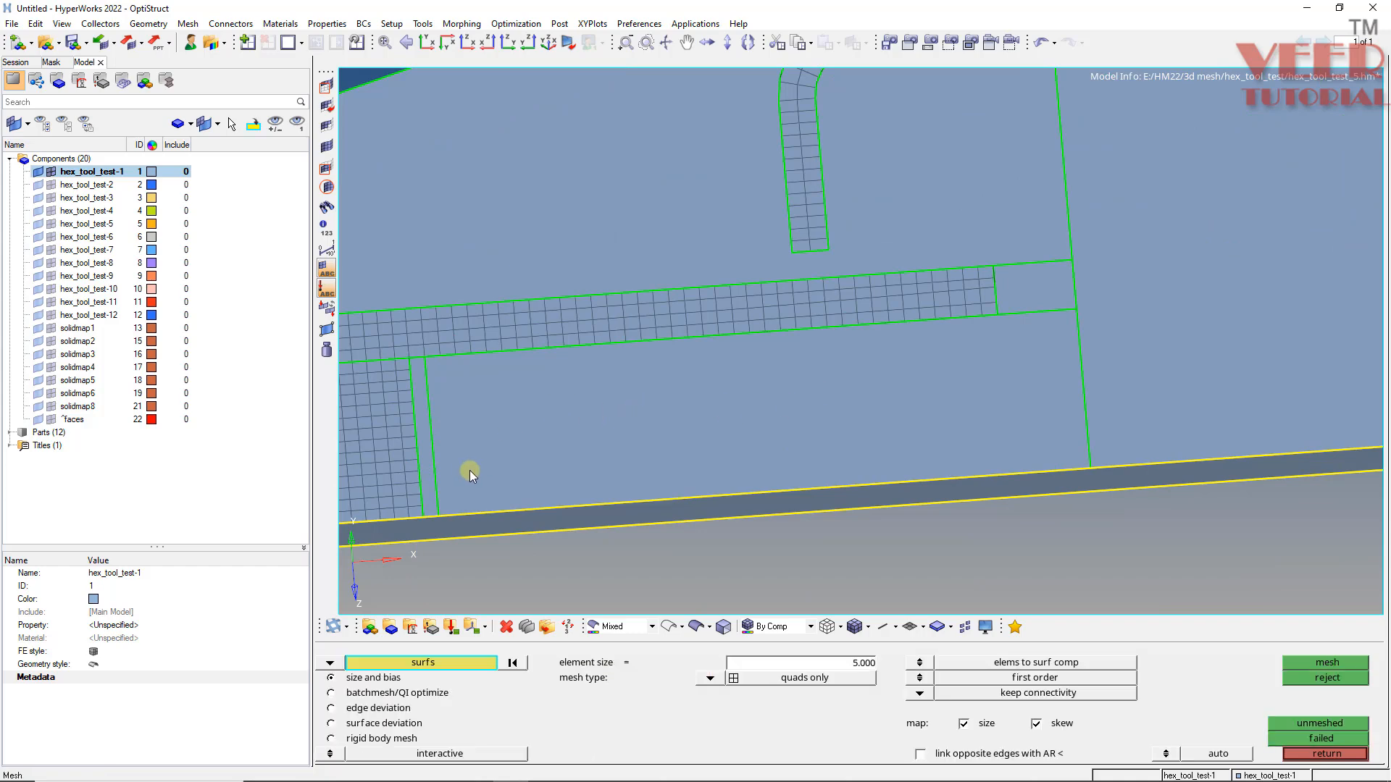
pyautogui.keyDown('ctrl'); pyautogui.scroll(-2, 450, 413); pyautogui.keyUp('ctrl')
pyautogui.click(455, 404)
pyautogui.keyDown('ctrl'); pyautogui.scroll(-2, 454, 406); pyautogui.keyUp('ctrl')
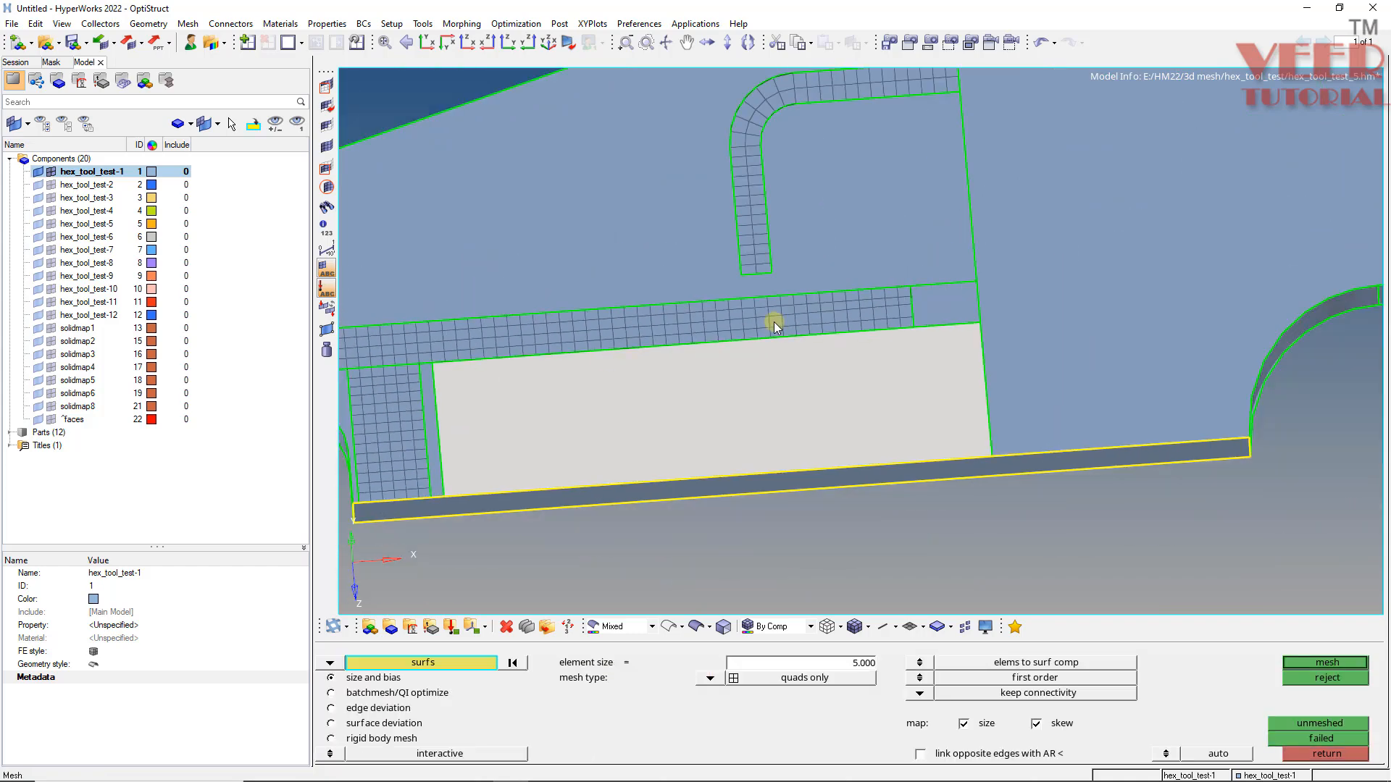
pyautogui.middleClick(866, 404)
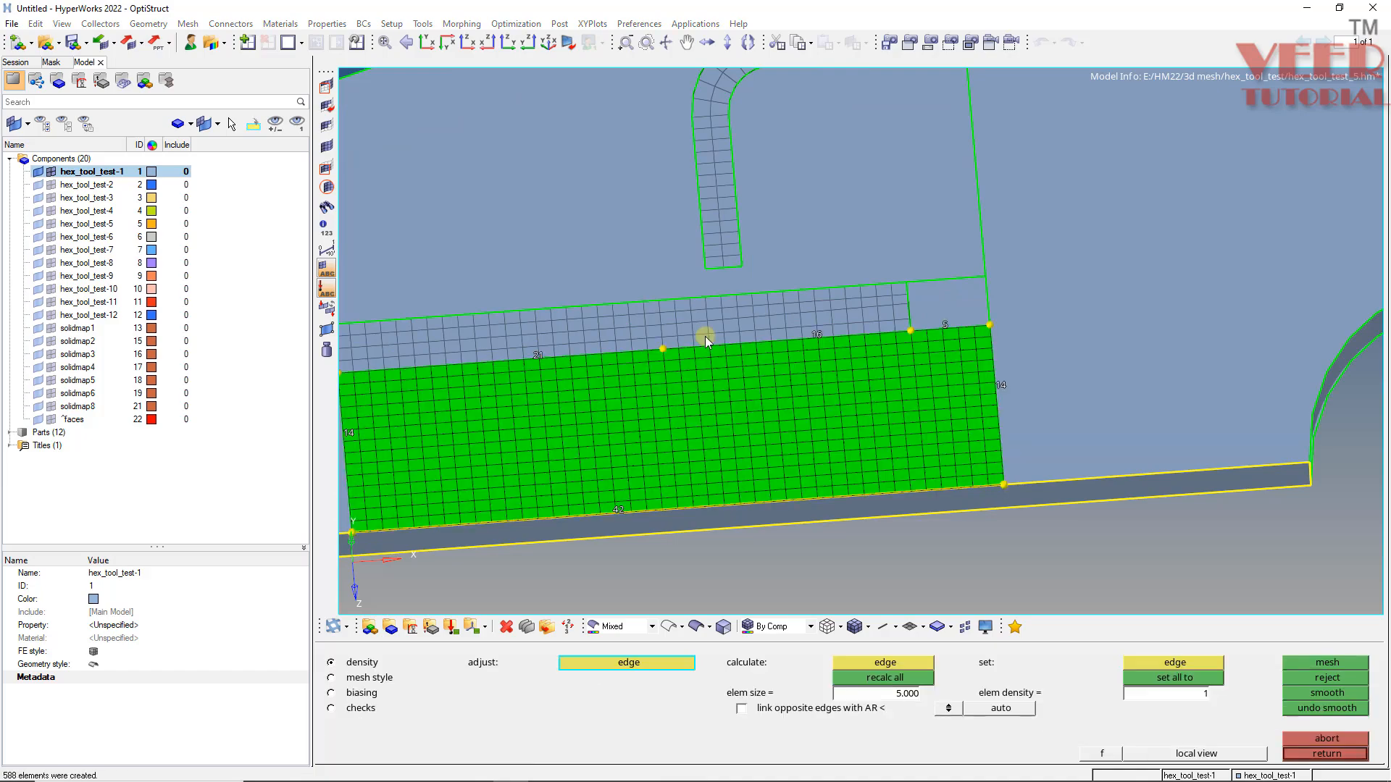
# - Raise the element density of the lower surface's edge facing the short vertical strip by one and accept the mesh
pyautogui.keyDown('ctrl'); pyautogui.scroll(-2, 801, 374); pyautogui.keyUp('ctrl')
pyautogui.keyDown('ctrl'); pyautogui.scroll(6, 619, 373); pyautogui.keyUp('ctrl')
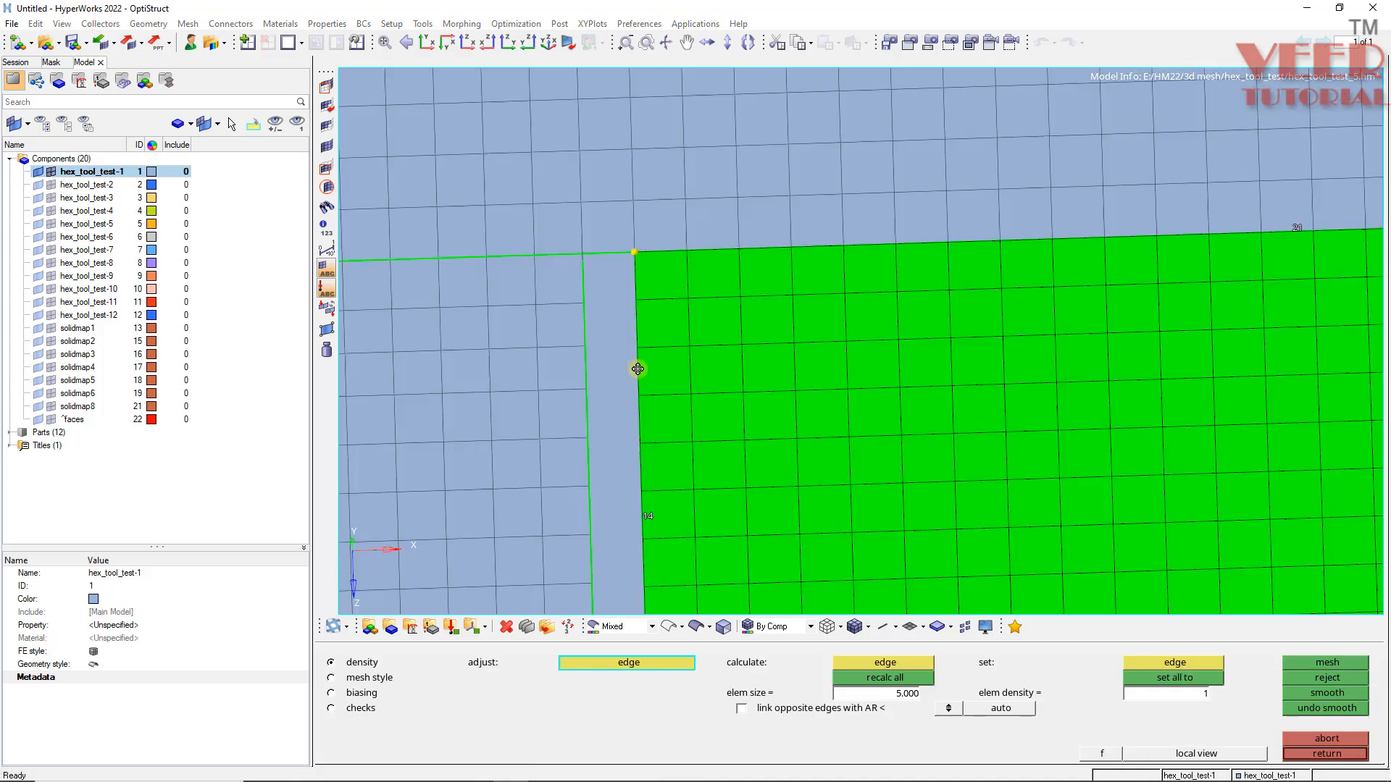
pyautogui.keyDown('ctrl'); pyautogui.scroll(-3, 534, 298); pyautogui.keyUp('ctrl')
pyautogui.moveTo(533, 298)
pyautogui.keyDown('ctrl'); pyautogui.mouseDown()
pyautogui.moveTo(599, 497)
pyautogui.moveTo(534, 312)
pyautogui.mouseUp(); pyautogui.keyUp('ctrl')
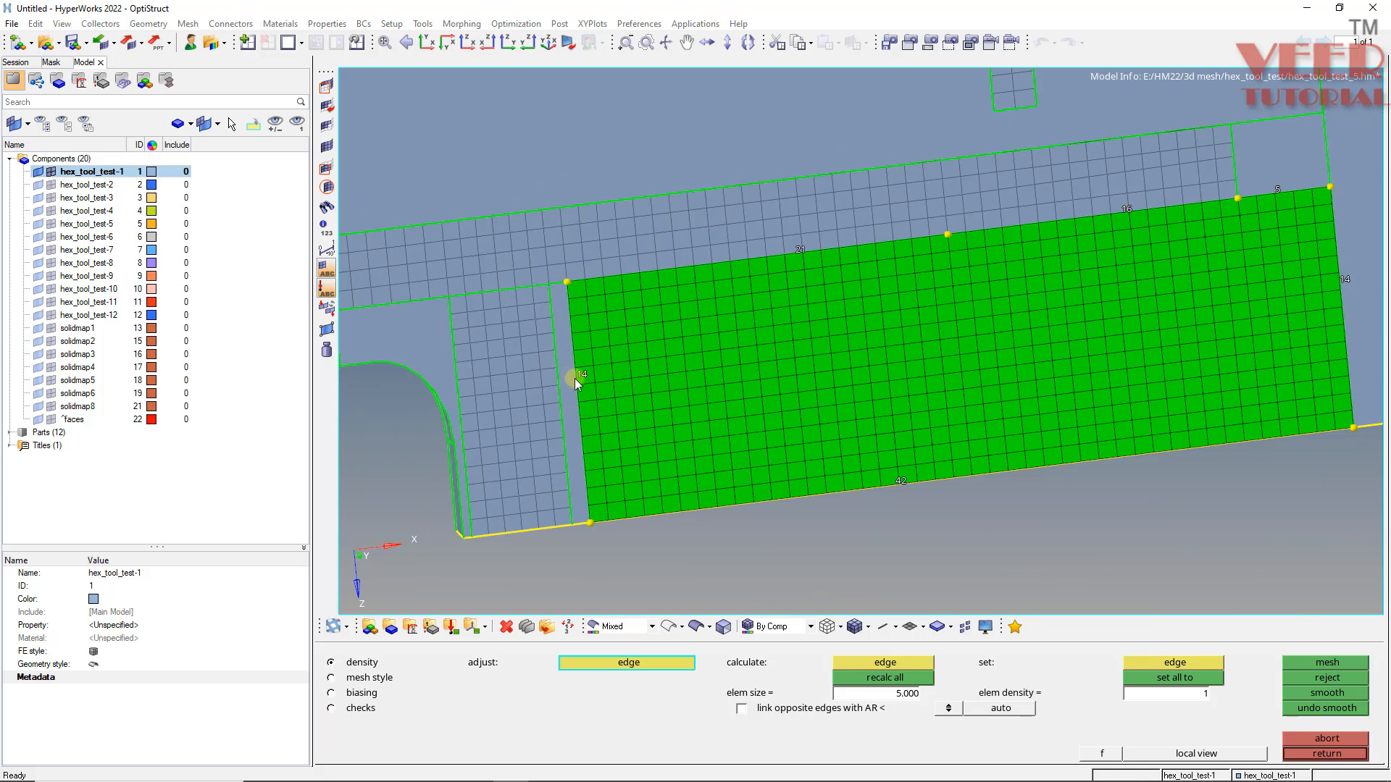
pyautogui.keyDown('ctrl'); pyautogui.scroll(3, 576, 378); pyautogui.keyUp('ctrl')
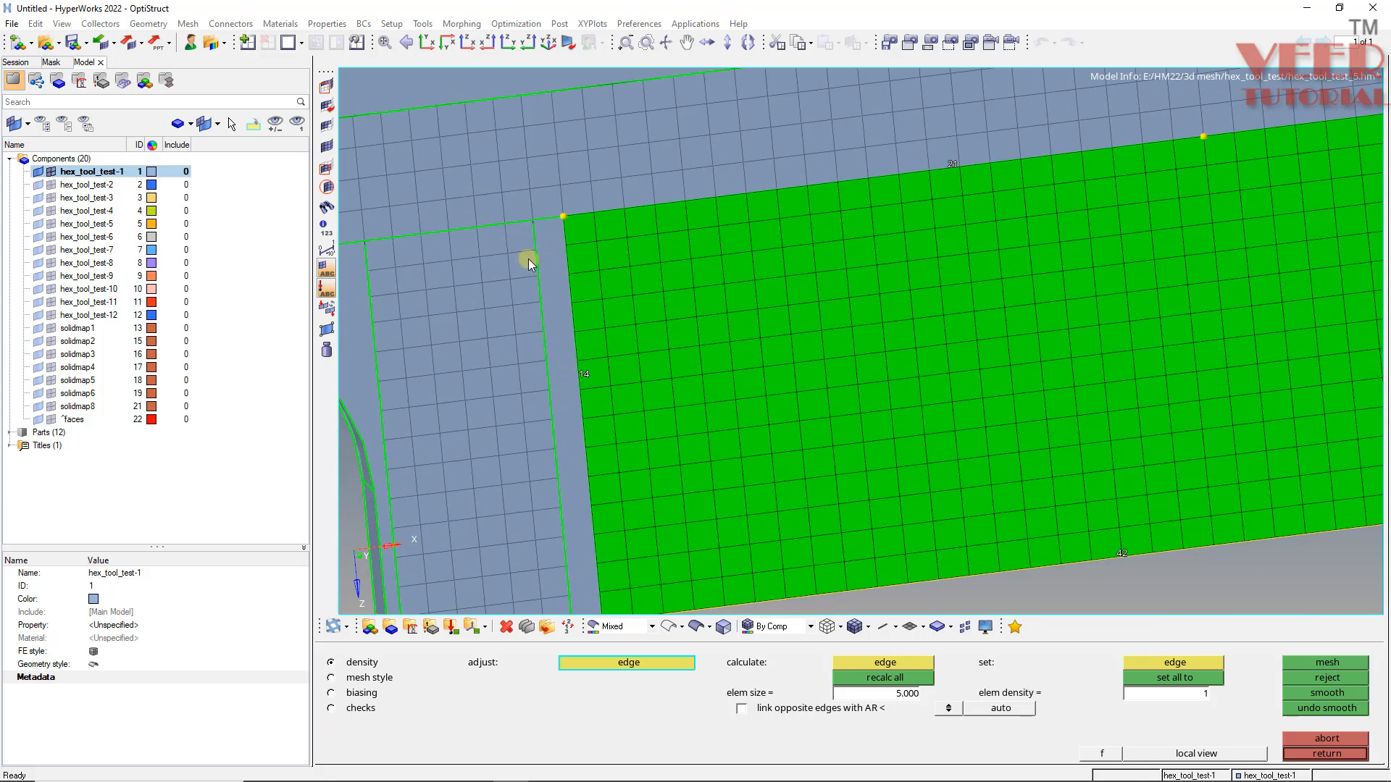
pyautogui.click(587, 376)
pyautogui.keyDown('ctrl'); pyautogui.moveTo(589, 366); pyautogui.dragTo(546, 311); pyautogui.keyUp('ctrl')
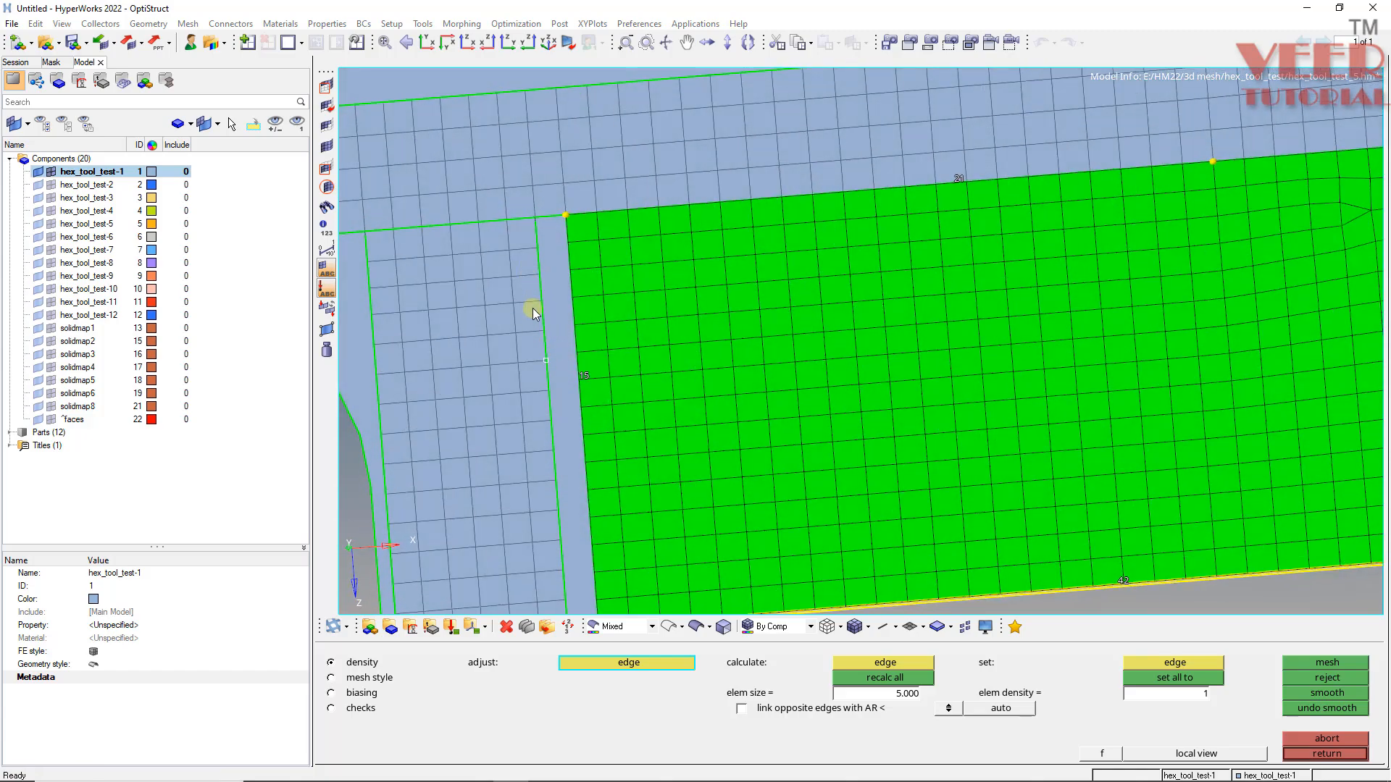
pyautogui.scroll(-2, 537, 313)
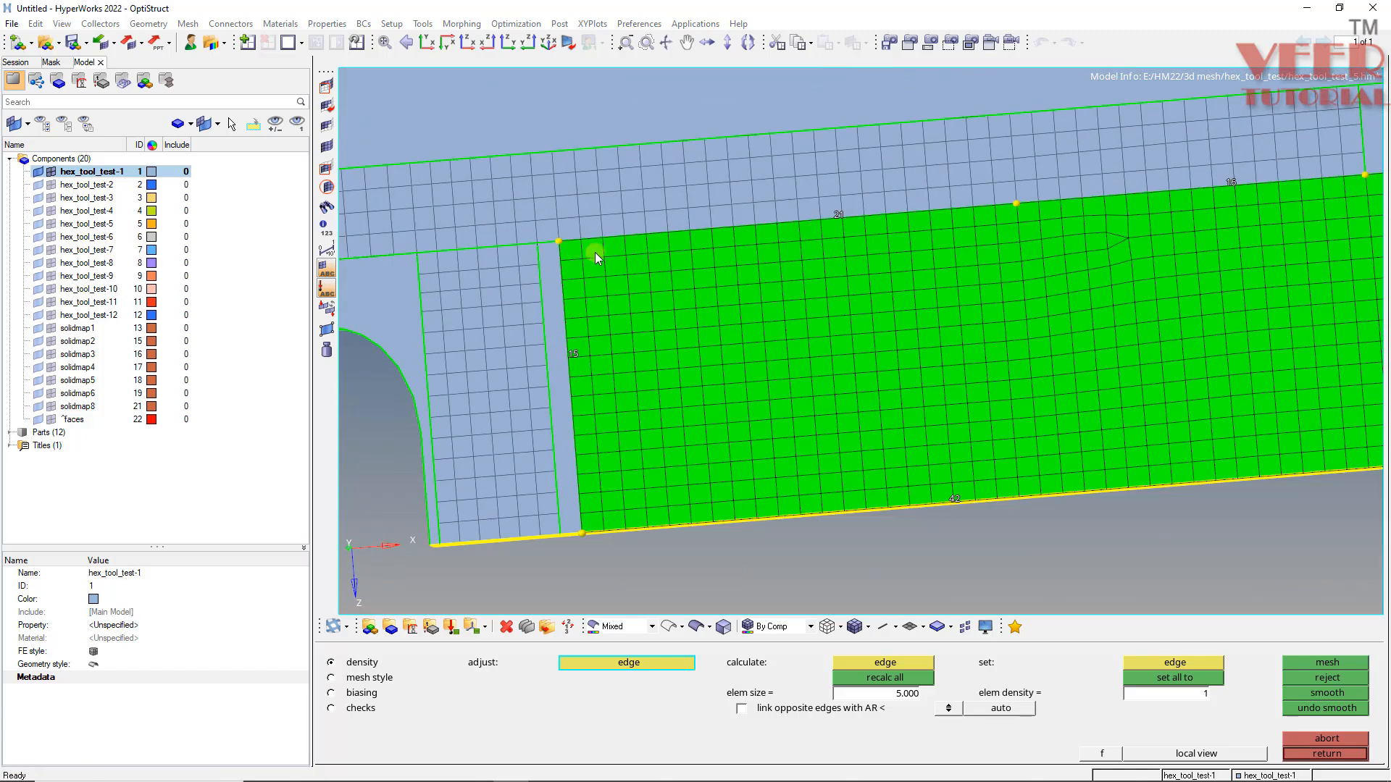
pyautogui.keyDown('ctrl'); pyautogui.moveTo(568, 366); pyautogui.dragTo(532, 423); pyautogui.keyUp('ctrl')
pyautogui.middleClick(559, 467)
# - Mesh the small rectangular surface at the end of the long horizontal strip with quads only at element size 5
pyautogui.scroll(2, 985, 302)
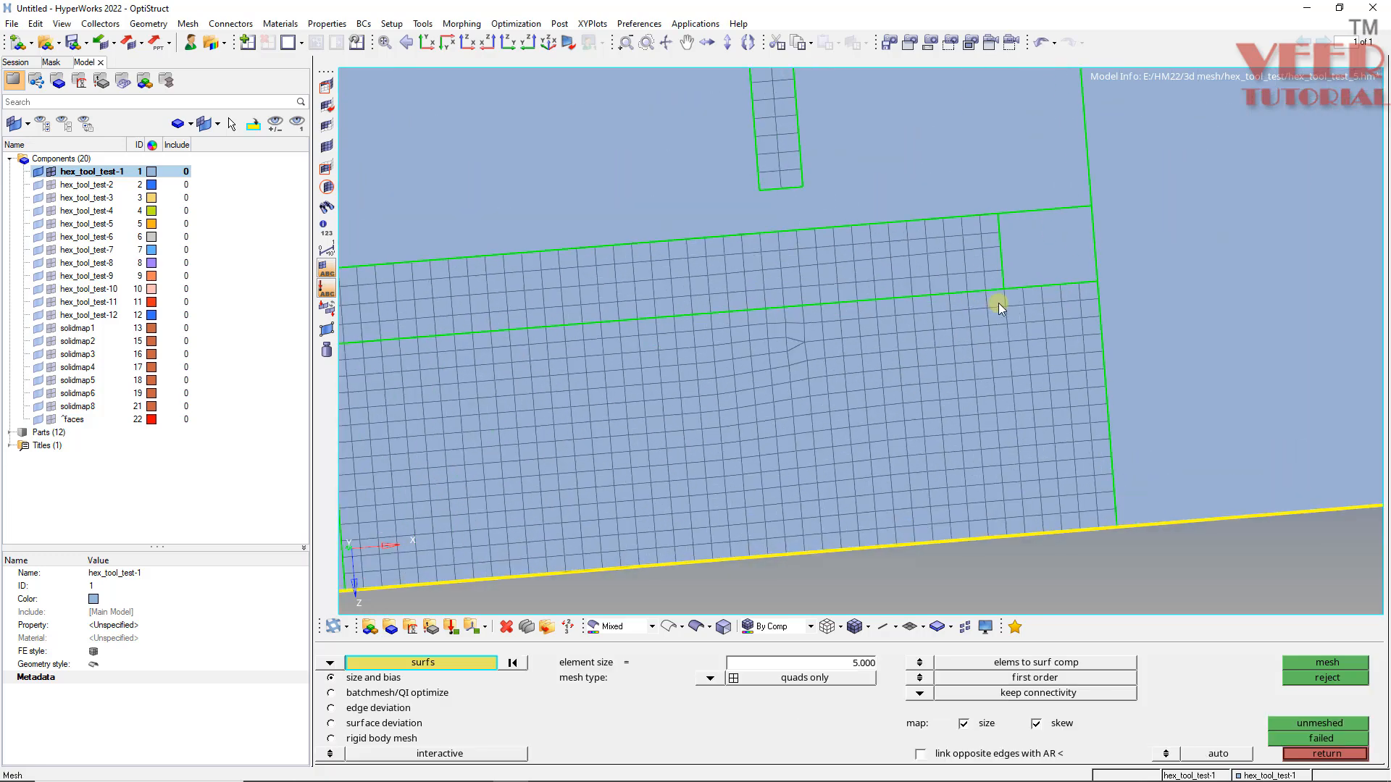
pyautogui.click(1036, 247)
pyautogui.middleClick(1078, 243)
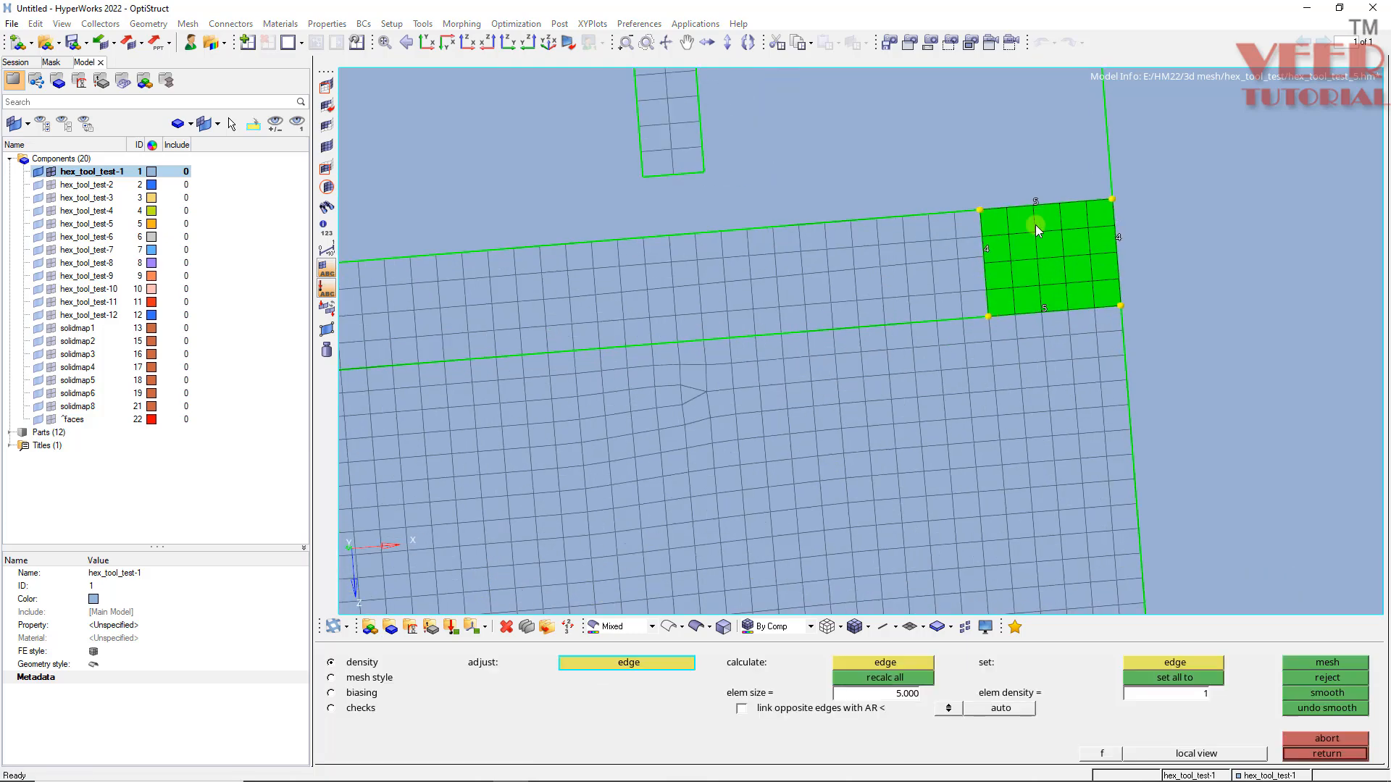
pyautogui.middleClick(1028, 228)
pyautogui.scroll(-2, 941, 308)
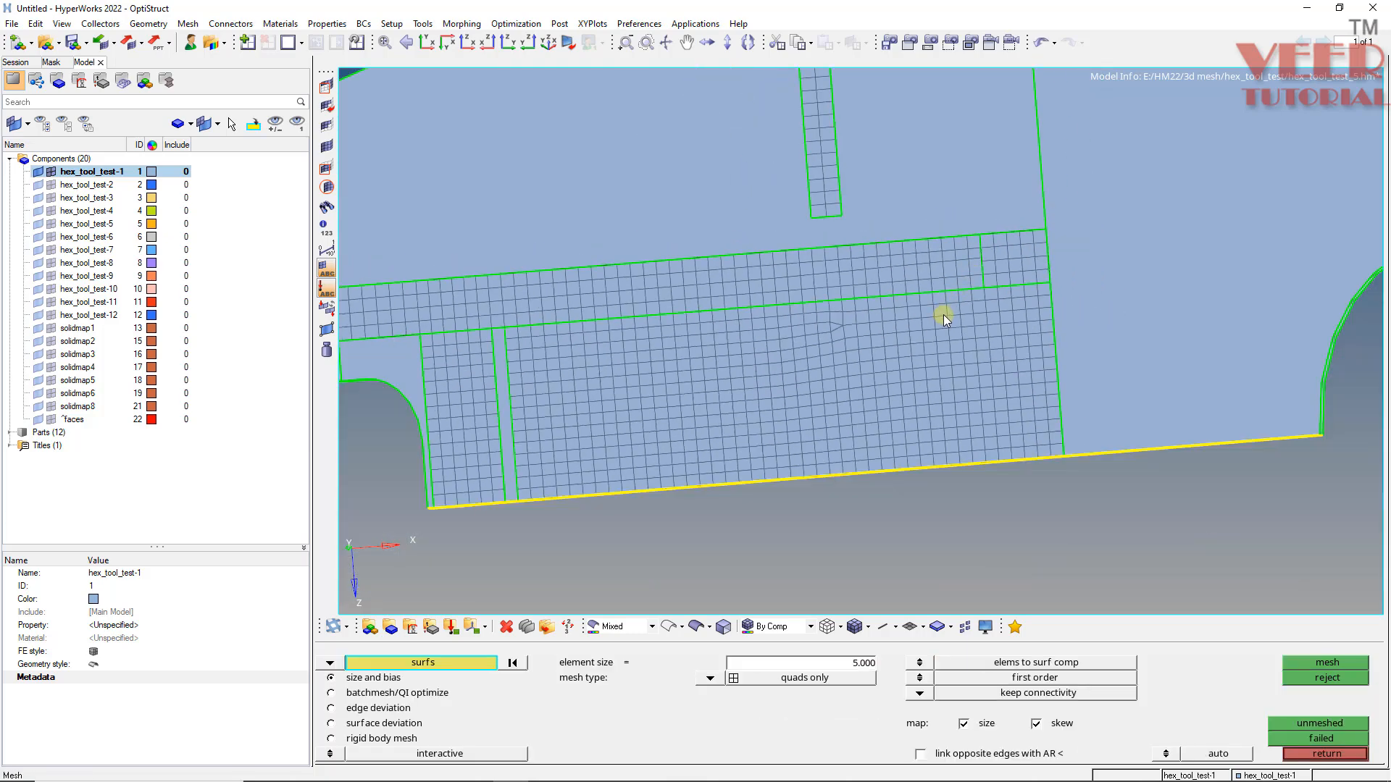
# - Check the meshed elements for coincident nodes and equivalence them with the Edges tool
pyautogui.hotkey('shift', 'F3')
pyautogui.click(1236, 697)
pyautogui.click(1276, 724)
pyautogui.middleClick(496, 393)
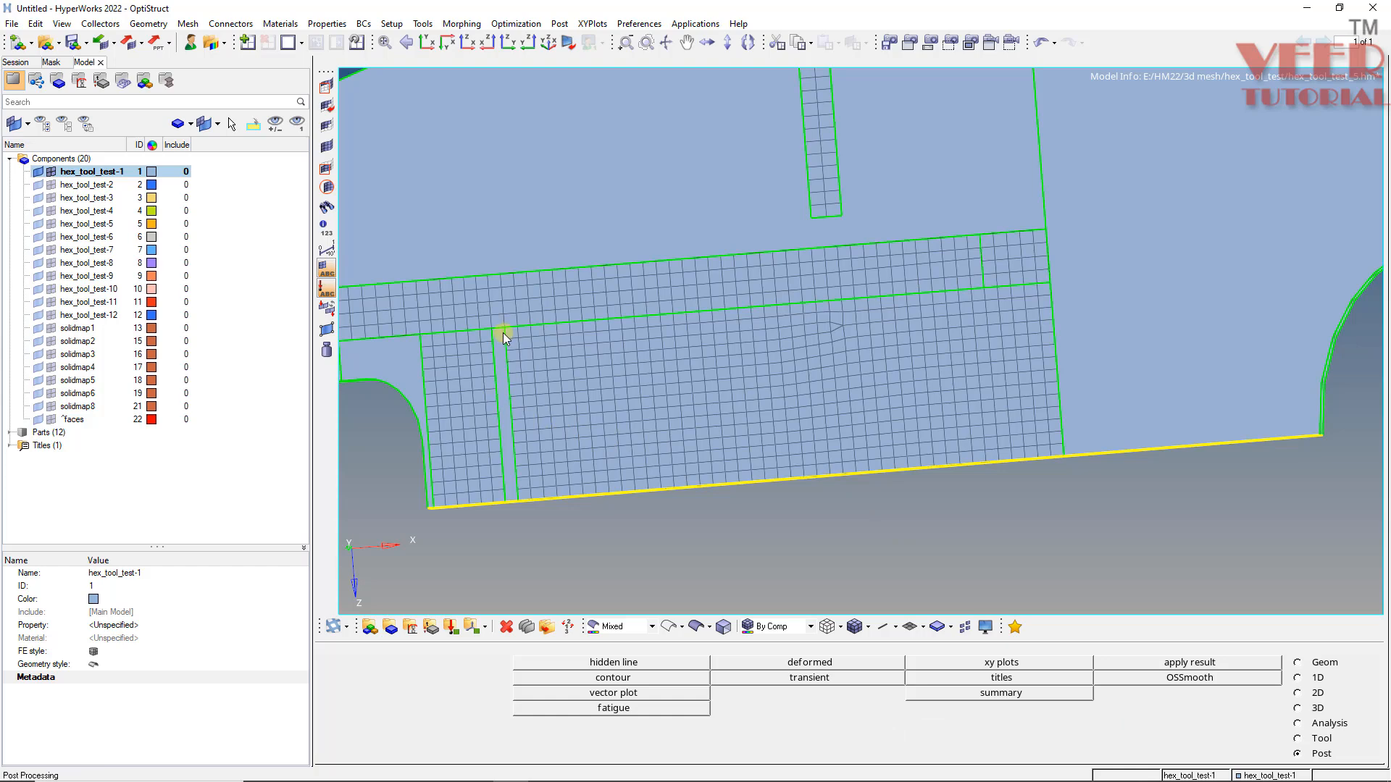
# - Create a ruled mesh across the narrow vertical strip between the node paths along its two long edges
pyautogui.scroll(2, 503, 333)
pyautogui.press('r')
pyautogui.click(479, 323)
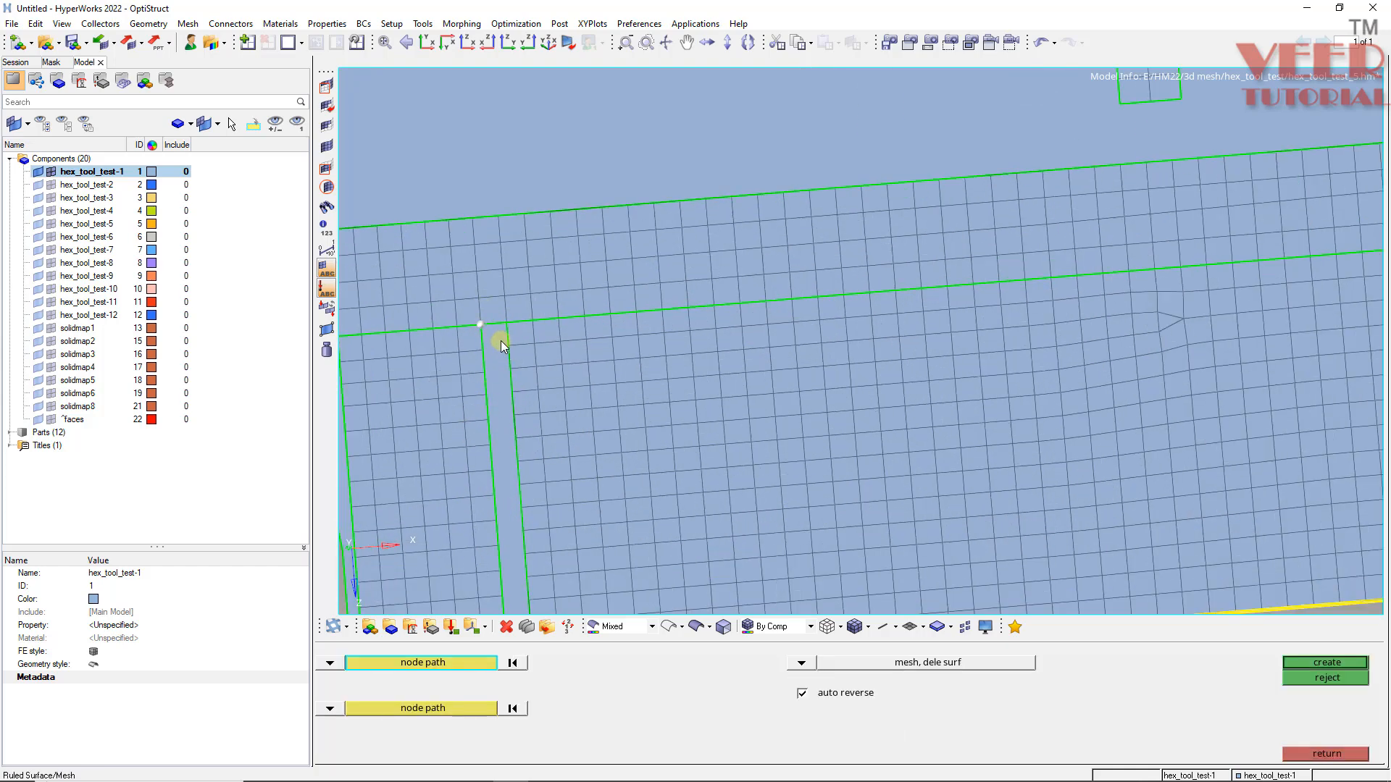
pyautogui.scroll(-2, 506, 362)
pyautogui.click(507, 502)
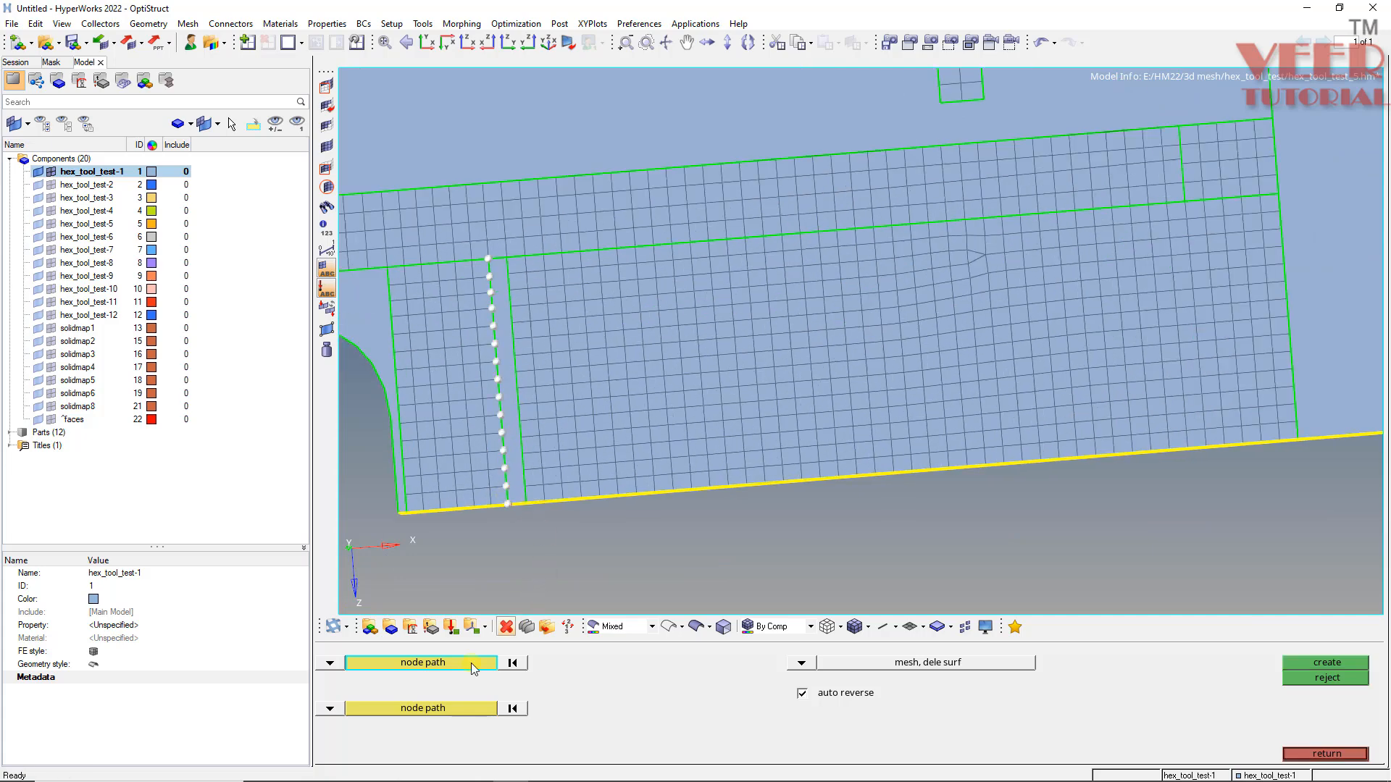
pyautogui.click(458, 708)
pyautogui.click(506, 257)
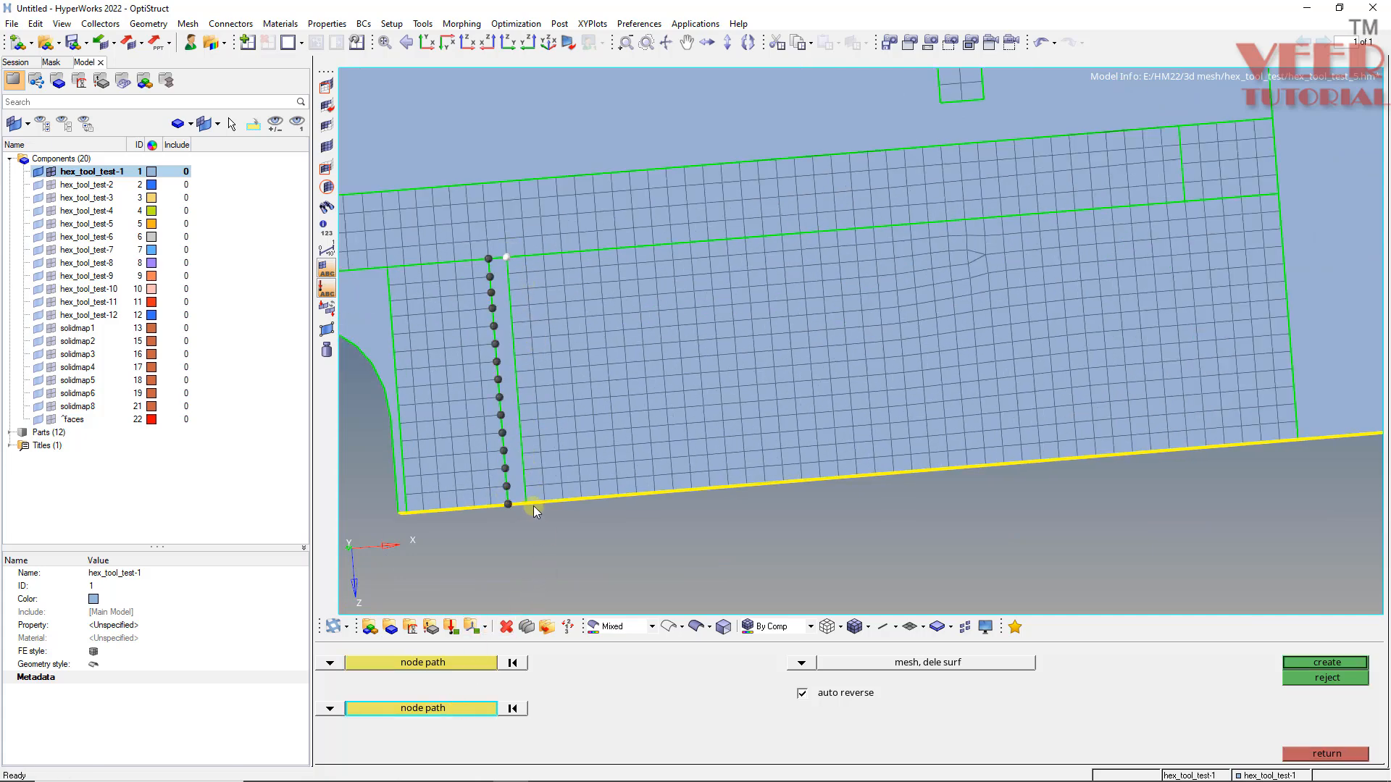
pyautogui.click(526, 499)
pyautogui.scroll(5, 524, 489)
pyautogui.click(534, 514)
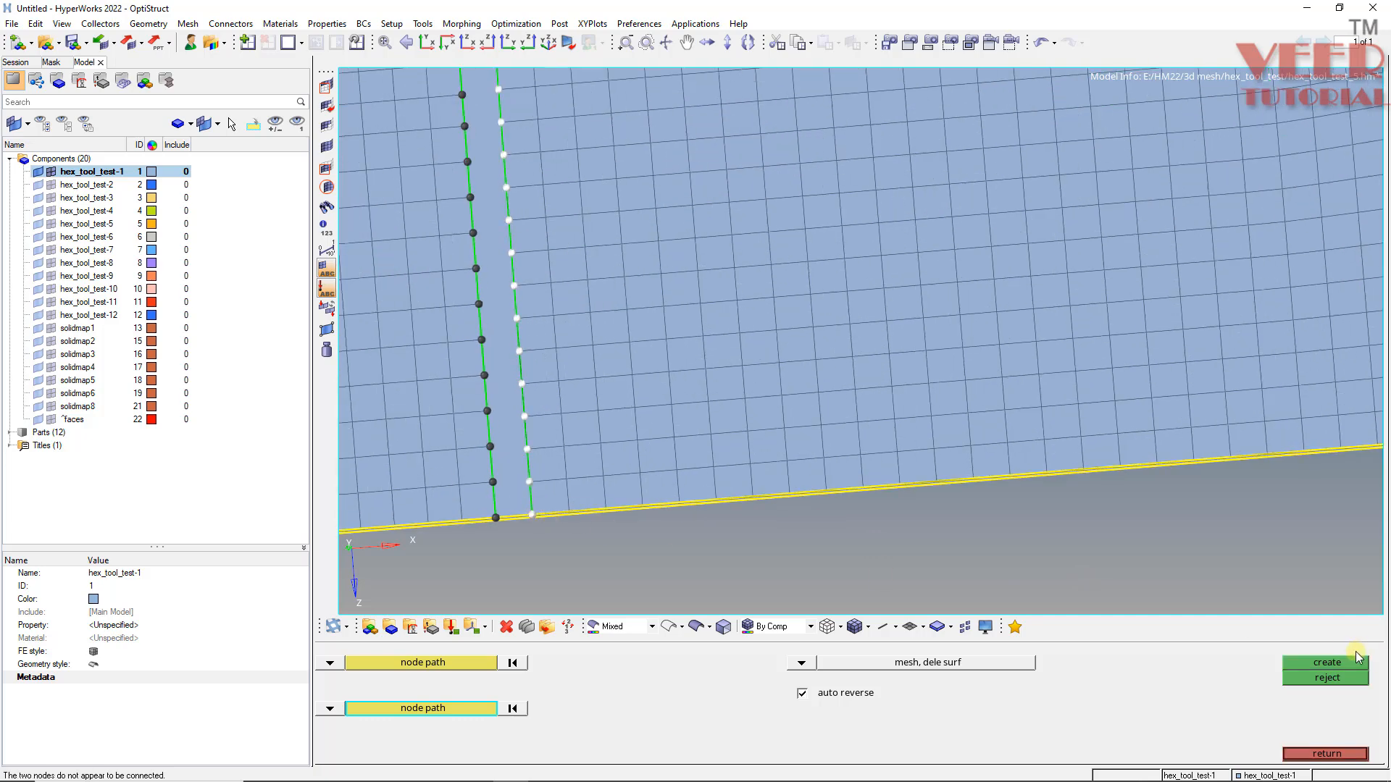
pyautogui.click(1337, 667)
pyautogui.press('Escape')
# - Remesh the elements of the narrow vertical strip and most of the adjoining lower surface with quads only at element size 5
pyautogui.keyDown('ctrl'); pyautogui.scroll(-4, 513, 398); pyautogui.keyUp('ctrl')
pyautogui.keyDown('ctrl'); pyautogui.moveTo(651, 357); pyautogui.dragTo(1027, 314, button='right'); pyautogui.keyUp('ctrl')
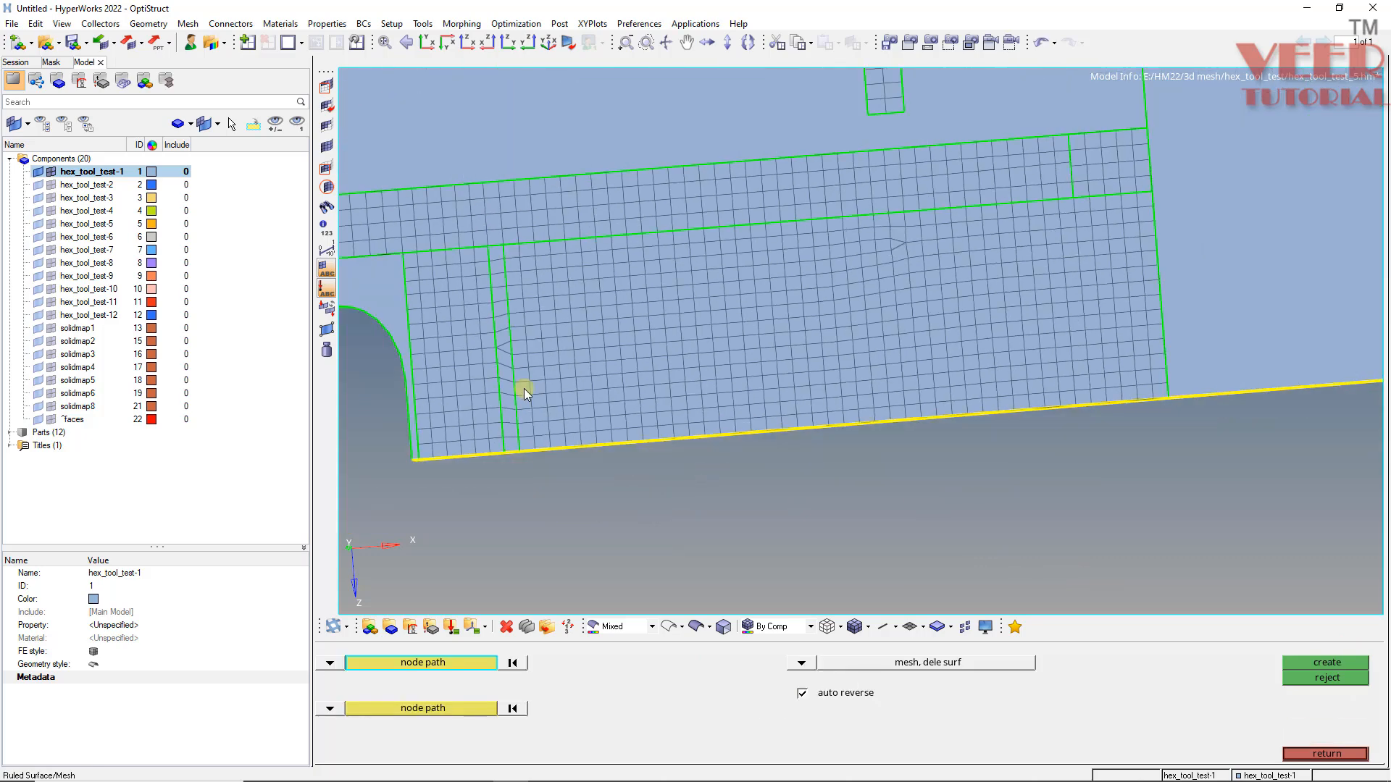
pyautogui.keyDown('ctrl'); pyautogui.moveTo(1028, 315); pyautogui.dragTo(1019, 330); pyautogui.keyUp('ctrl')
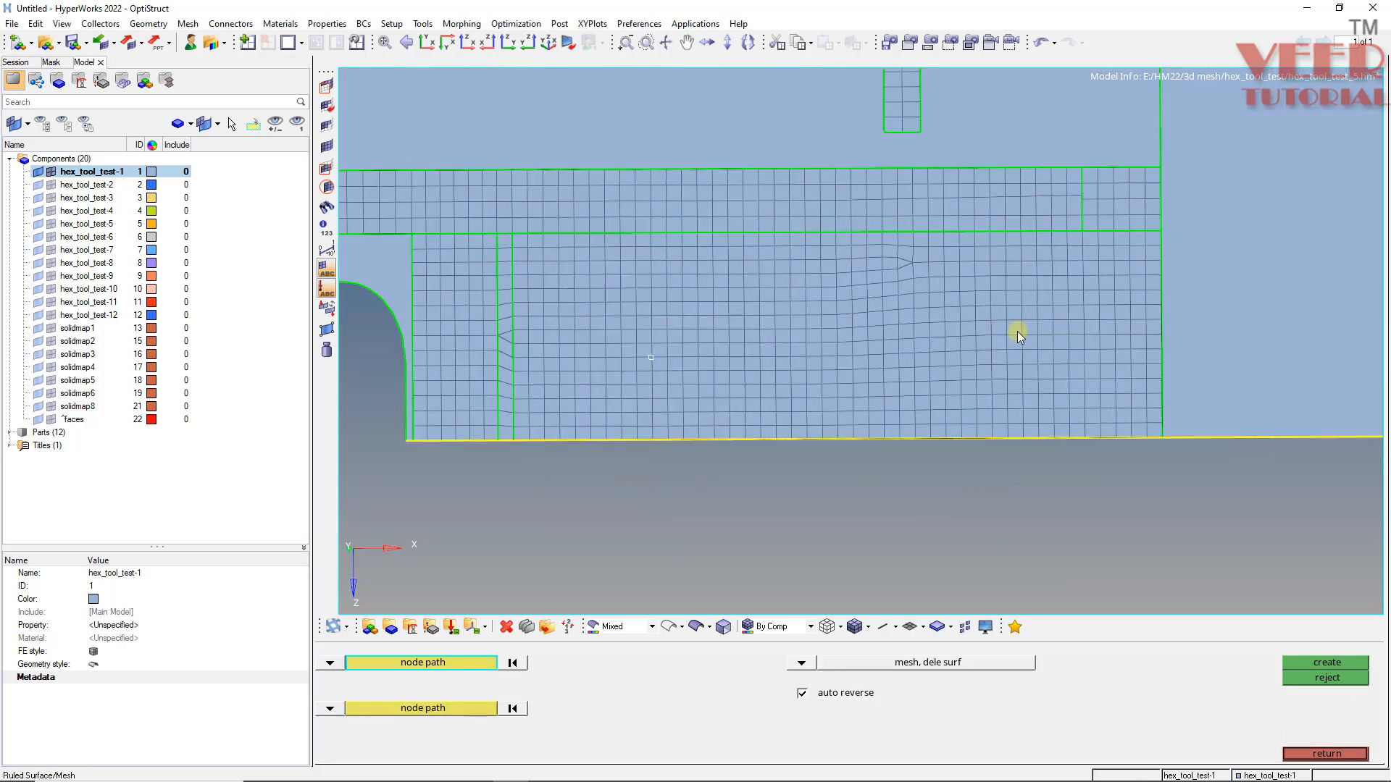
pyautogui.press('F12')
pyautogui.click(331, 664)
pyautogui.click(355, 693)
pyautogui.keyDown('ctrl'); pyautogui.moveTo(689, 388); pyautogui.dragTo(800, 271); pyautogui.keyUp('ctrl')
pyautogui.keyDown('shift'); pyautogui.moveTo(977, 219); pyautogui.dragTo(661, 415); pyautogui.keyUp('shift')
pyautogui.keyDown('shift'); pyautogui.moveTo(735, 212); pyautogui.dragTo(659, 231, button='right'); pyautogui.keyUp('shift')
pyautogui.keyDown('shift'); pyautogui.moveTo(765, 233); pyautogui.dragTo(500, 471); pyautogui.keyUp('shift')
pyautogui.keyDown('shift'); pyautogui.moveTo(512, 243); pyautogui.dragTo(495, 286); pyautogui.keyUp('shift')
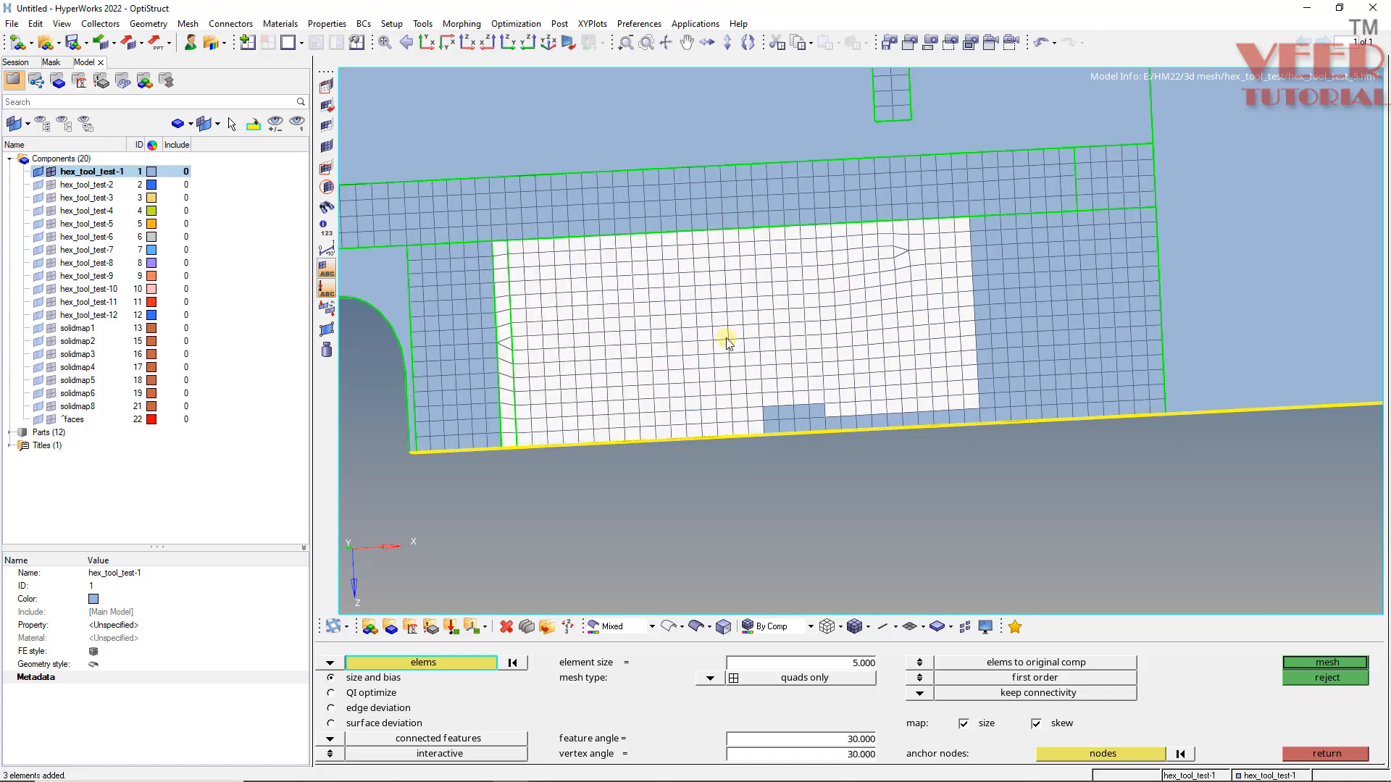
pyautogui.keyDown('shift'); pyautogui.moveTo(971, 359); pyautogui.dragTo(777, 469); pyautogui.keyUp('shift')
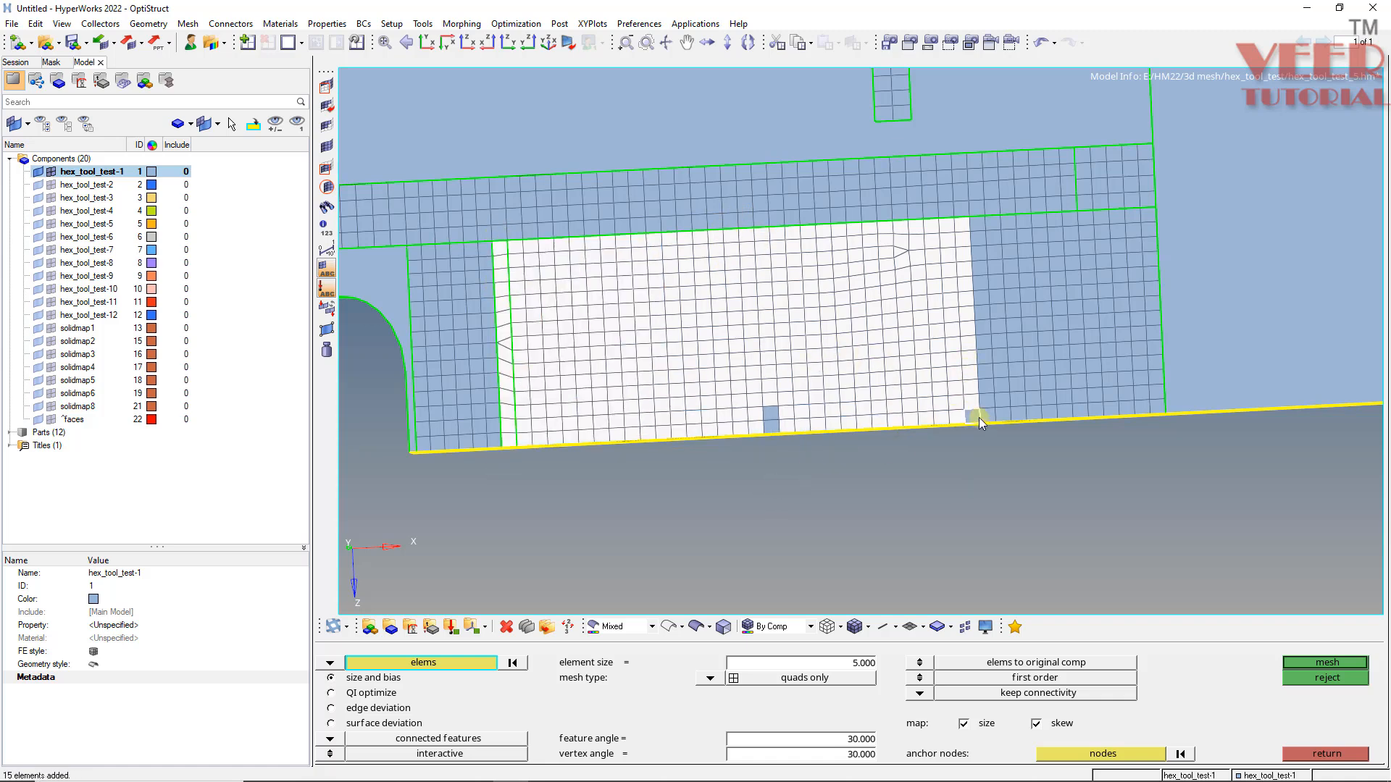
pyautogui.click(771, 419)
pyautogui.middleClick(753, 424)
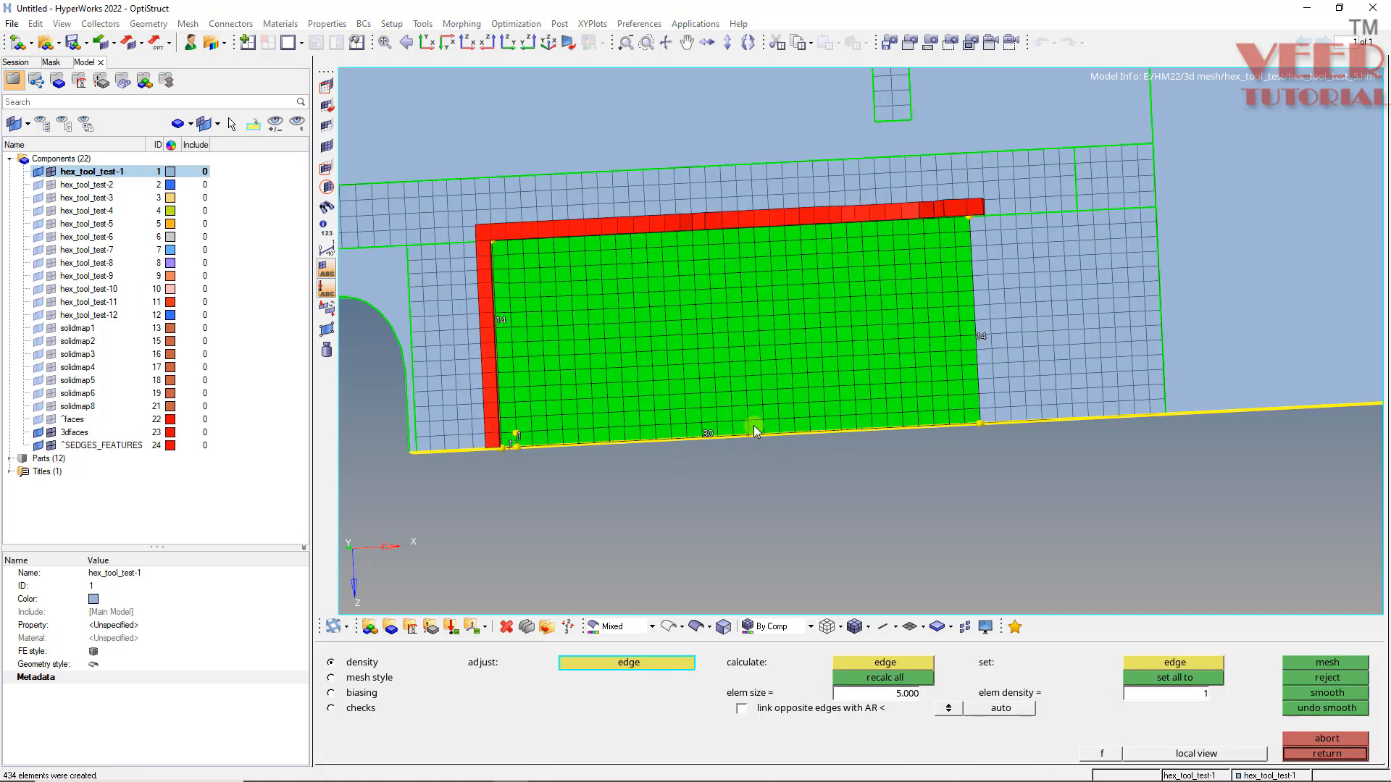
pyautogui.press('Escape')
# - Replace the mismatched node on the short split near the horizontal strip's end with its neighbouring node, with equivalence enabled
pyautogui.scroll(-5, 746, 430)
pyautogui.scroll(6, 833, 300)
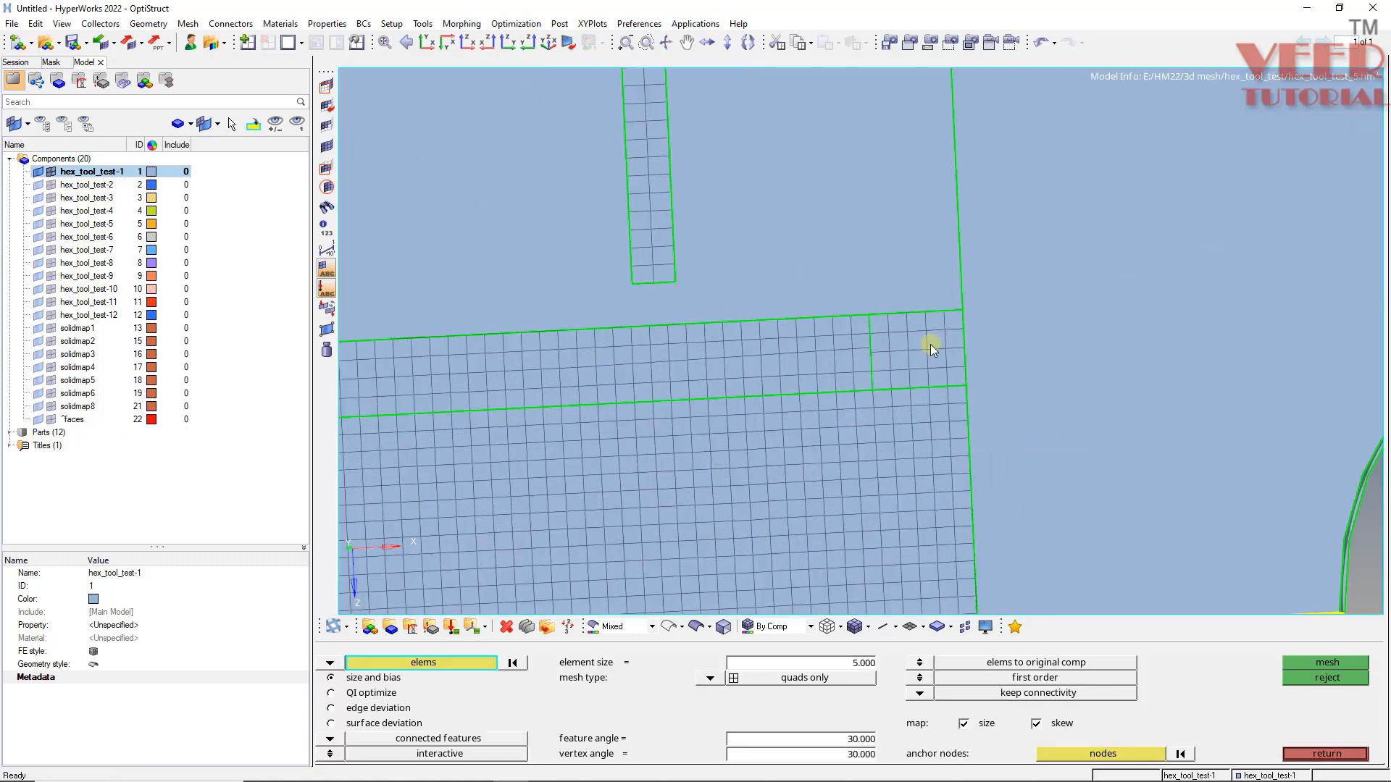
pyautogui.scroll(5, 933, 350)
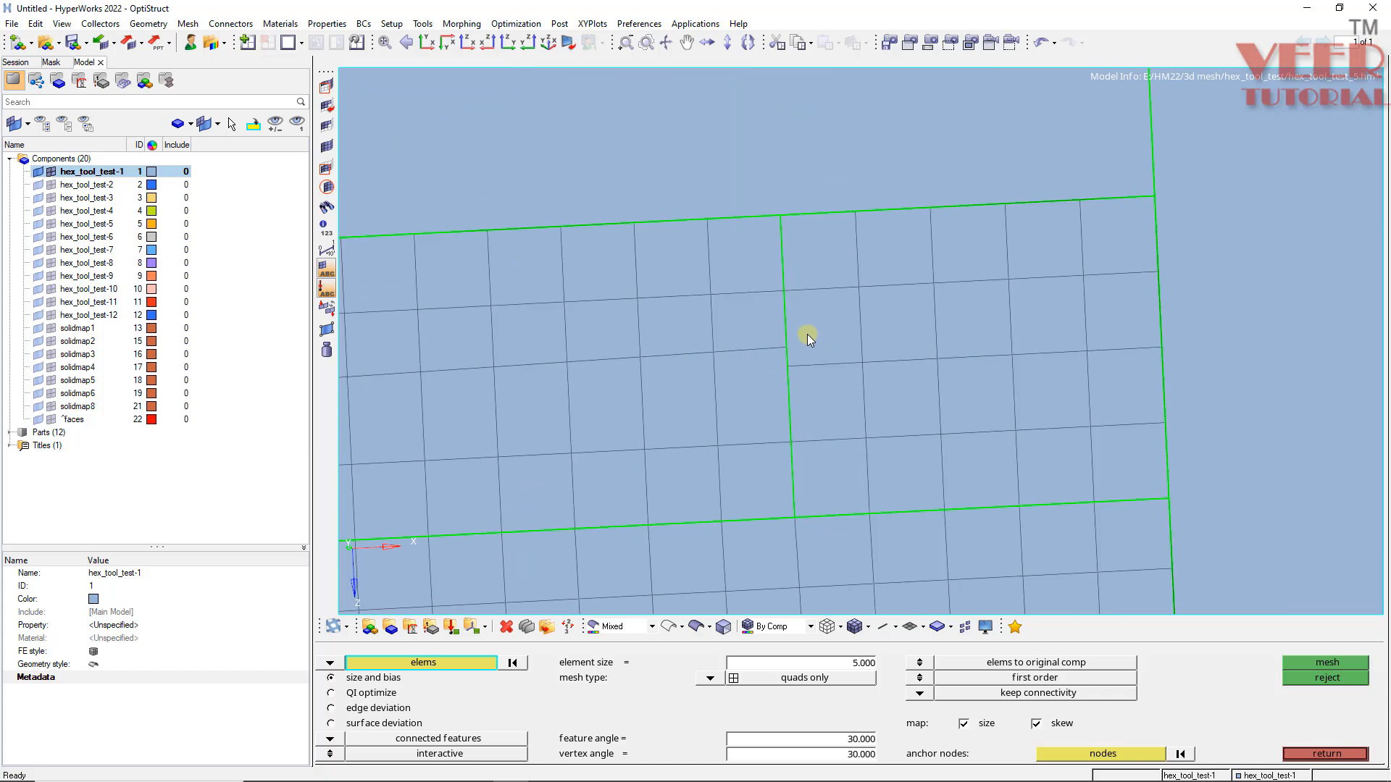
pyautogui.hotkey('shift', 'F3')
pyautogui.click(792, 362)
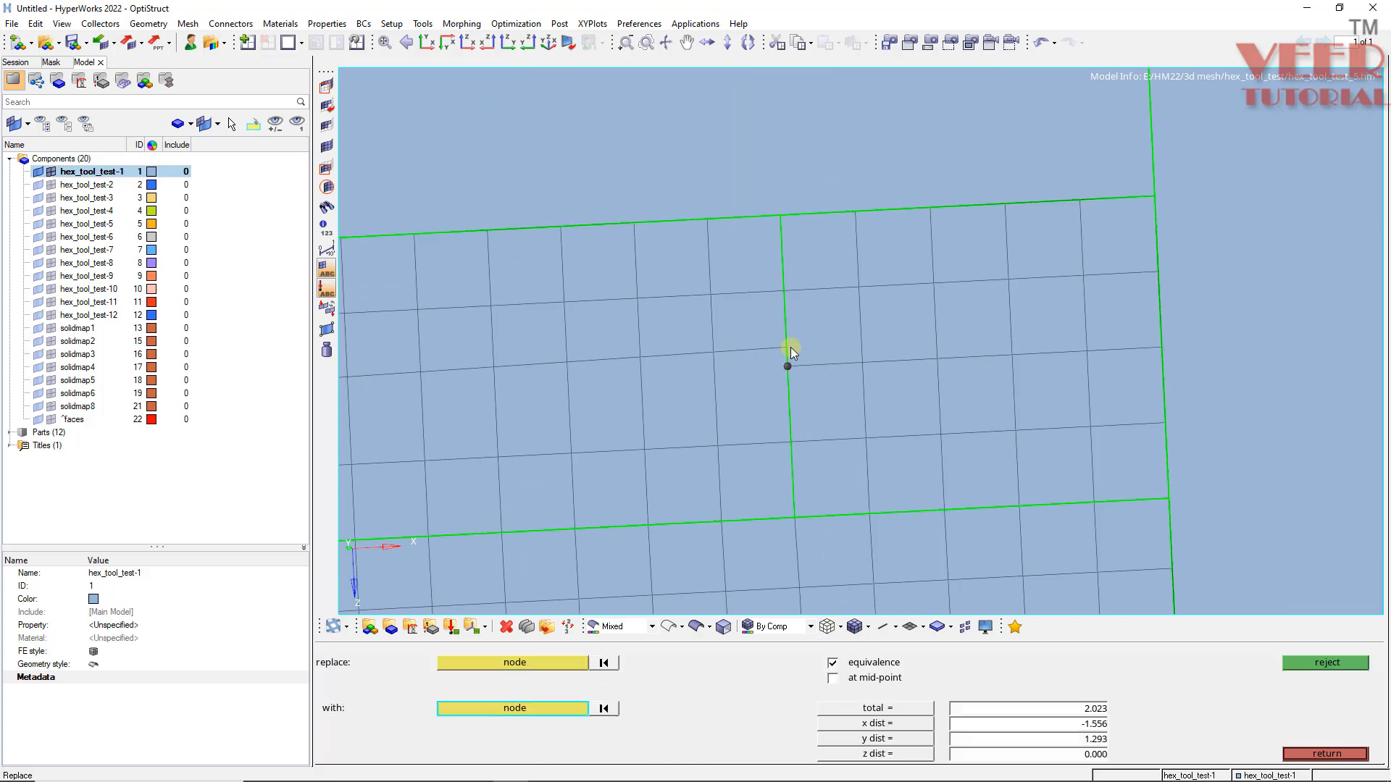
pyautogui.click(791, 346)
pyautogui.scroll(-3, 736, 341)
pyautogui.scroll(-5, 736, 342)
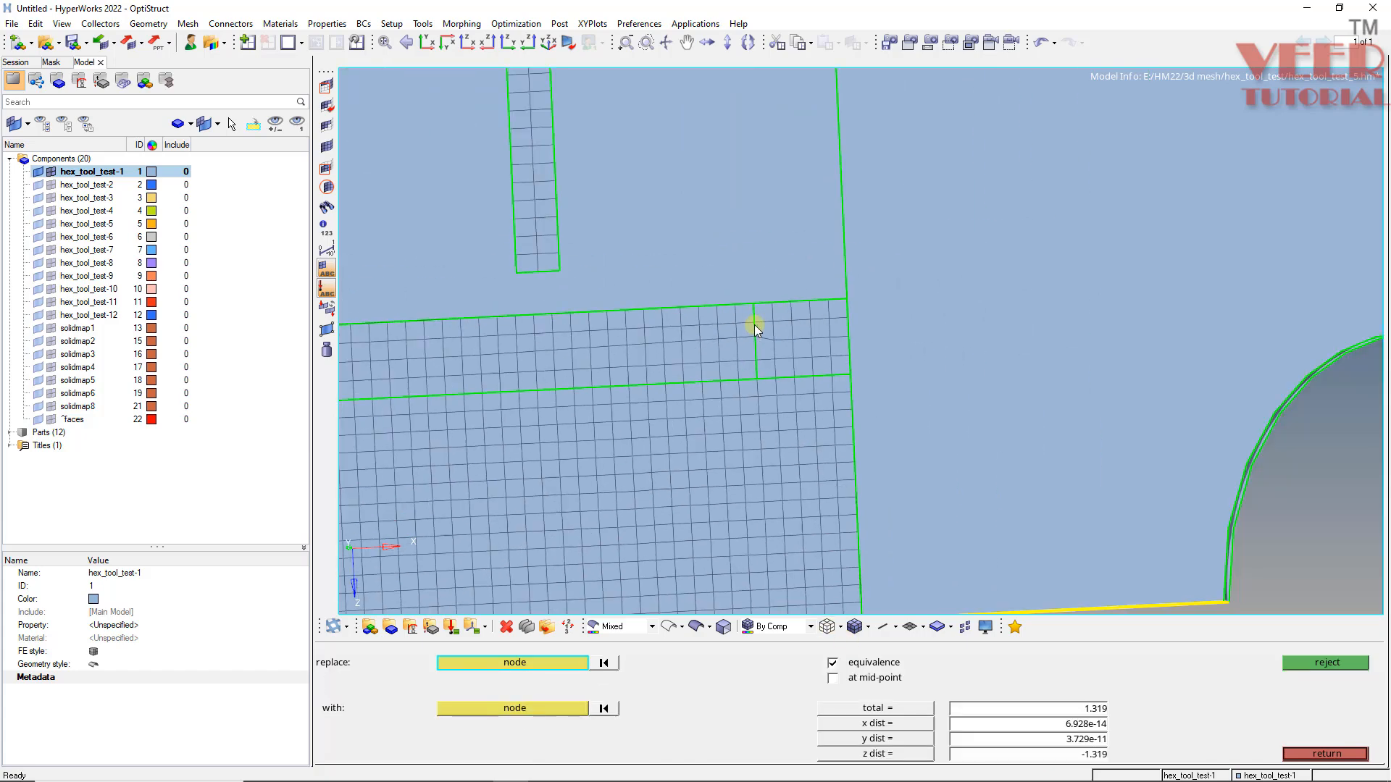
# - Split the unmeshed surface beside the arch from a node on the horizontal strip's edge down to the arch's curved edge
pyautogui.scroll(5, 488, 411)
pyautogui.scroll(-5, 519, 416)
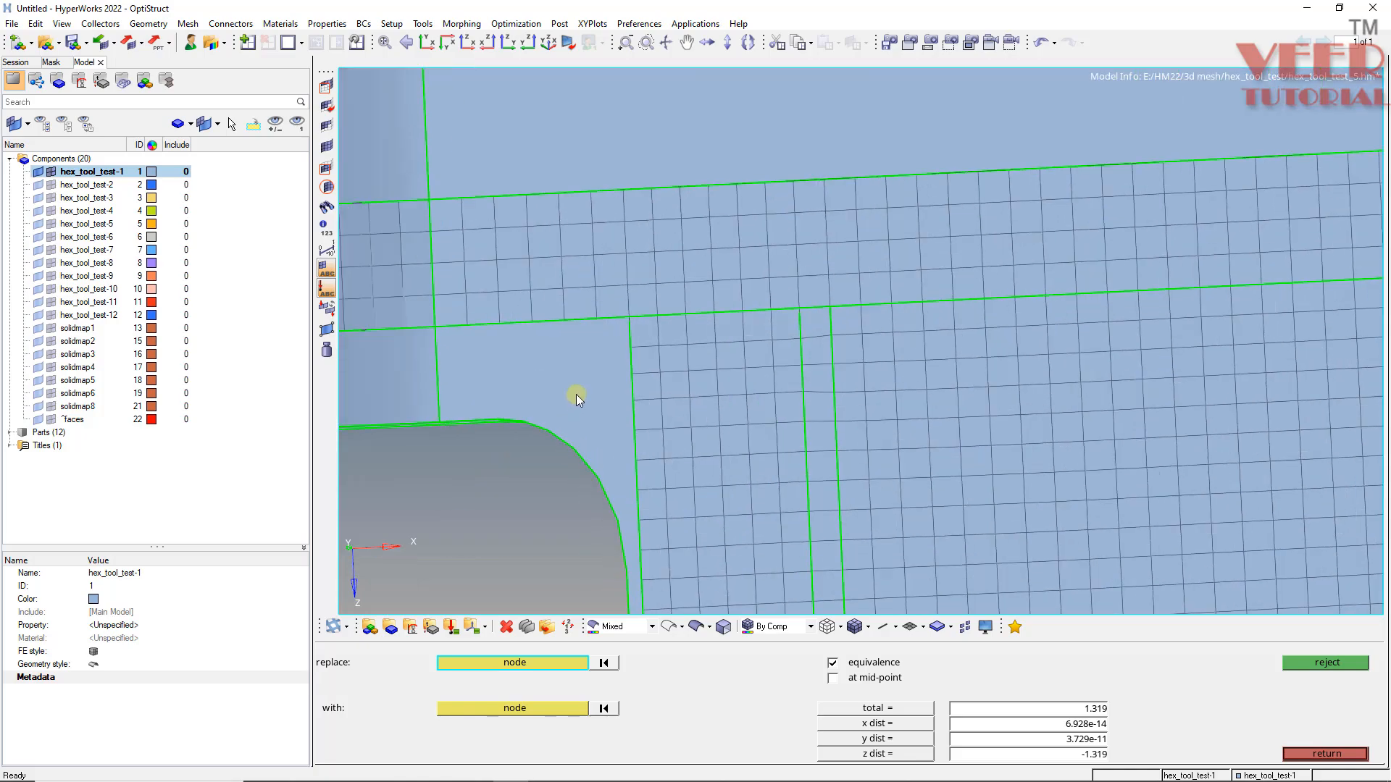
pyautogui.scroll(4, 713, 230)
pyautogui.scroll(-4, 584, 403)
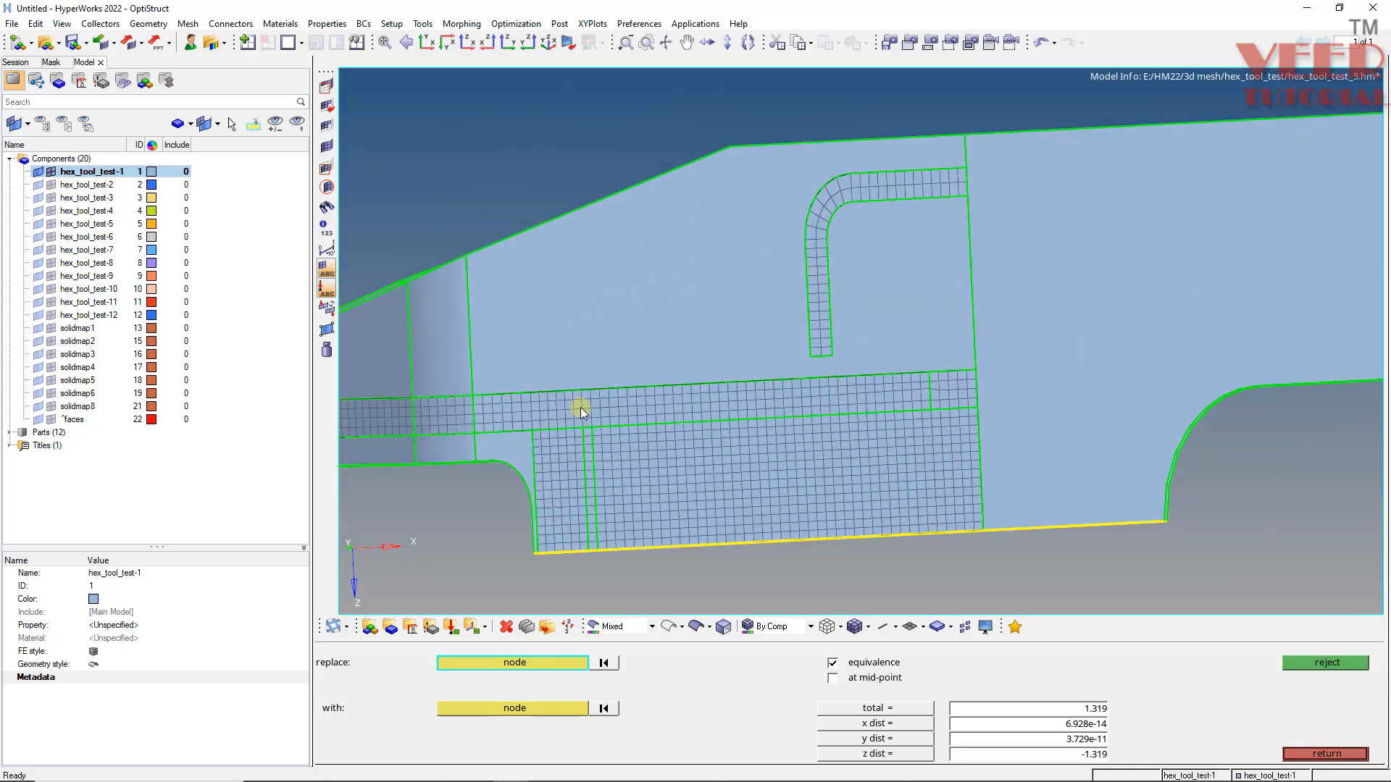
pyautogui.scroll(5, 533, 464)
pyautogui.moveTo(576, 433); pyautogui.dragTo(536, 455, button='middle')
pyautogui.scroll(3, 536, 455)
pyautogui.moveTo(549, 348); pyautogui.dragTo(612, 325, button='right')
pyautogui.scroll(3, 613, 324)
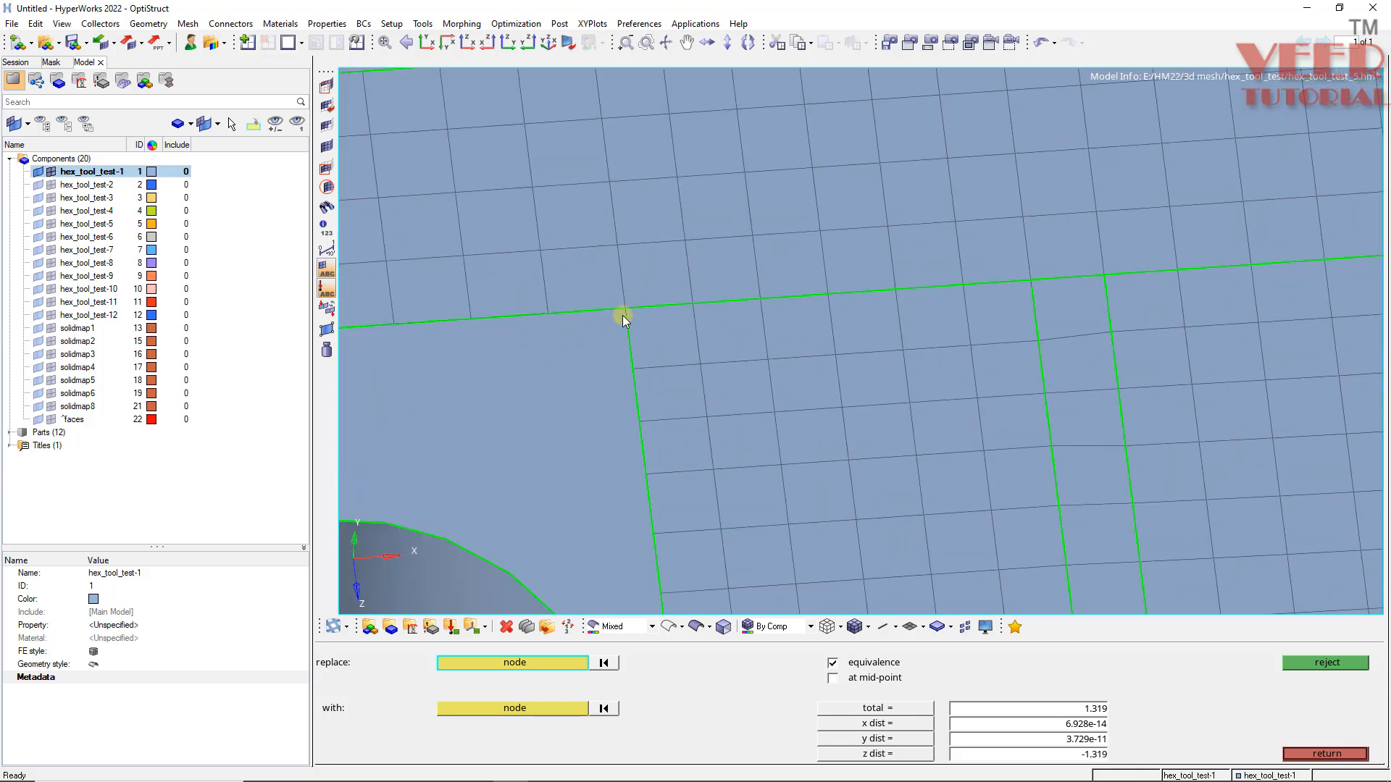
pyautogui.scroll(-1, 623, 315)
pyautogui.press('F11')
pyautogui.click(532, 664)
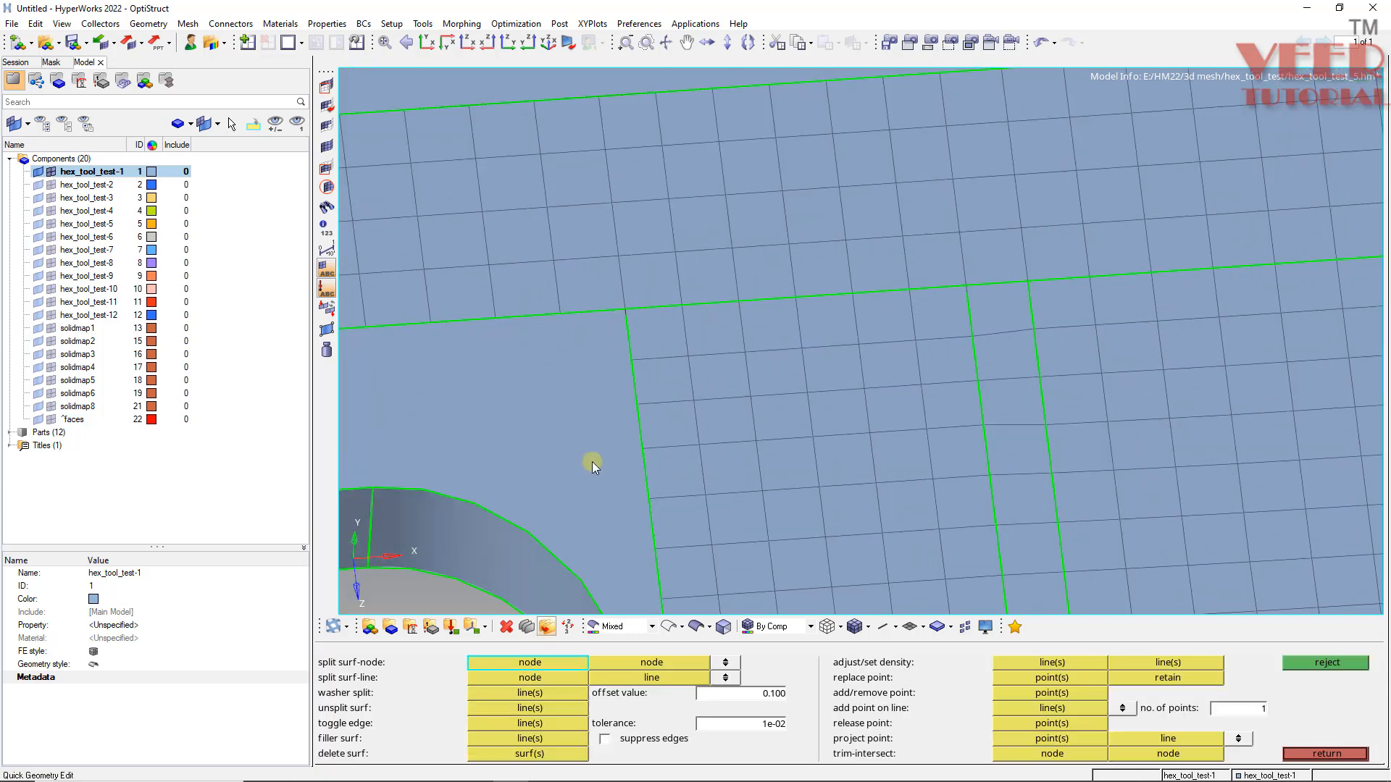
pyautogui.click(557, 301)
pyautogui.scroll(-3, 556, 312)
pyautogui.scroll(2, 563, 450)
pyautogui.click(562, 450)
# - Split the remaining sliver from the new split's end on the arch to the nearby node on the meshed surface's vertical edge
pyautogui.scroll(-3, 603, 348)
pyautogui.keyDown('ctrl'); pyautogui.moveTo(604, 347); pyautogui.dragTo(637, 449); pyautogui.keyUp('ctrl')
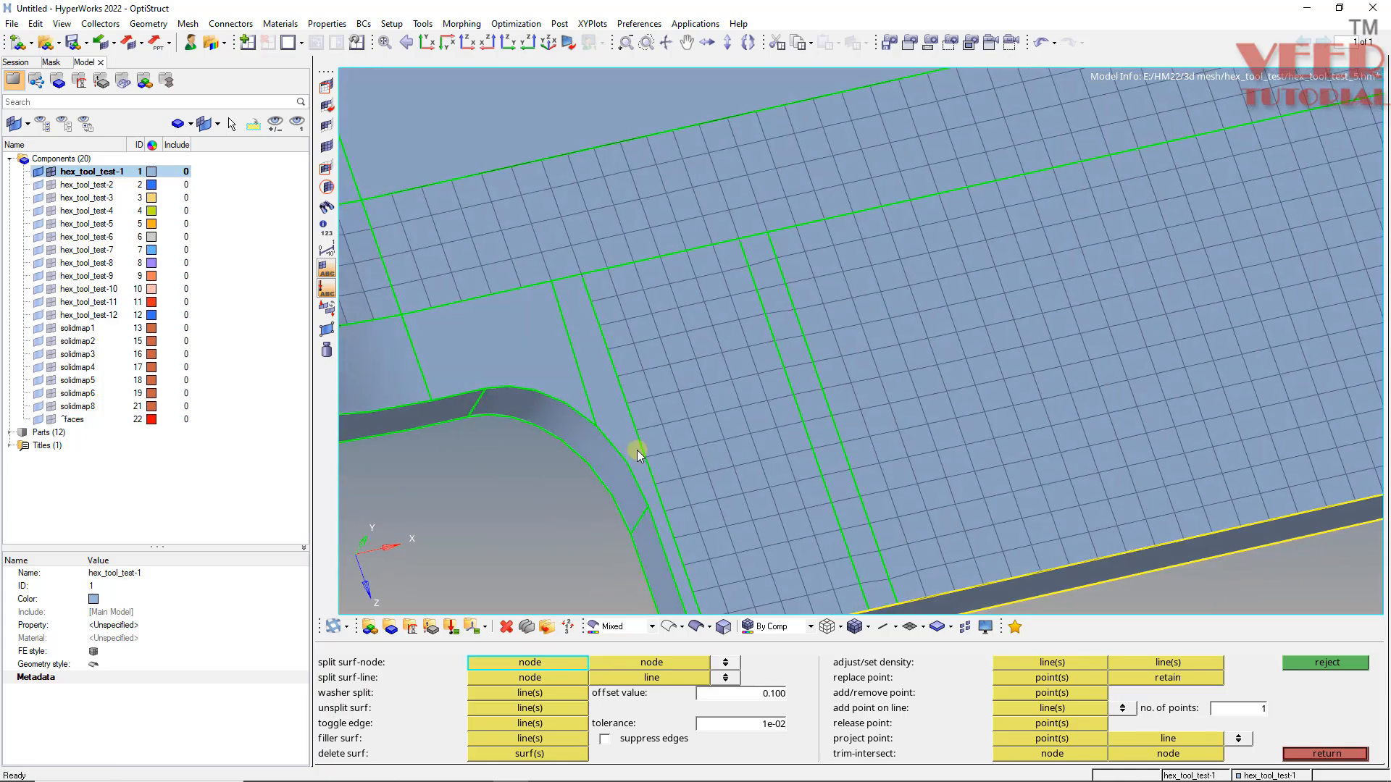
pyautogui.scroll(3, 615, 391)
pyautogui.click(553, 392)
pyautogui.click(647, 408)
pyautogui.scroll(-3, 489, 402)
pyautogui.keyDown('ctrl'); pyautogui.moveTo(616, 437); pyautogui.dragTo(559, 321); pyautogui.keyUp('ctrl')
# - Mesh the thin sliver surface between the arch and the meshed lower surface with quads only at element size 5
pyautogui.scroll(2, 558, 321)
pyautogui.press('F12')
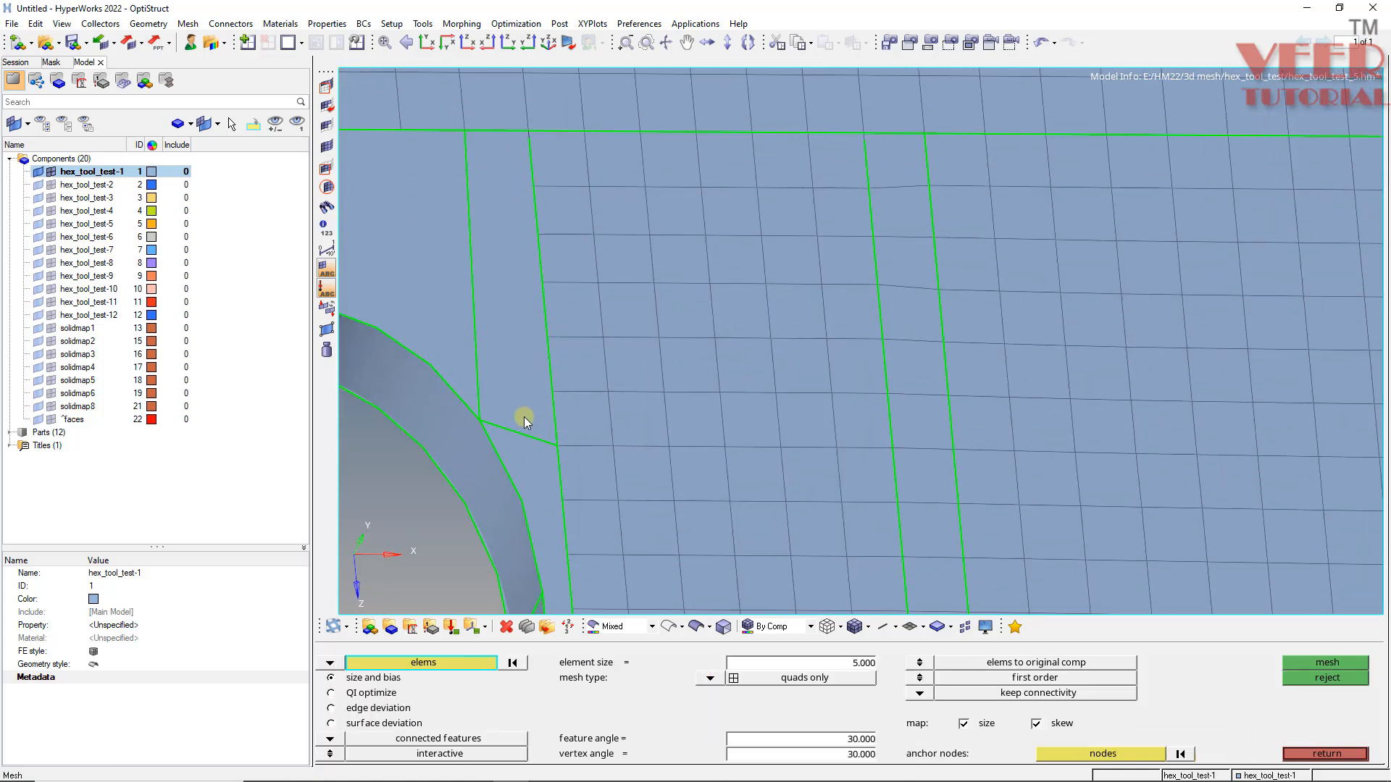
pyautogui.click(325, 666)
pyautogui.click(392, 692)
pyautogui.click(337, 665)
pyautogui.click(392, 696)
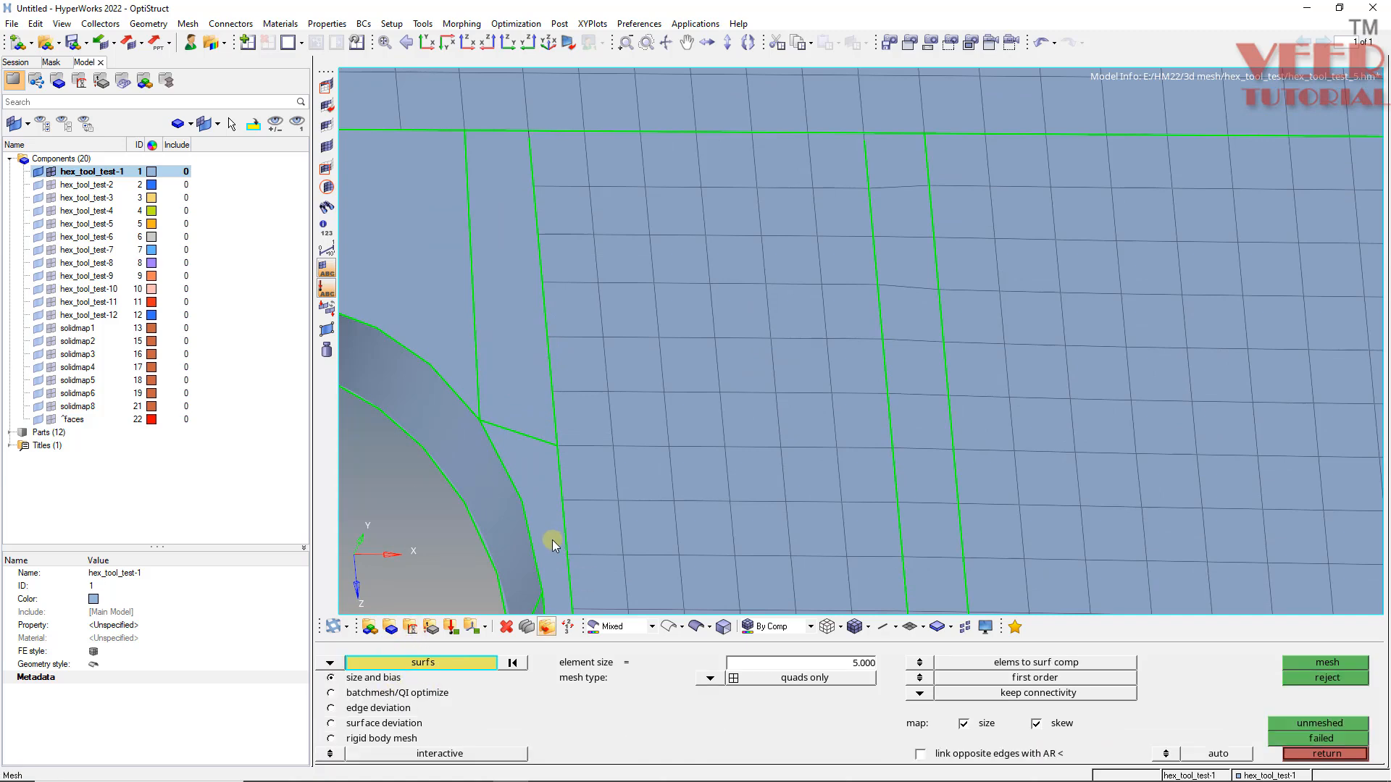
pyautogui.click(553, 536)
pyautogui.click(533, 506)
pyautogui.scroll(-3, 507, 377)
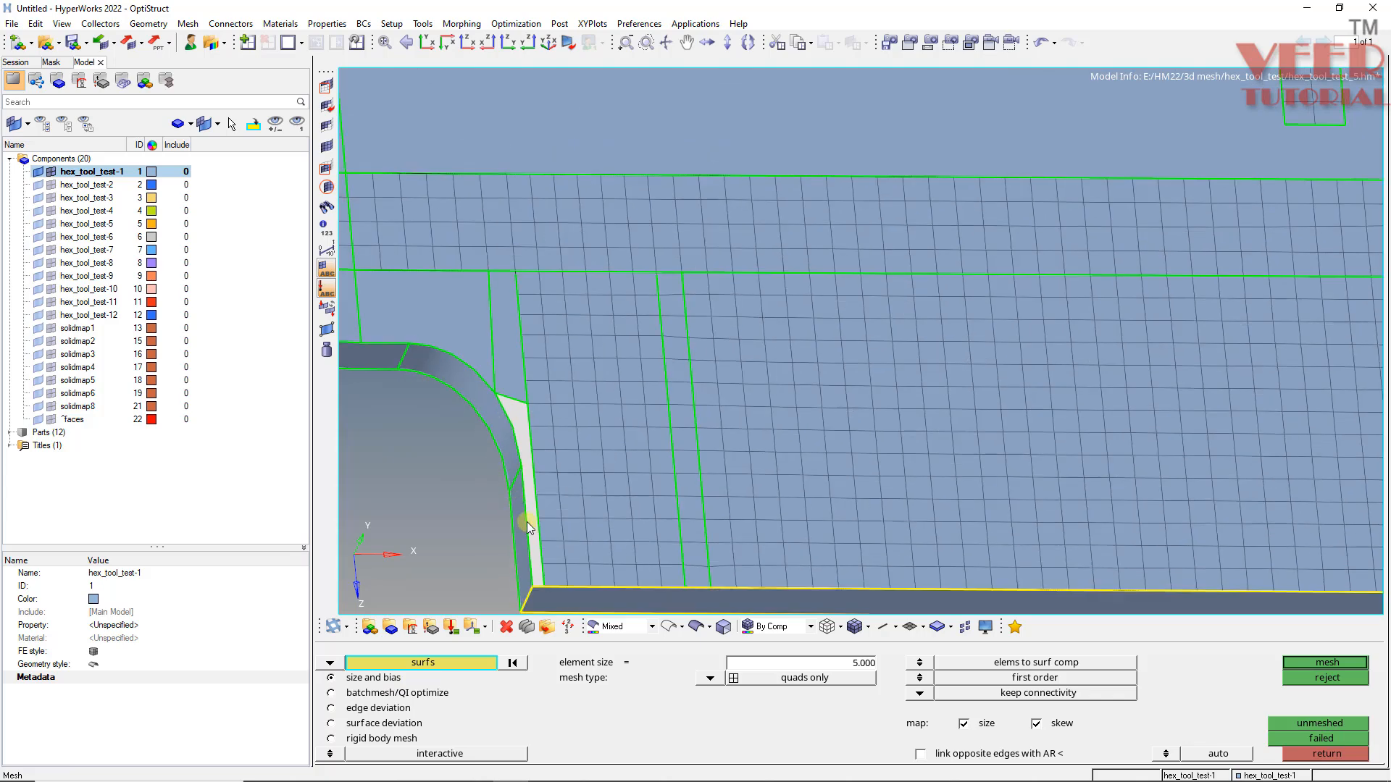
pyautogui.scroll(2, 528, 522)
pyautogui.middleClick(566, 385)
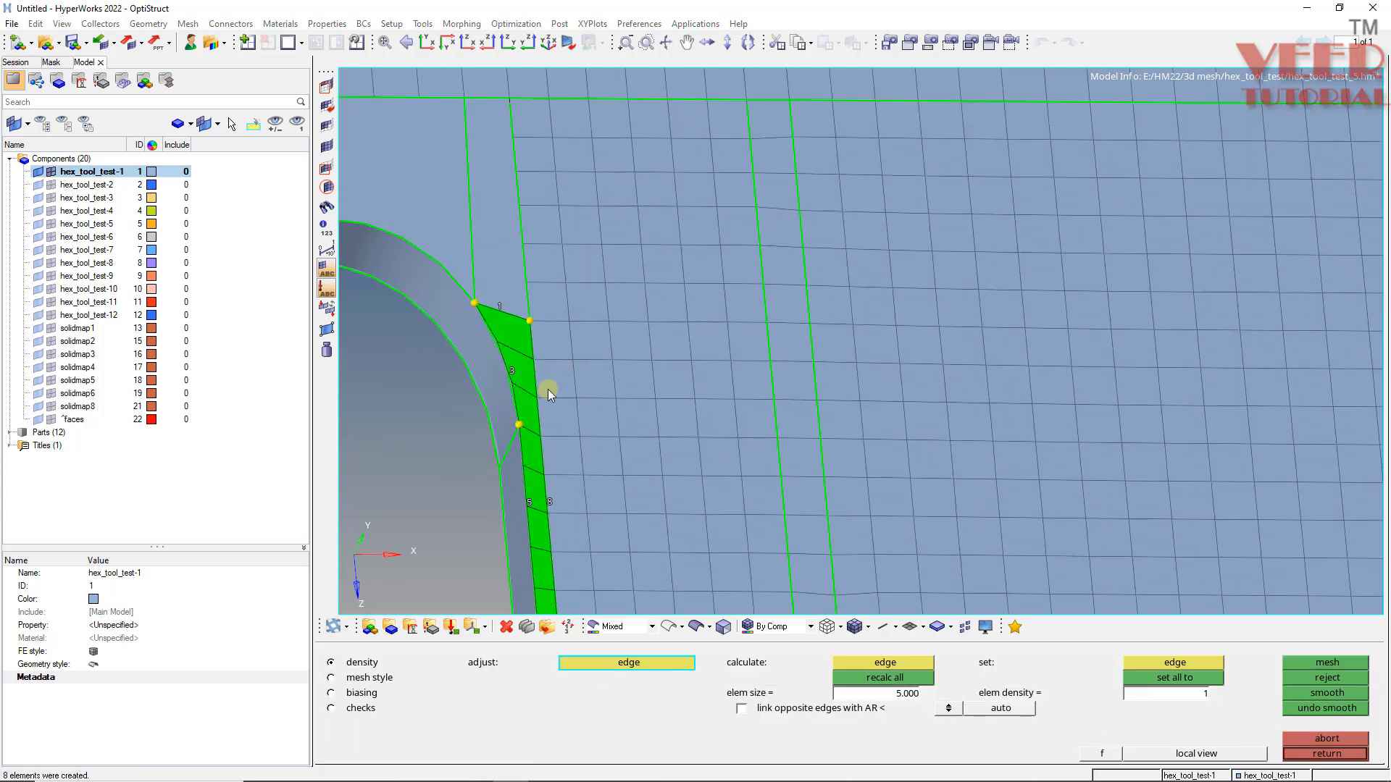
pyautogui.scroll(2, 548, 421)
pyautogui.middleClick(611, 480)
# - Mesh the surface between the horizontal strip and the arch with quads only at element size 5
pyautogui.scroll(-5, 615, 479)
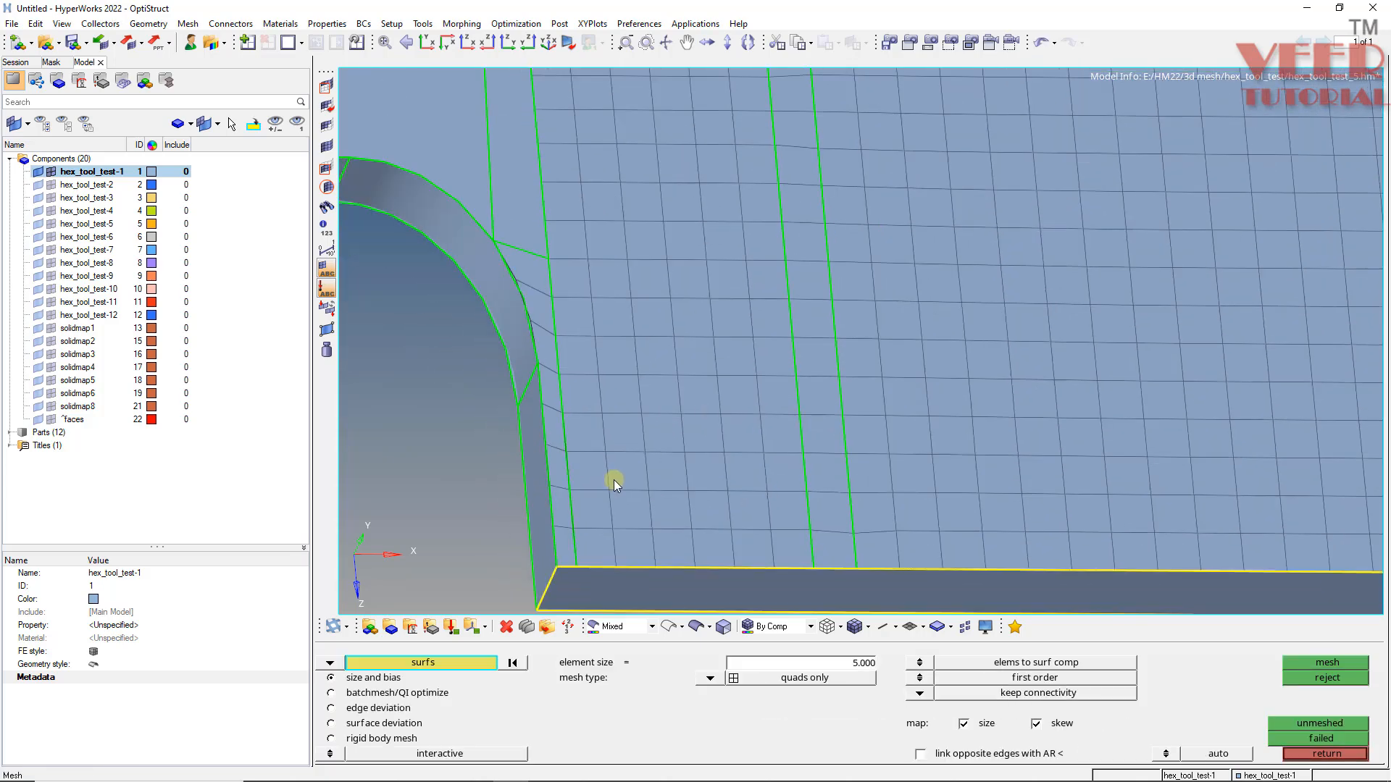
pyautogui.scroll(4, 488, 284)
pyautogui.click(492, 299)
pyautogui.middleClick(527, 267)
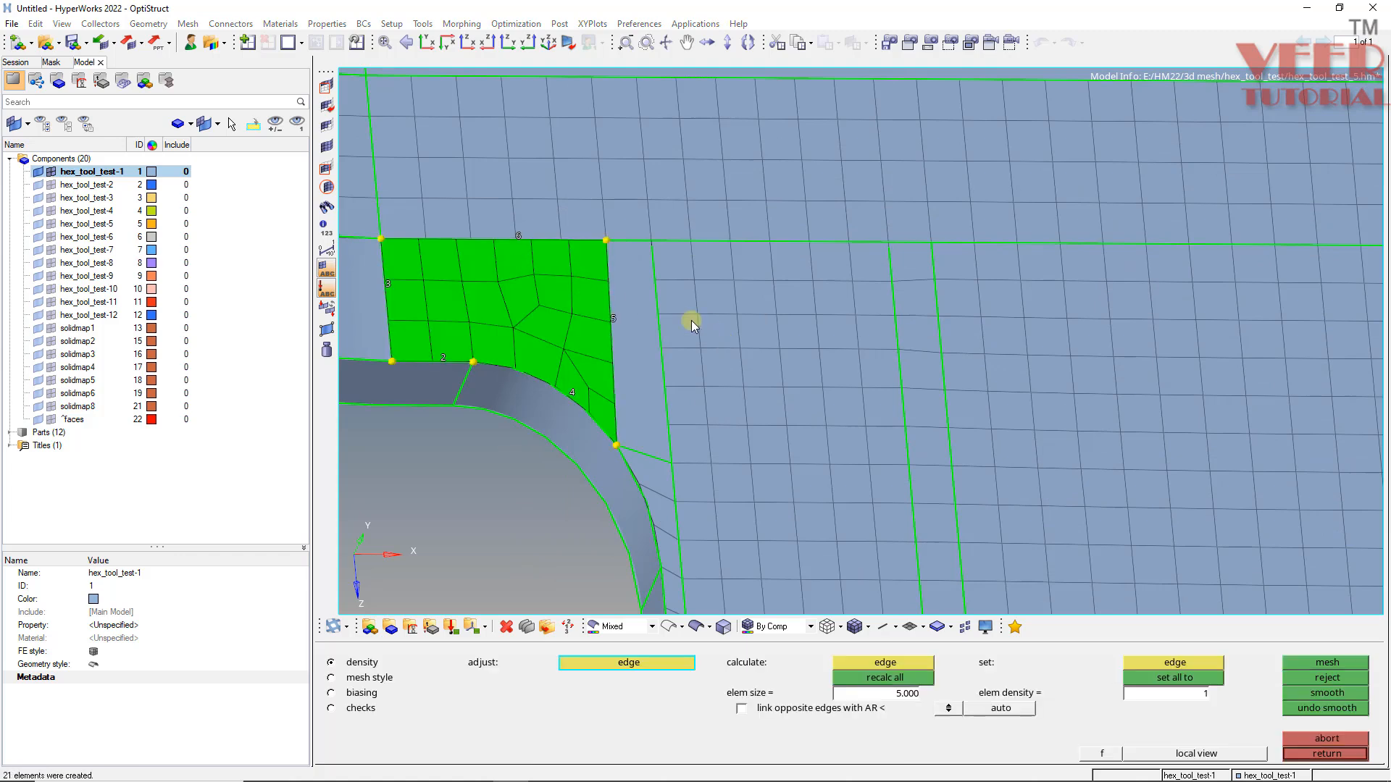
# - Adjust the surface's edge densities to 4 and 6 on the sides, 5 along the strip and 3 on the arc, and accept
pyautogui.click(613, 321)
pyautogui.click(392, 283)
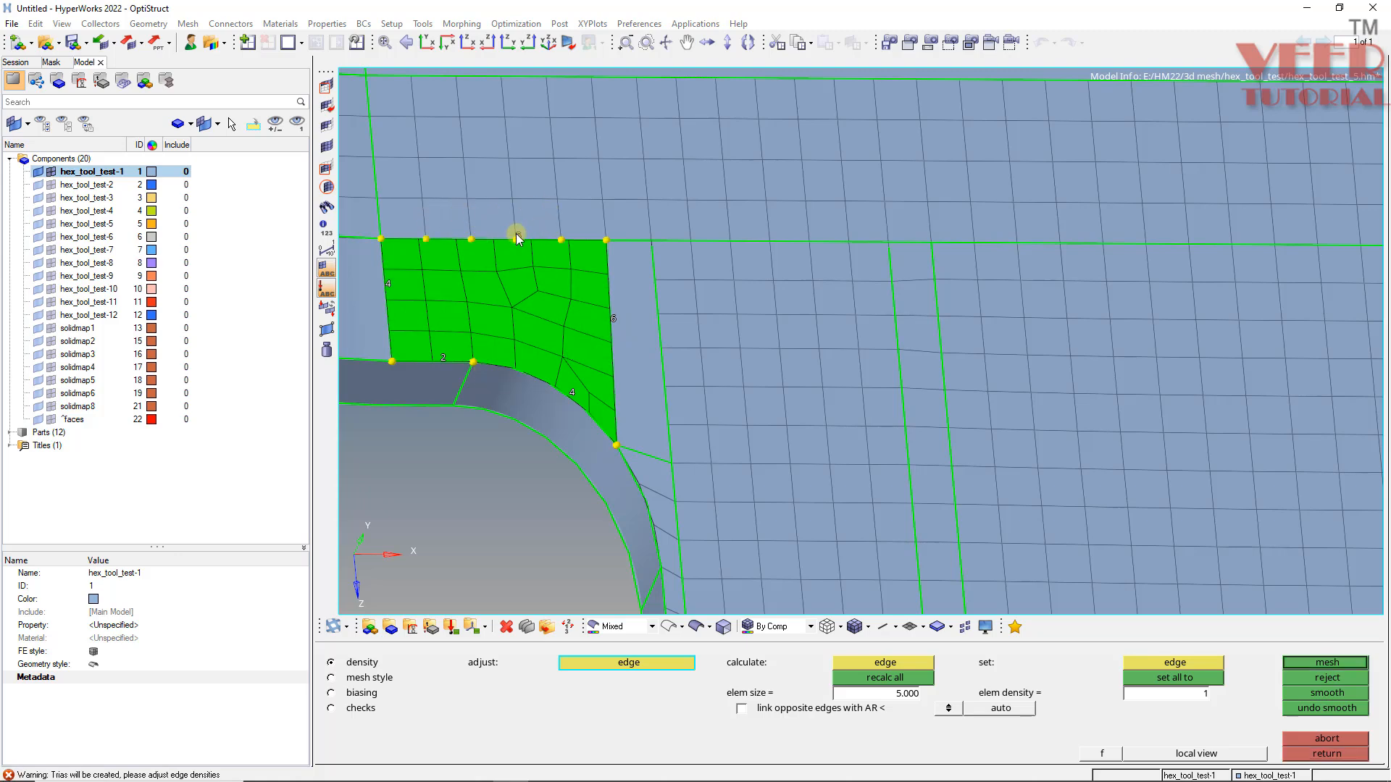
pyautogui.rightClick(516, 232)
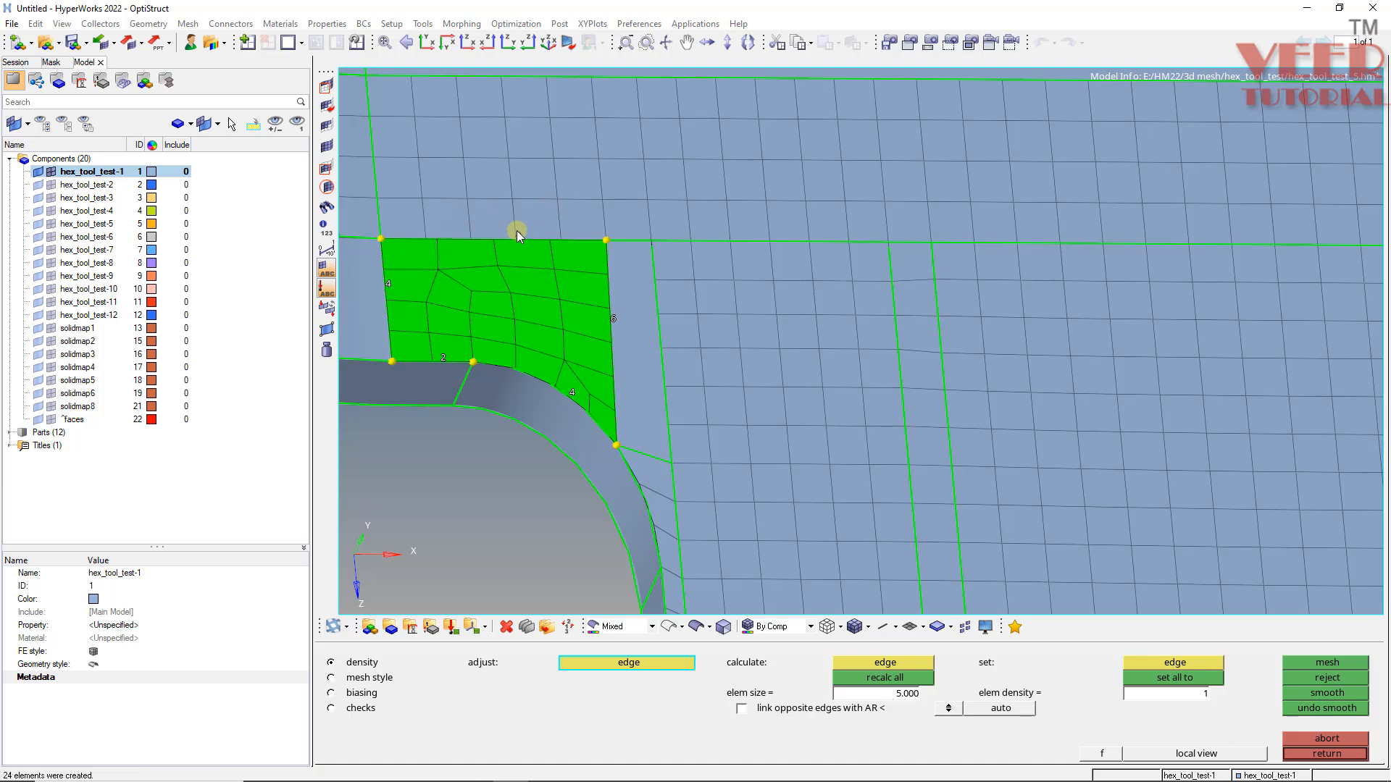
pyautogui.rightClick(572, 395)
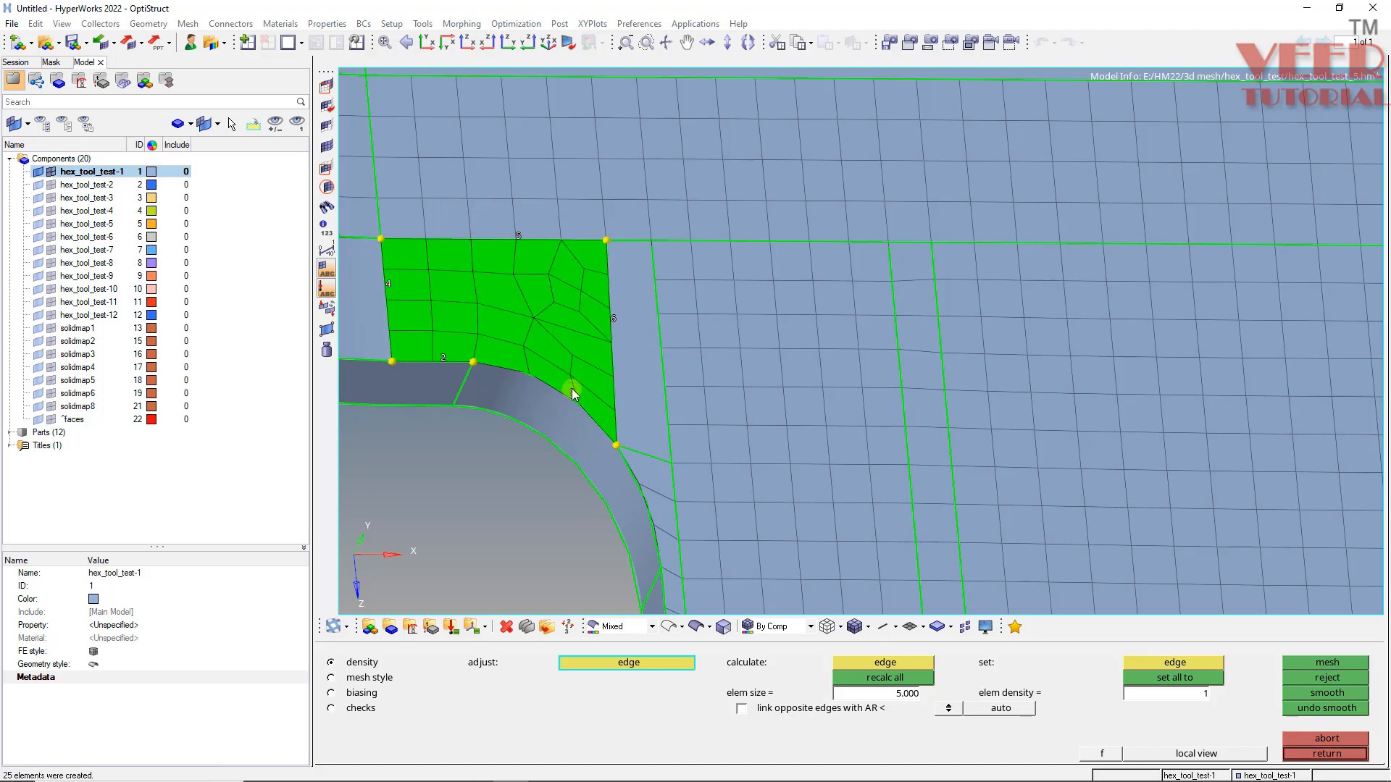
pyautogui.middleClick(573, 391)
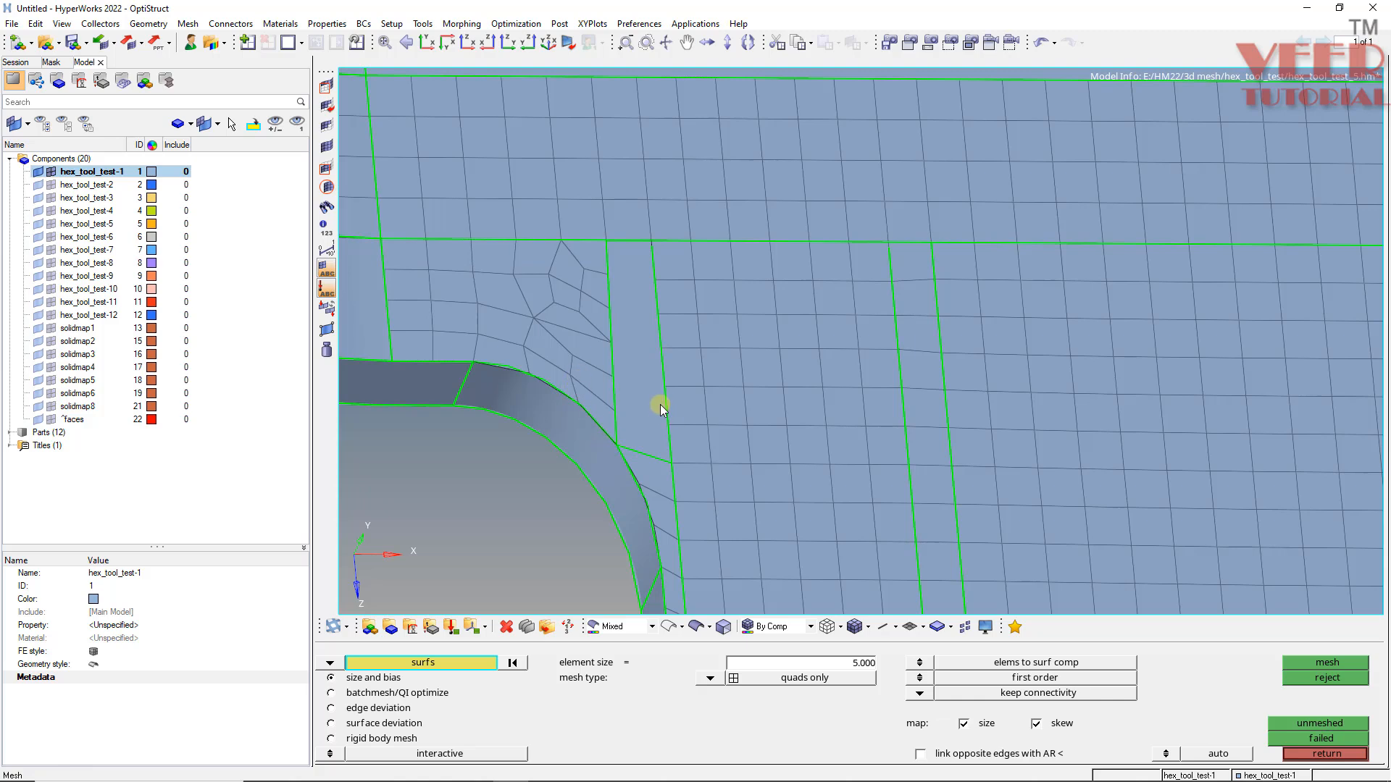
# - Preview the coincident nodes along the new mesh borders with the Edges tool and equivalence them at tolerance 0.1
pyautogui.hotkey('shift', 'F3')
pyautogui.click(1235, 692)
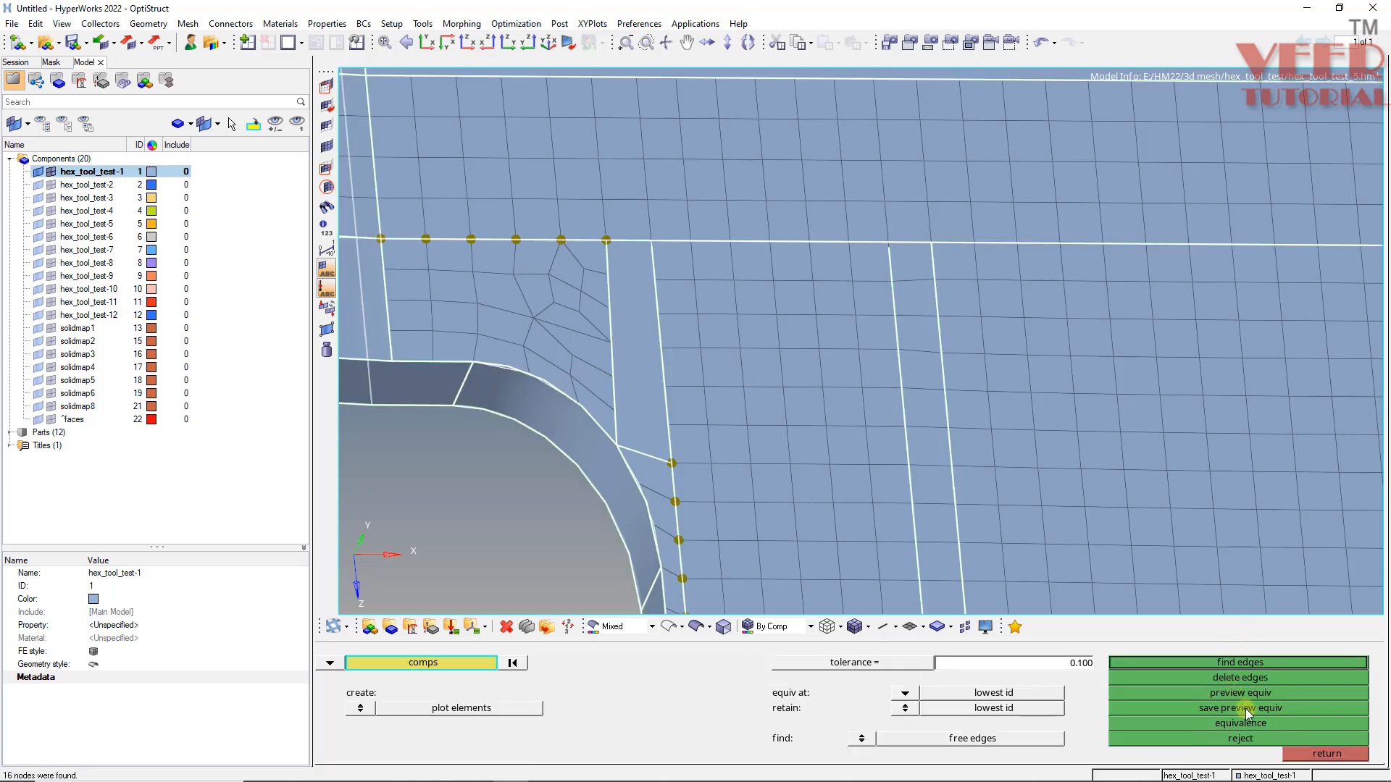
pyautogui.click(1242, 723)
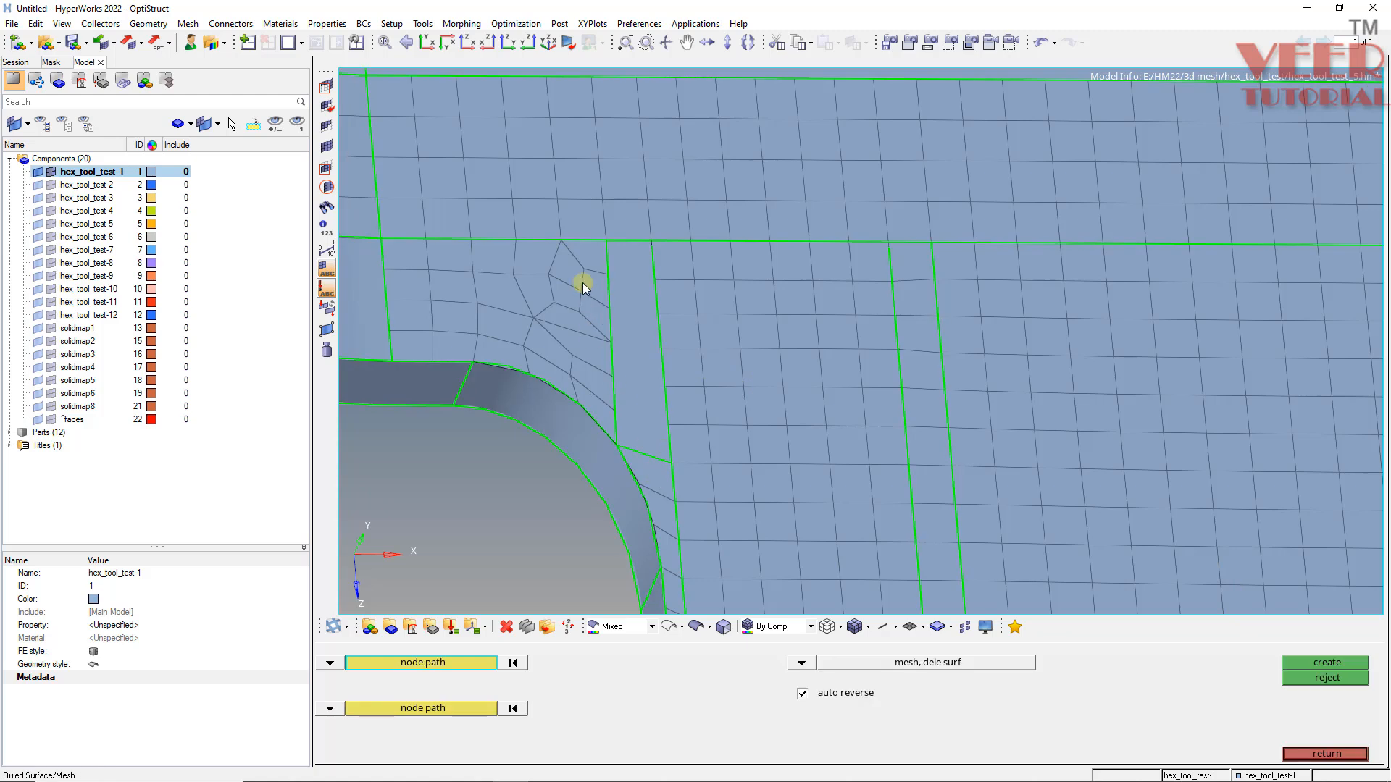
# - Create a ruled mesh in the gap beside the arch mesh between the node paths along its two vertical edges
pyautogui.click(604, 243)
pyautogui.click(618, 445)
pyautogui.click(429, 707)
pyautogui.click(650, 241)
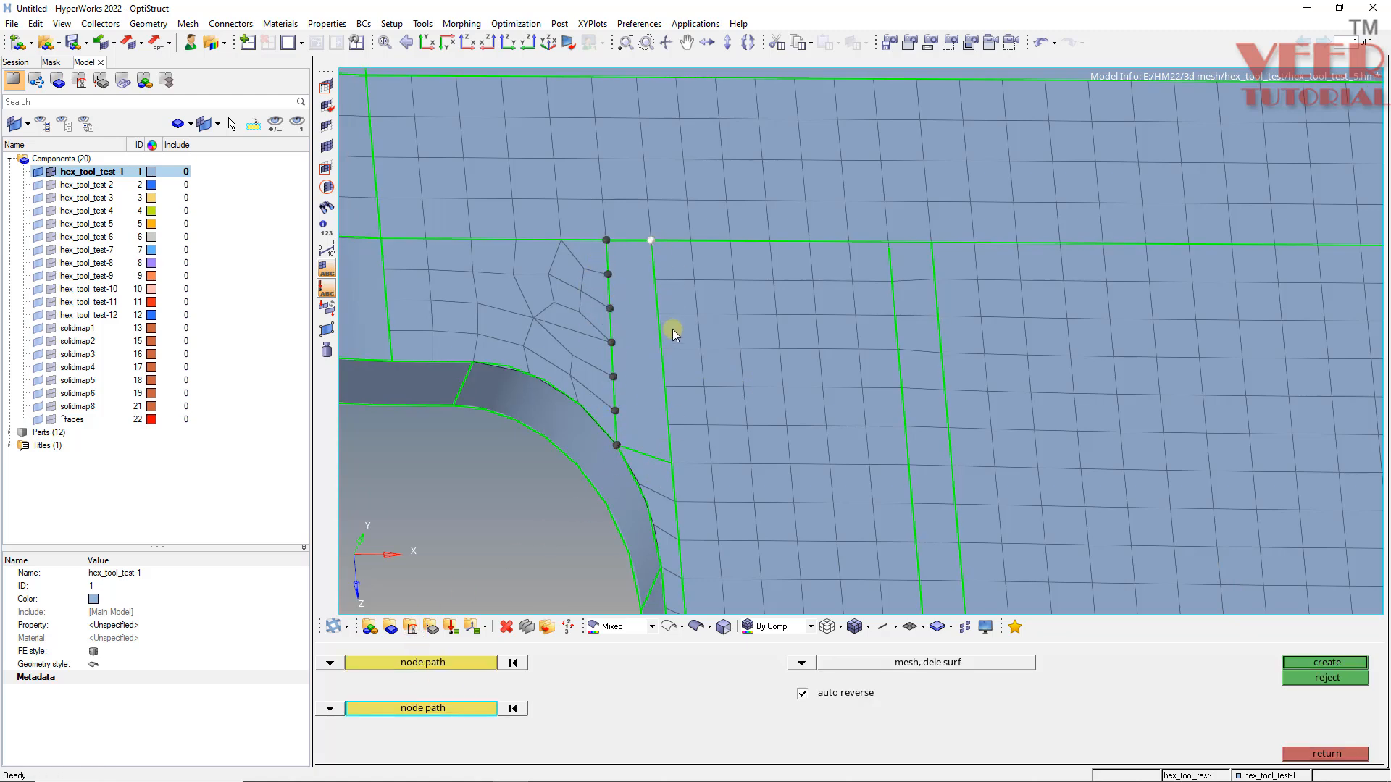
pyautogui.click(670, 389)
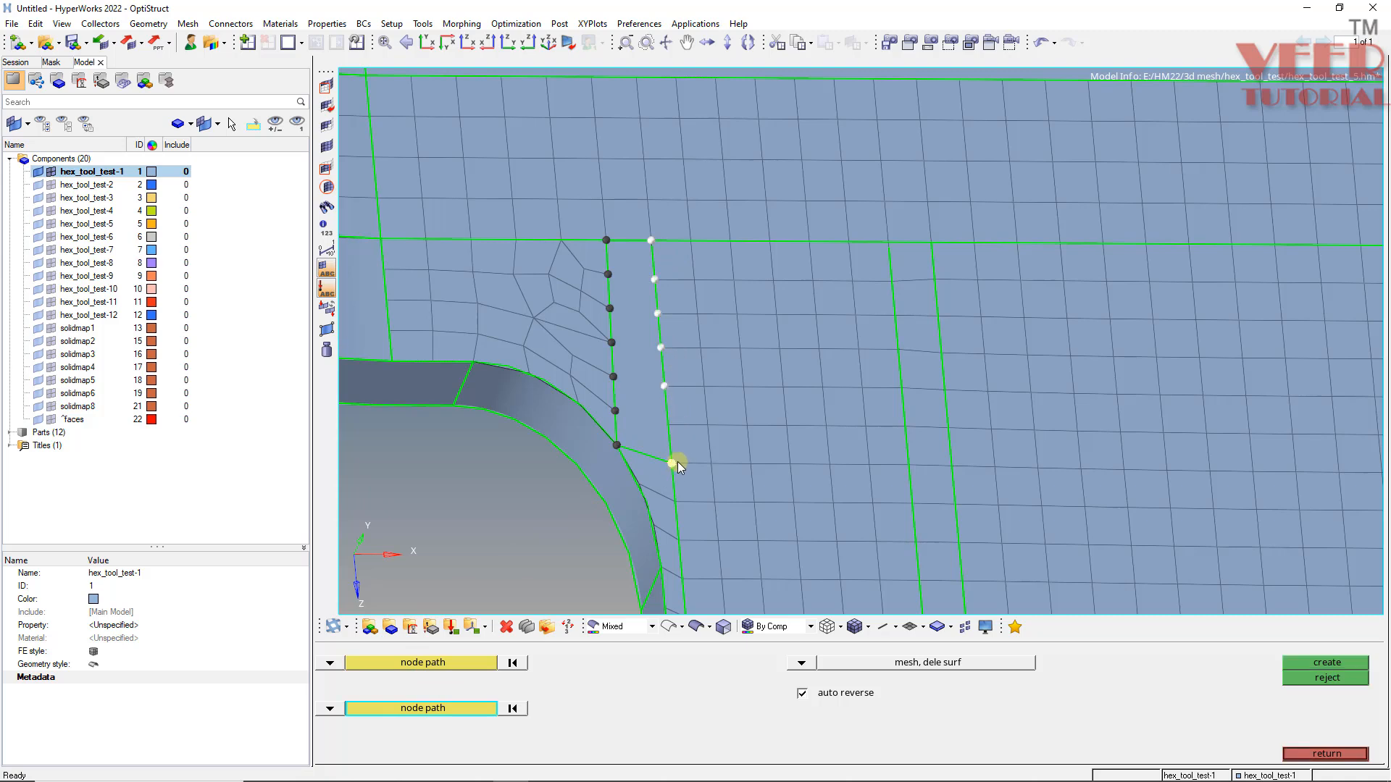
pyautogui.click(1316, 659)
pyautogui.click(1315, 660)
# - Remesh the elements between the horizontal strip and the arch with quads only at size 5, lowering the arc's edge density by one
pyautogui.press('F12')
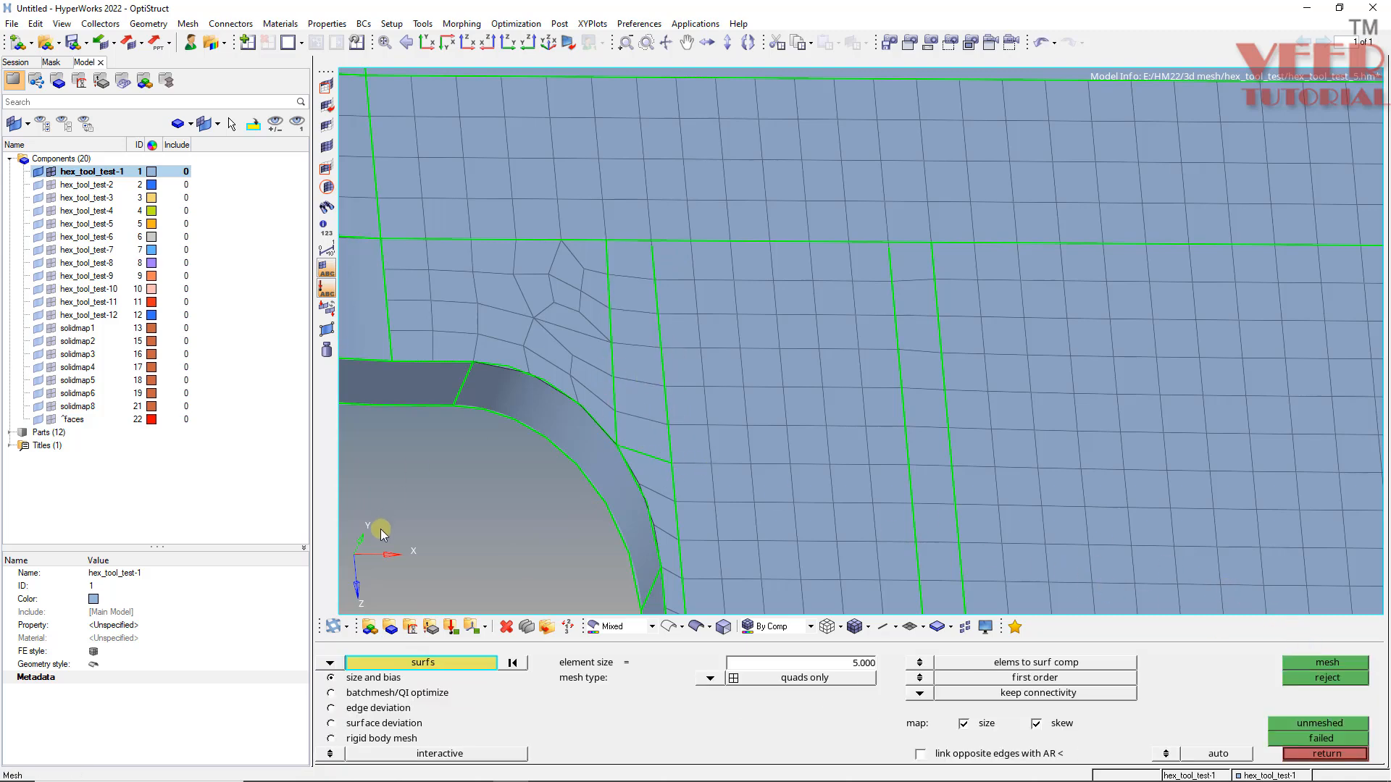
pyautogui.click(330, 662)
pyautogui.click(370, 677)
pyautogui.keyDown('shift'); pyautogui.moveTo(611, 243); pyautogui.dragTo(494, 393); pyautogui.keyUp('shift')
pyautogui.keyDown('shift'); pyautogui.moveTo(477, 419); pyautogui.dragTo(478, 417); pyautogui.keyUp('shift')
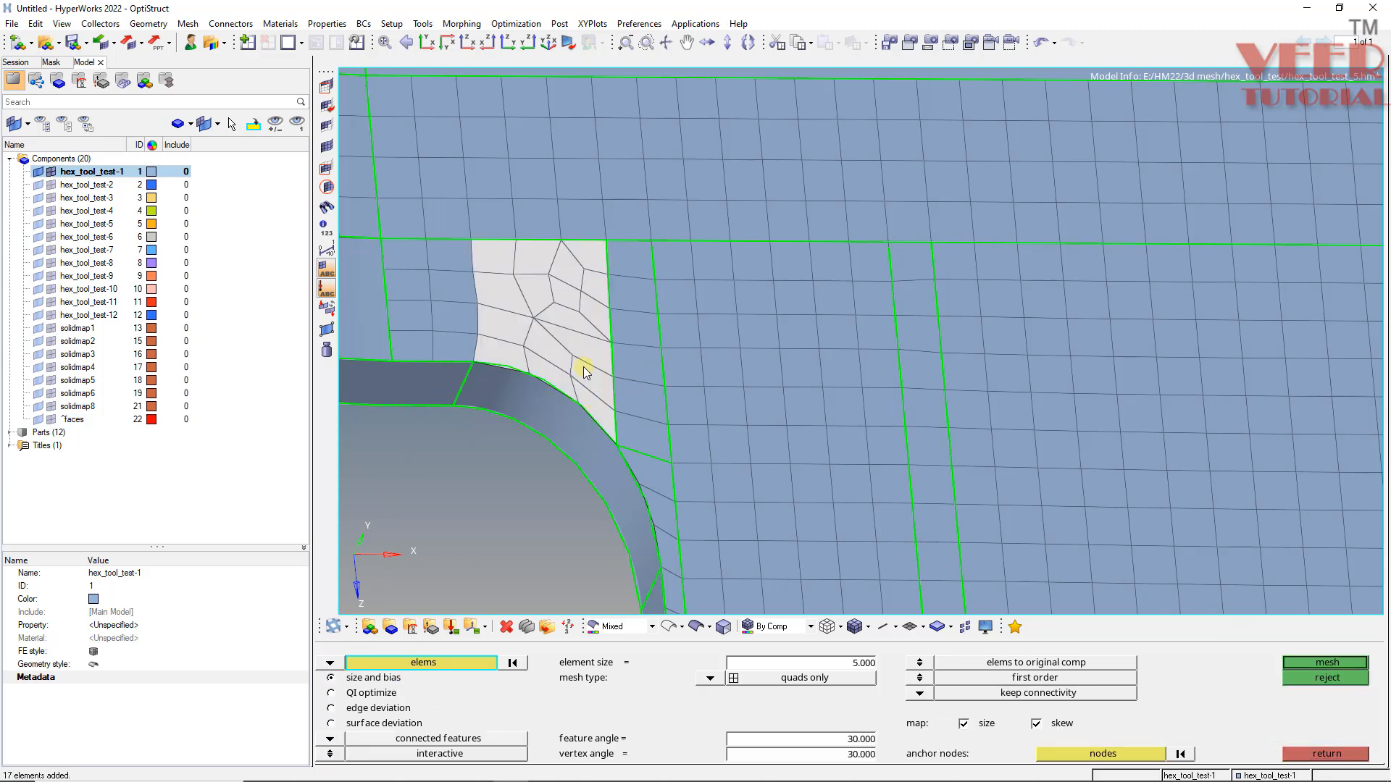
pyautogui.middleClick(571, 329)
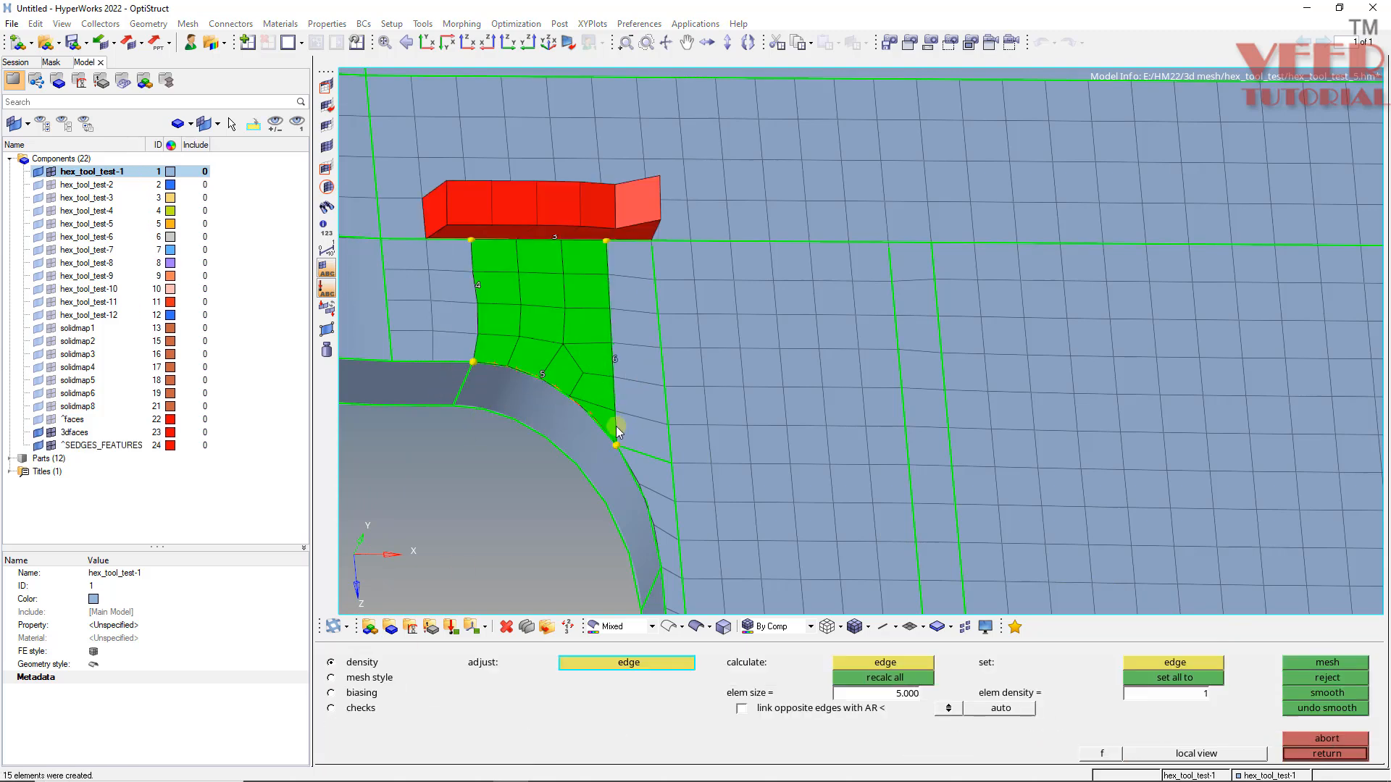
pyautogui.scroll(3, 536, 395)
pyautogui.rightClick(543, 364)
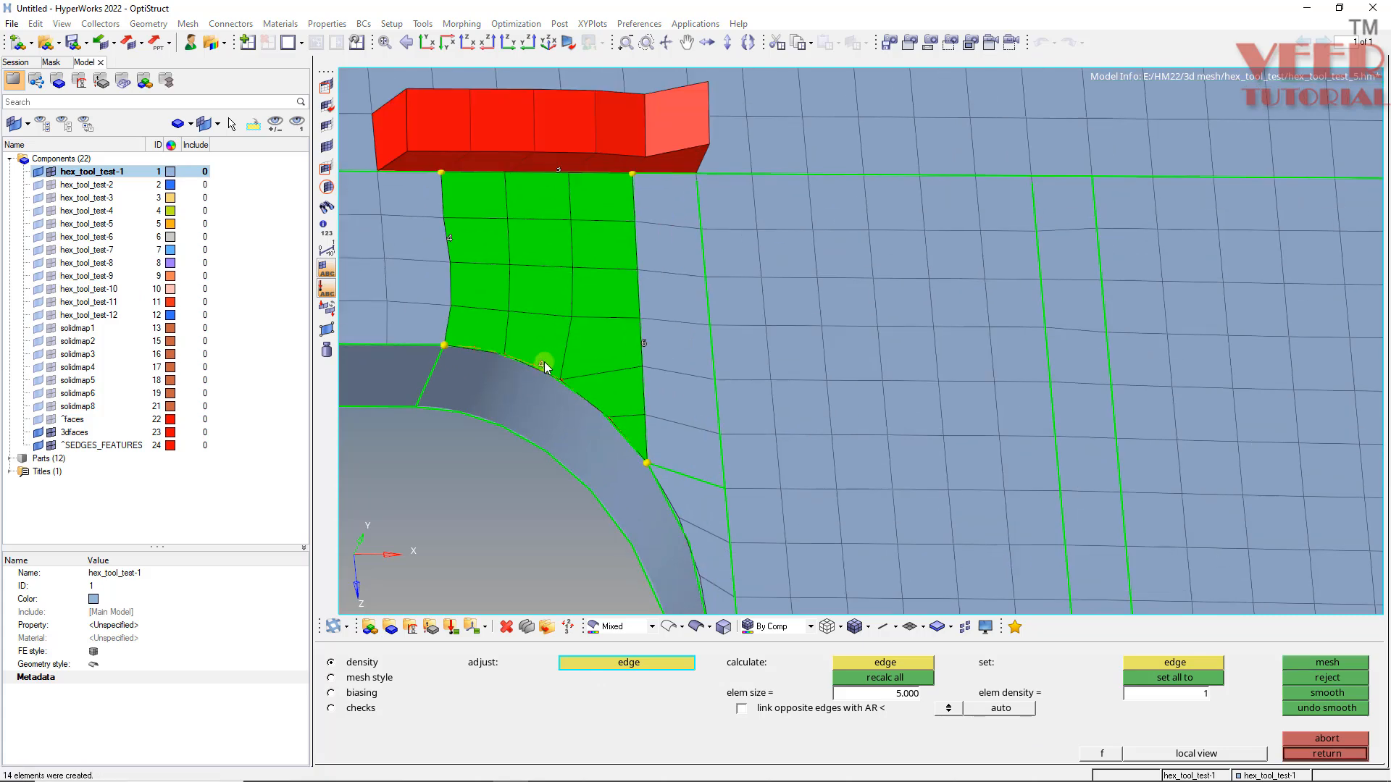
pyautogui.middleClick(623, 400)
pyautogui.scroll(2, 626, 407)
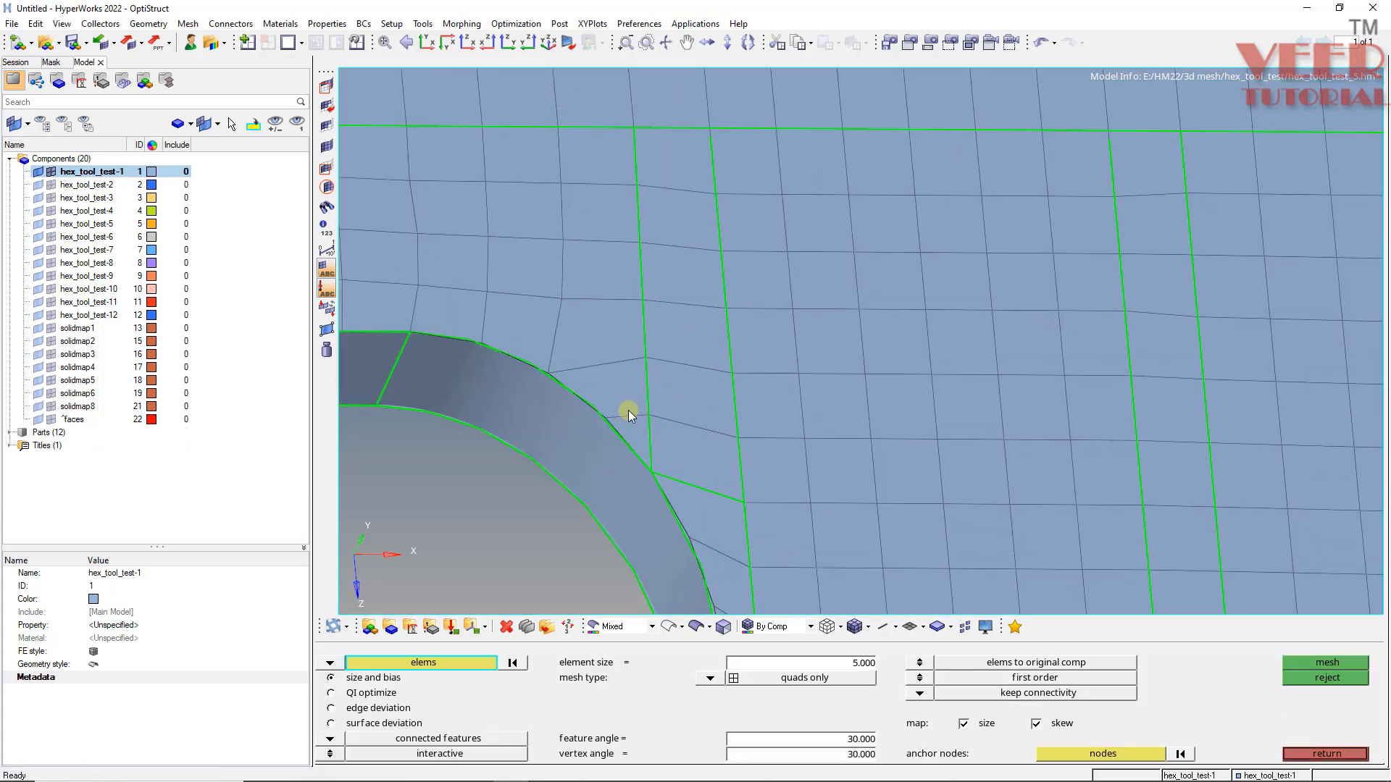
# - Remesh the elements at the arch corner beside the vertical edge with quads only, raising the arc's edge density by two, and accept
pyautogui.click(585, 308)
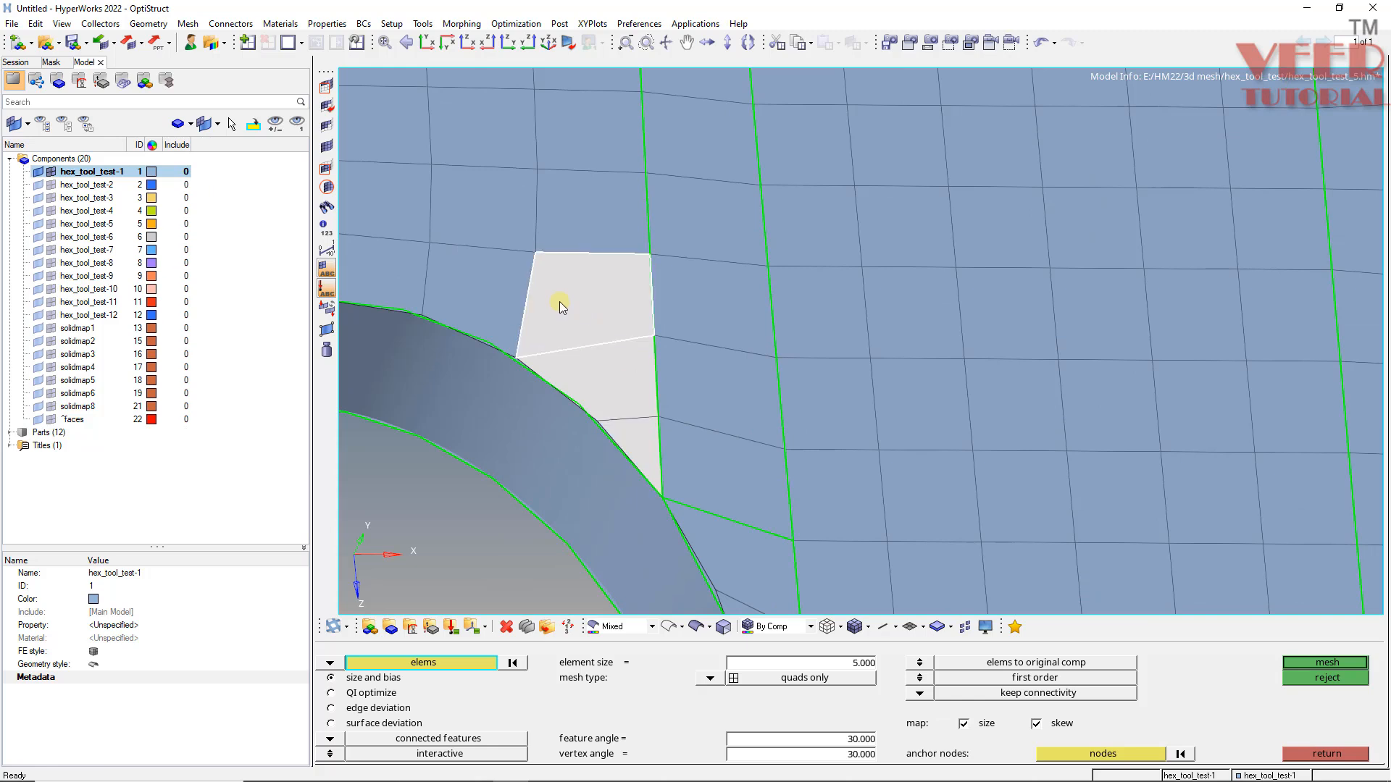
pyautogui.click(475, 297)
pyautogui.click(484, 212)
pyautogui.click(549, 213)
pyautogui.middleClick(601, 326)
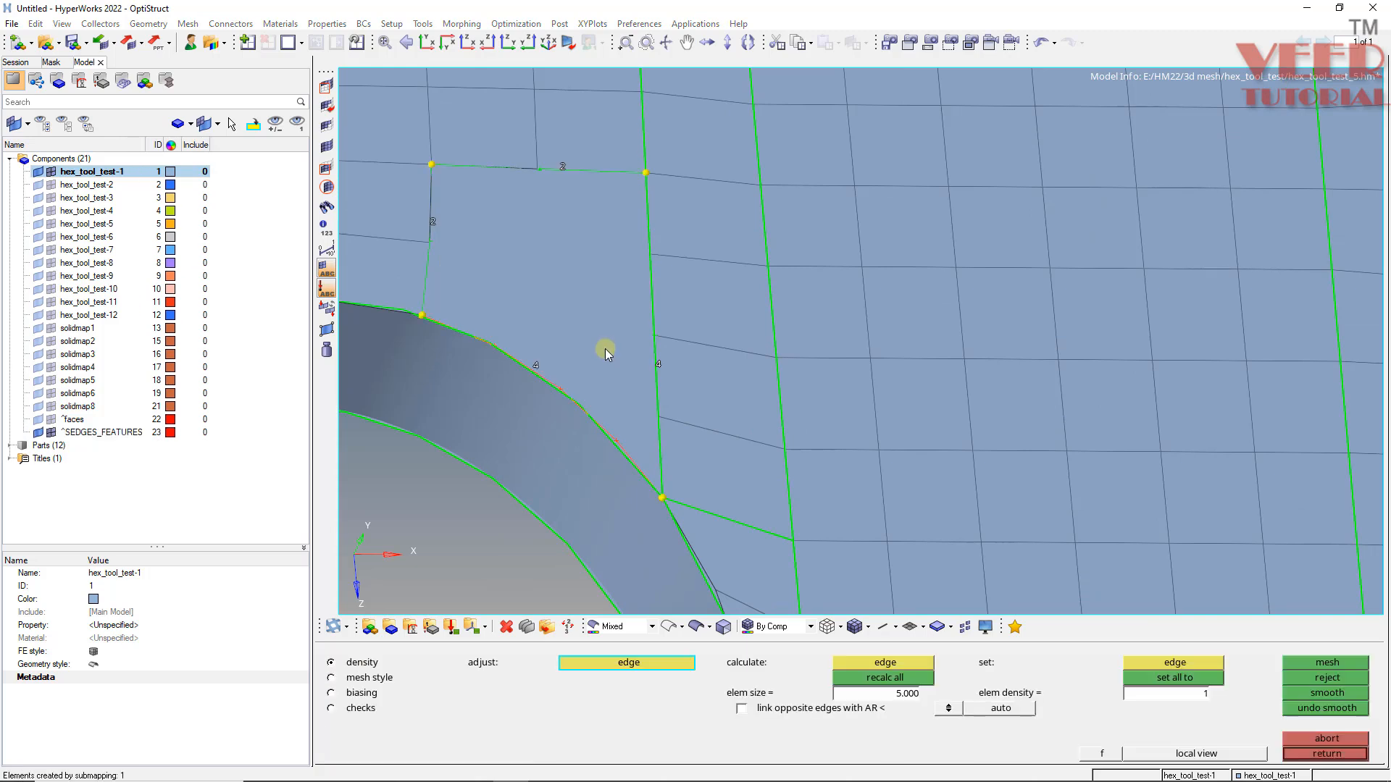
pyautogui.click(533, 368)
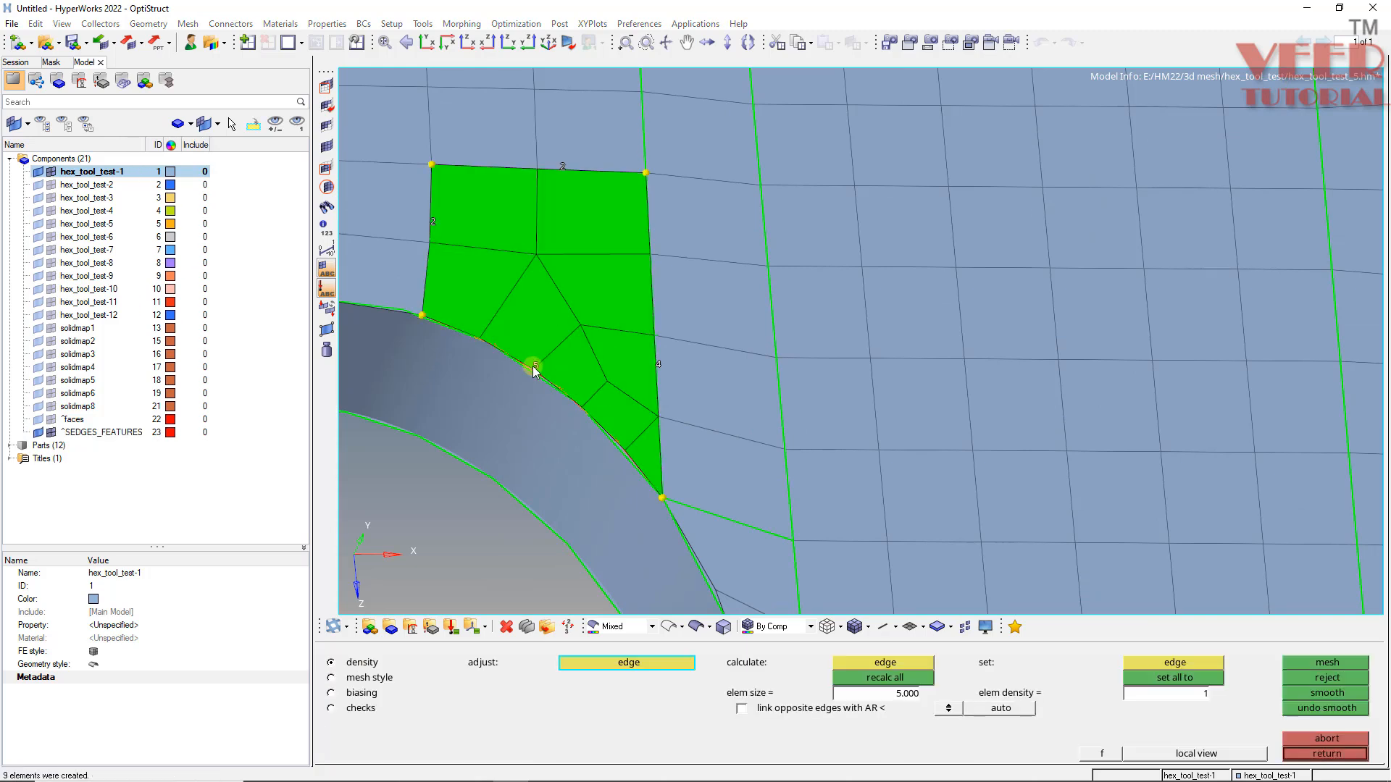
pyautogui.click(534, 368)
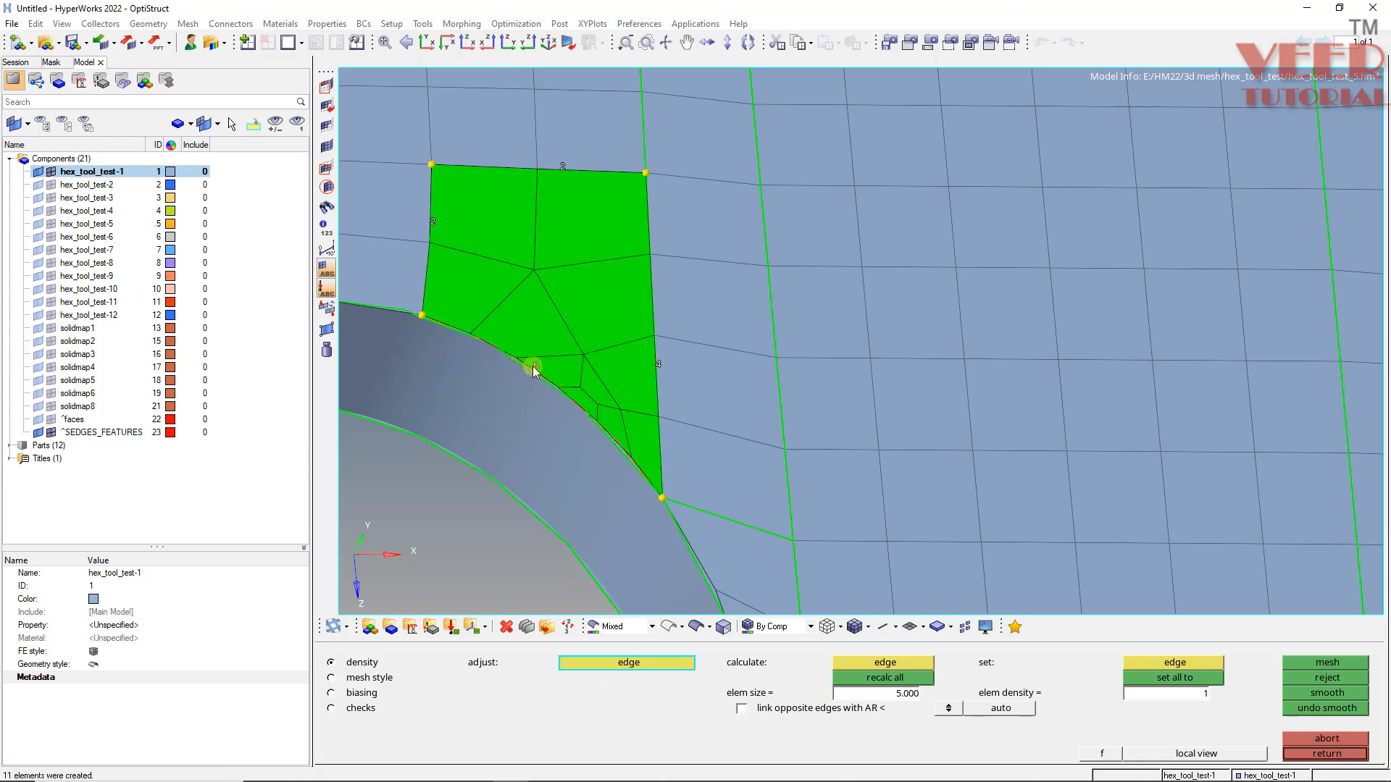
pyautogui.middleClick(607, 366)
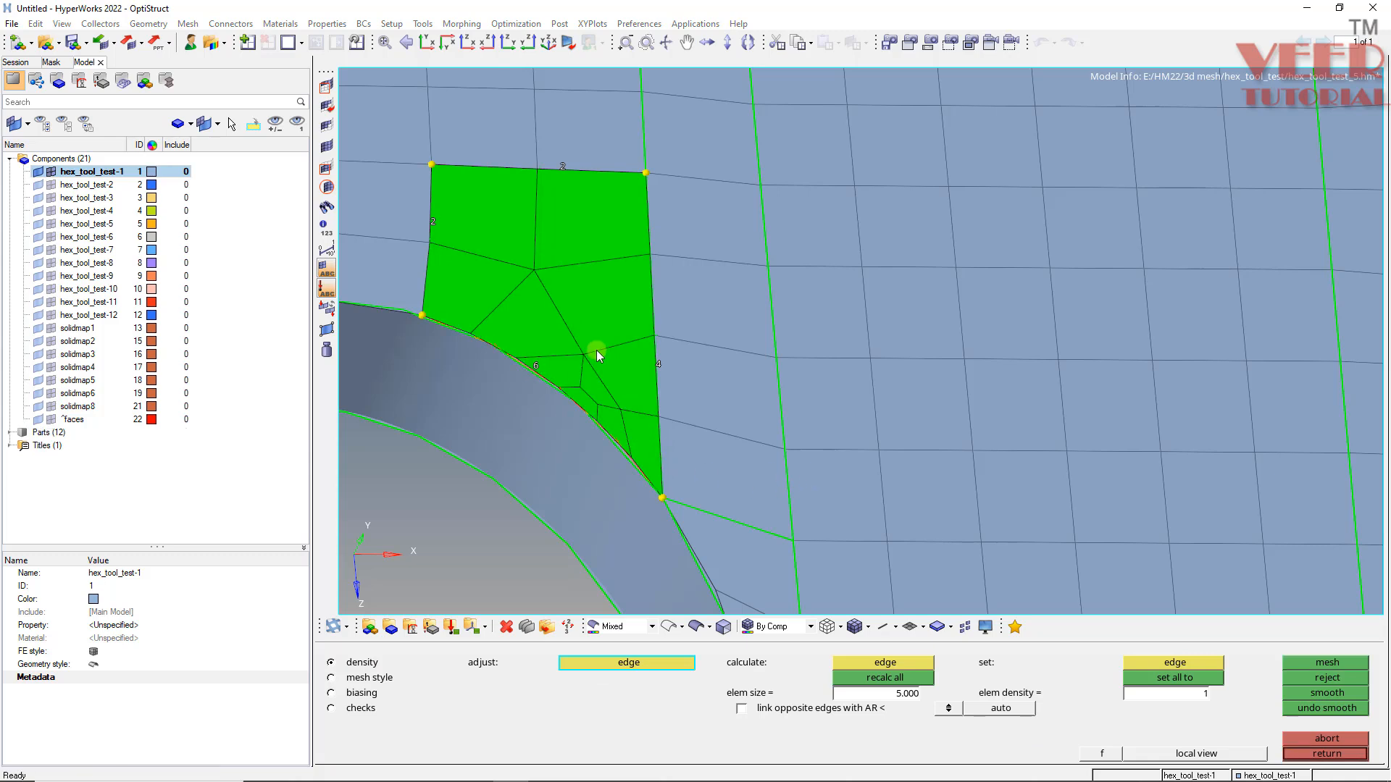
# - Remesh the small arc elements together with their neighbours up to the vertical edge, leaving out the lowest corner element, and accept
pyautogui.click(595, 397)
pyautogui.click(610, 419)
pyautogui.click(576, 380)
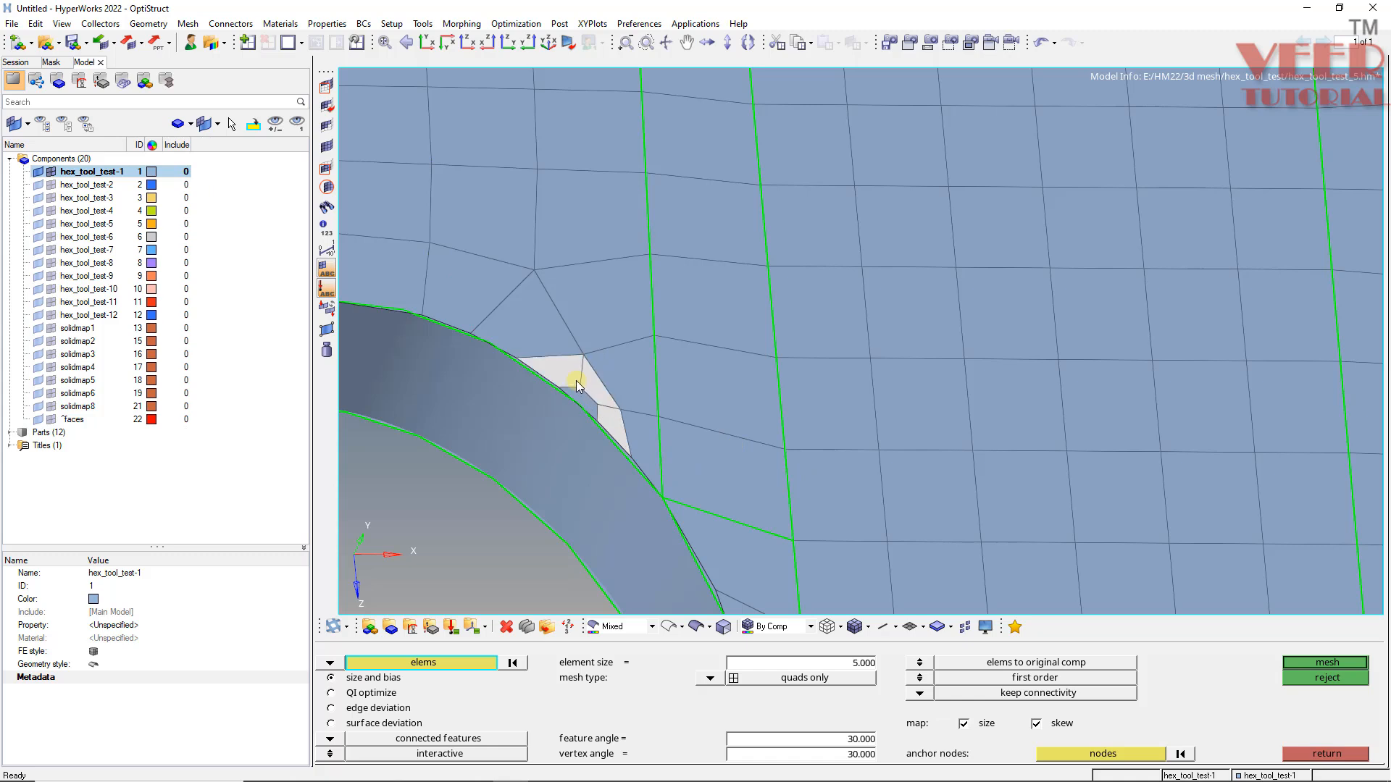
pyautogui.click(601, 304)
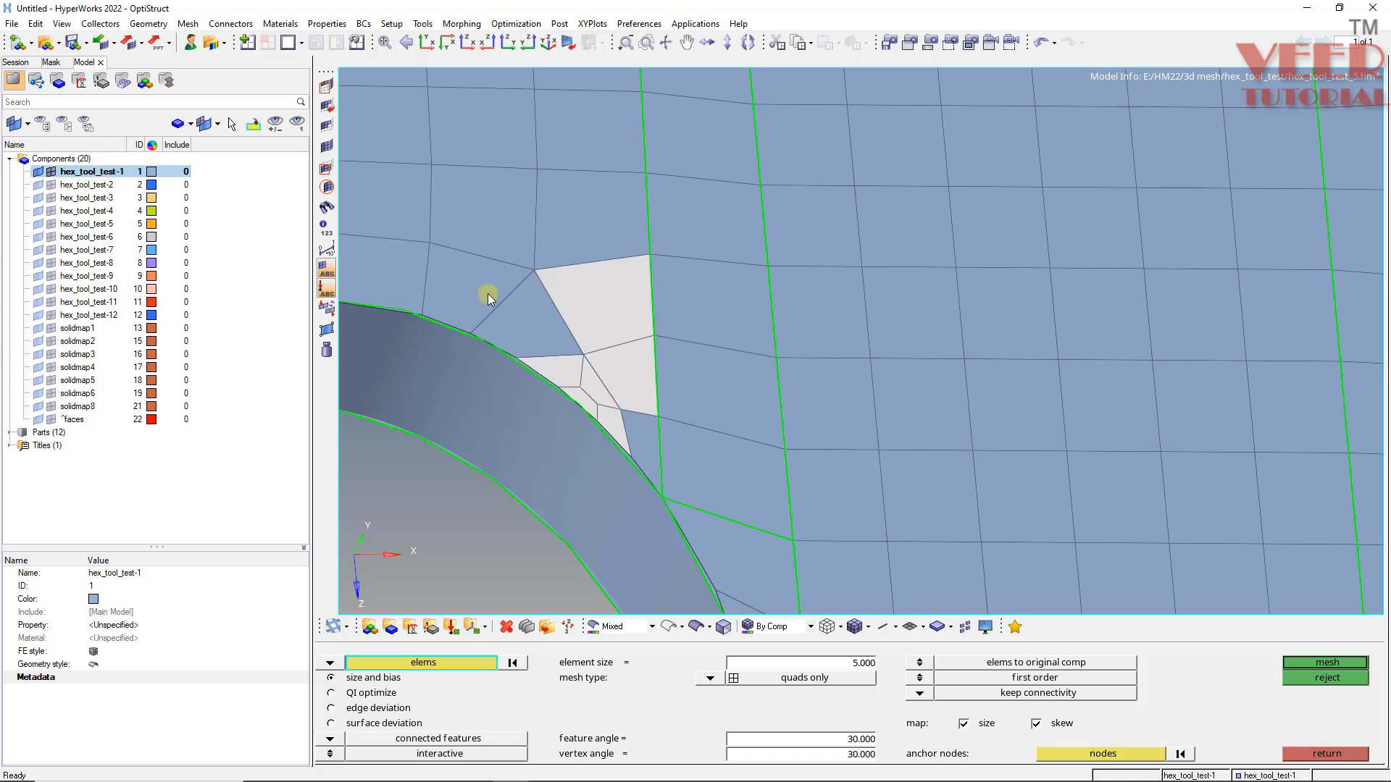
pyautogui.click(478, 290)
pyautogui.click(384, 271)
pyautogui.click(481, 198)
pyautogui.click(509, 308)
pyautogui.click(590, 242)
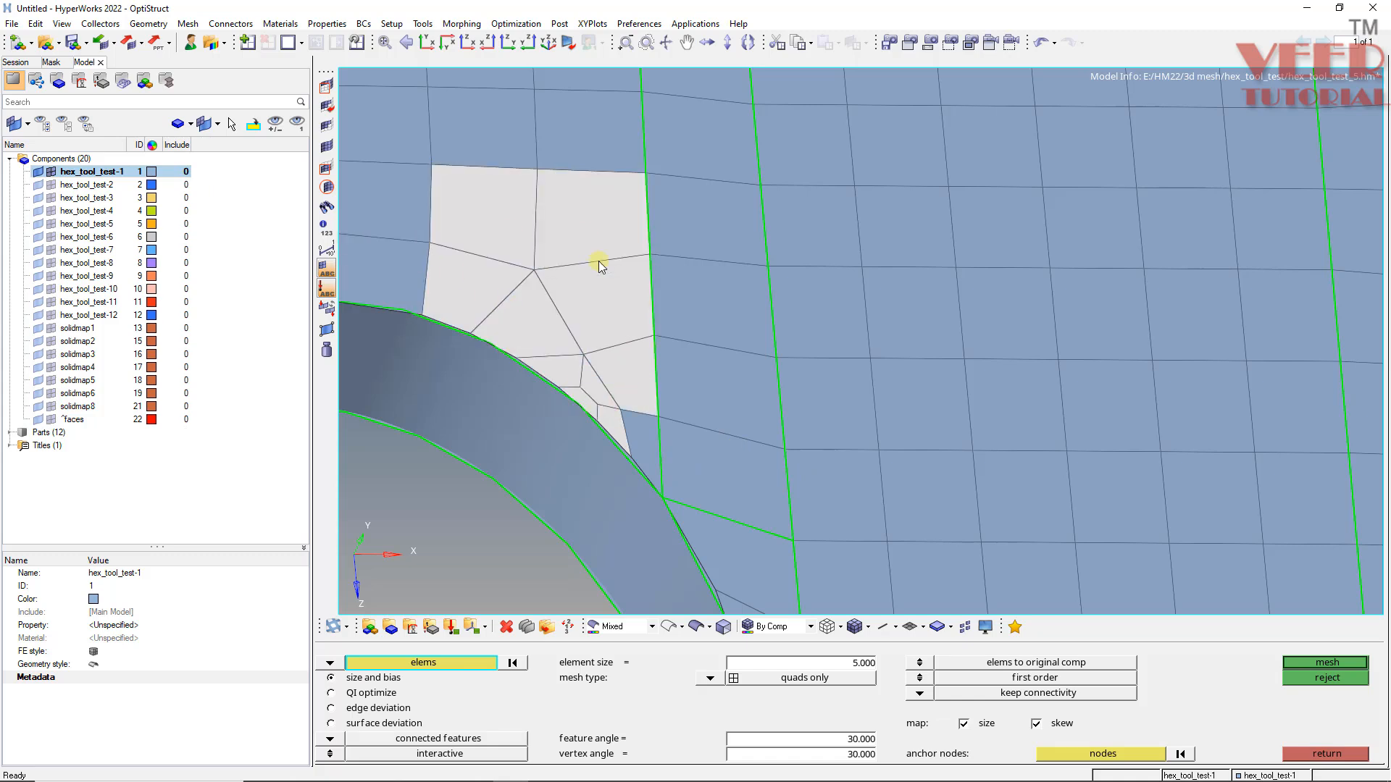
pyautogui.middleClick(597, 262)
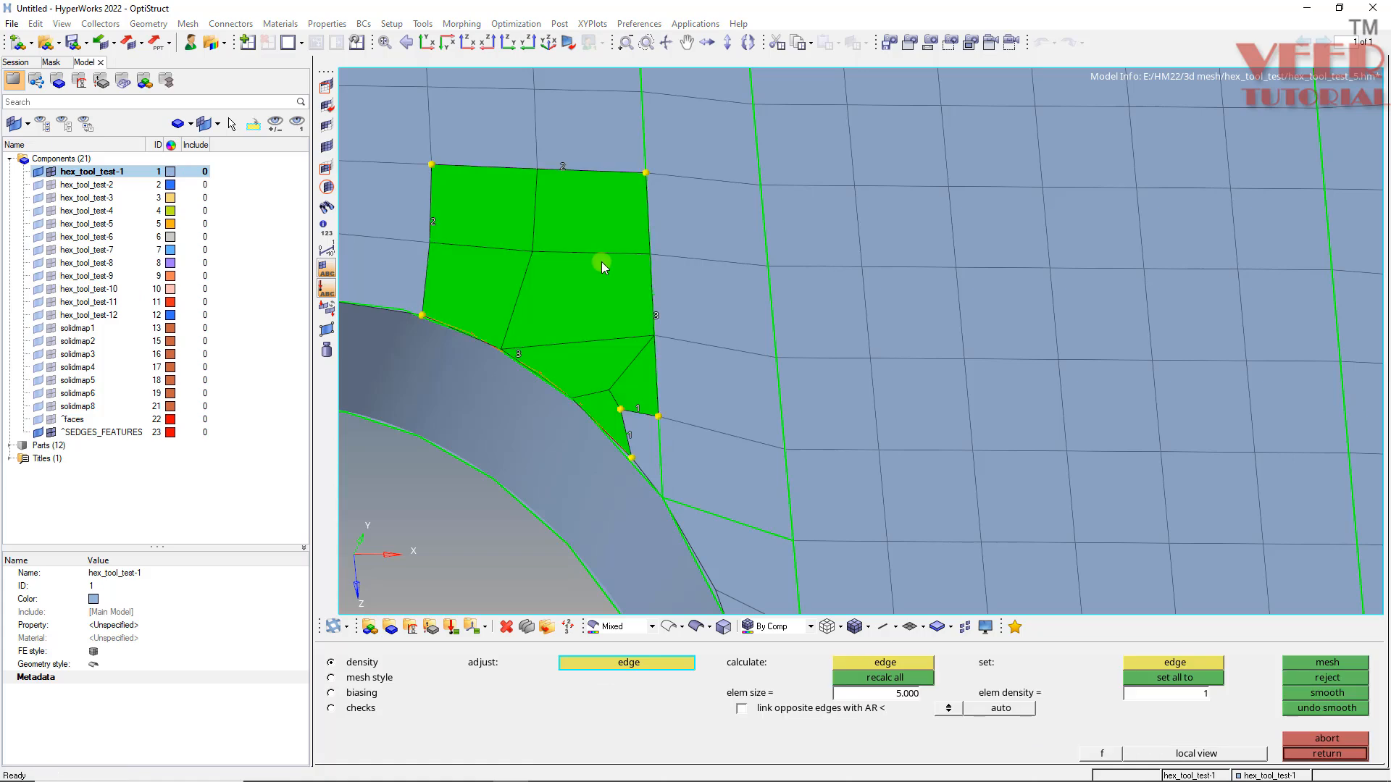
pyautogui.middleClick(599, 266)
pyautogui.scroll(-2, 603, 418)
pyautogui.scroll(-2, 578, 280)
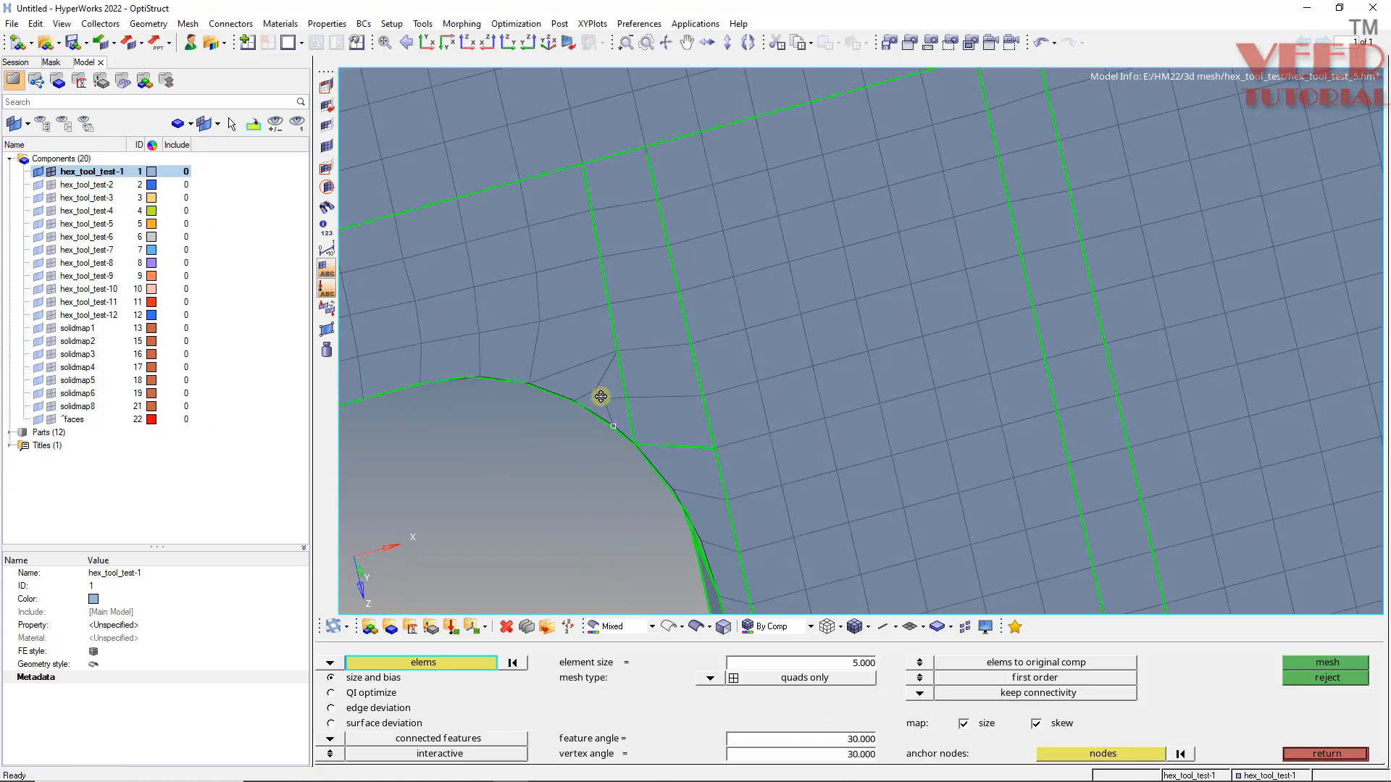
pyautogui.scroll(6, 599, 397)
pyautogui.scroll(-5, 594, 458)
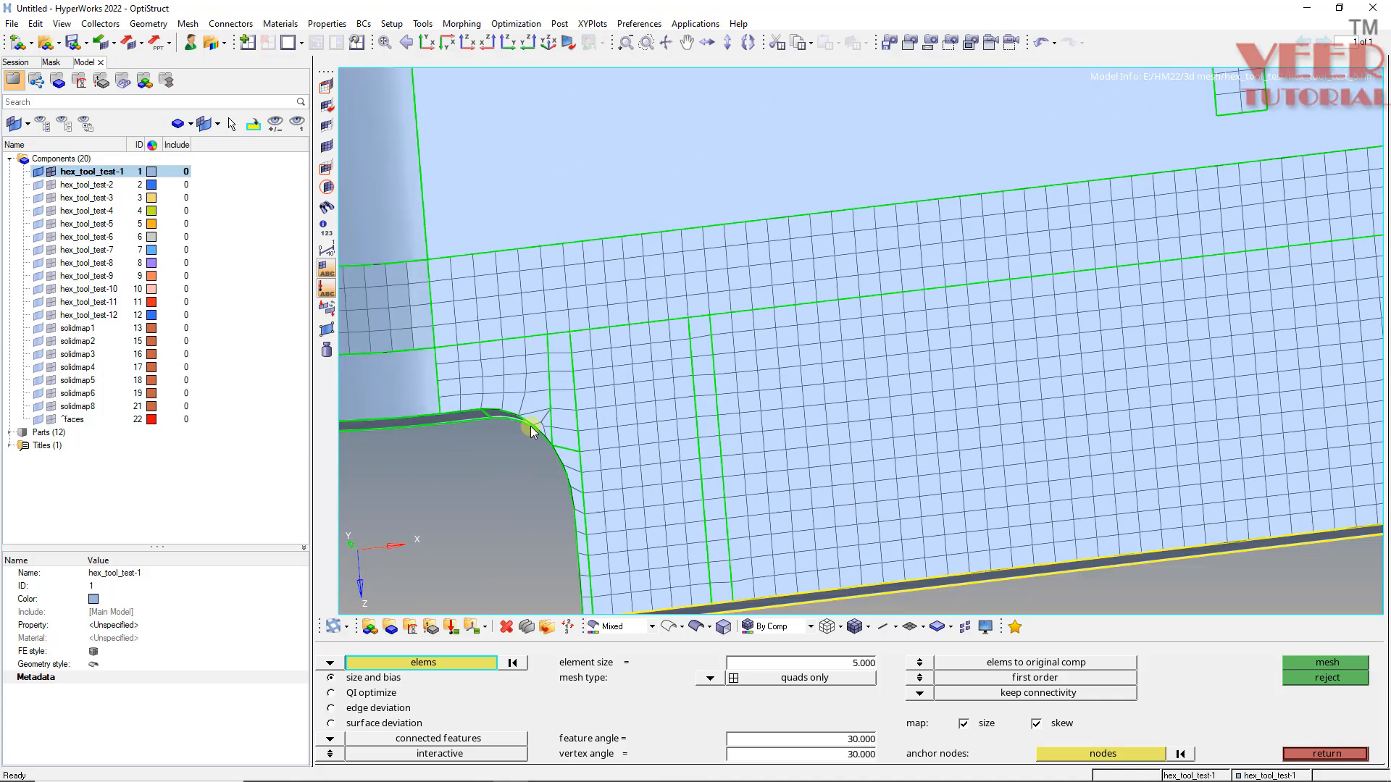
# - Mesh the large surface above the horizontal strip and around the bent strip with quads only at element size 5
pyautogui.scroll(-5, 532, 426)
pyautogui.keyDown('ctrl'); pyautogui.moveTo(615, 376); pyautogui.dragTo(566, 429); pyautogui.keyUp('ctrl')
pyautogui.scroll(5, 454, 367)
pyautogui.keyDown('ctrl'); pyautogui.moveTo(454, 367); pyautogui.dragTo(648, 441, button='right'); pyautogui.keyUp('ctrl')
pyautogui.keyDown('ctrl'); pyautogui.moveTo(648, 442); pyautogui.dragTo(728, 452); pyautogui.keyUp('ctrl')
pyautogui.scroll(-5, 549, 419)
pyautogui.scroll(4, 974, 413)
pyautogui.scroll(-5, 663, 380)
pyautogui.scroll(4, 731, 447)
pyautogui.keyDown('ctrl'); pyautogui.moveTo(693, 271); pyautogui.dragTo(643, 278); pyautogui.keyUp('ctrl')
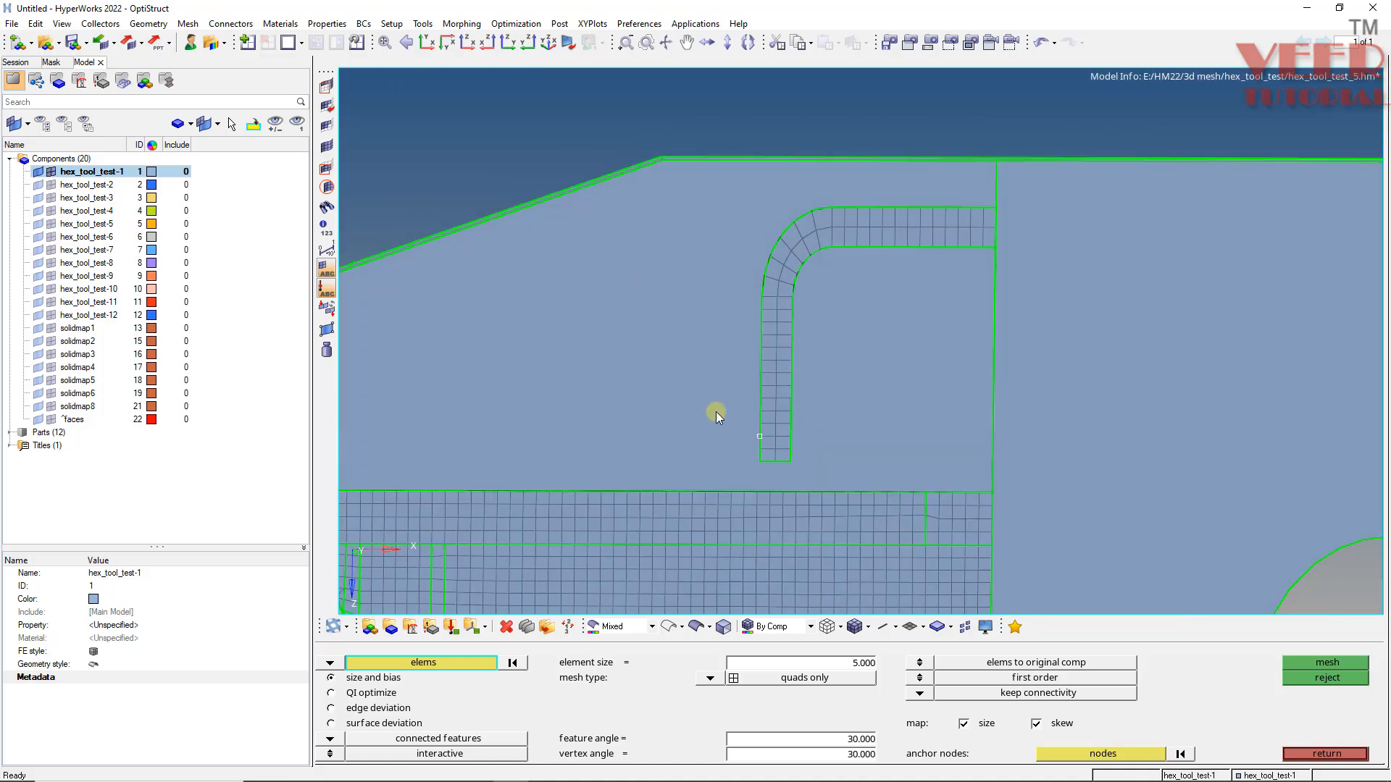
pyautogui.click(331, 663)
pyautogui.click(387, 695)
pyautogui.click(636, 360)
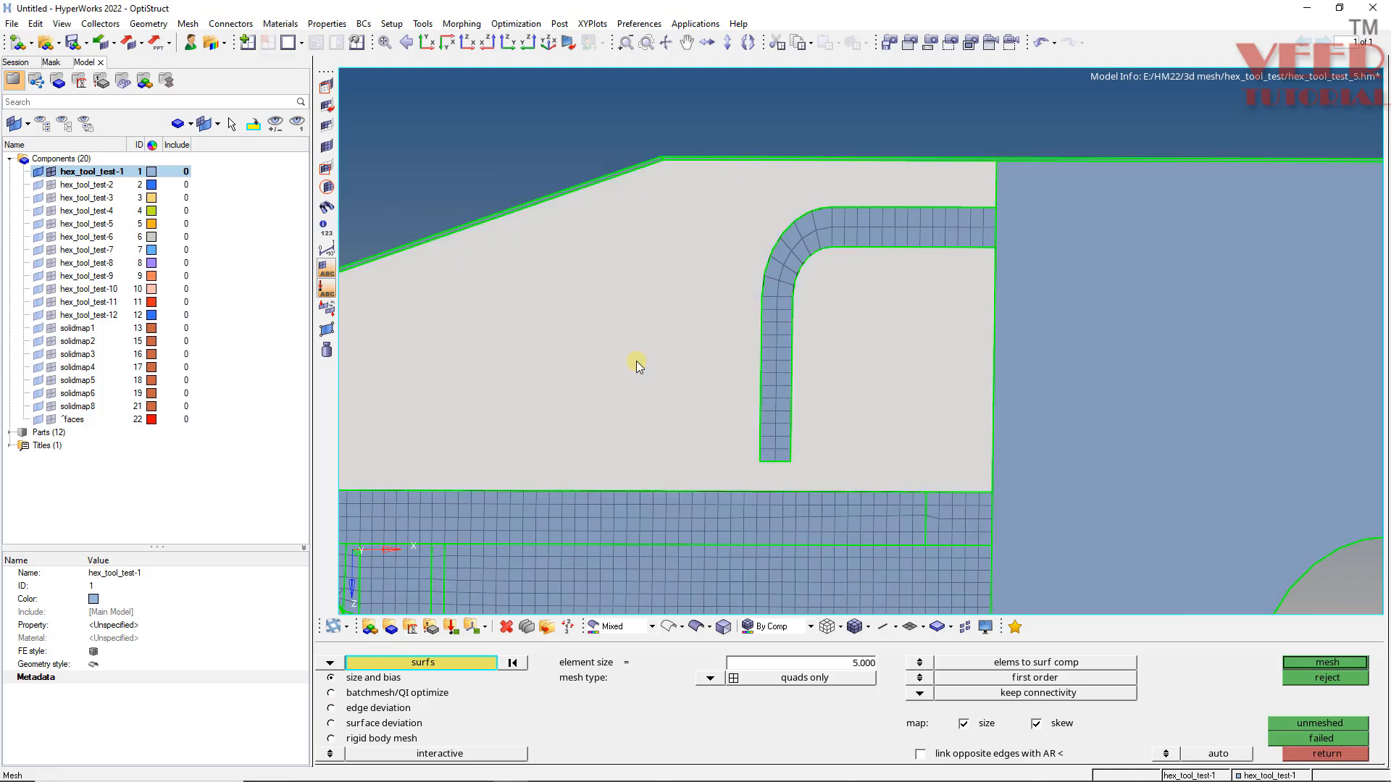
pyautogui.middleClick(632, 397)
# - Check the upper surface's preview mesh along its borders and around the bent strip, and accept it
pyautogui.scroll(-3, 620, 384)
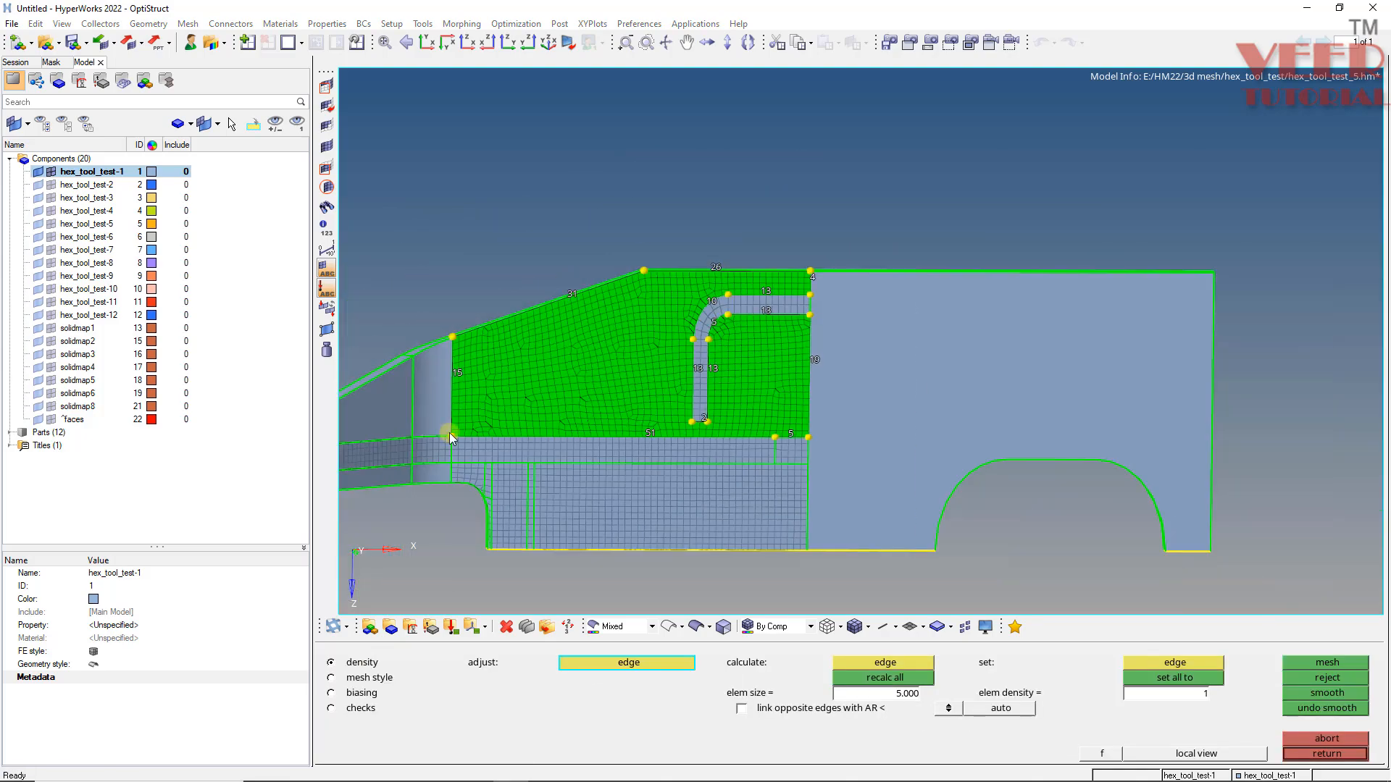
pyautogui.scroll(8, 567, 416)
pyautogui.scroll(-3, 507, 467)
pyautogui.scroll(-2, 872, 457)
pyautogui.scroll(6, 794, 477)
pyautogui.scroll(-3, 568, 459)
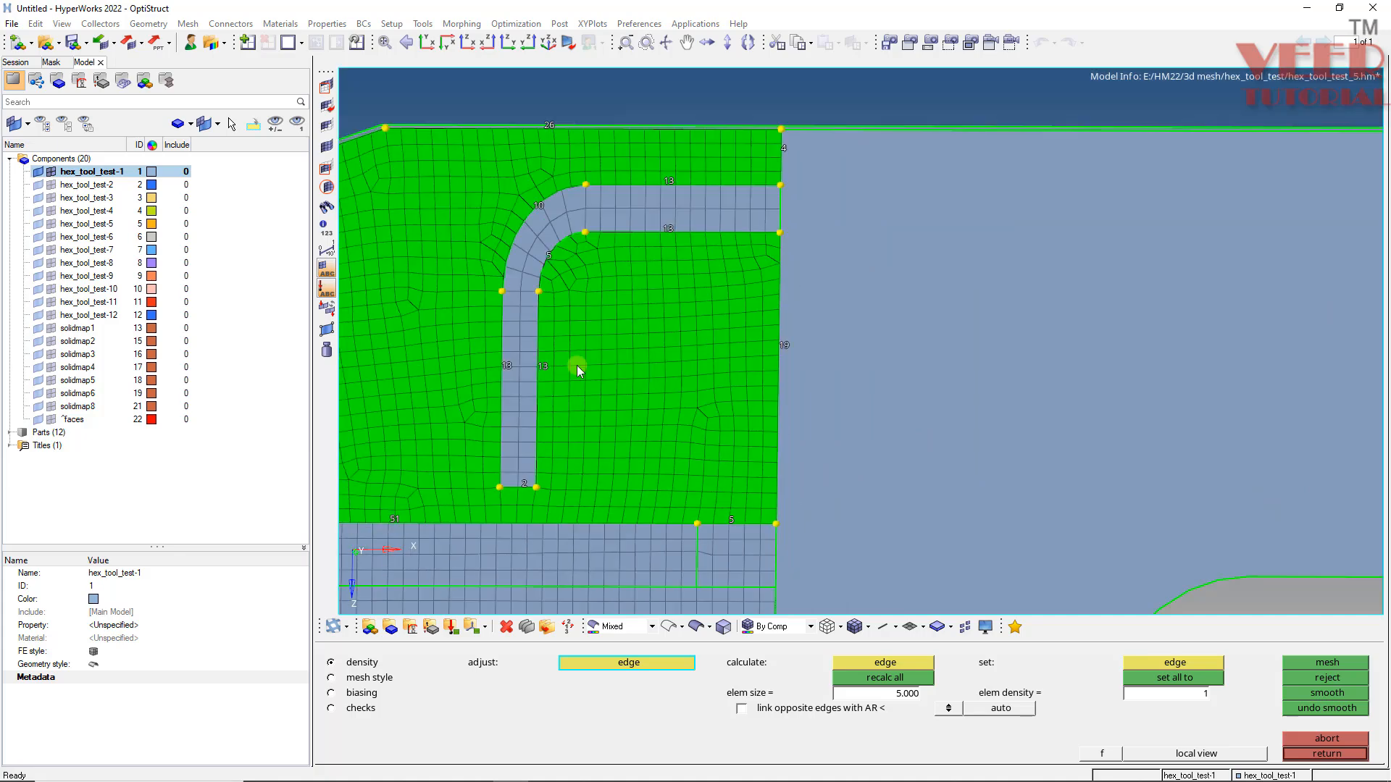
pyautogui.scroll(6, 543, 282)
pyautogui.scroll(-3, 503, 304)
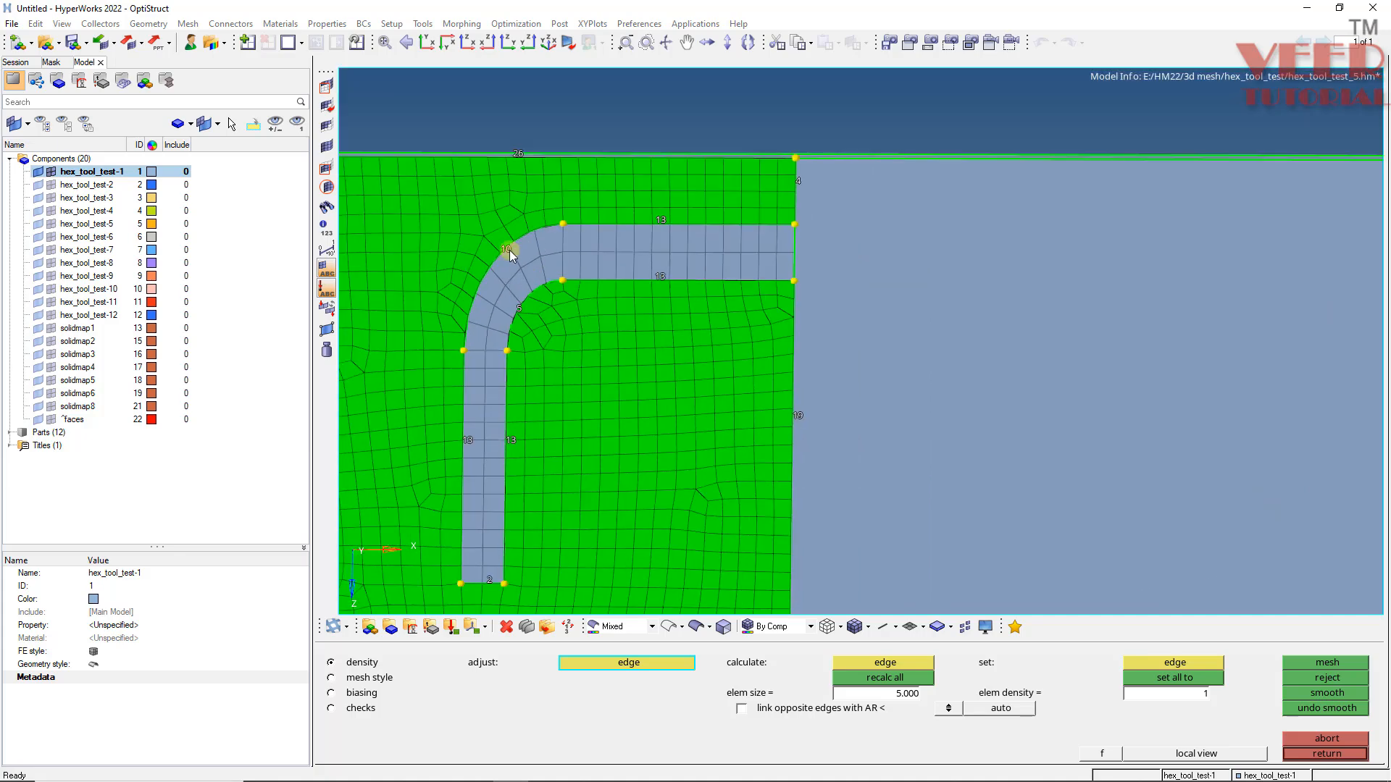
pyautogui.scroll(4, 512, 248)
pyautogui.scroll(-3, 619, 247)
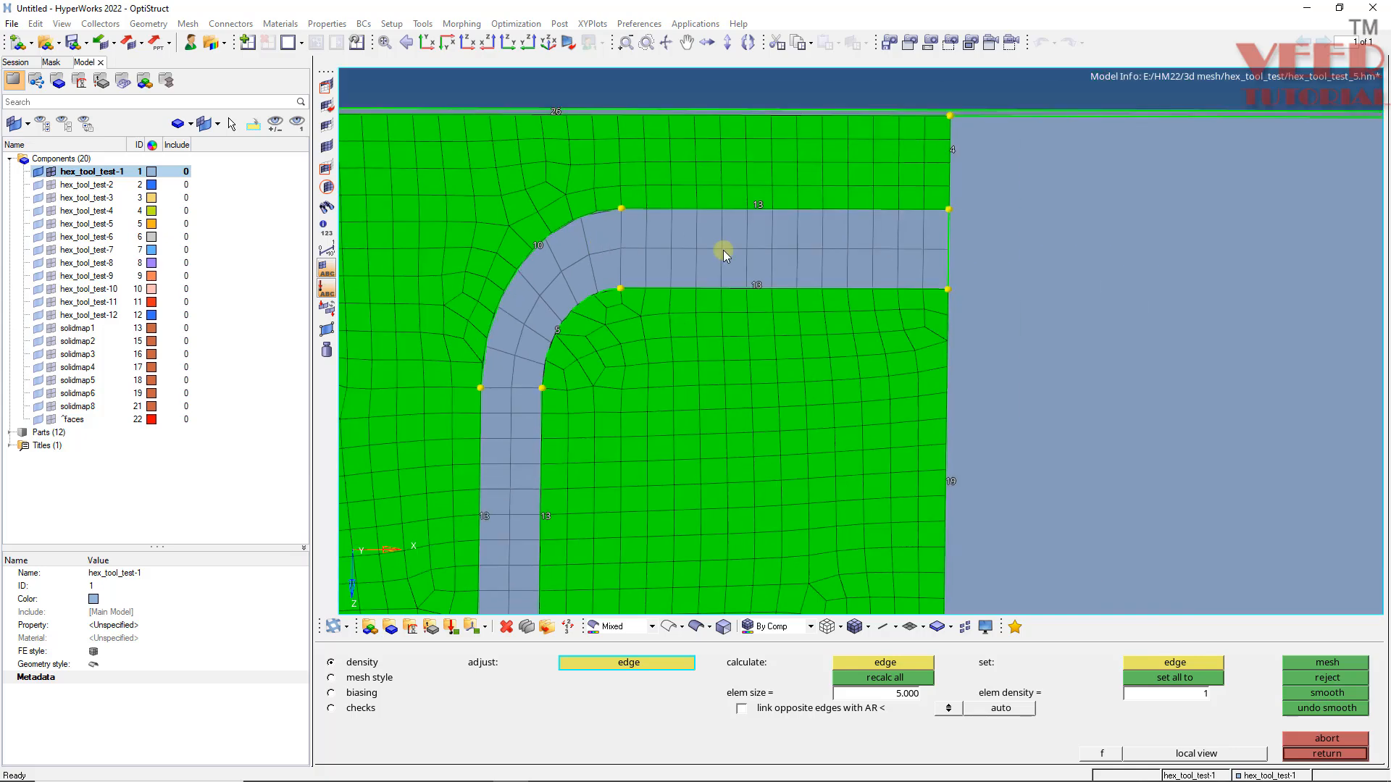
pyautogui.middleClick(779, 427)
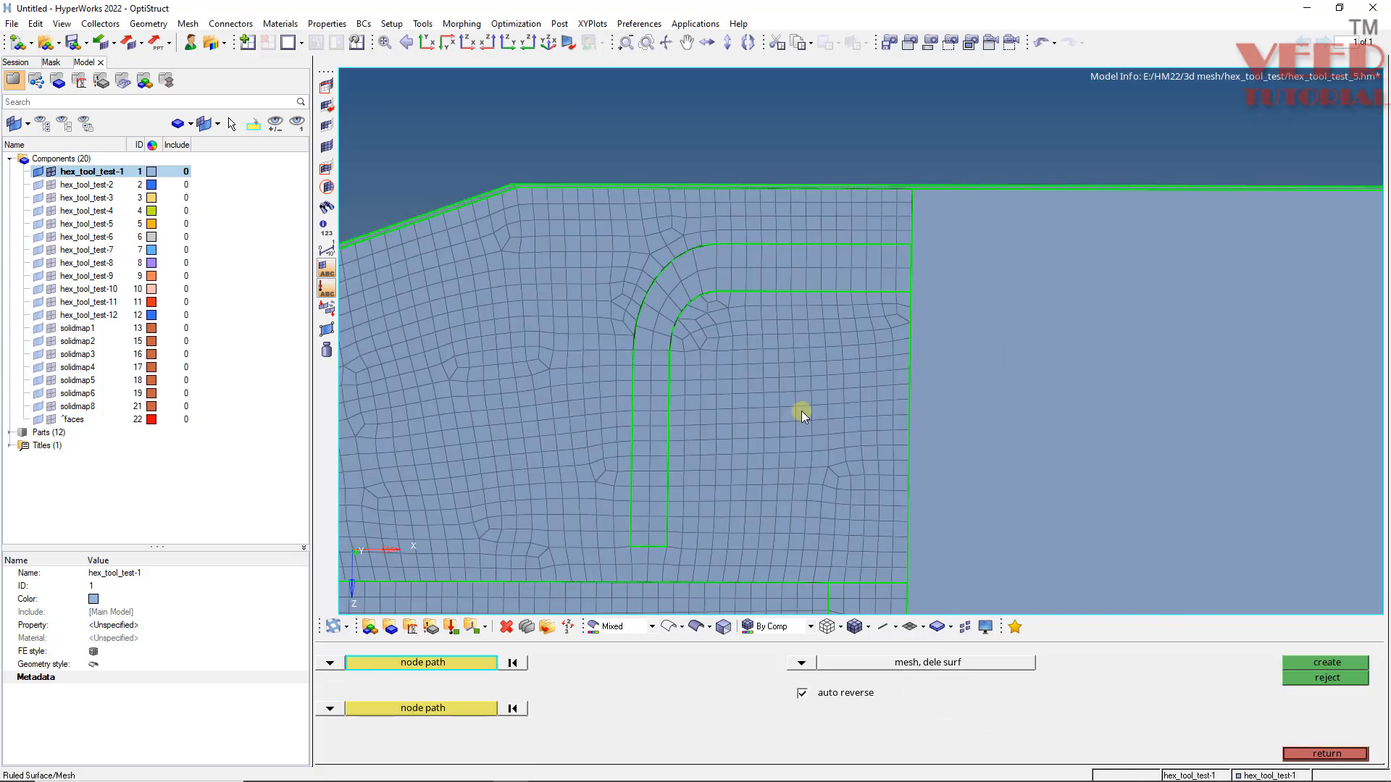
# - Preview the coincident nodes of hex_tool_test-1 with the Edges tool and equivalence them at tolerance 0.1
pyautogui.hotkey('shift', 'F3')
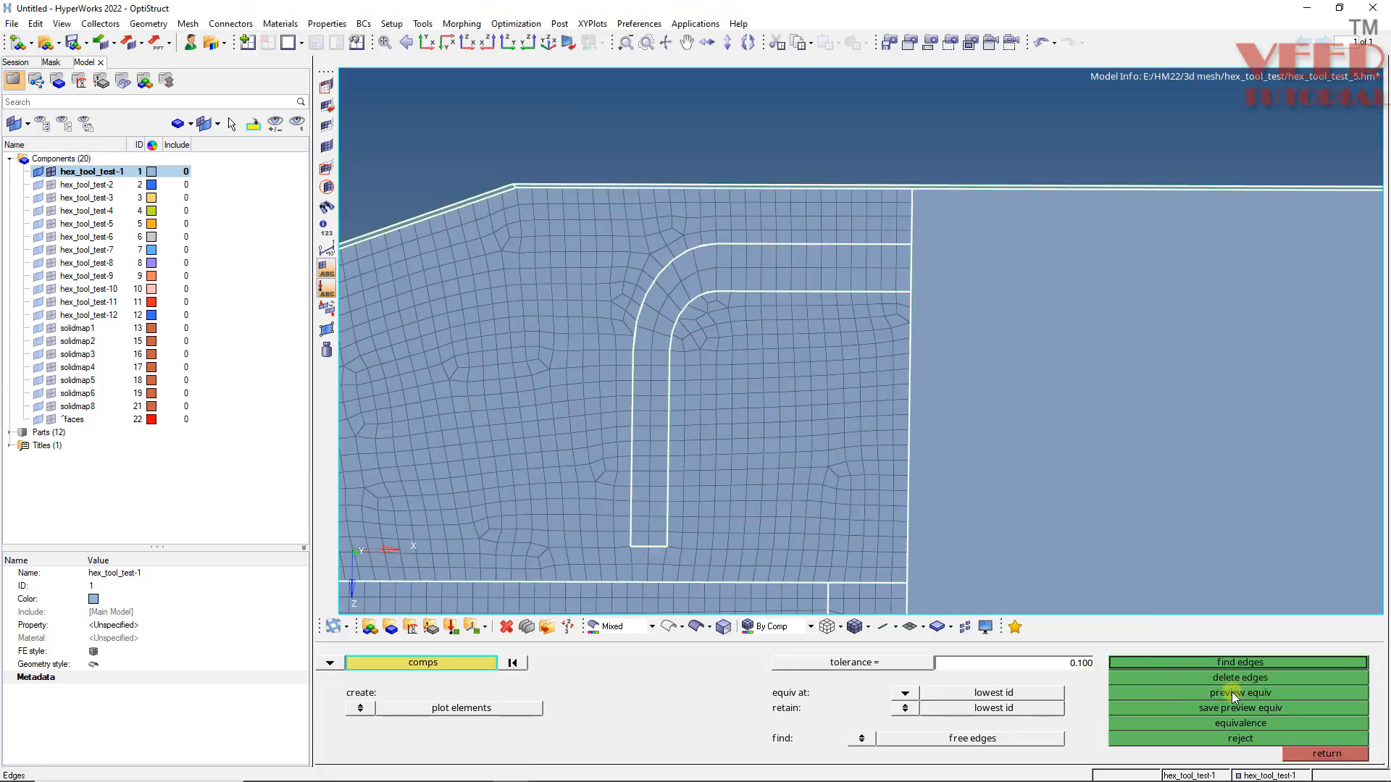
pyautogui.click(1231, 692)
pyautogui.click(1232, 723)
pyautogui.press('Escape')
# - Delete the row of elements directly above the horizontal strip, from its short vertical divider to the far vertical edge
pyautogui.press('f')
pyautogui.scroll(3, 507, 451)
pyautogui.scroll(2, 593, 421)
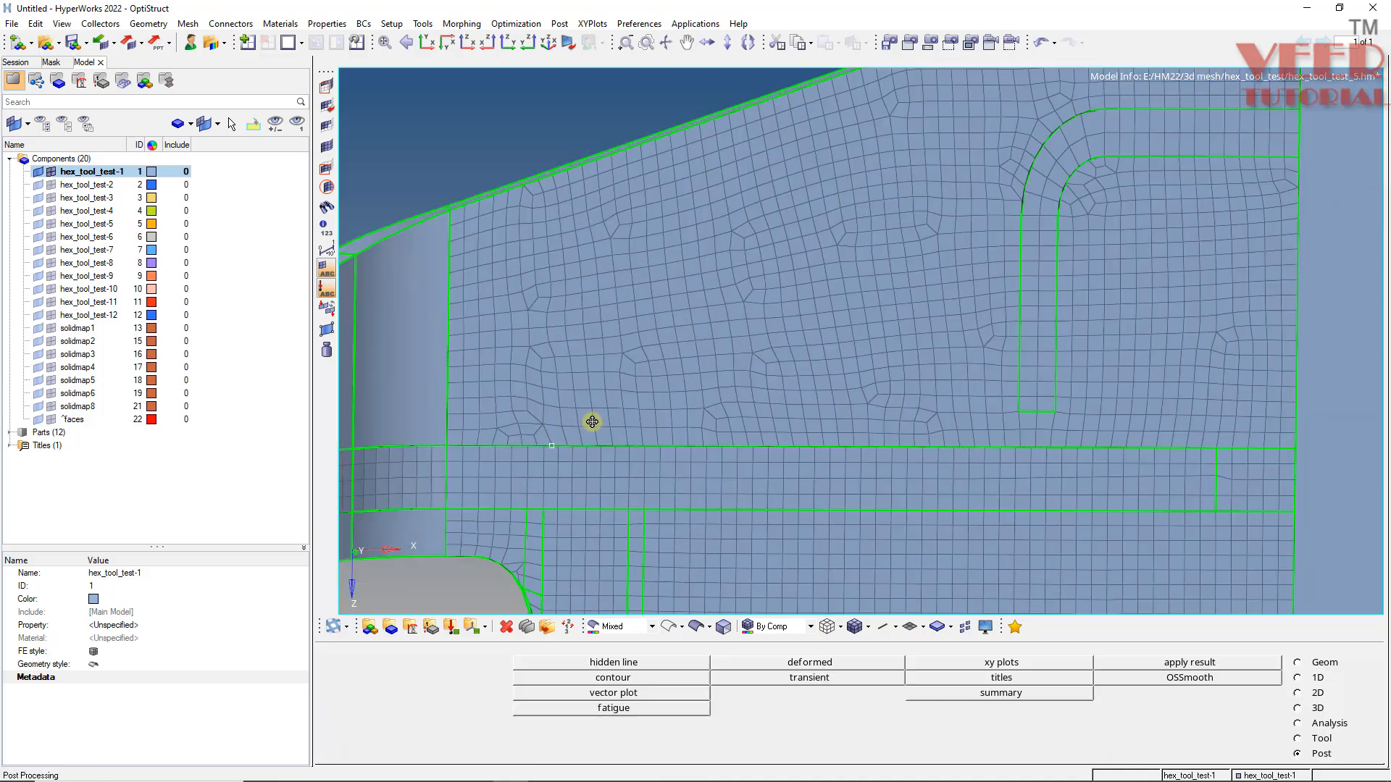
pyautogui.scroll(2, 885, 377)
pyautogui.press('F2')
pyautogui.scroll(-3, 944, 463)
pyautogui.scroll(3, 1172, 440)
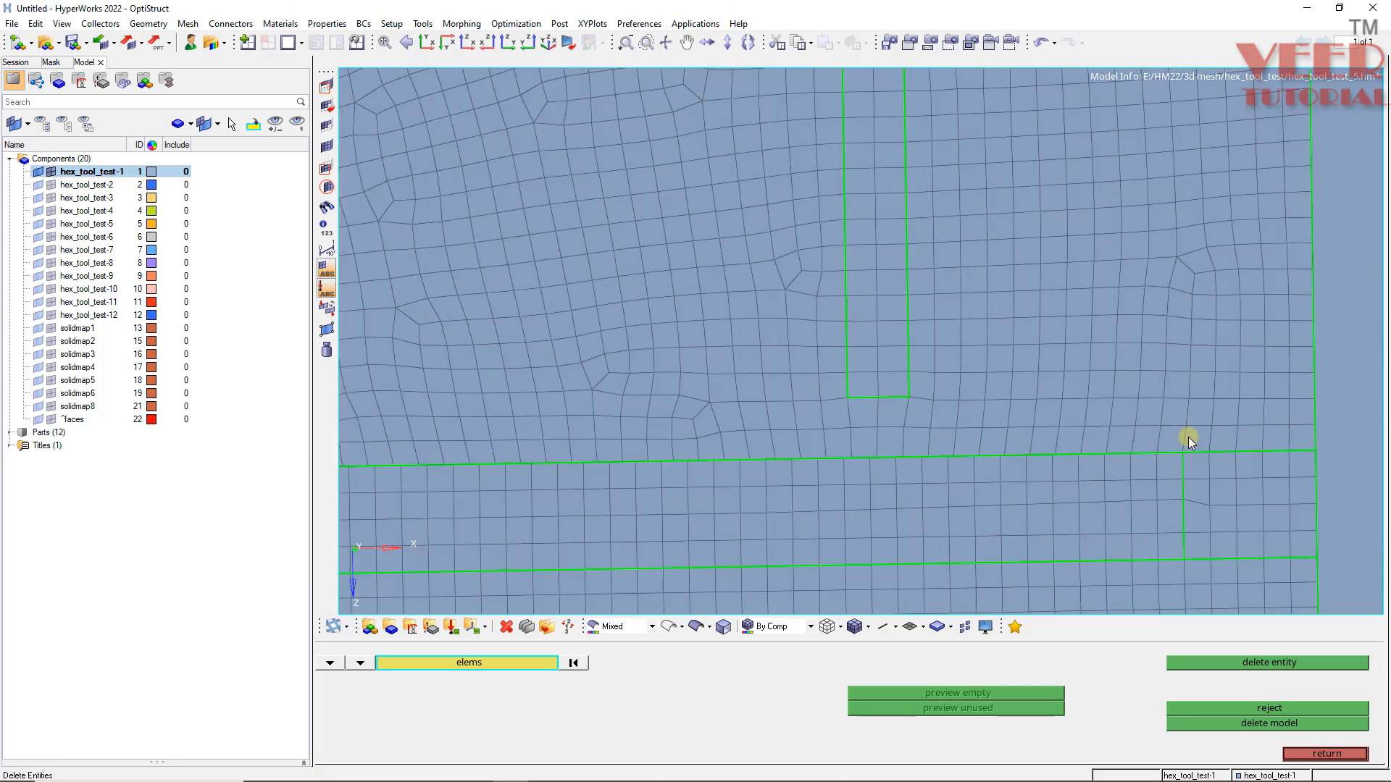
pyautogui.keyDown('shift'); pyautogui.moveTo(1178, 433); pyautogui.dragTo(367, 463); pyautogui.keyUp('shift')
pyautogui.keyDown('ctrl'); pyautogui.moveTo(1033, 433); pyautogui.dragTo(618, 453); pyautogui.keyUp('ctrl')
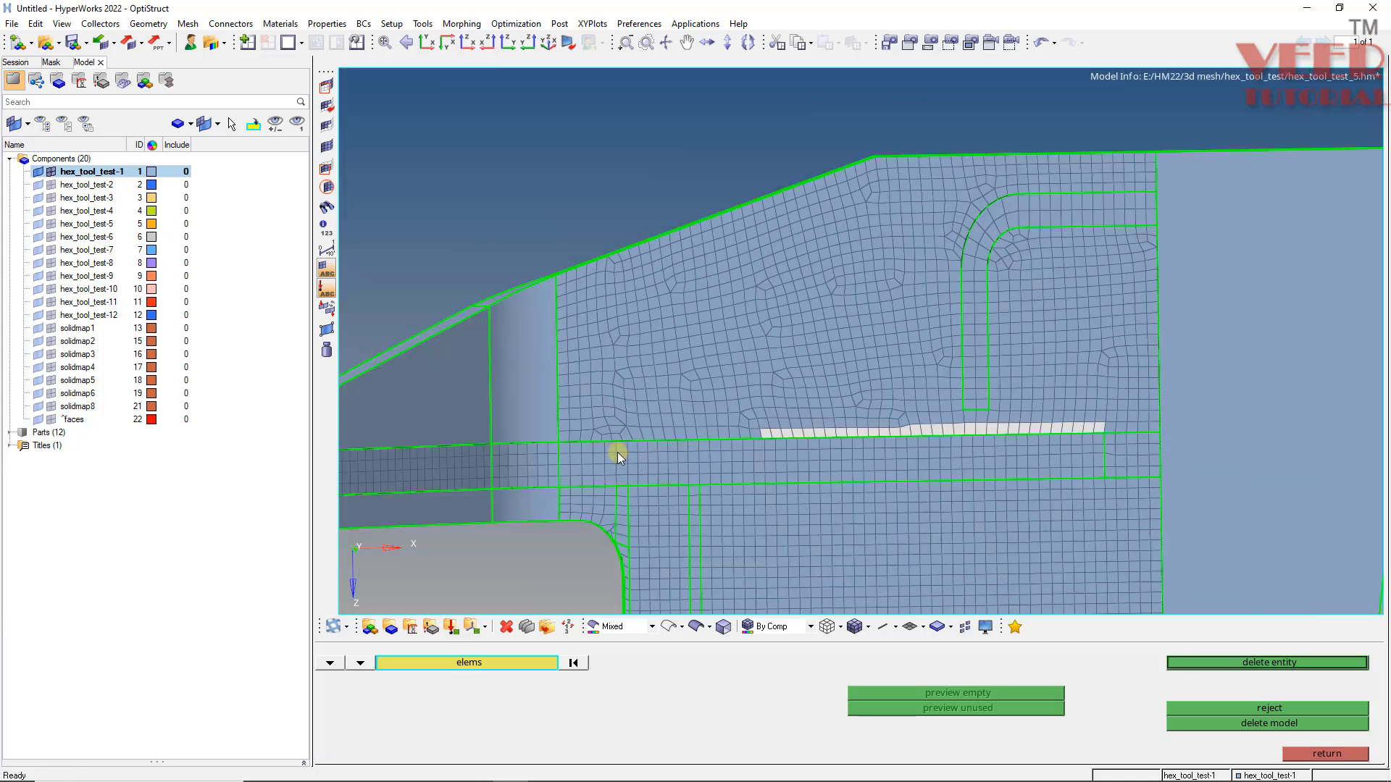
pyautogui.scroll(5, 617, 453)
pyautogui.keyDown('shift'); pyautogui.moveTo(1020, 385); pyautogui.dragTo(432, 415); pyautogui.keyUp('shift')
pyautogui.middleClick(862, 395)
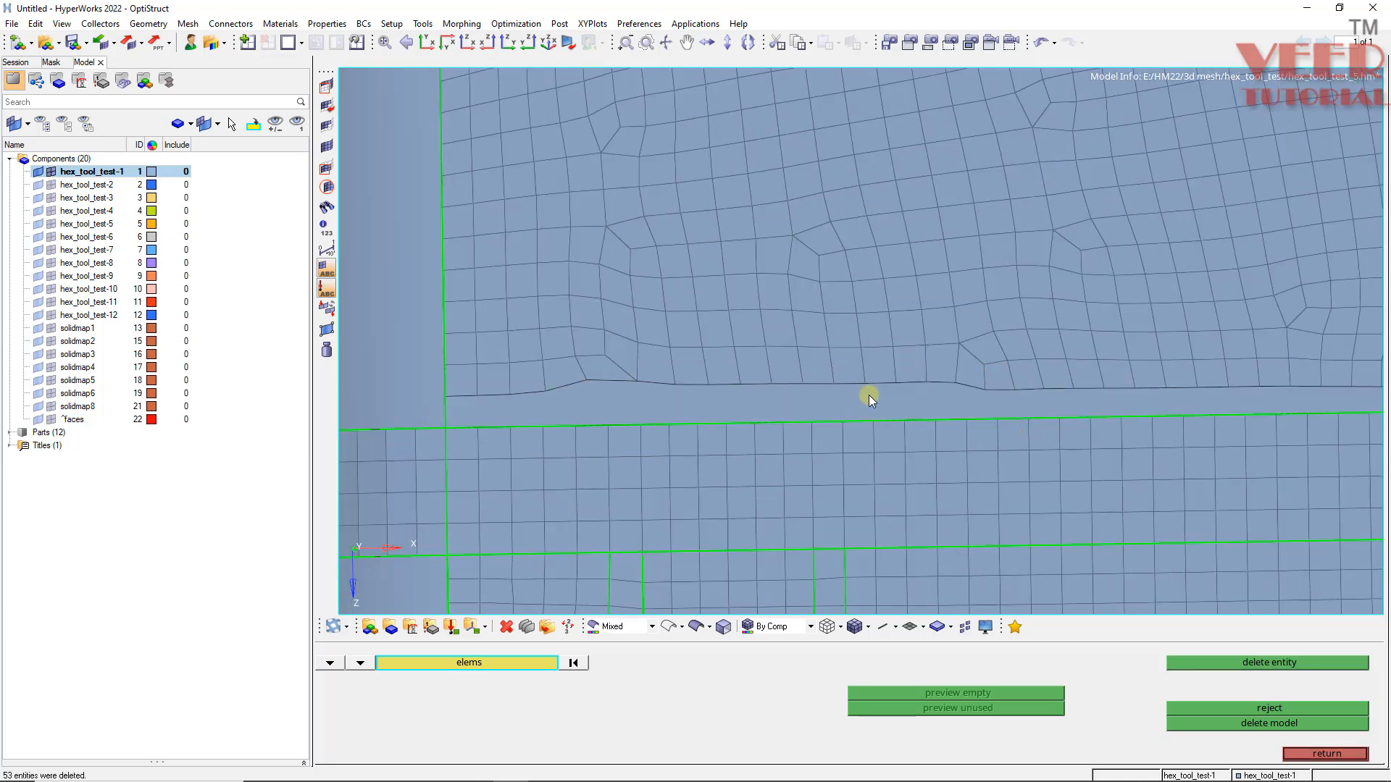
# - Create a ruled mesh in the gap between the upper mesh's lower border and the horizontal strip's upper edge using two node paths
pyautogui.press('Escape')
pyautogui.click(452, 395)
pyautogui.scroll(-4, 380, 401)
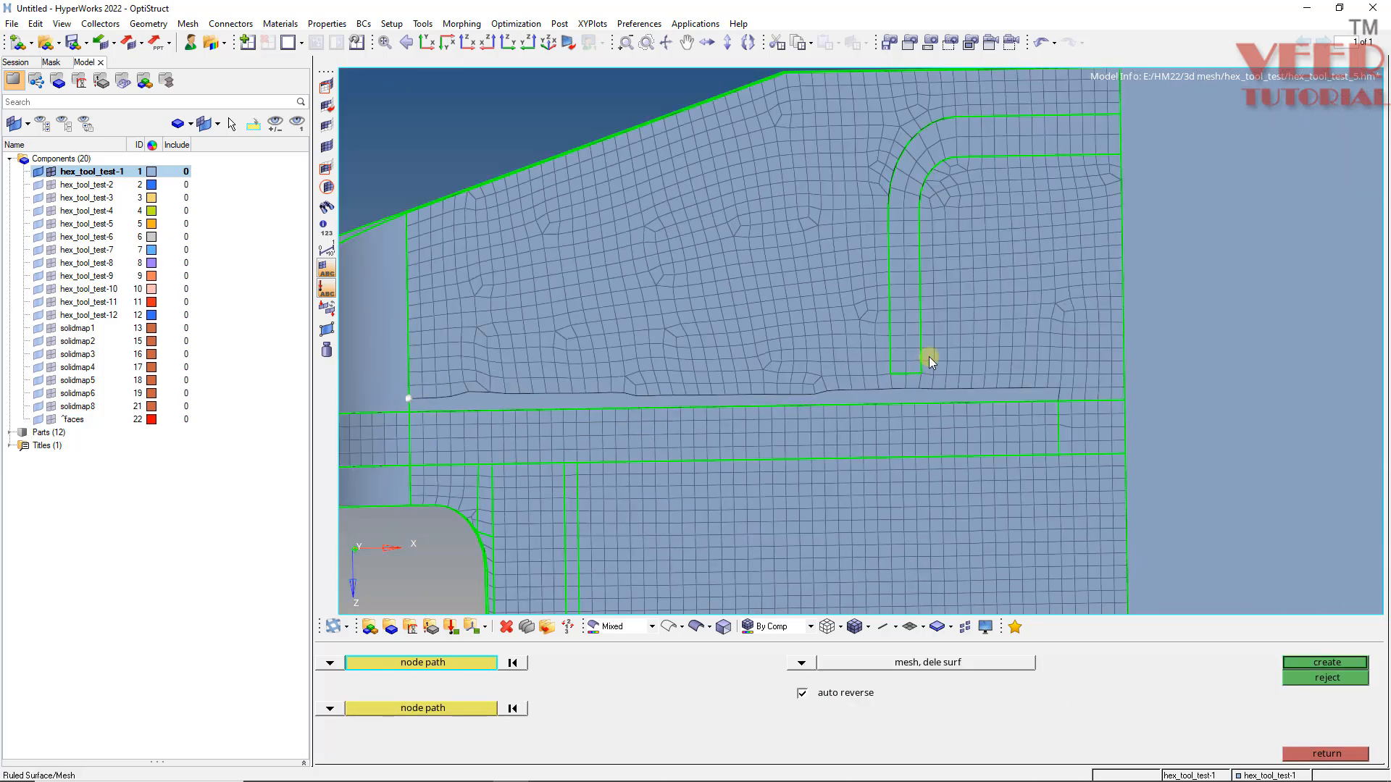
pyautogui.scroll(3, 935, 361)
pyautogui.click(1169, 410)
pyautogui.scroll(-3, 1015, 445)
pyautogui.click(423, 708)
pyautogui.click(541, 451)
pyautogui.scroll(3, 1063, 418)
pyautogui.click(1107, 456)
pyautogui.click(1316, 662)
pyautogui.middleClick(1059, 437)
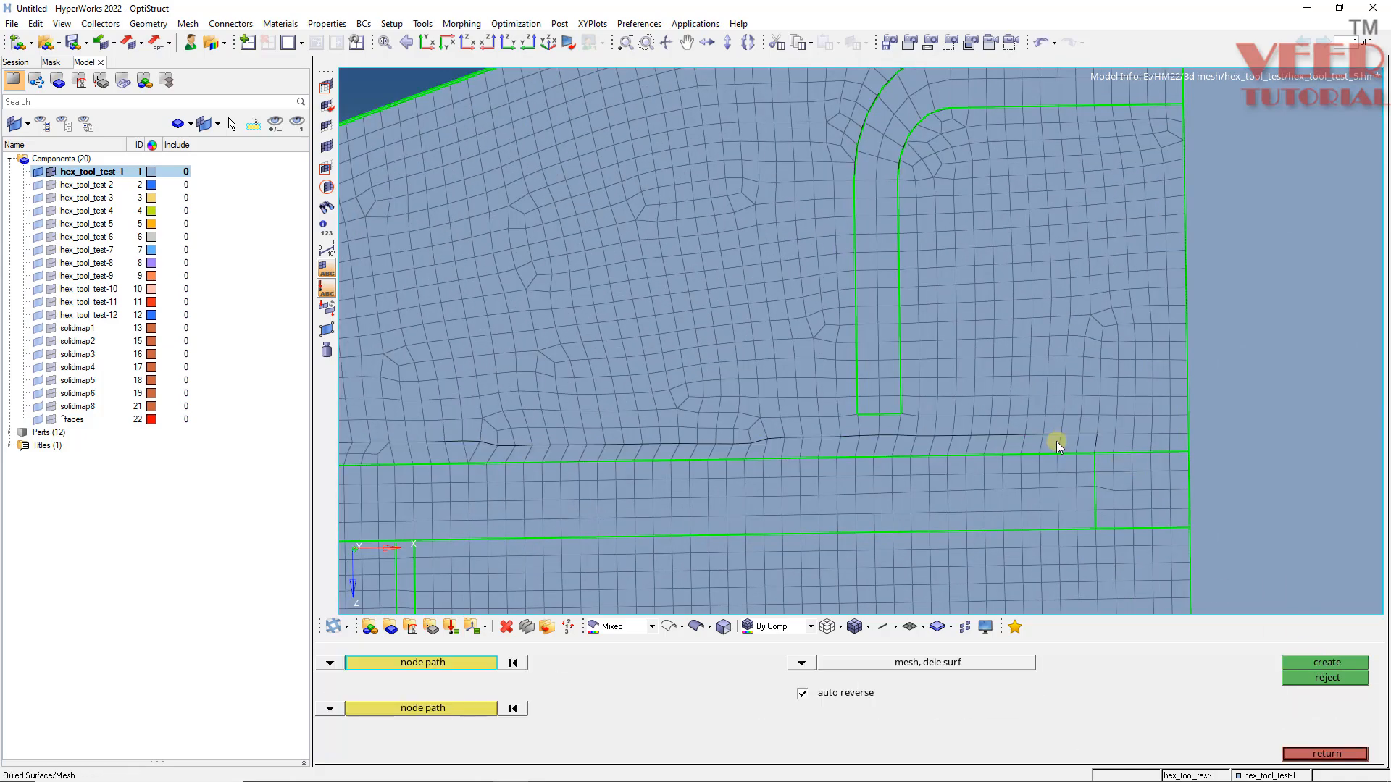
# - Examine the mesh along the horizontal strip's upper row and around both curved edges of the bent strip
pyautogui.scroll(-3, 833, 272)
pyautogui.scroll(3, 823, 294)
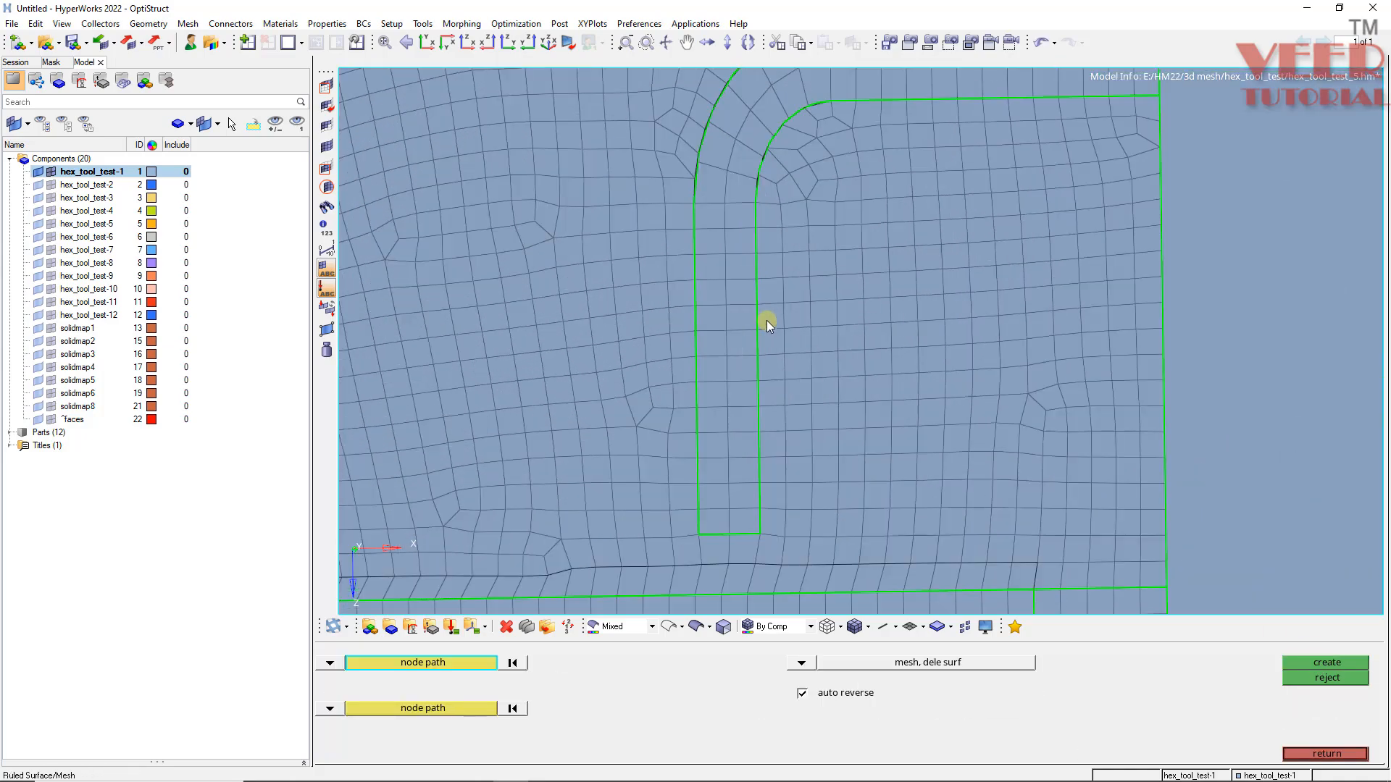
pyautogui.scroll(-3, 699, 273)
pyautogui.scroll(4, 711, 407)
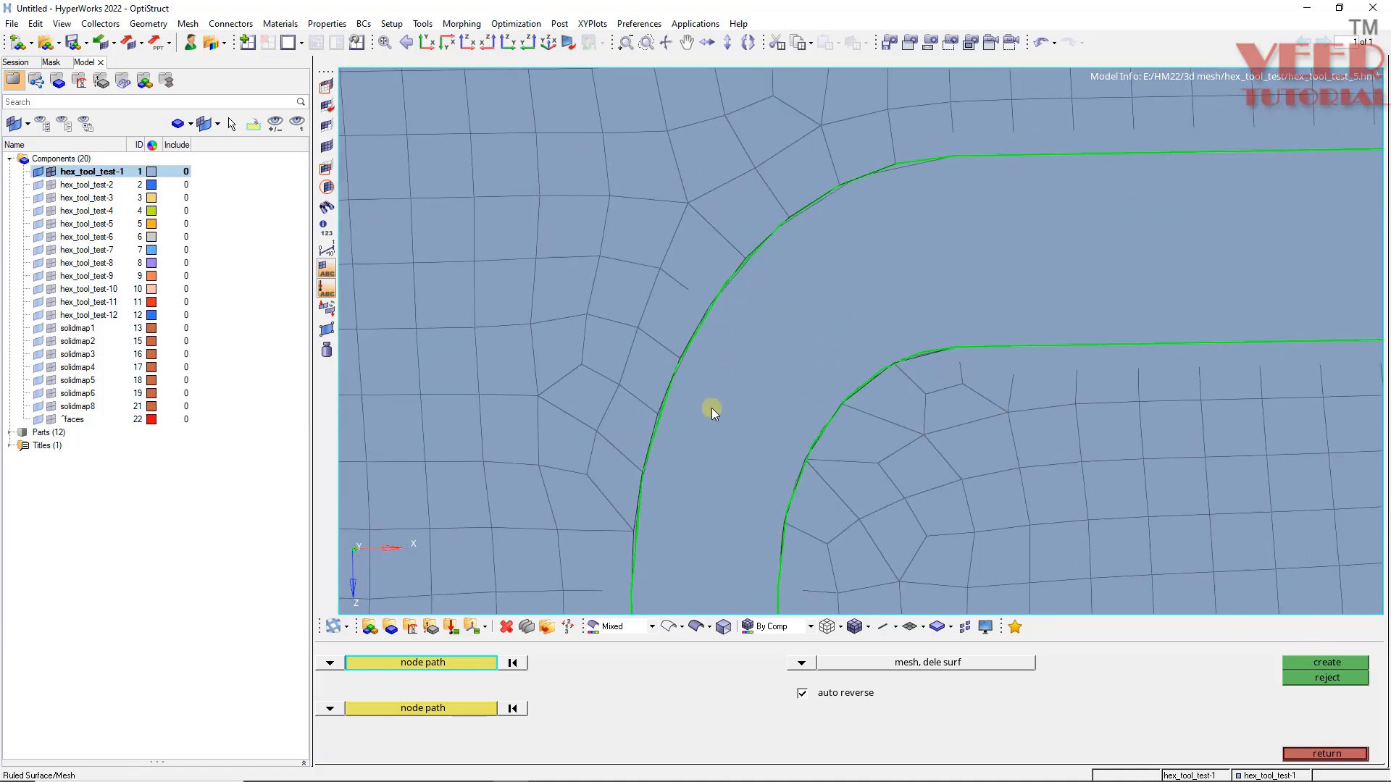
pyautogui.scroll(-3, 700, 347)
pyautogui.scroll(3, 709, 336)
pyautogui.scroll(-2, 701, 370)
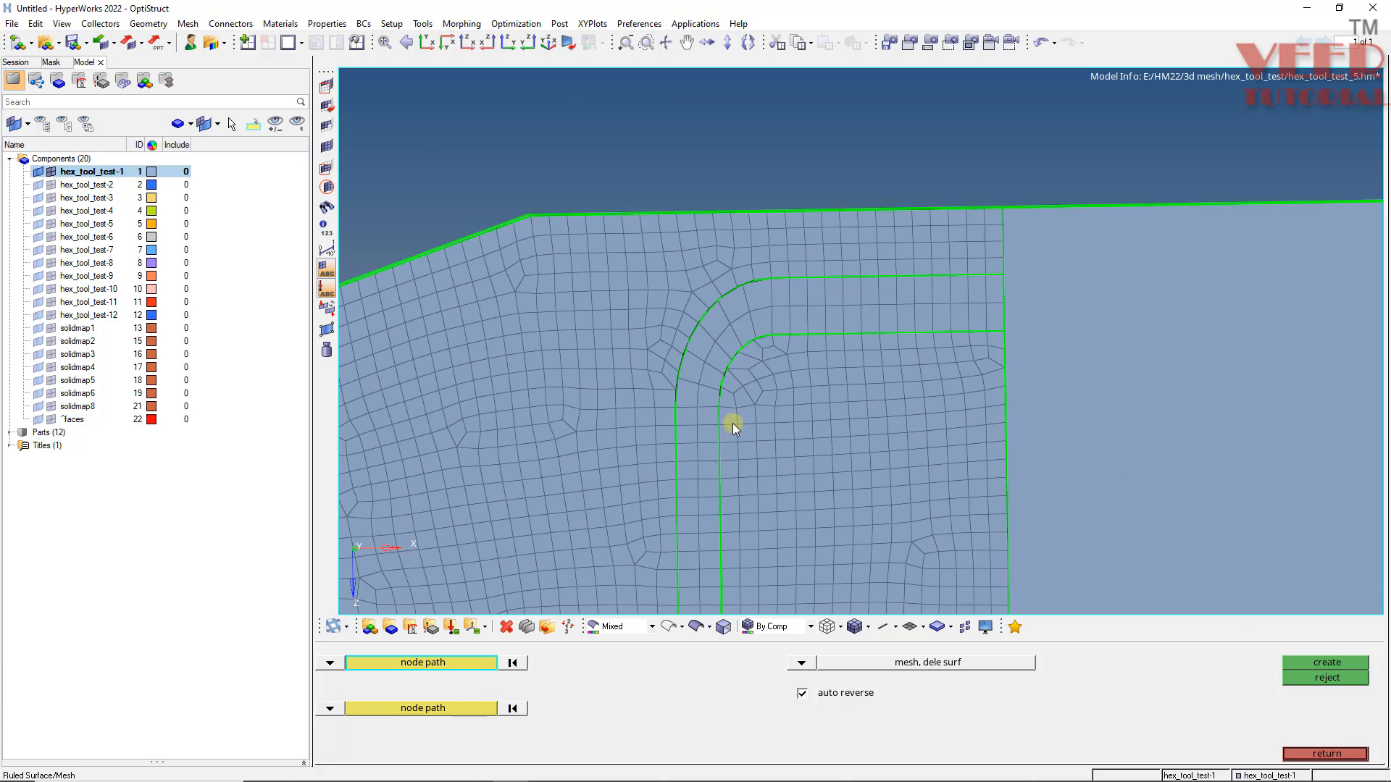
pyautogui.scroll(1, 746, 363)
pyautogui.scroll(3, 750, 359)
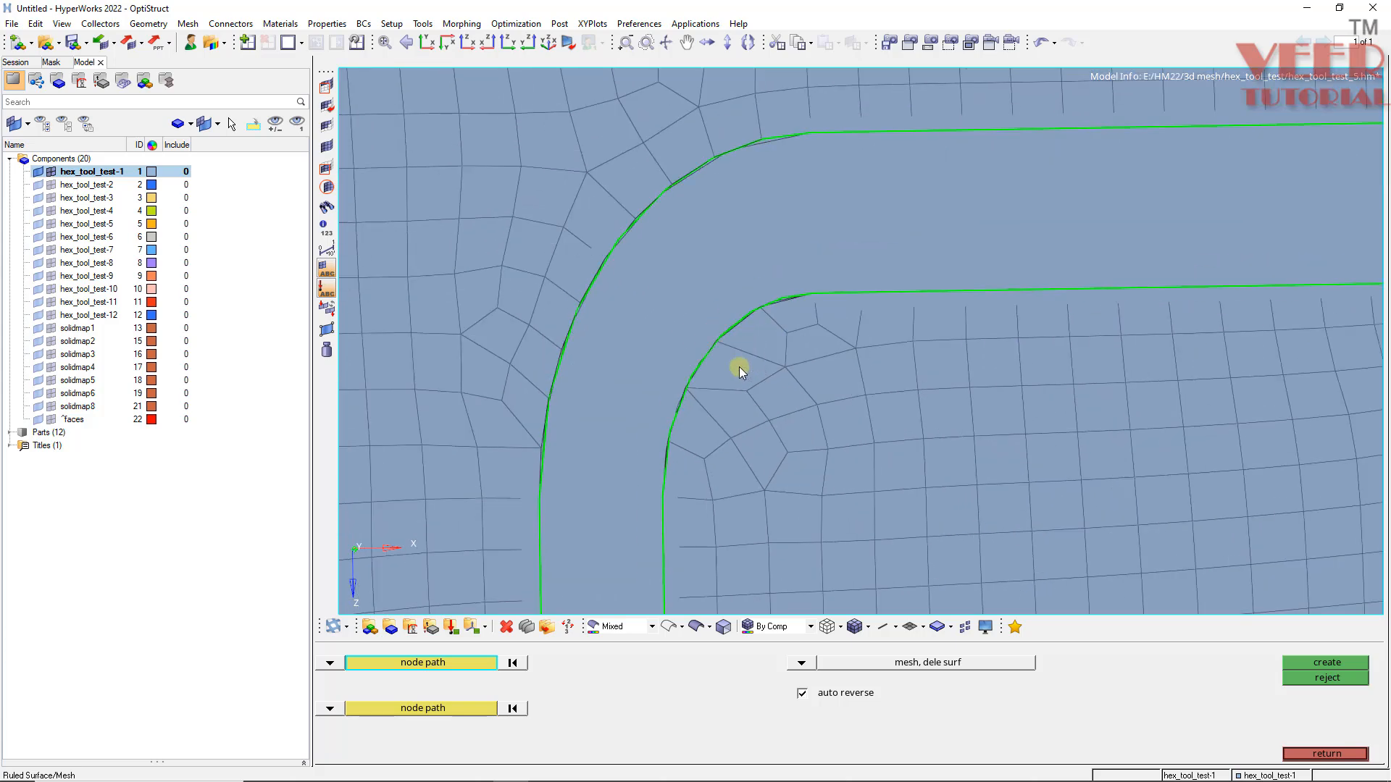
# - Delete the distorted elements bordering the inner arc of the bent strip
pyautogui.press('F2')
pyautogui.click(689, 476)
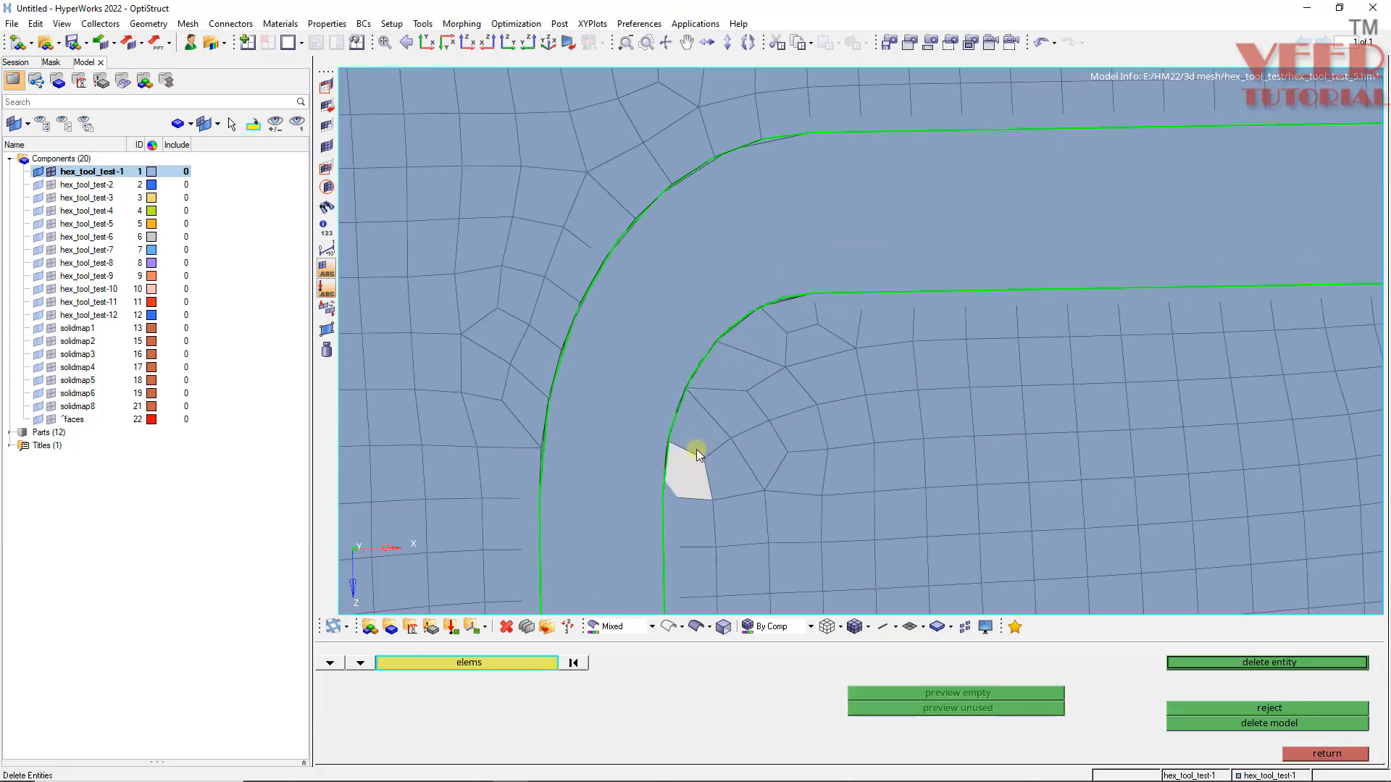
pyautogui.scroll(-2, 697, 448)
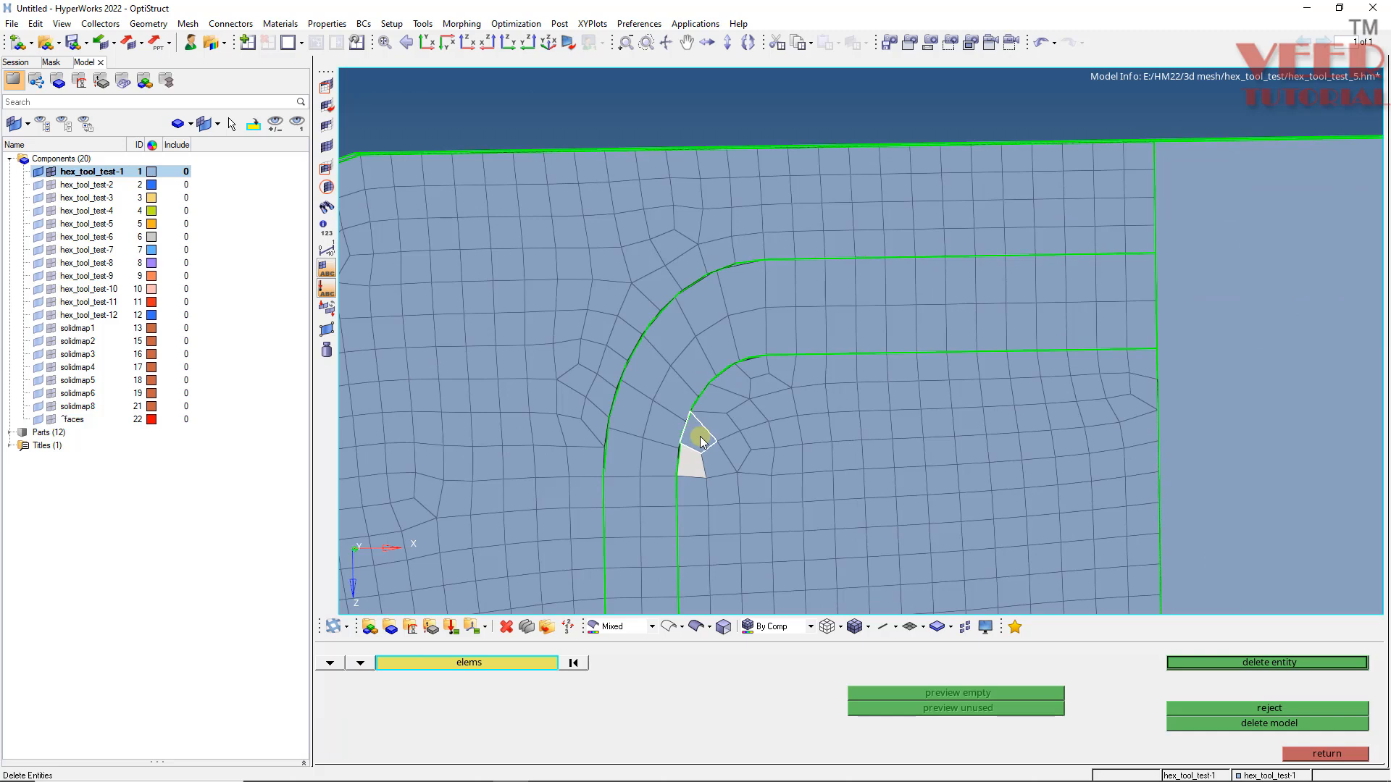
pyautogui.middleClick(770, 366)
# - Create a ruled mesh in the gap between the bent strip's inner arc and the surrounding elements using two node paths
pyautogui.press('F2')
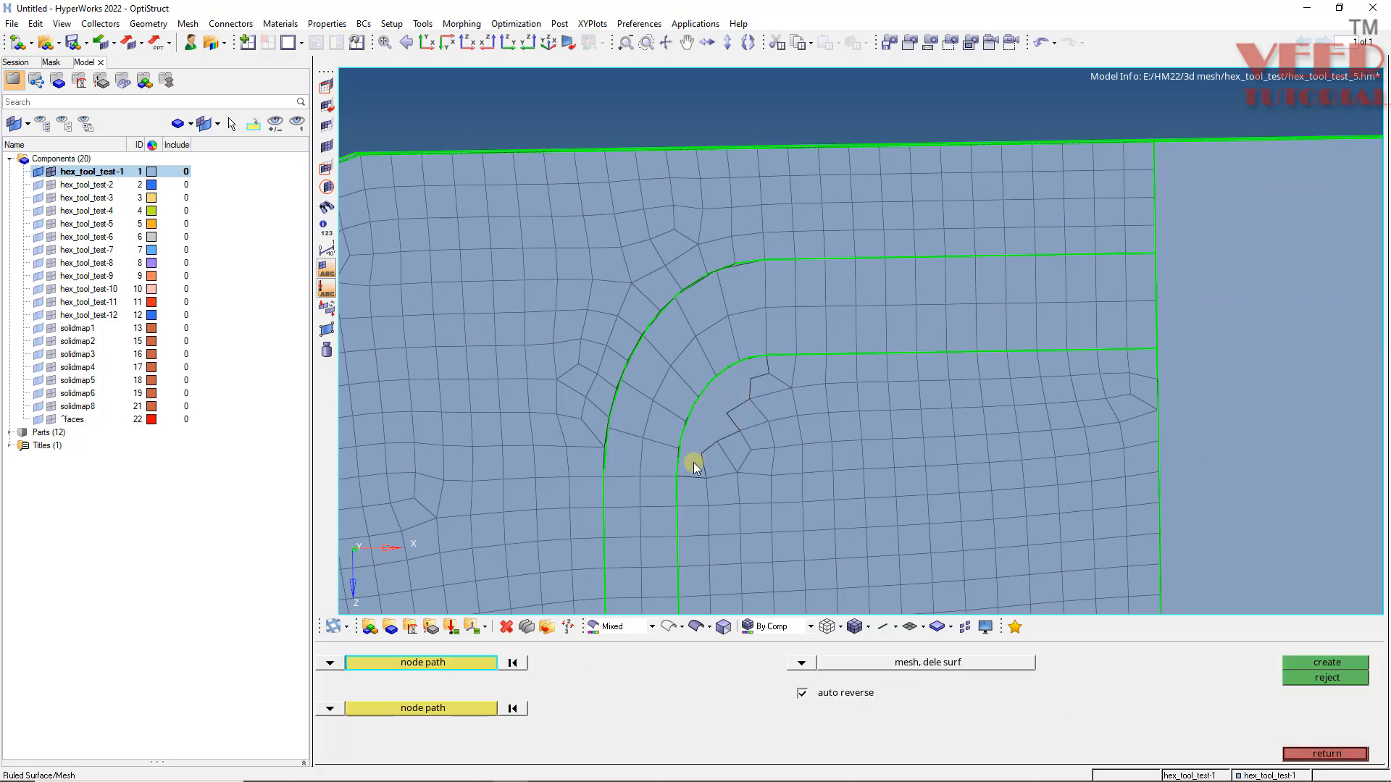
pyautogui.click(676, 476)
pyautogui.click(765, 355)
pyautogui.click(477, 708)
pyautogui.click(707, 477)
pyautogui.click(725, 434)
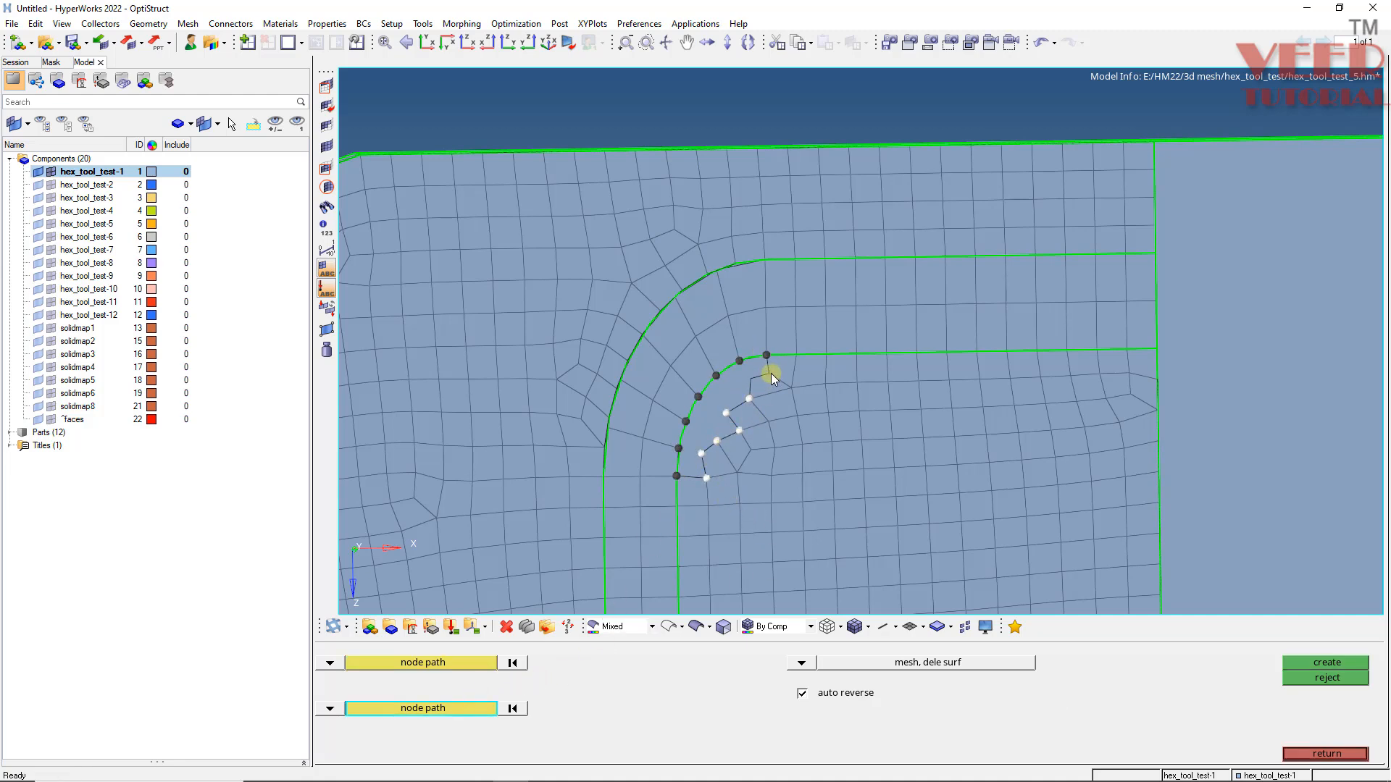
pyautogui.click(1319, 676)
pyautogui.middleClick(783, 345)
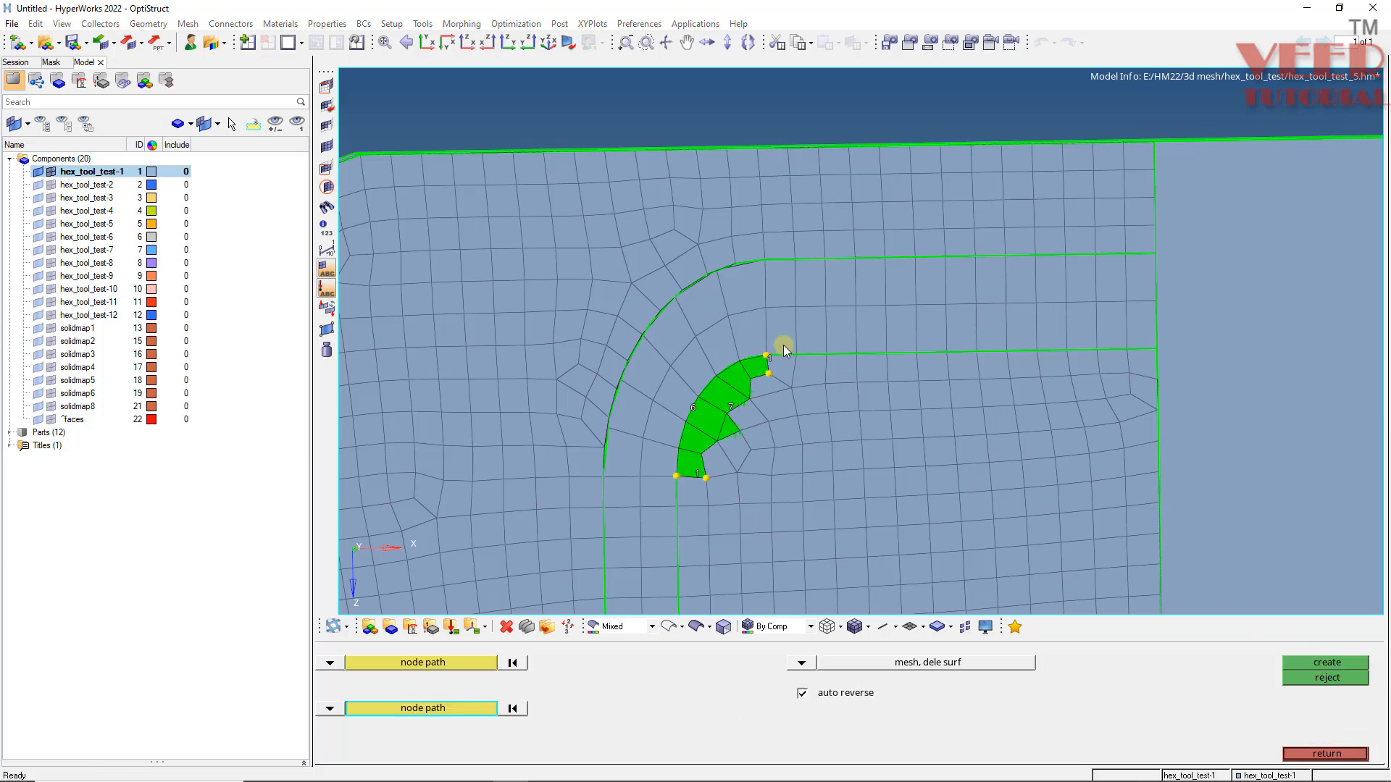
# - Delete the row of elements bordering the outer arc of the bent strip
pyautogui.keyDown('ctrl'); pyautogui.moveTo(775, 355); pyautogui.dragTo(684, 441); pyautogui.keyUp('ctrl')
pyautogui.press('F2')
pyautogui.moveTo(670, 520)
pyautogui.keyDown('ctrl'); pyautogui.mouseDown()
pyautogui.moveTo(681, 500)
pyautogui.moveTo(652, 514)
pyautogui.mouseUp(); pyautogui.keyUp('ctrl')
pyautogui.click(656, 503)
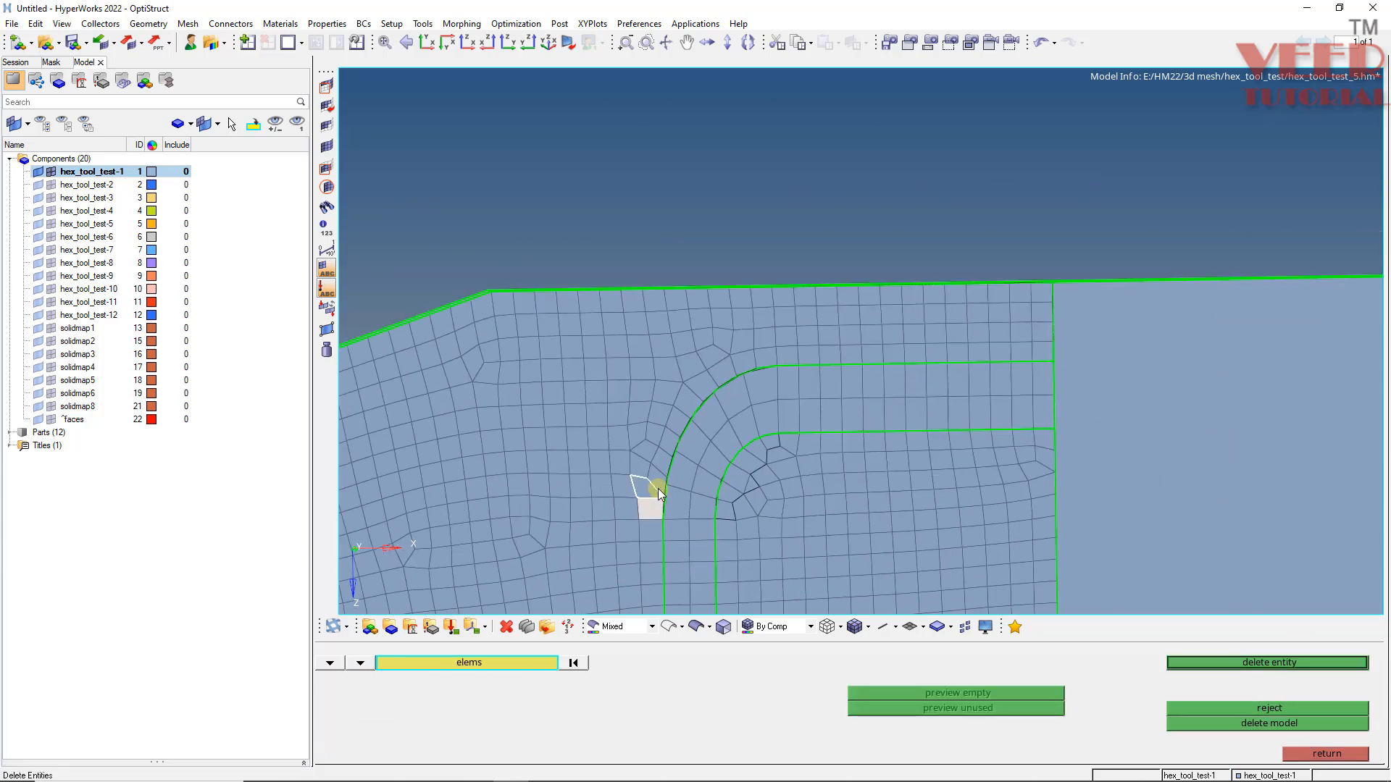
pyautogui.click(670, 448)
pyautogui.click(672, 423)
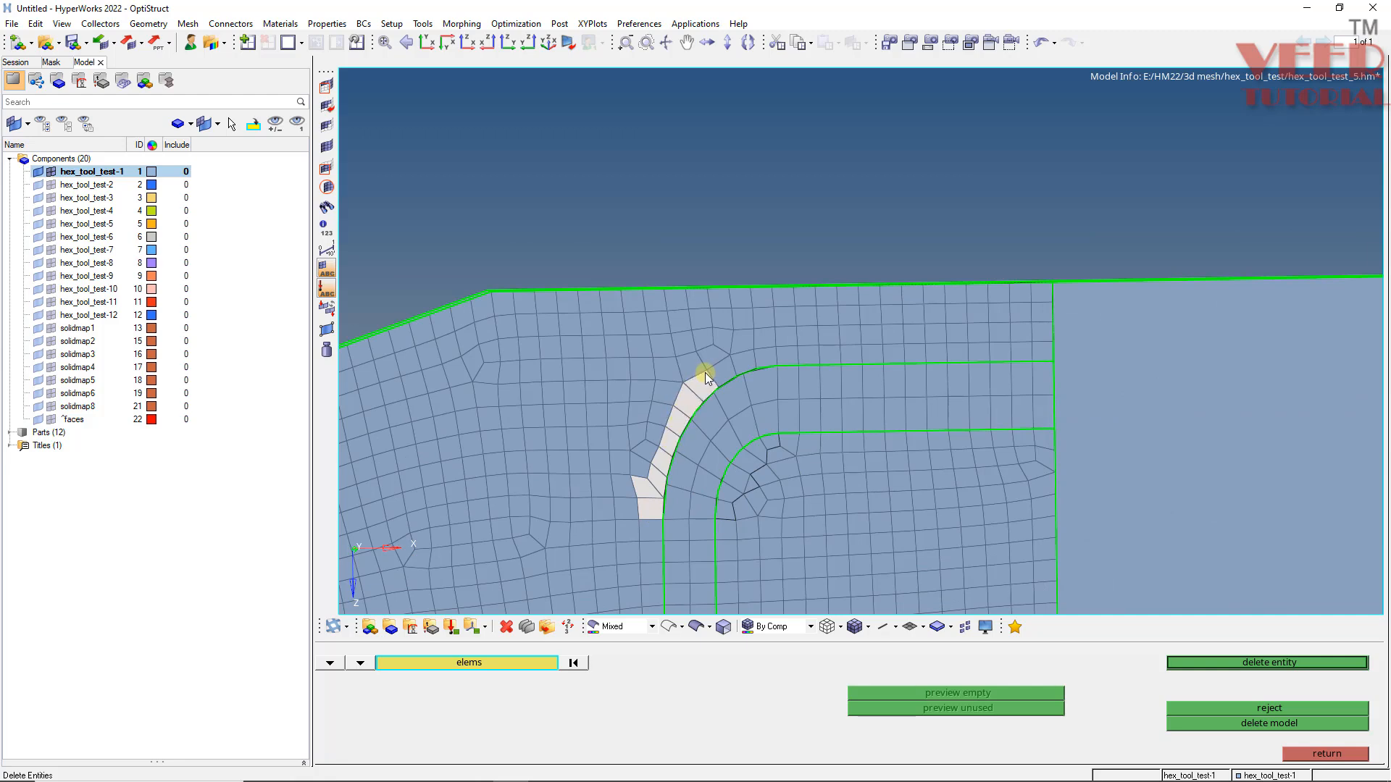
pyautogui.middleClick(771, 359)
# - Try to fill the gap beside the bent strip's outer arc with a ruled mesh between two node paths
pyautogui.hotkey('ctrl', 'r')
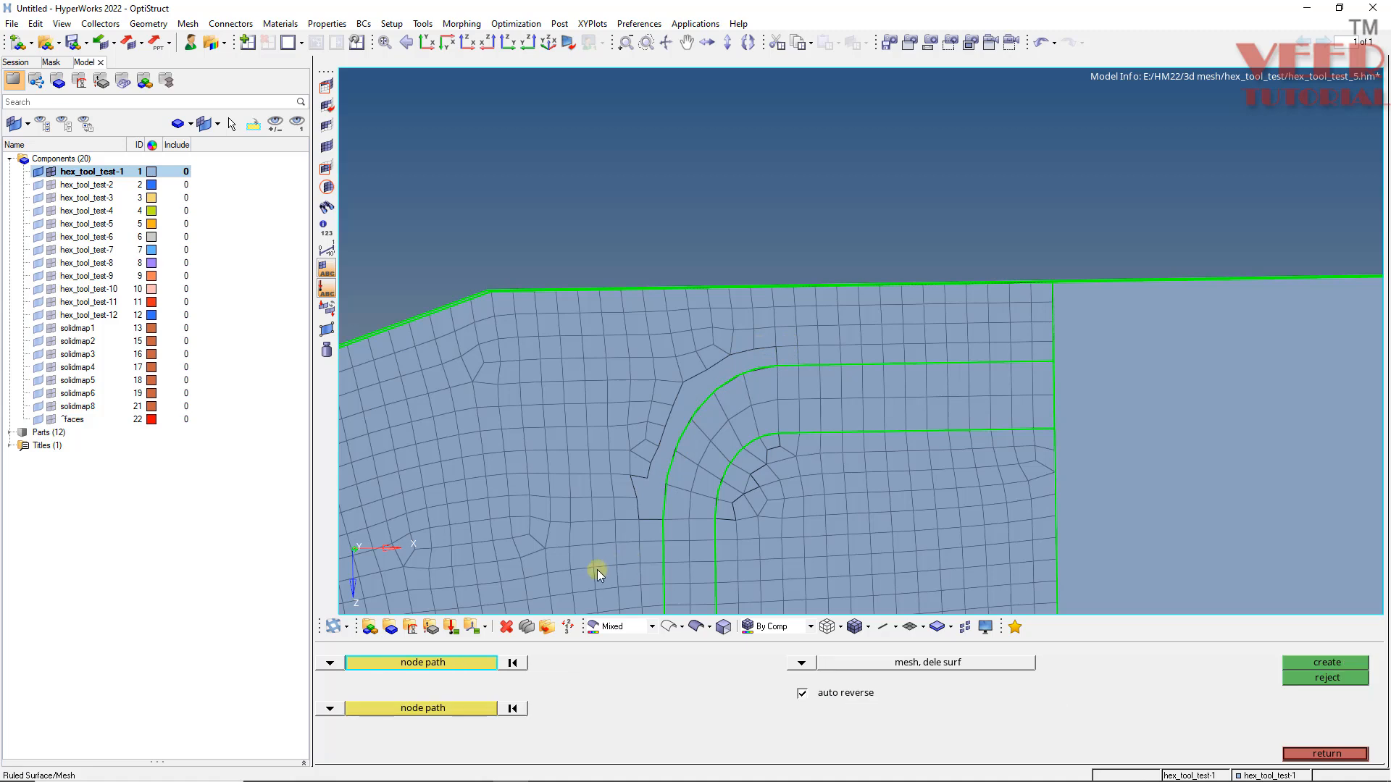
pyautogui.click(662, 495)
pyautogui.click(712, 392)
pyautogui.click(775, 365)
pyautogui.click(462, 710)
pyautogui.click(649, 492)
pyautogui.click(654, 465)
pyautogui.click(694, 376)
pyautogui.click(772, 346)
pyautogui.click(1309, 663)
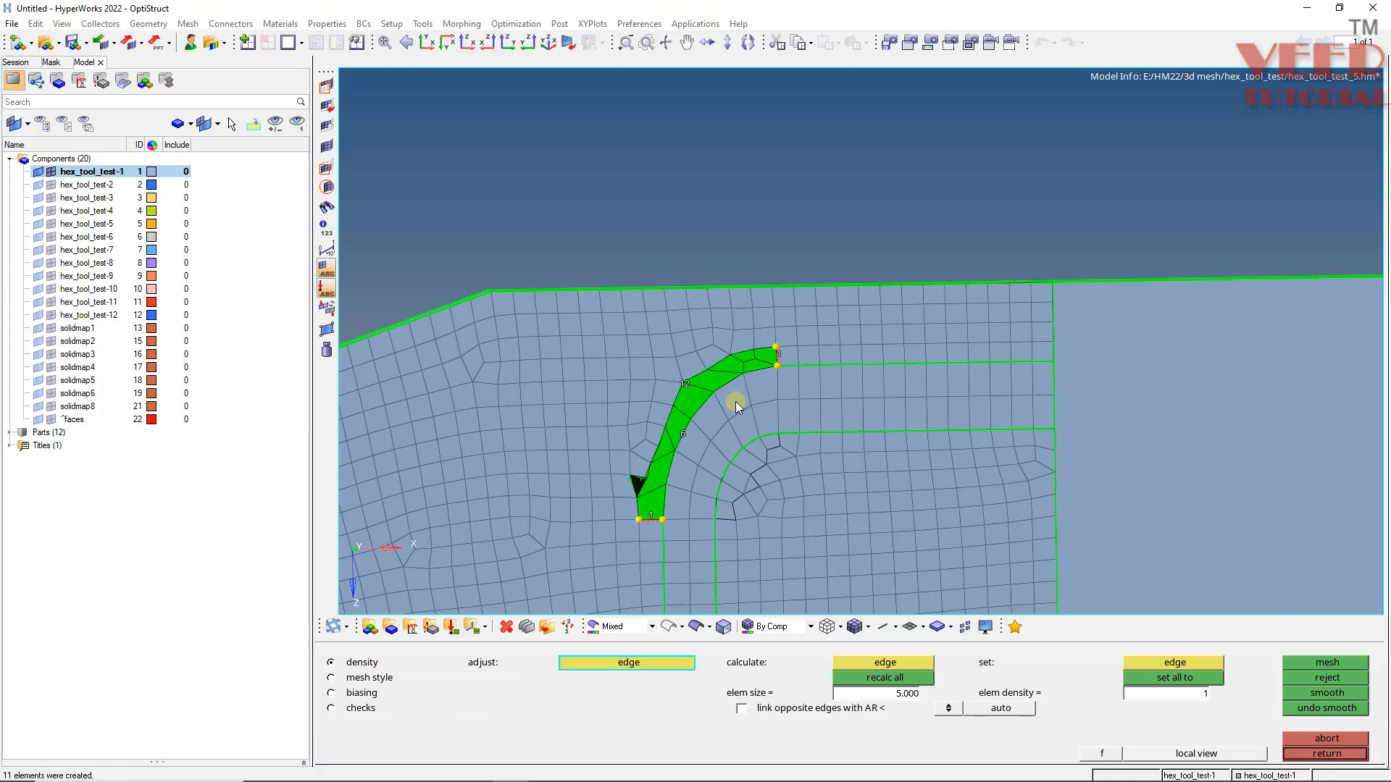
pyautogui.press('Escape')
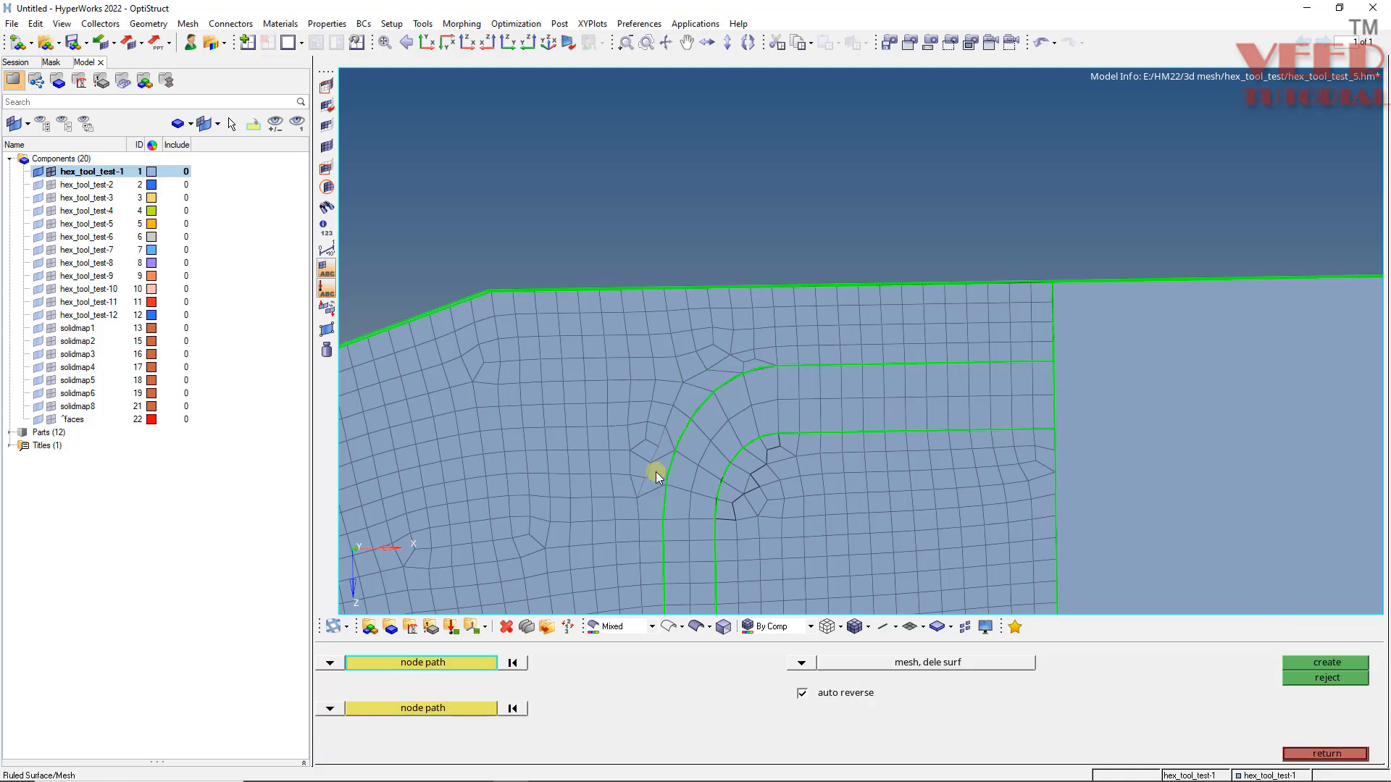
# - Inspect the new elements beside the outer arc and reject the ruled mesh
pyautogui.keyDown('ctrl'); pyautogui.scroll(4, 655, 470); pyautogui.keyUp('ctrl')
pyautogui.keyDown('ctrl'); pyautogui.moveTo(646, 476); pyautogui.dragTo(670, 505); pyautogui.keyUp('ctrl')
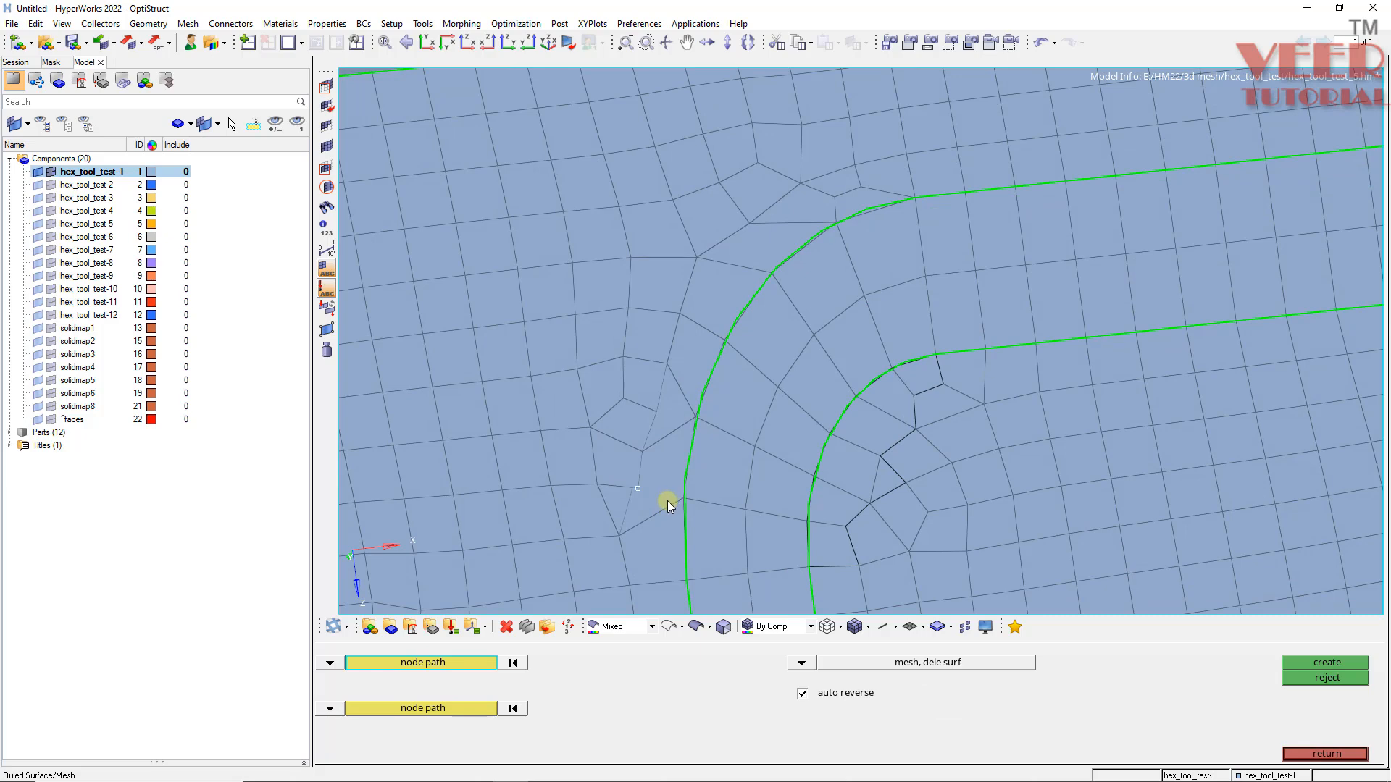
pyautogui.click(1337, 677)
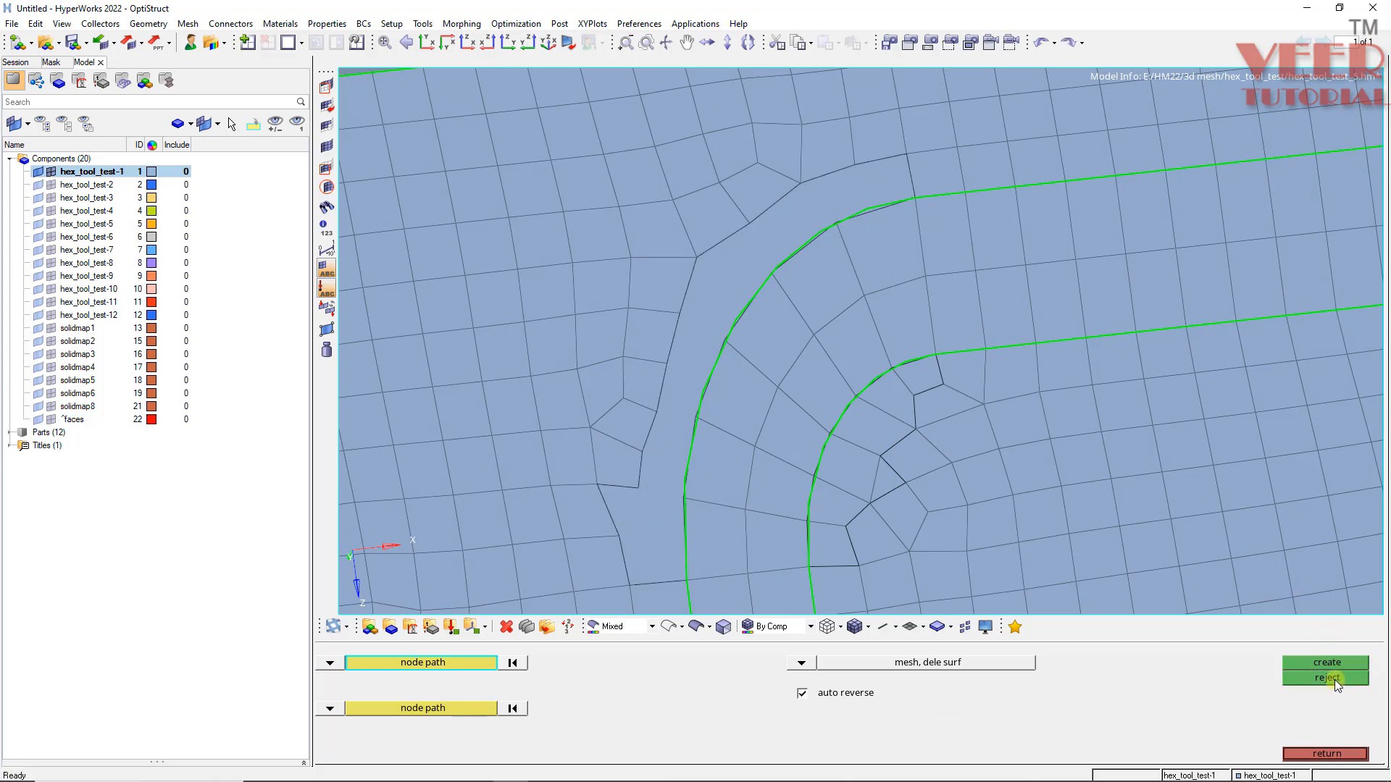
# - Delete the additional irregular elements along the outside of the gap beside the bent strip's outer arc
pyautogui.press('F2')
pyautogui.scroll(-5, 639, 378)
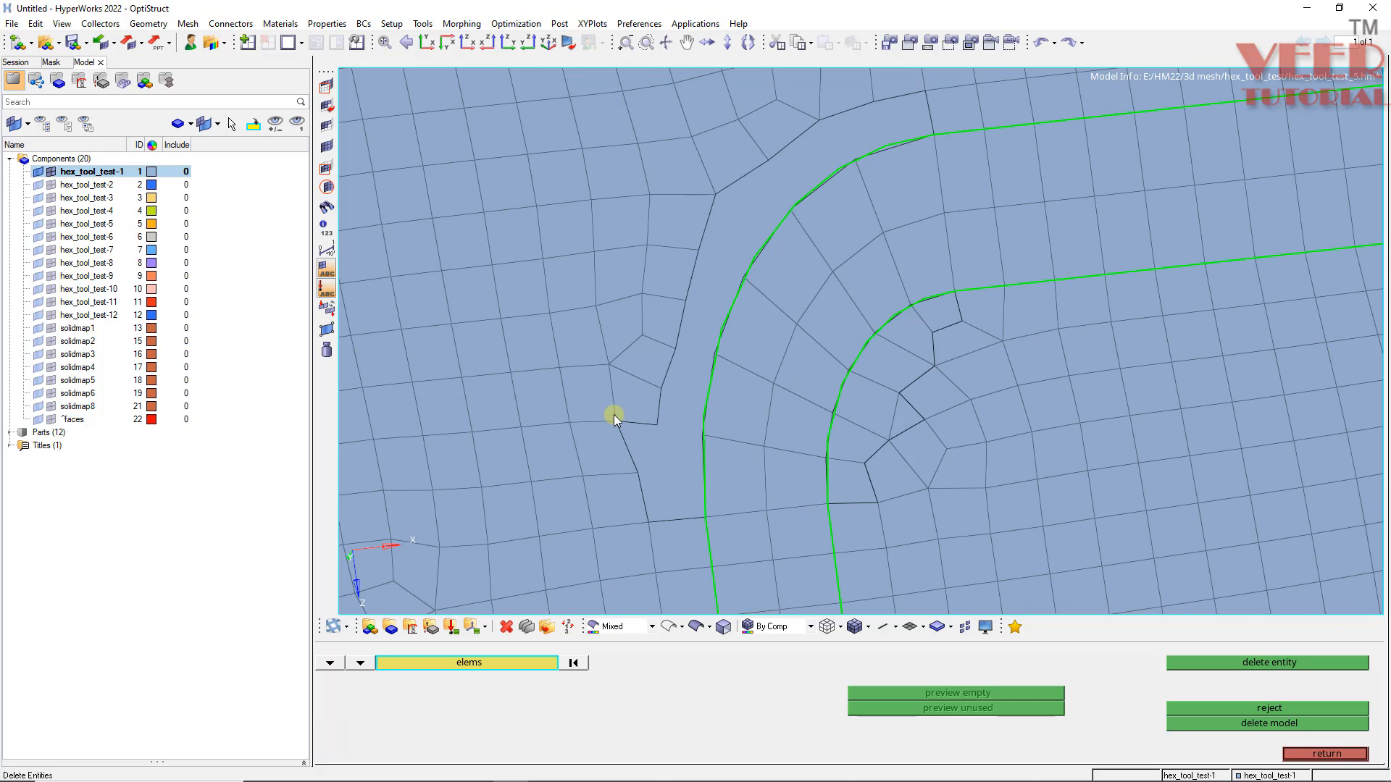
pyautogui.scroll(3, 671, 317)
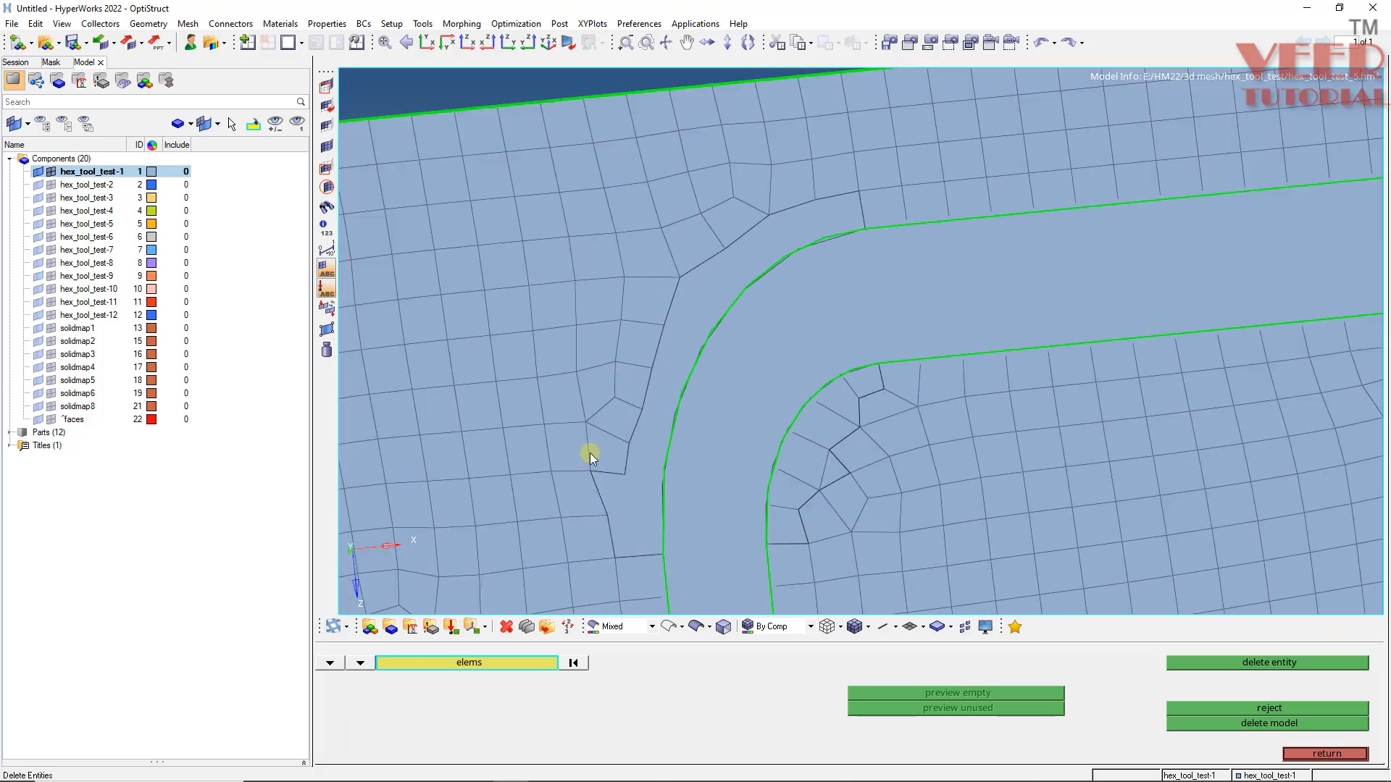
pyautogui.click(605, 461)
pyautogui.click(622, 416)
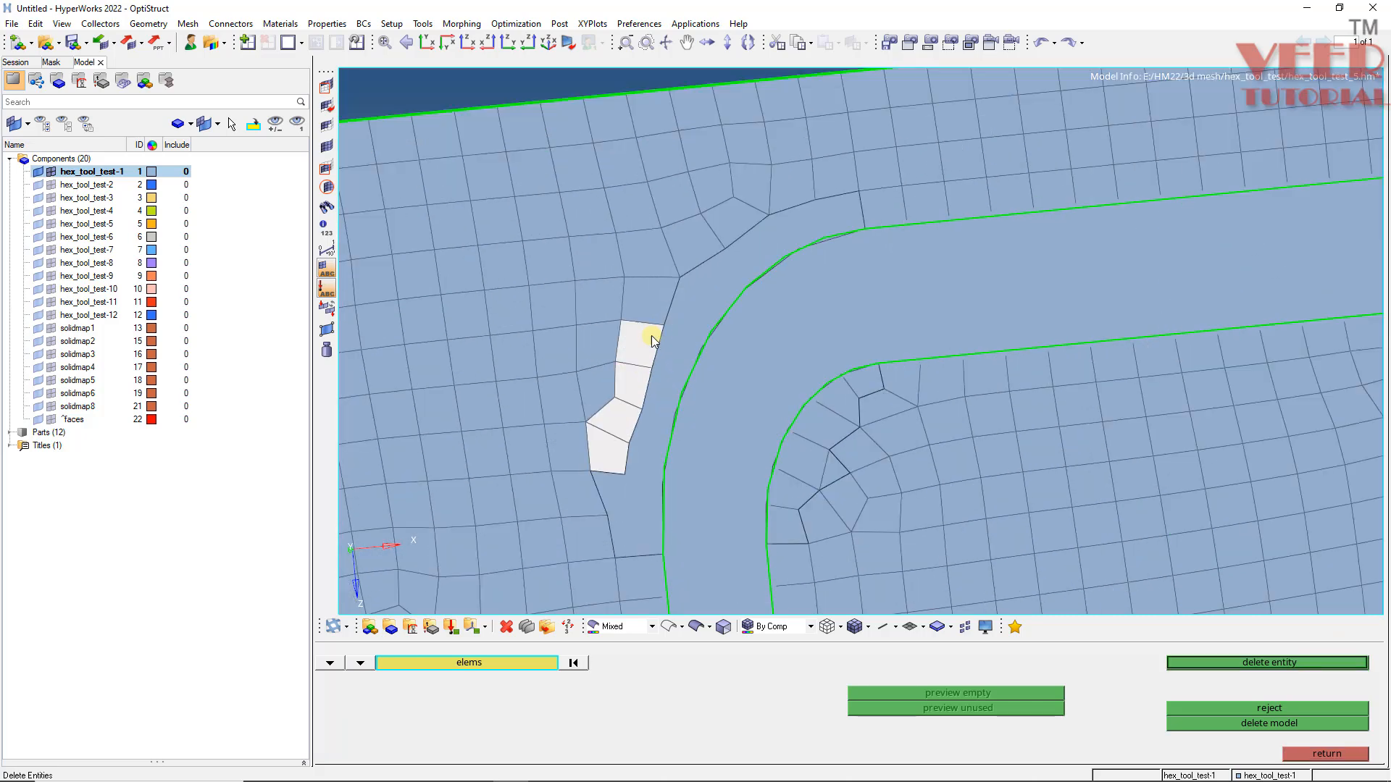
pyautogui.middleClick(582, 347)
# - Create a ruled mesh in the widened gap, with node paths along its outer boundary and the bent strip's outer arc
pyautogui.scroll(-2, 580, 401)
pyautogui.scroll(2, 601, 411)
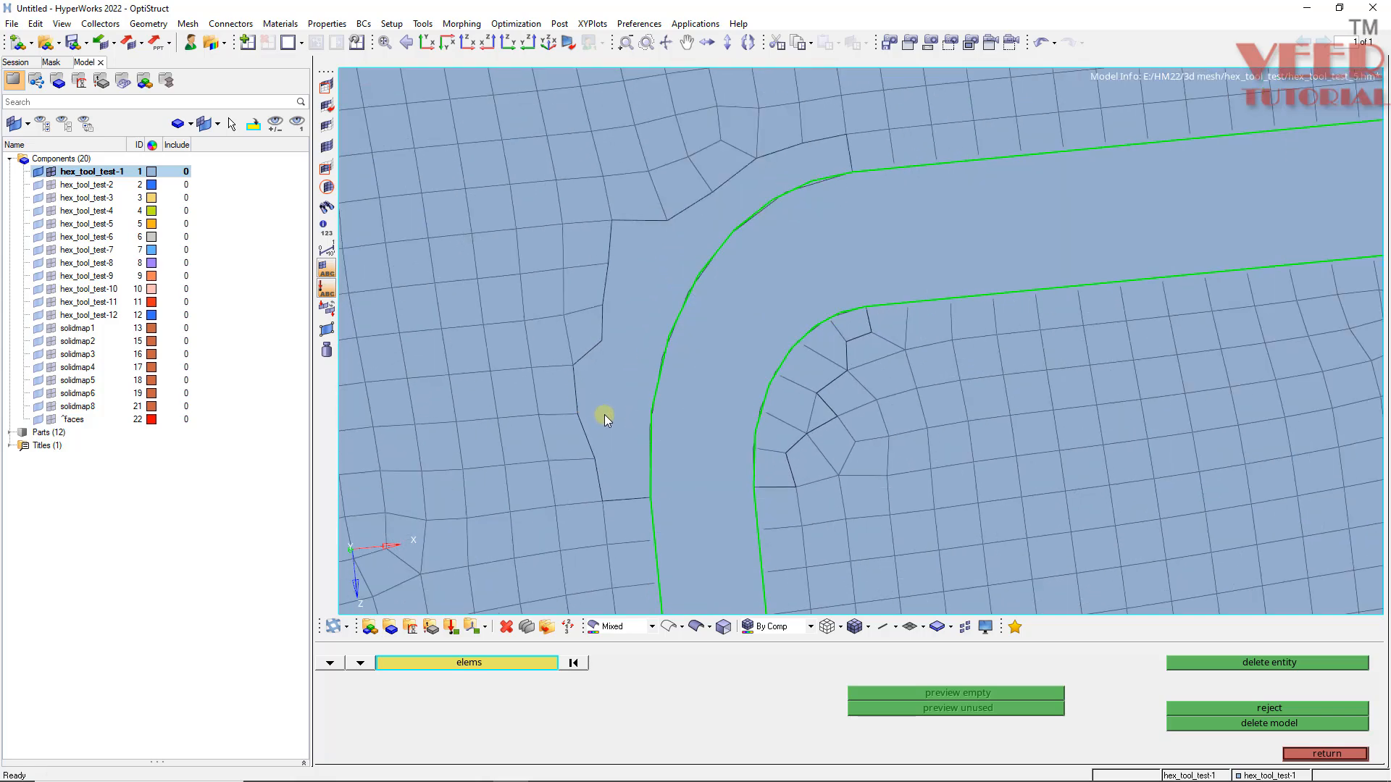
pyautogui.hotkey('ctrl', 'r')
pyautogui.click(610, 508)
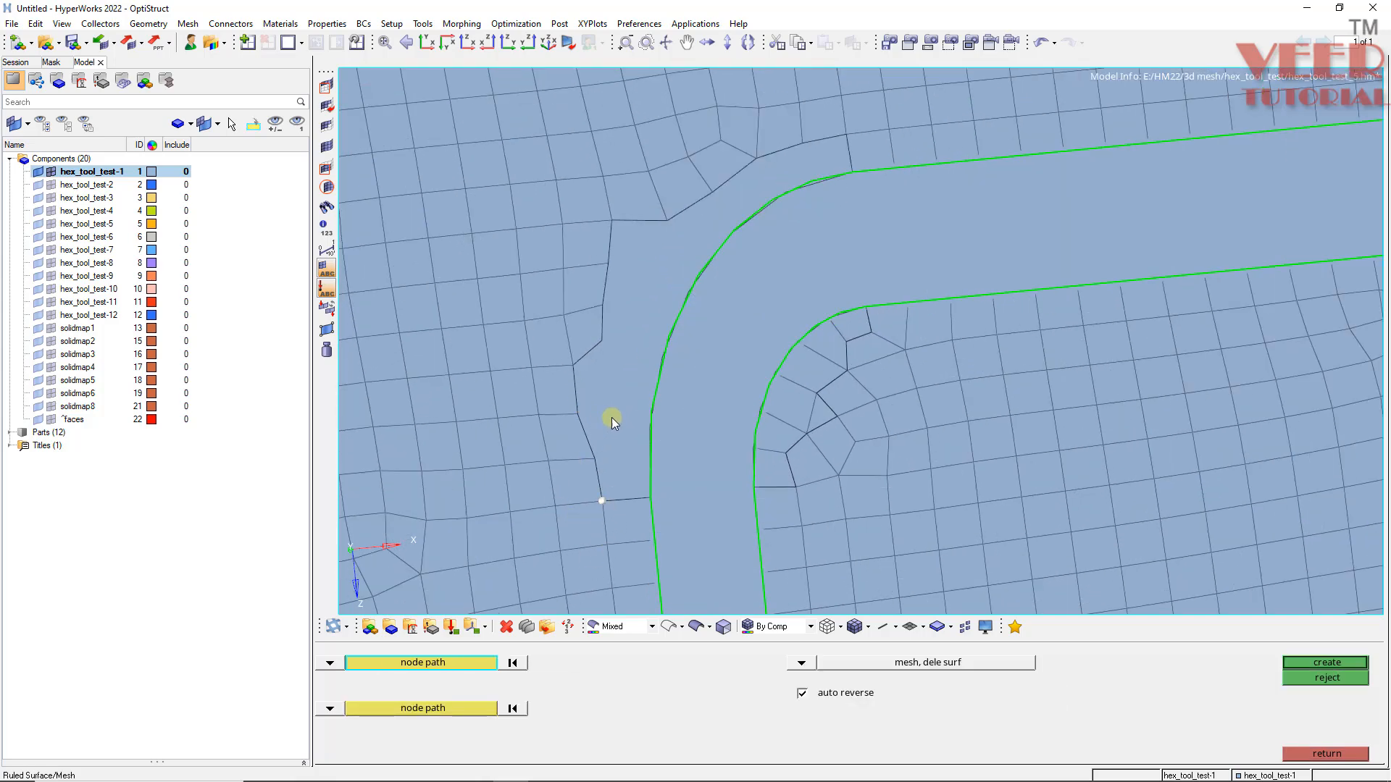
pyautogui.click(602, 341)
pyautogui.click(845, 134)
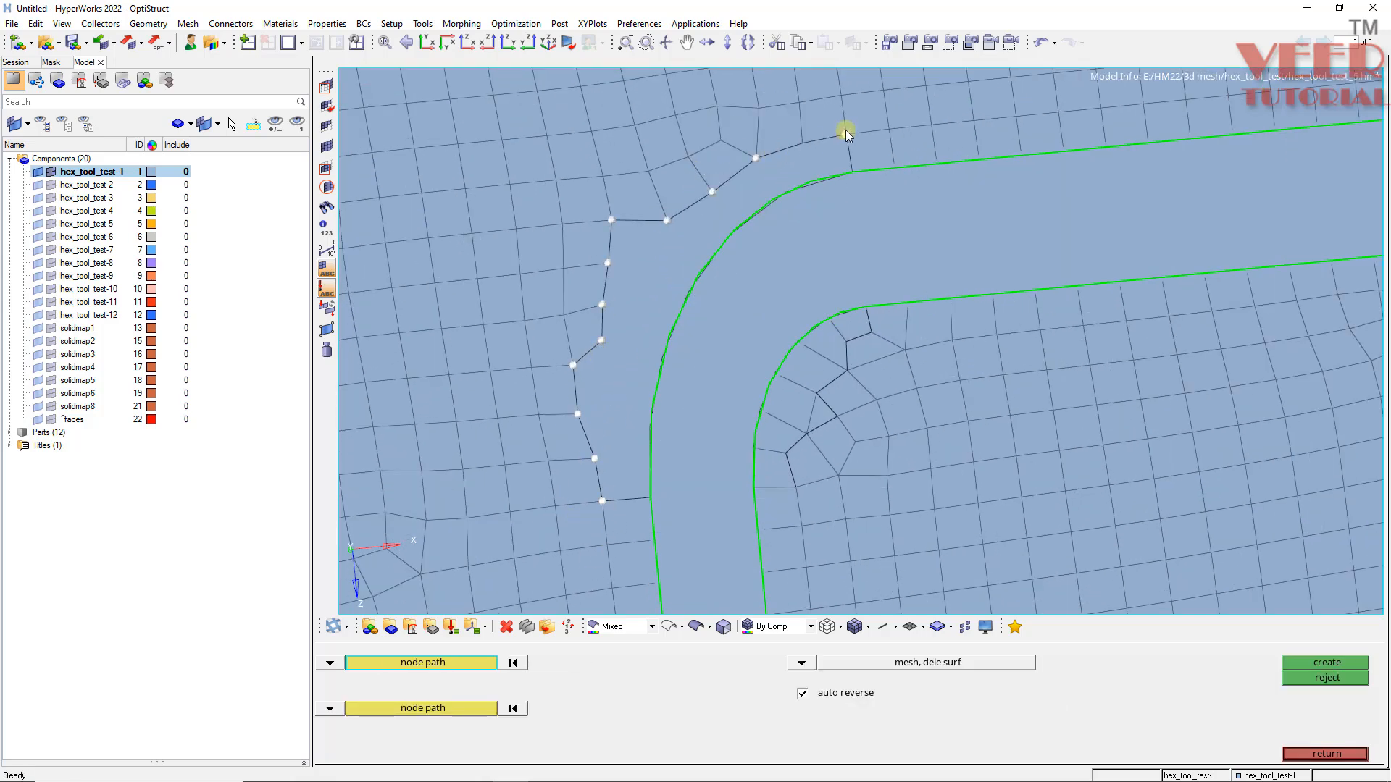
pyautogui.click(438, 710)
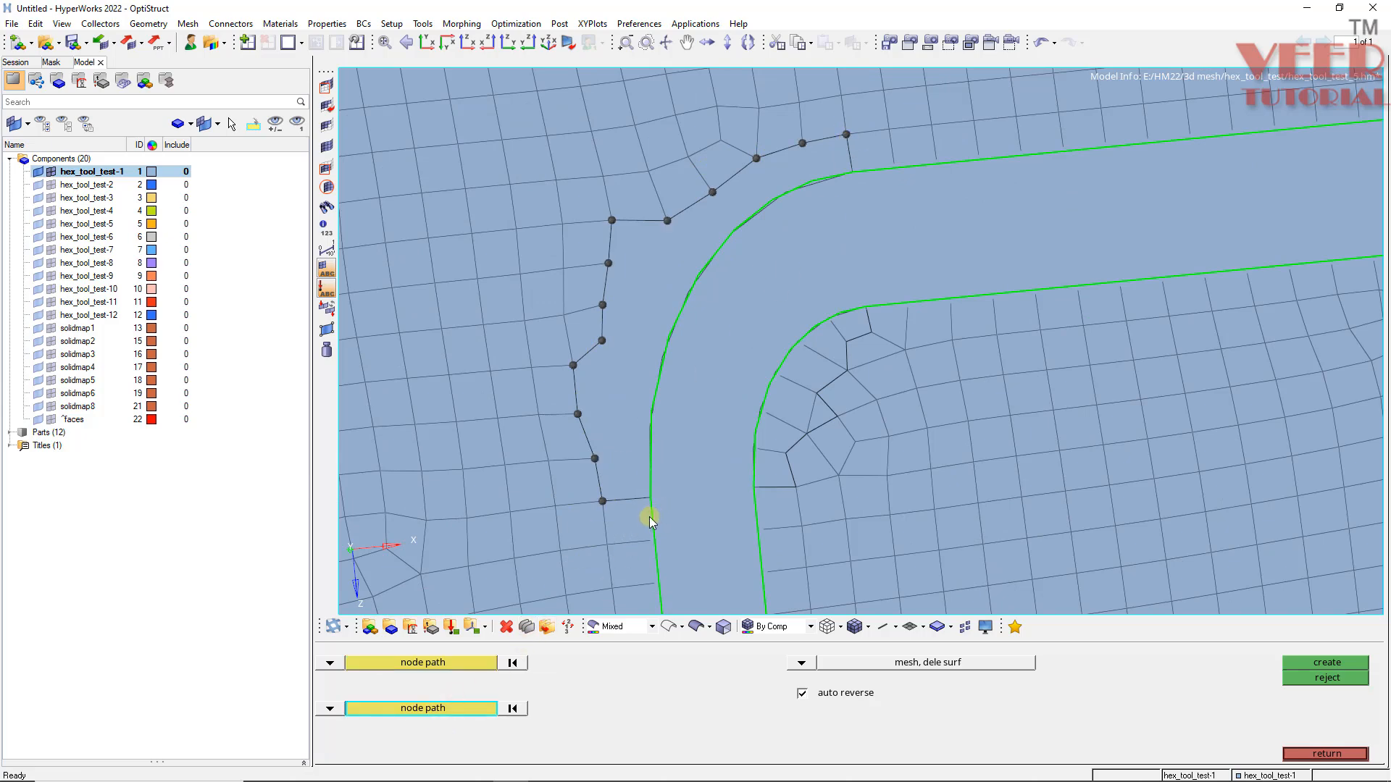
pyautogui.keyDown('ctrl'); pyautogui.scroll(-3, 652, 513); pyautogui.keyUp('ctrl')
pyautogui.click(652, 513)
pyautogui.click(734, 347)
pyautogui.click(1315, 664)
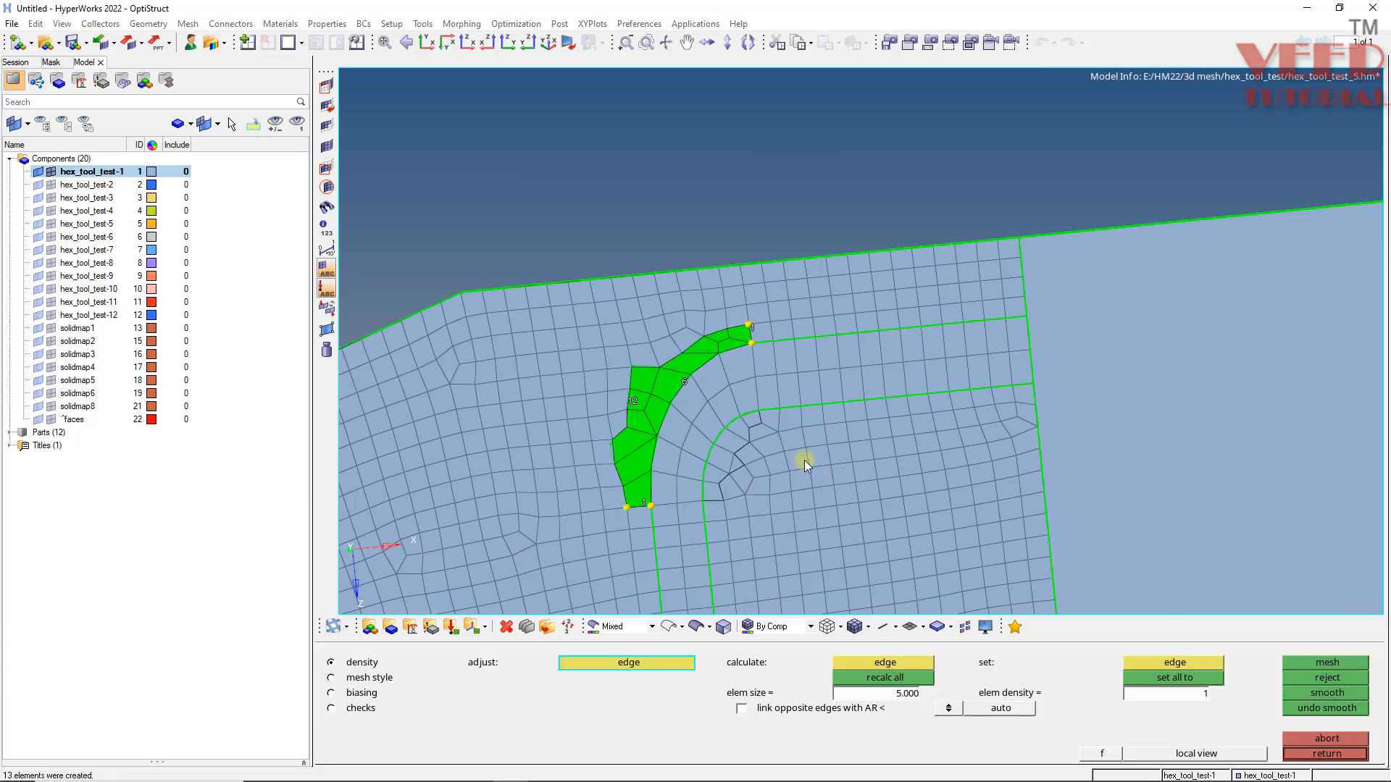
pyautogui.middleClick(779, 458)
# - Preview the coincident nodes of hex_tool_test-1 with the Edges tool at tolerance 0.1
pyautogui.scroll(-2, 623, 285)
pyautogui.scroll(-2, 624, 437)
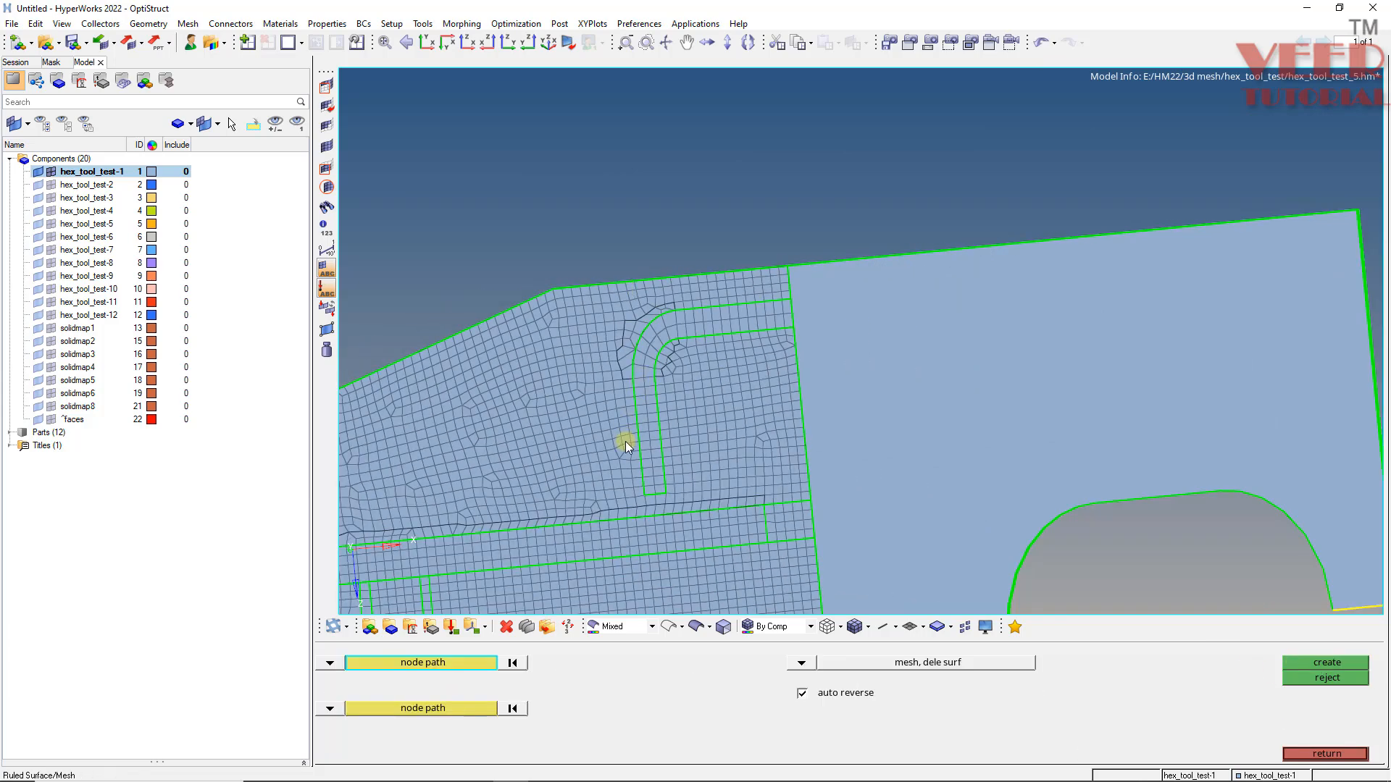
pyautogui.scroll(2, 650, 418)
pyautogui.scroll(-2, 862, 373)
pyautogui.hotkey('shift', 'F3')
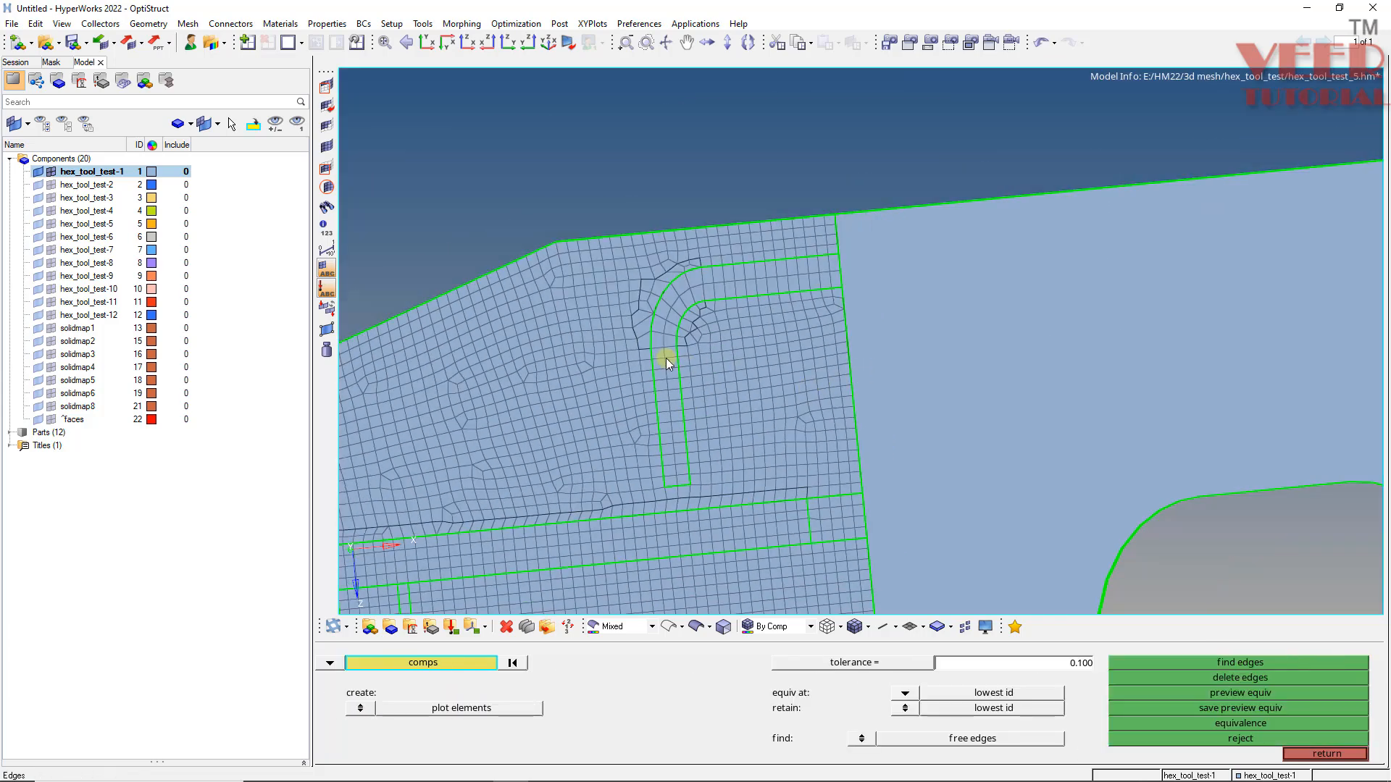
pyautogui.click(1243, 690)
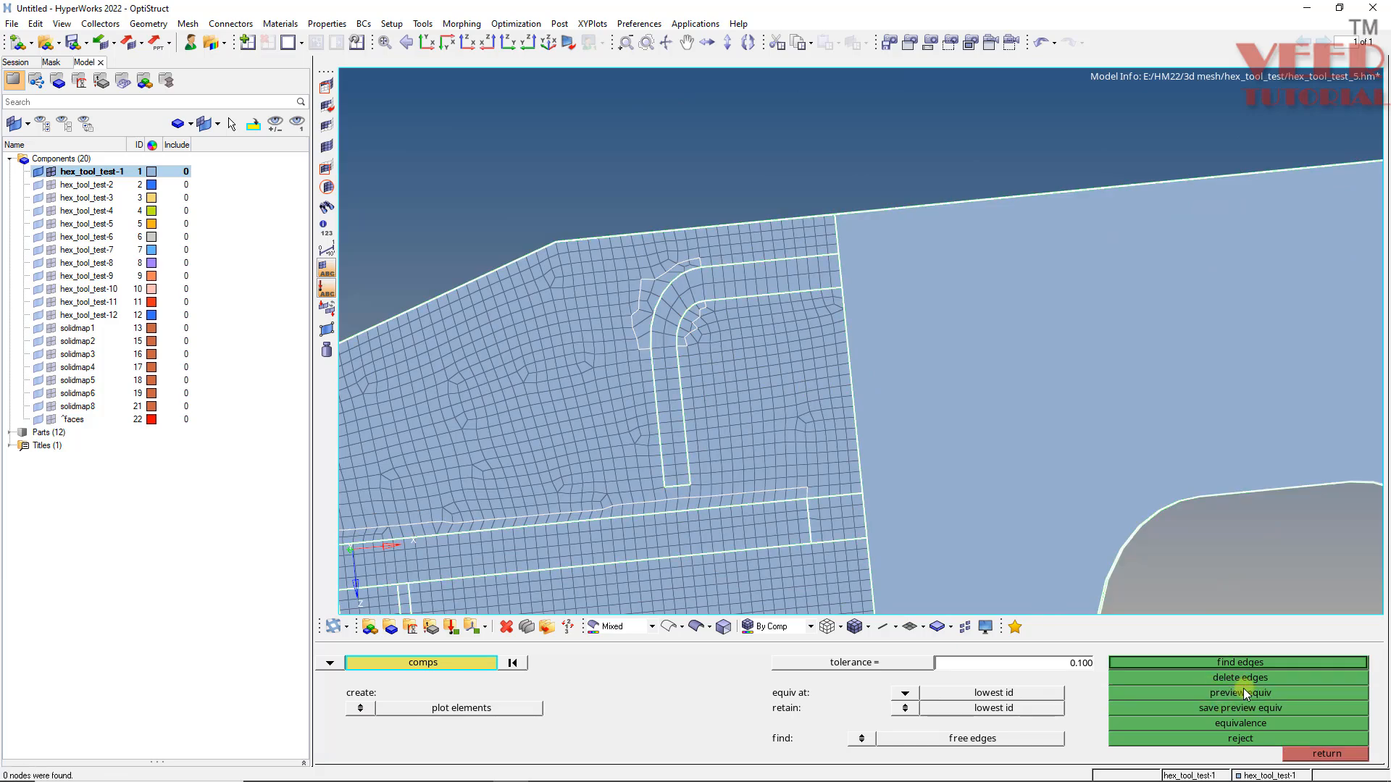
# - Find the free edges of hex_tool_test-1, inspect them across the meshed panel, and delete the edge display elements
pyautogui.click(1244, 655)
pyautogui.scroll(-3, 816, 428)
pyautogui.scroll(1, 642, 468)
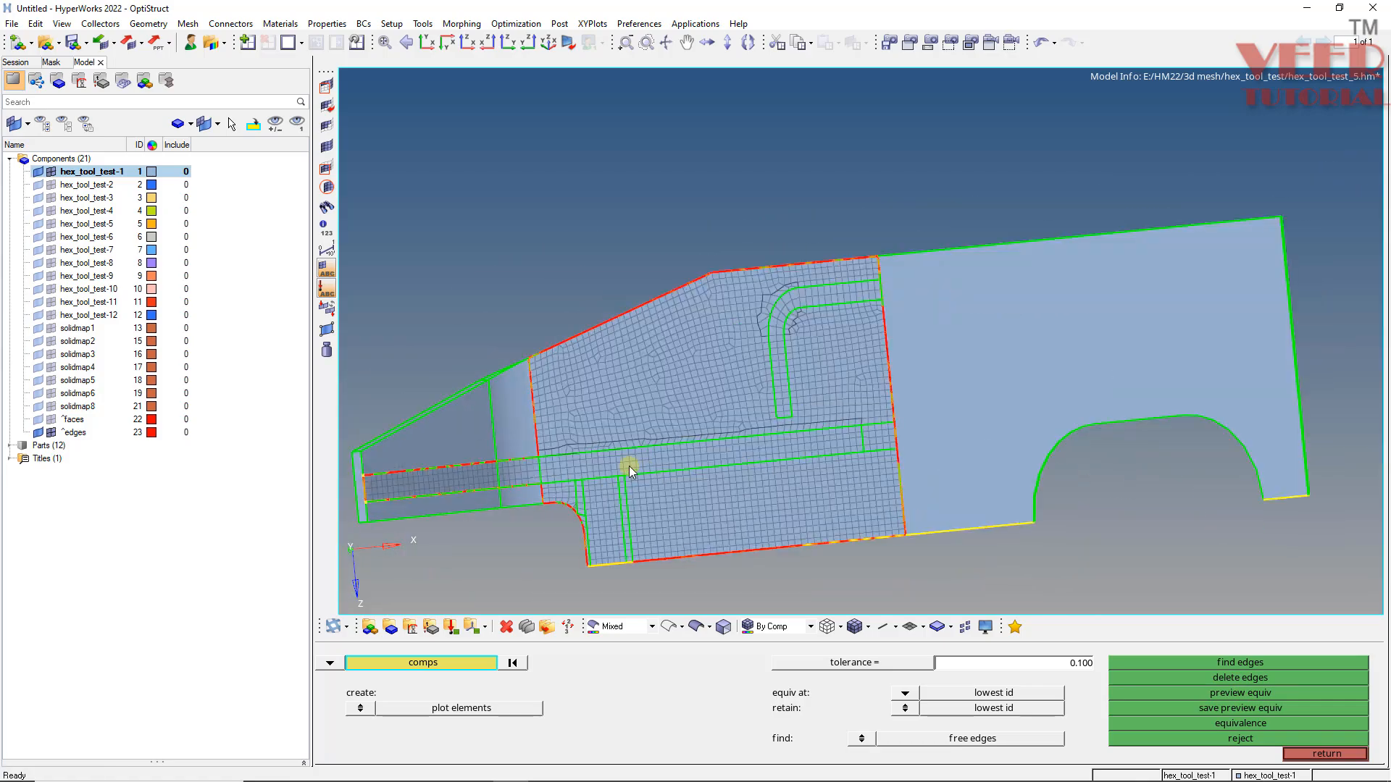
pyautogui.scroll(2, 642, 468)
pyautogui.scroll(2, 451, 555)
pyautogui.scroll(-5, 841, 180)
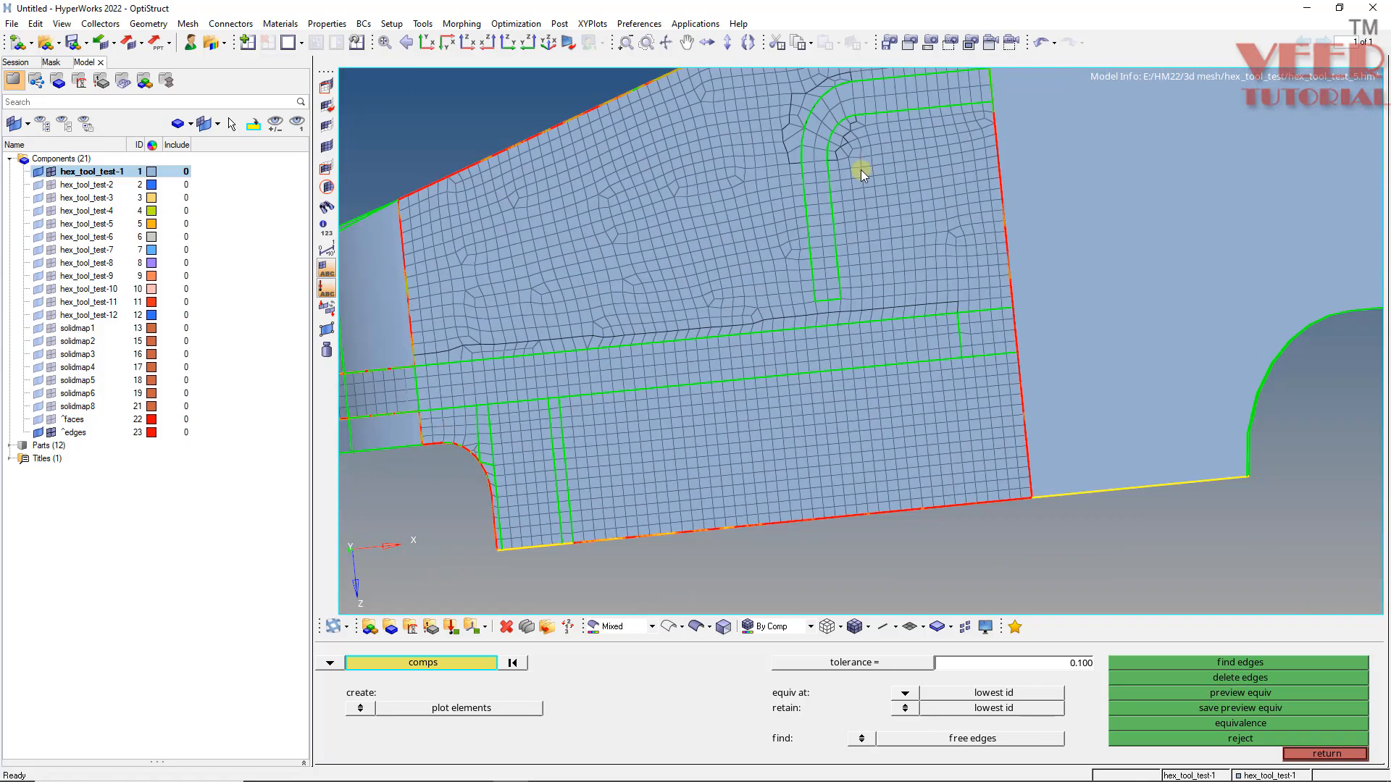
pyautogui.scroll(3, 807, 198)
pyautogui.scroll(2, 807, 198)
pyautogui.click(1232, 680)
pyautogui.press('Escape')
pyautogui.press('Escape')
# - Remesh the elements enclosed between the bent strip and the vertical edge with quads only at element size 5
pyautogui.scroll(-4, 728, 304)
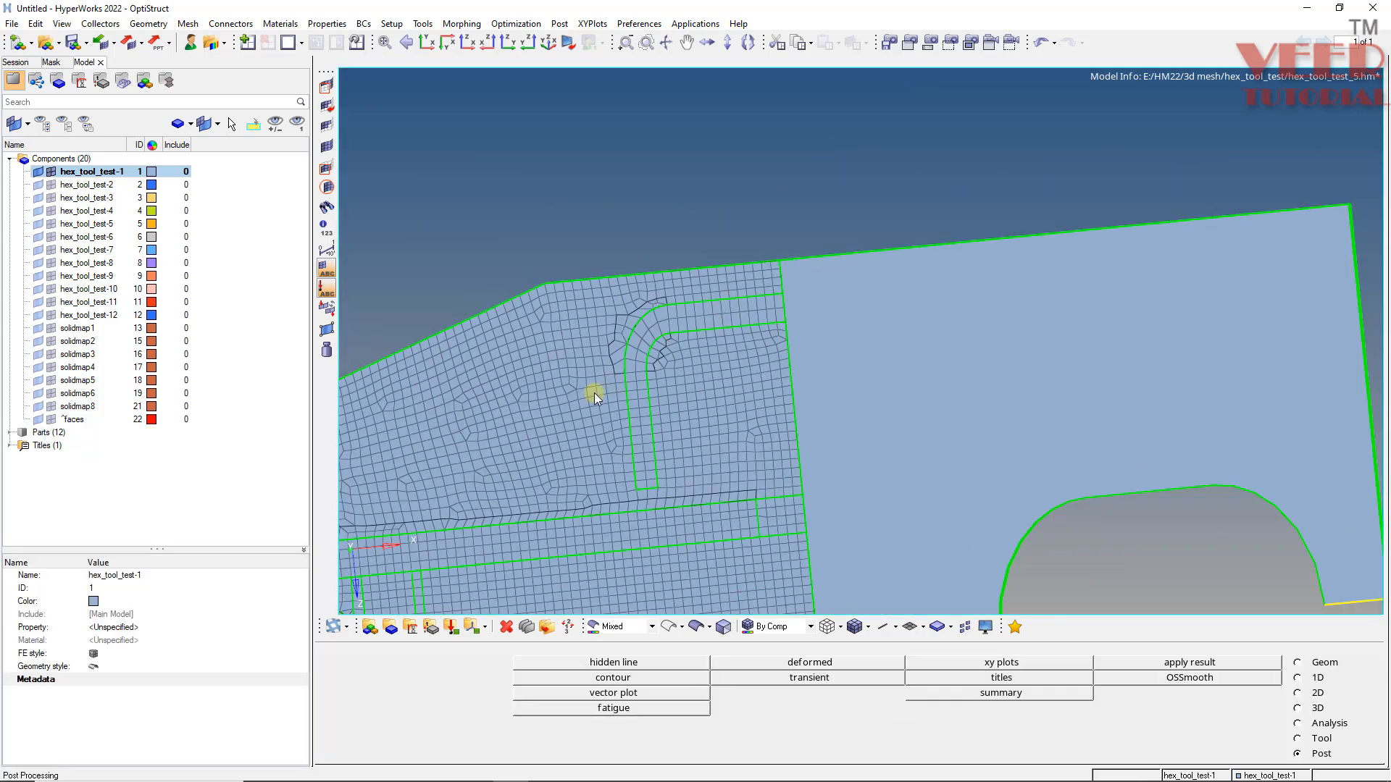
pyautogui.scroll(2, 712, 359)
pyautogui.press('F12')
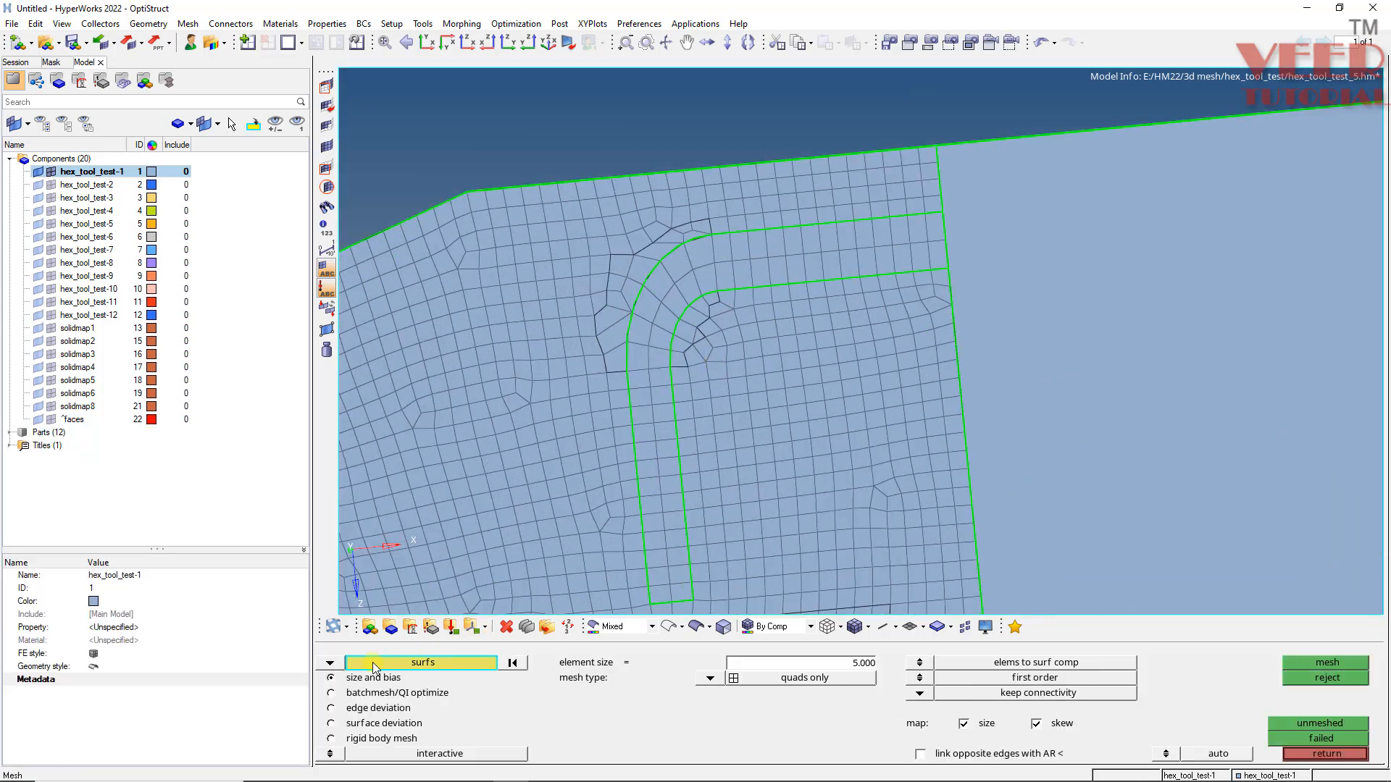
pyautogui.scroll(-3, 840, 435)
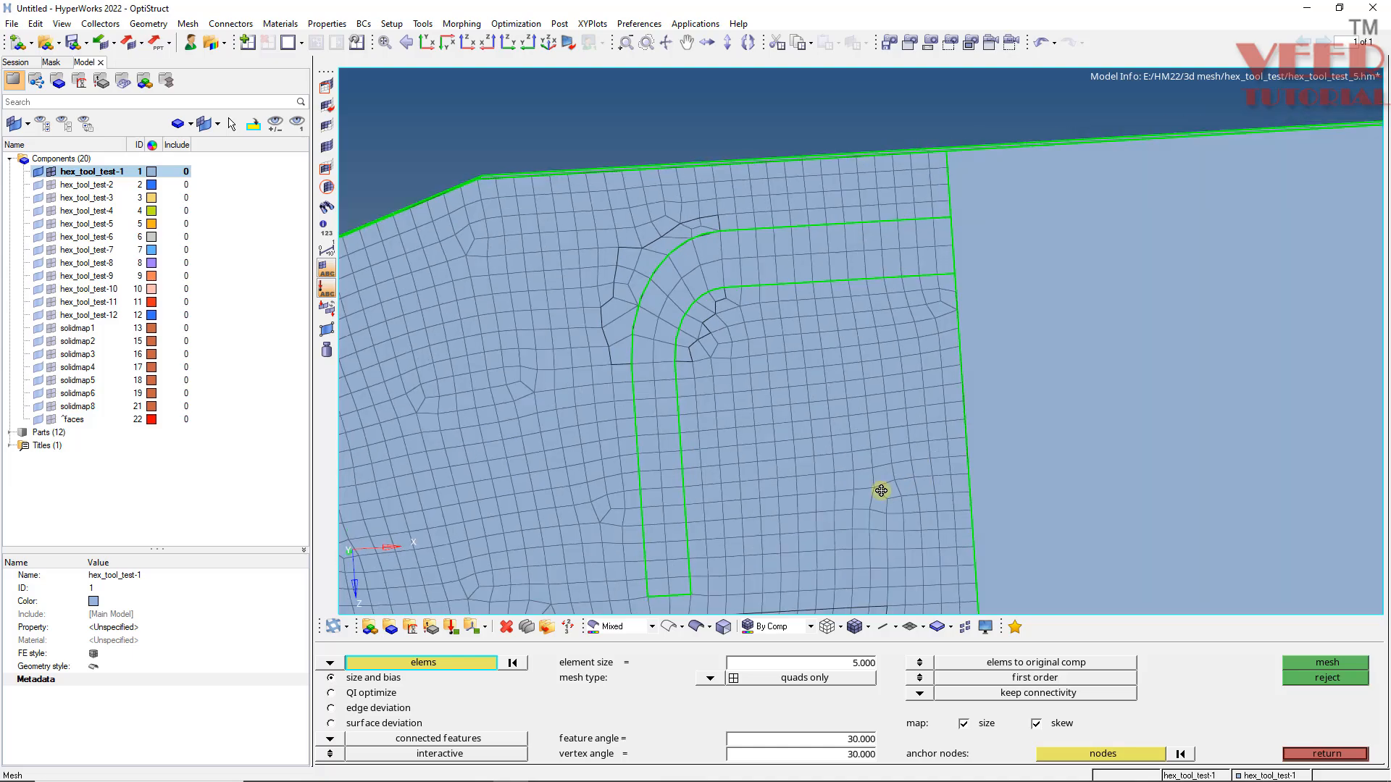
pyautogui.scroll(3, 935, 418)
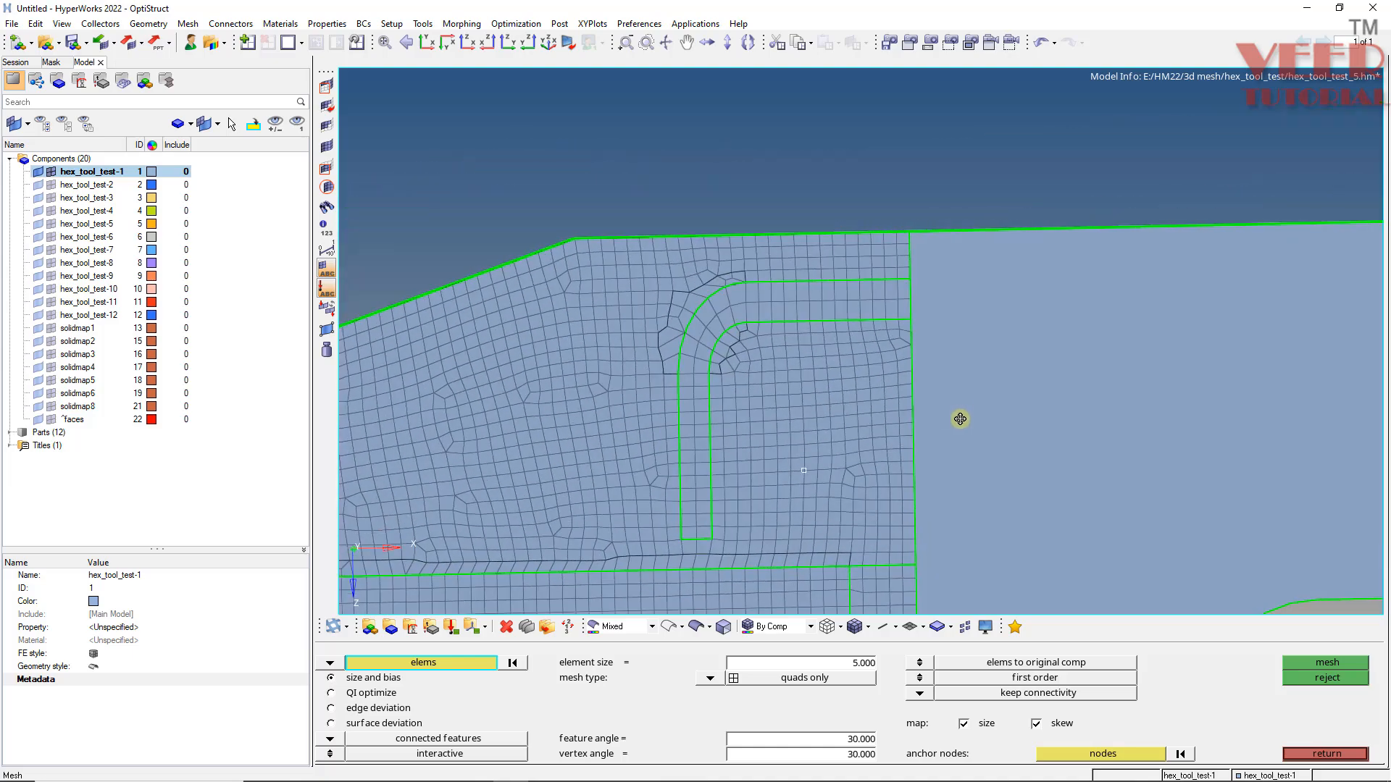
pyautogui.keyDown('shift'); pyautogui.moveTo(930, 297); pyautogui.dragTo(751, 473); pyautogui.keyUp('shift')
pyautogui.keyDown('shift'); pyautogui.moveTo(972, 337); pyautogui.dragTo(588, 610); pyautogui.keyUp('shift')
pyautogui.keyDown('shift'); pyautogui.moveTo(742, 304); pyautogui.dragTo(613, 392); pyautogui.keyUp('shift')
pyautogui.keyDown('shift'); pyautogui.moveTo(646, 317); pyautogui.dragTo(583, 473); pyautogui.keyUp('shift')
pyautogui.click(591, 376)
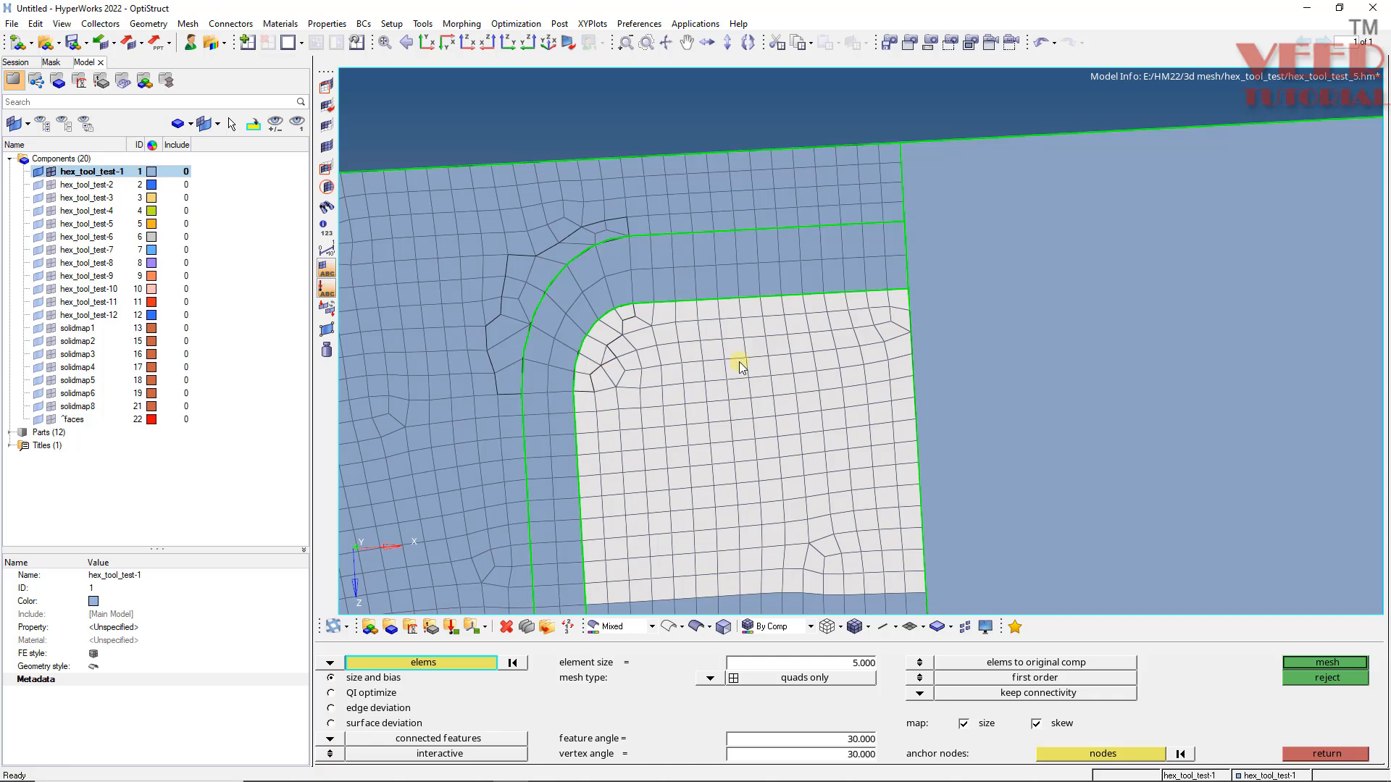
pyautogui.middleClick(778, 364)
pyautogui.middleClick(804, 367)
pyautogui.middleClick(831, 373)
pyautogui.scroll(-5, 832, 375)
pyautogui.scroll(2, 485, 521)
pyautogui.scroll(-2, 768, 301)
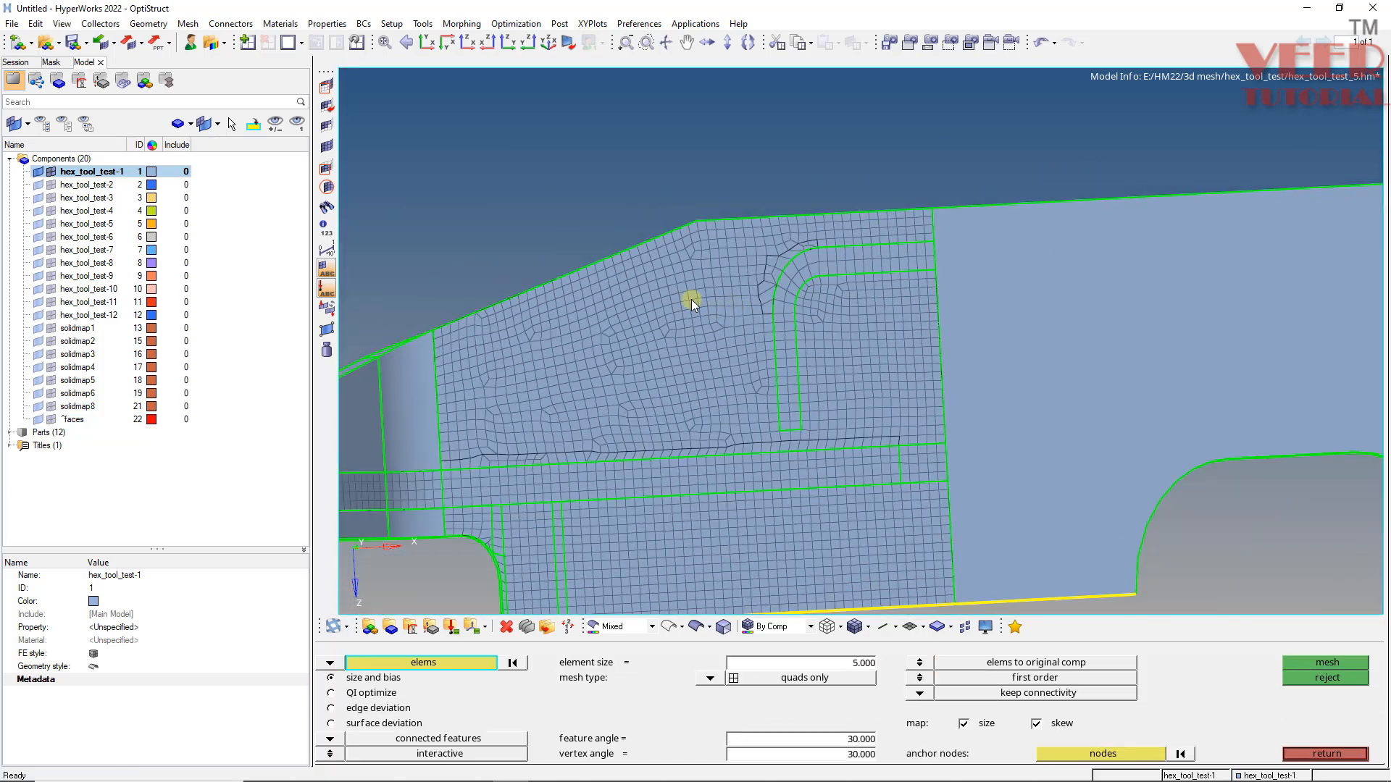
# - Remesh the panel elements beside the bent strip and above its curved corner with quads only at element size 5
pyautogui.keyDown('shift'); pyautogui.moveTo(763, 211); pyautogui.dragTo(564, 455); pyautogui.keyUp('shift')
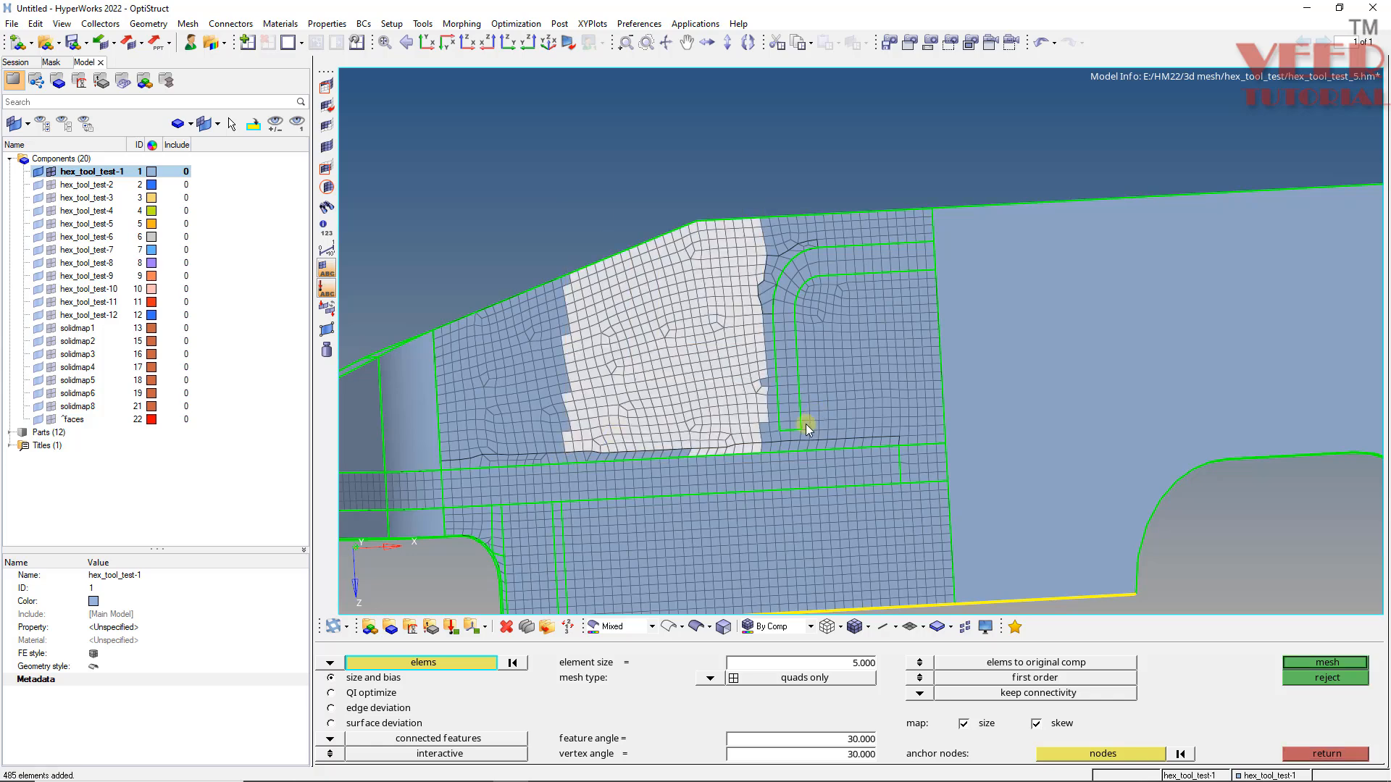
pyautogui.scroll(3, 767, 297)
pyautogui.keyDown('shift'); pyautogui.moveTo(766, 298); pyautogui.dragTo(707, 481); pyautogui.keyUp('shift')
pyautogui.click(772, 458)
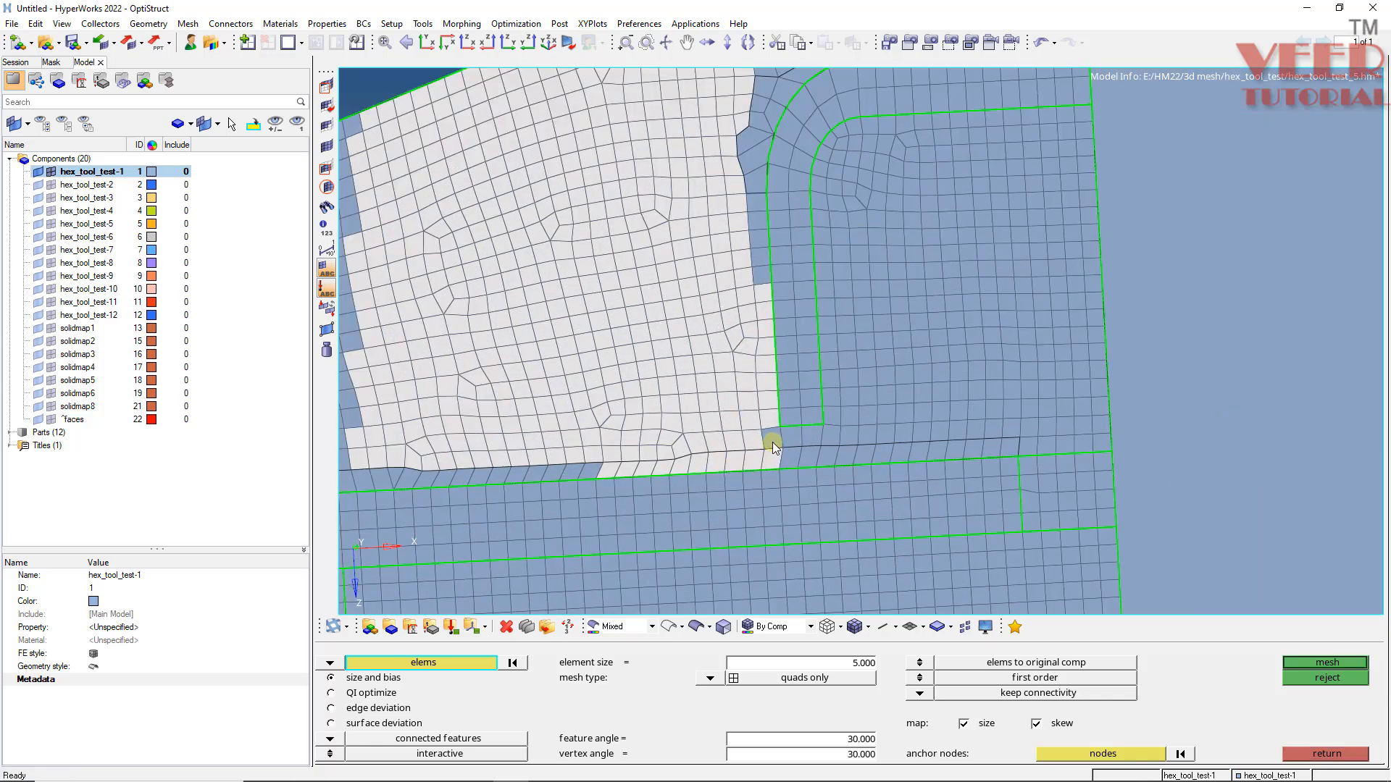
pyautogui.scroll(-3, 659, 421)
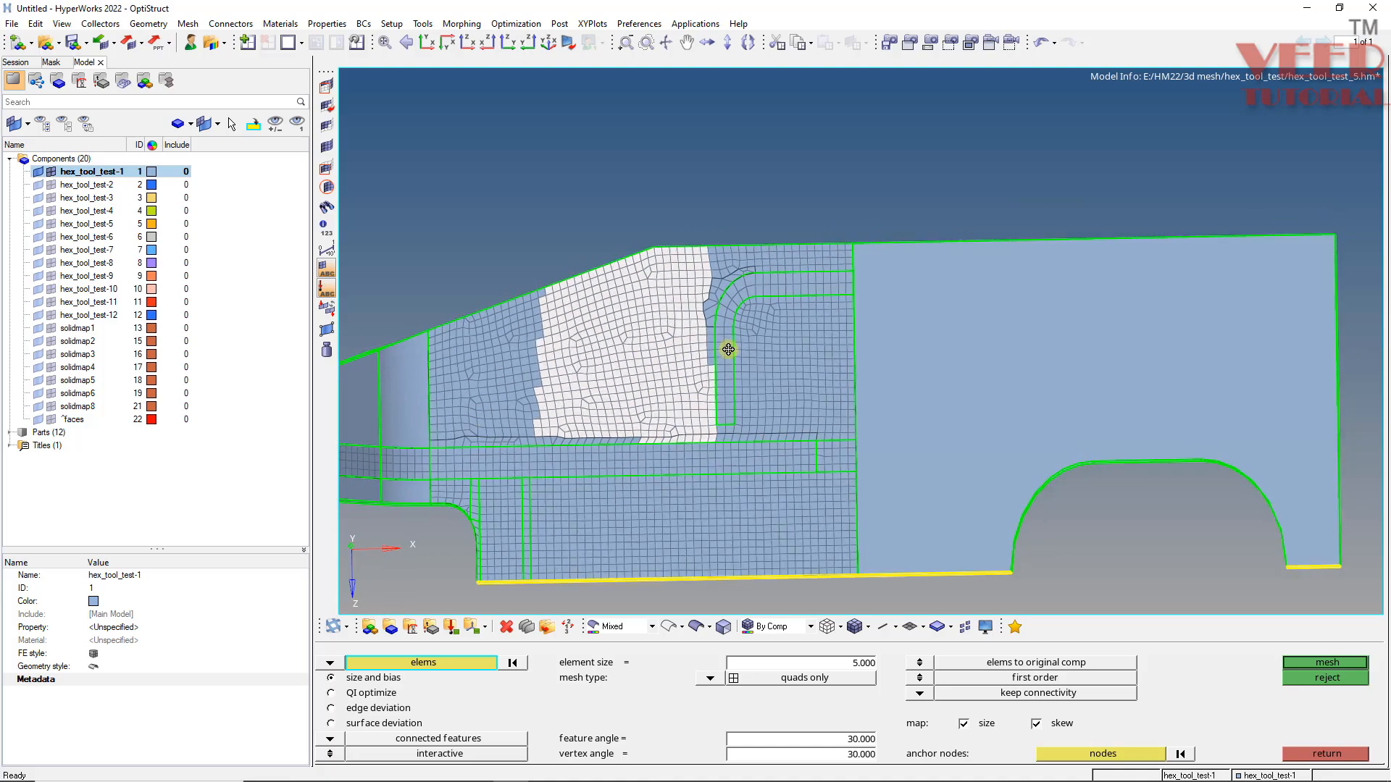
pyautogui.scroll(3, 489, 429)
pyautogui.keyDown('shift'); pyautogui.moveTo(717, 176); pyautogui.dragTo(407, 454); pyautogui.keyUp('shift')
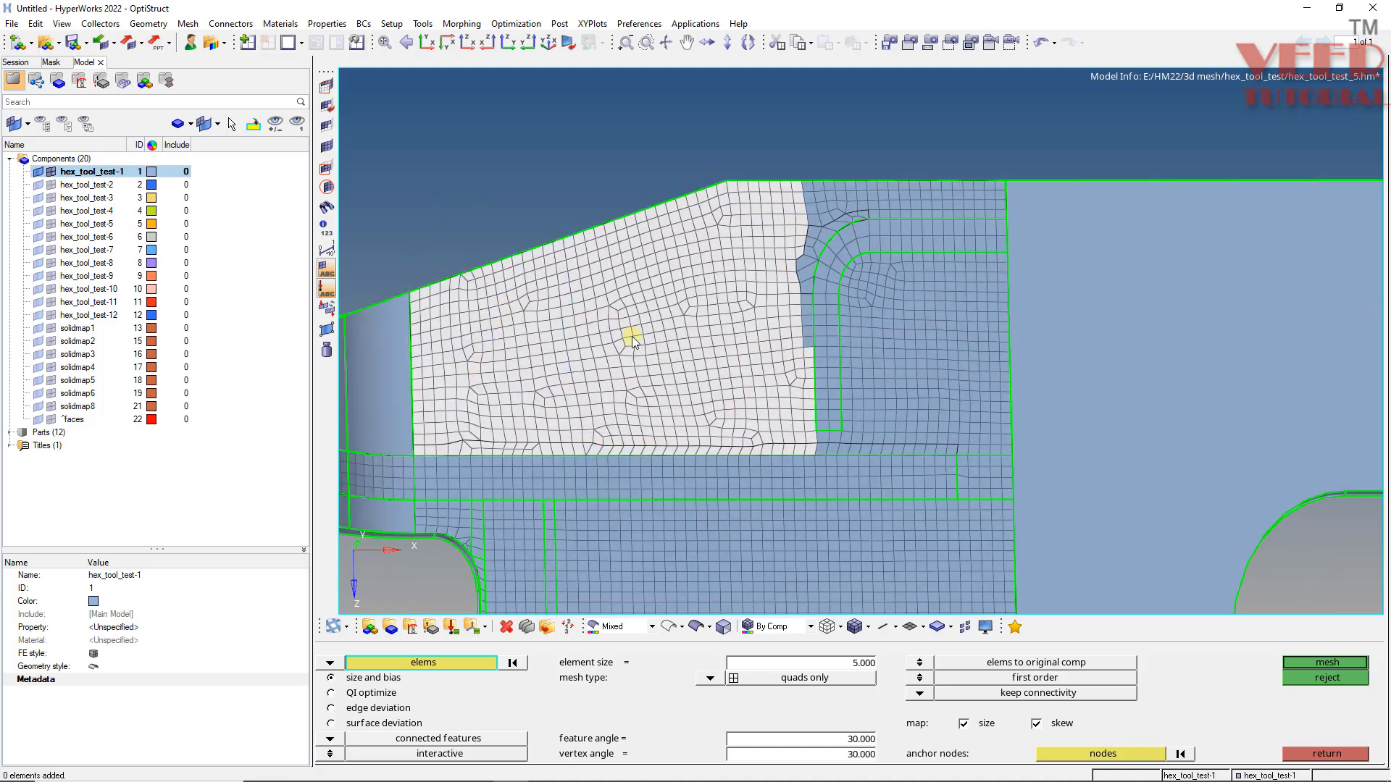
pyautogui.scroll(3, 829, 206)
pyautogui.keyDown('shift'); pyautogui.moveTo(1005, 108); pyautogui.dragTo(814, 245); pyautogui.keyUp('shift')
pyautogui.keyDown('shift'); pyautogui.moveTo(839, 135); pyautogui.dragTo(697, 450); pyautogui.keyUp('shift')
pyautogui.click(822, 255)
pyautogui.keyDown('shift'); pyautogui.moveTo(667, 560); pyautogui.dragTo(665, 560); pyautogui.keyUp('shift')
pyautogui.click(785, 313)
pyautogui.scroll(-4, 784, 313)
pyautogui.middleClick(708, 402)
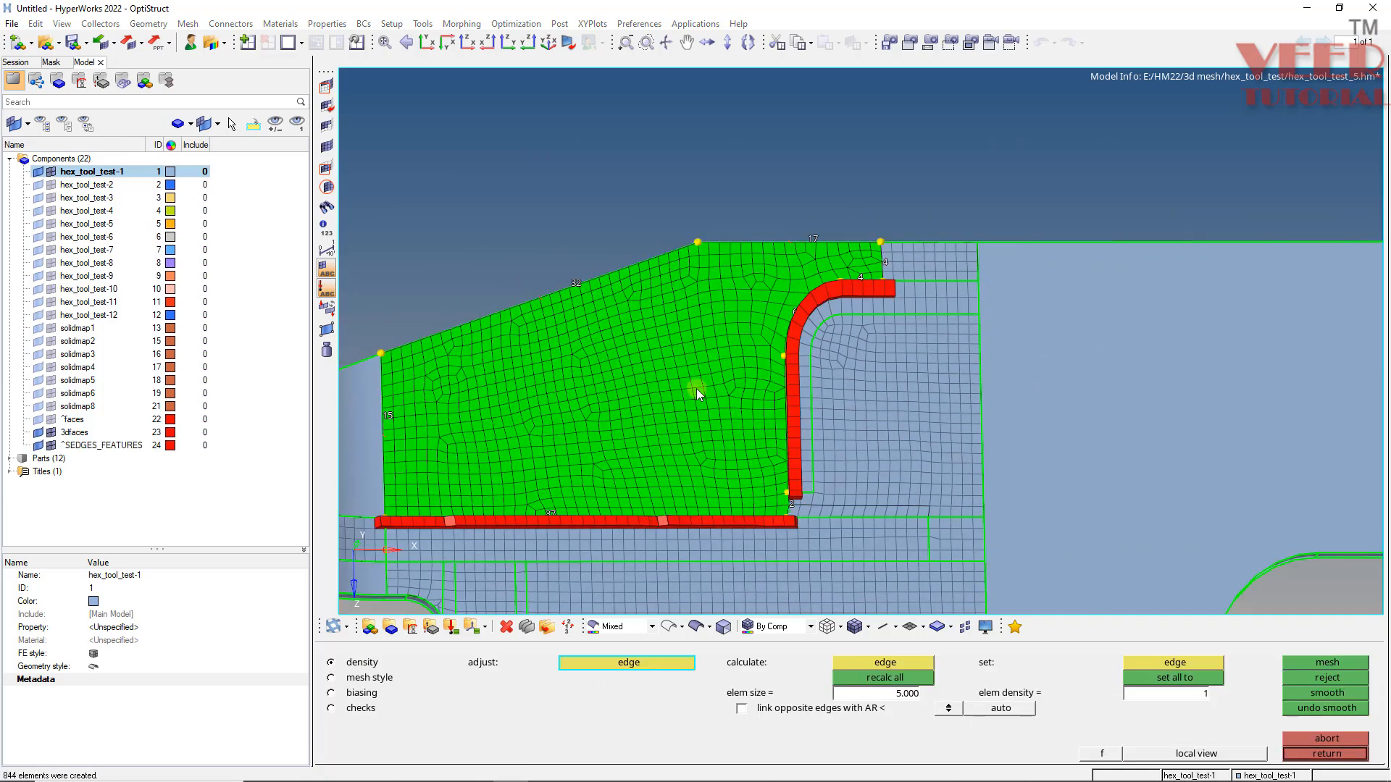
pyautogui.scroll(2, 623, 462)
pyautogui.keyDown('ctrl'); pyautogui.moveTo(628, 453); pyautogui.dragTo(694, 310); pyautogui.keyUp('ctrl')
pyautogui.scroll(-4, 485, 410)
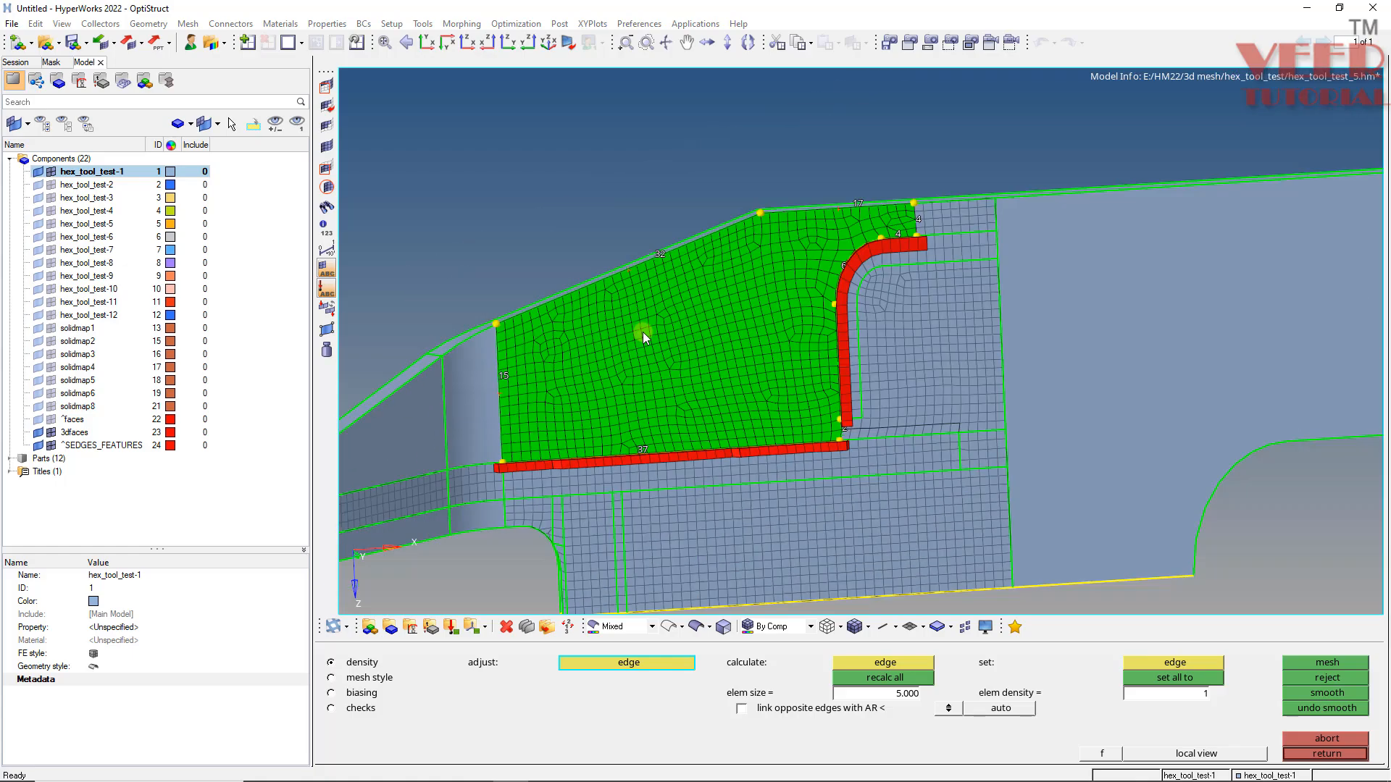
pyautogui.scroll(4, 775, 229)
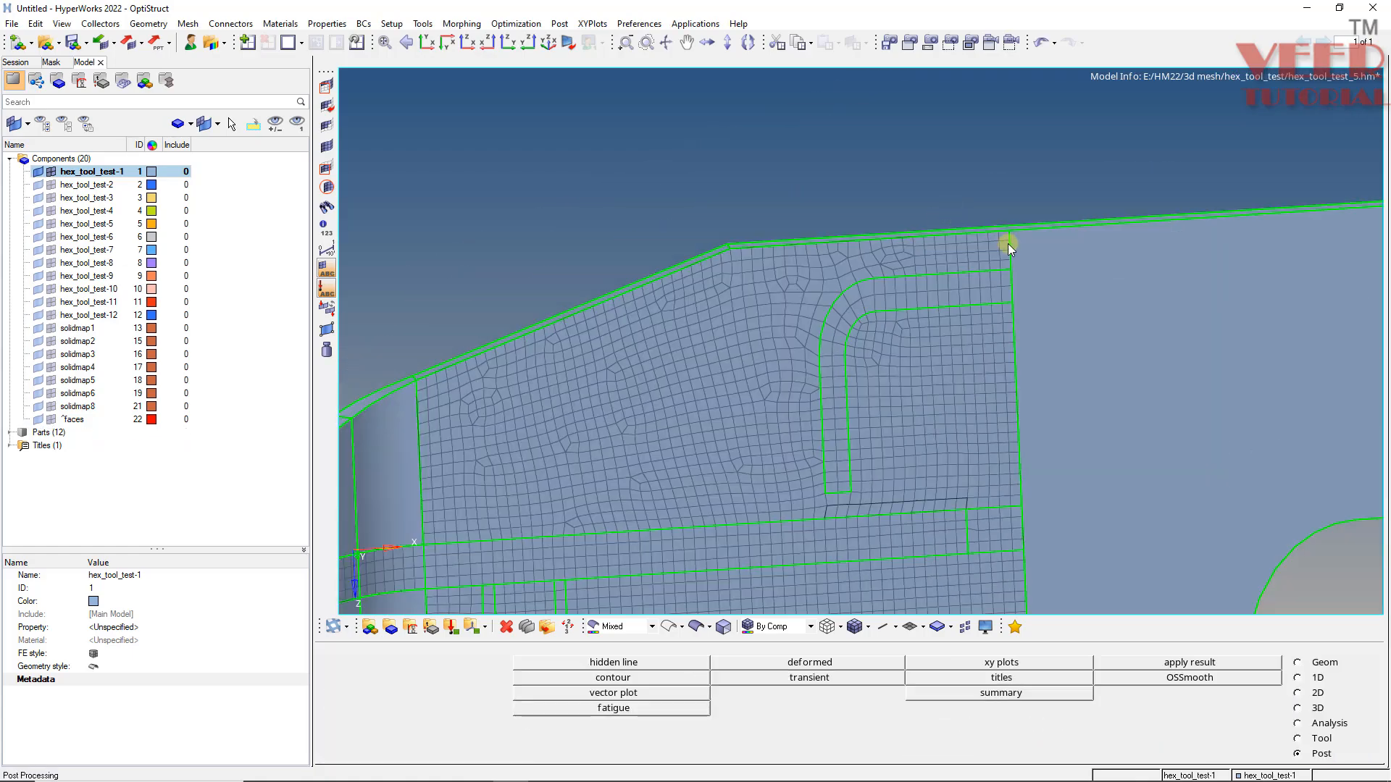
pyautogui.scroll(-4, 992, 362)
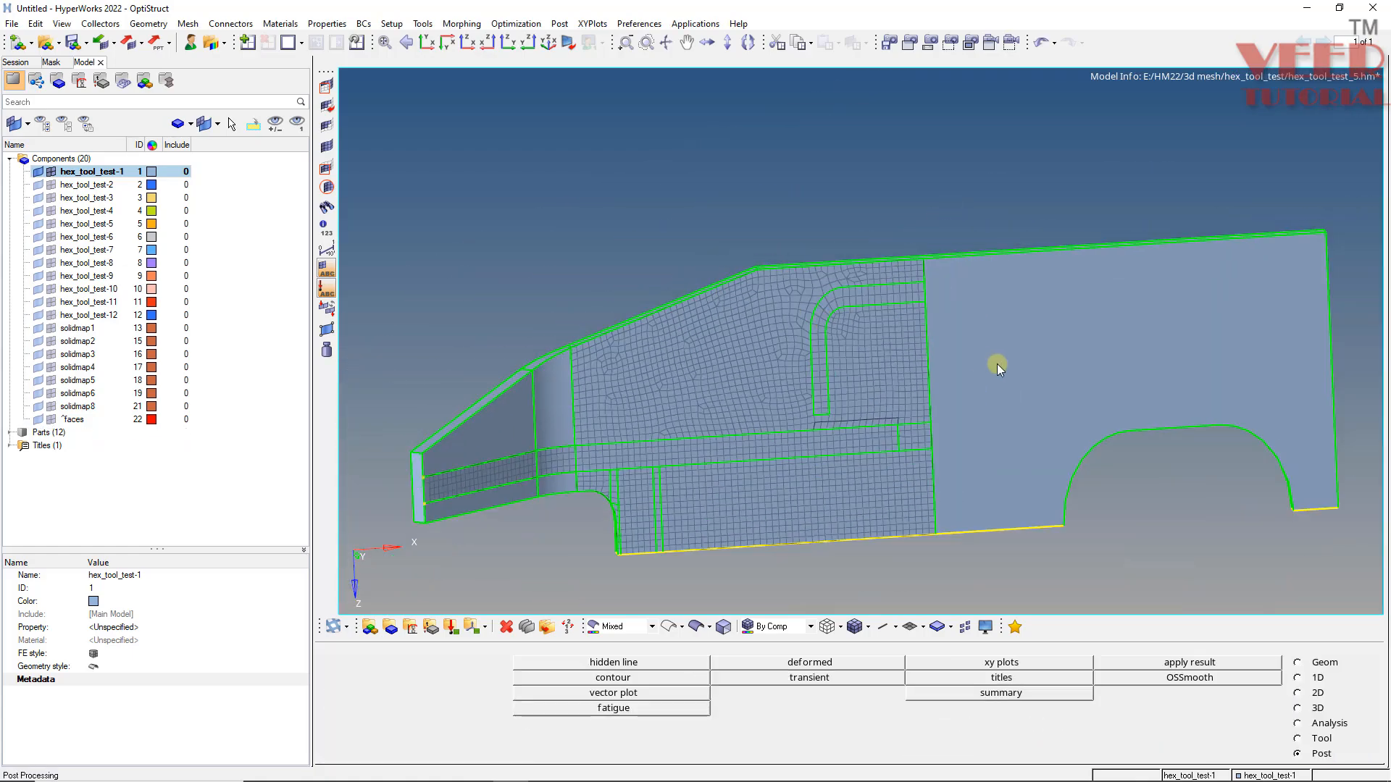
# - Mesh the four flat and curved front surfaces above and below the horizontal strip with quads only at element size 5
pyautogui.scroll(2, 444, 395)
pyautogui.scroll(3, 724, 492)
pyautogui.scroll(2, 703, 458)
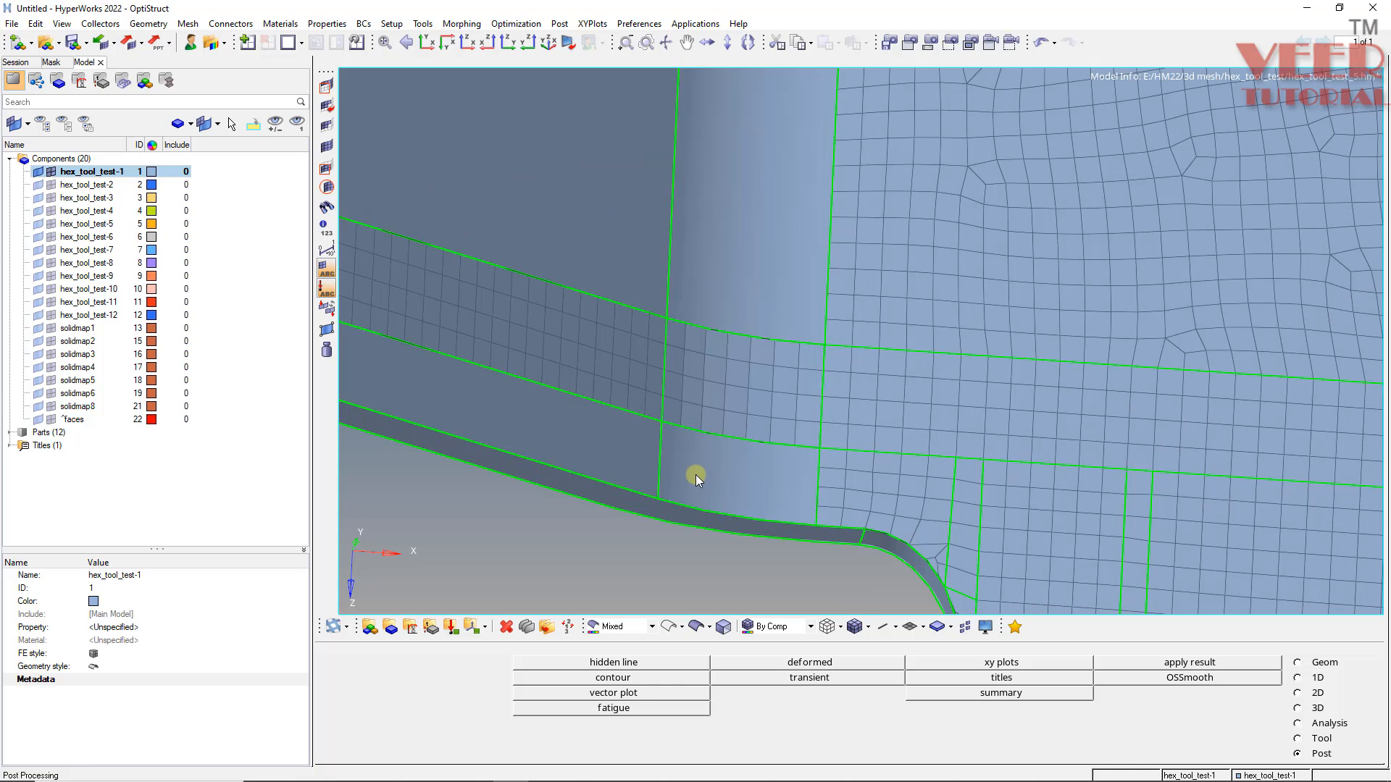
pyautogui.press('F12')
pyautogui.click(329, 663)
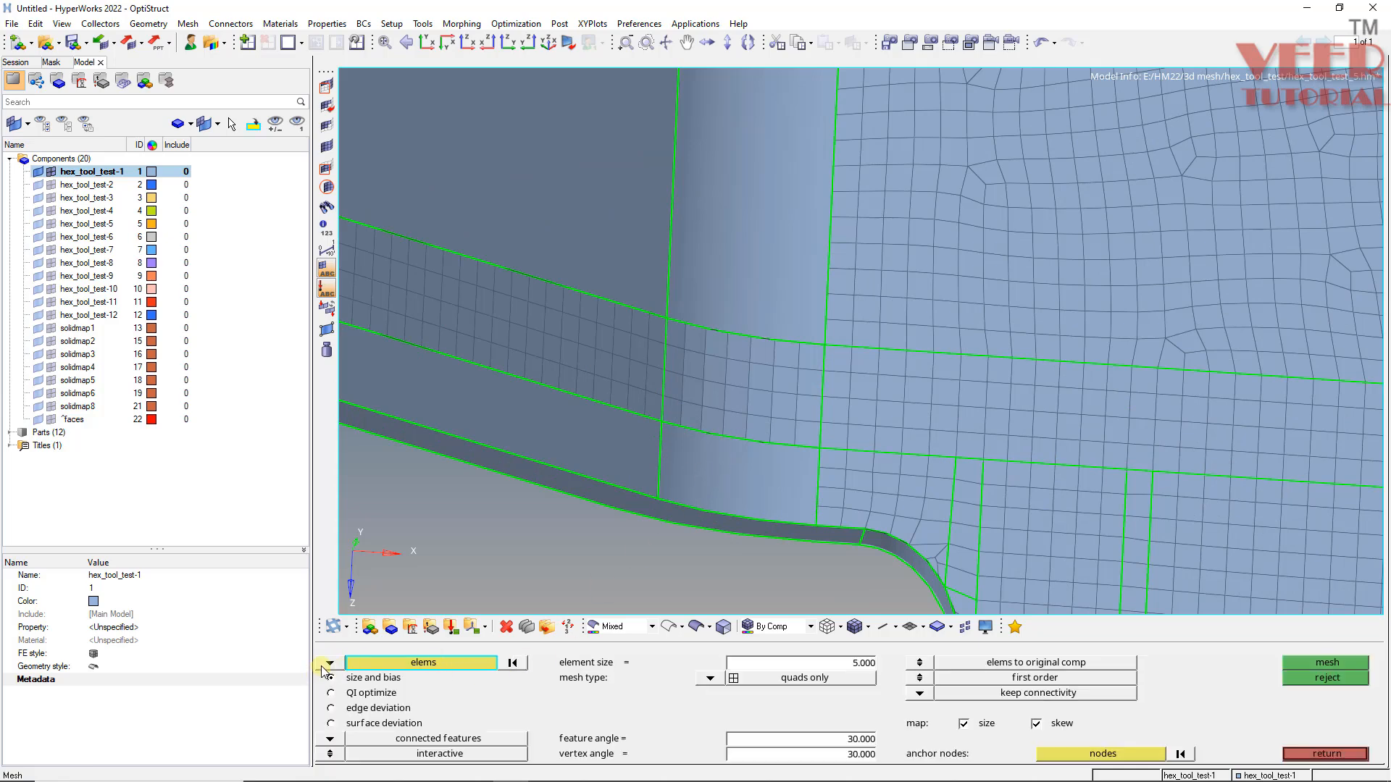
pyautogui.click(384, 694)
pyautogui.click(725, 476)
pyautogui.click(550, 427)
pyautogui.click(562, 243)
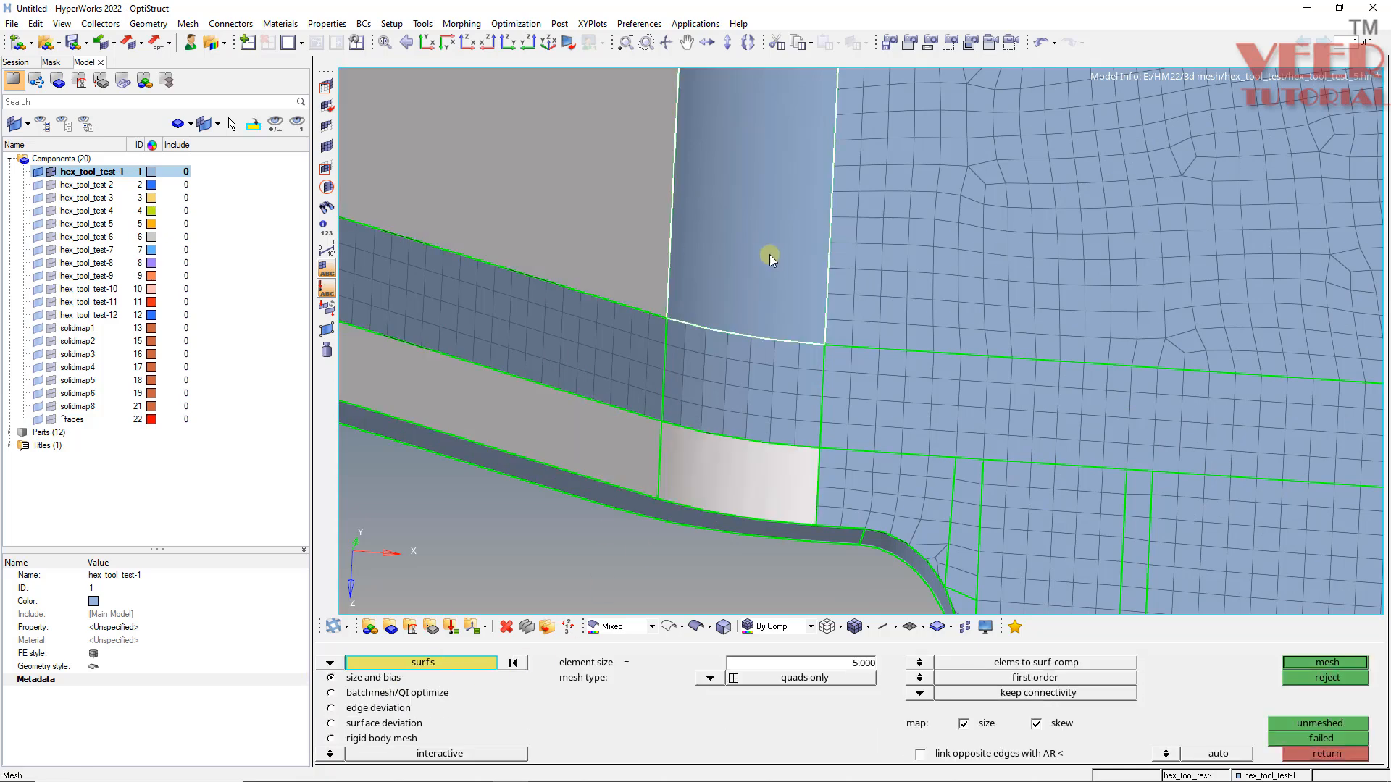
pyautogui.click(775, 250)
pyautogui.scroll(-2, 683, 382)
pyautogui.middleClick(737, 285)
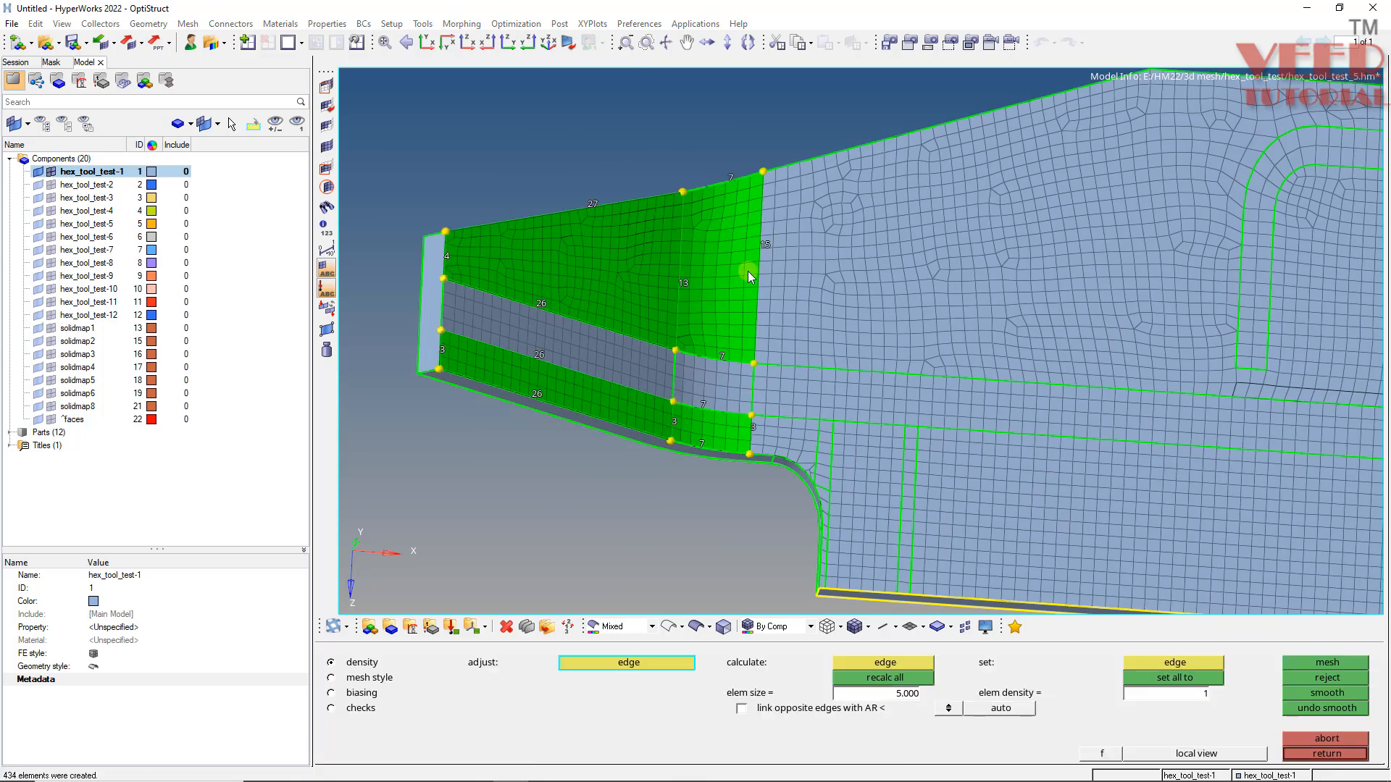
# - Set the element density of the short vertical edges of the front surfaces below the horizontal strip to 4
pyautogui.scroll(4, 748, 352)
pyautogui.scroll(3, 674, 537)
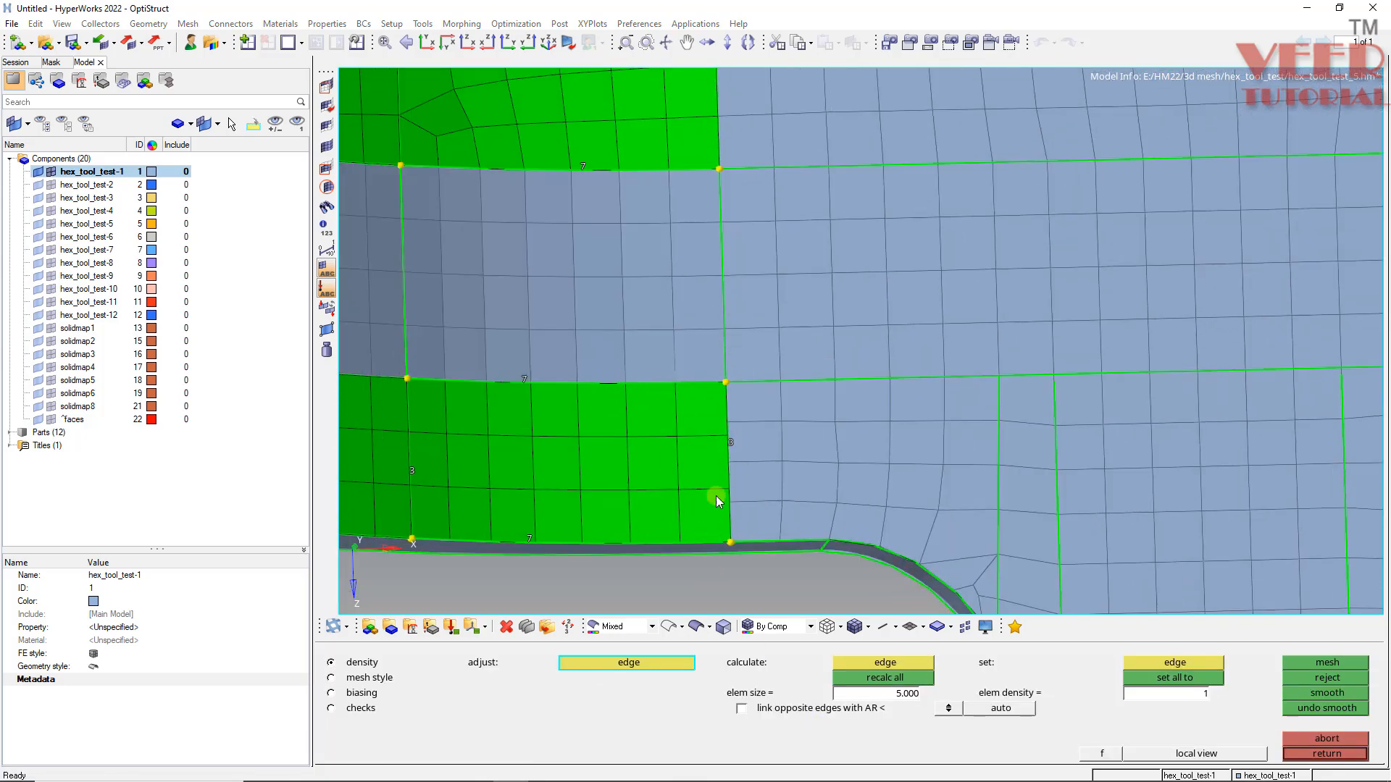
pyautogui.click(732, 442)
pyautogui.click(412, 474)
pyautogui.middleClick(411, 475)
pyautogui.scroll(-4, 884, 450)
pyautogui.scroll(3, 442, 439)
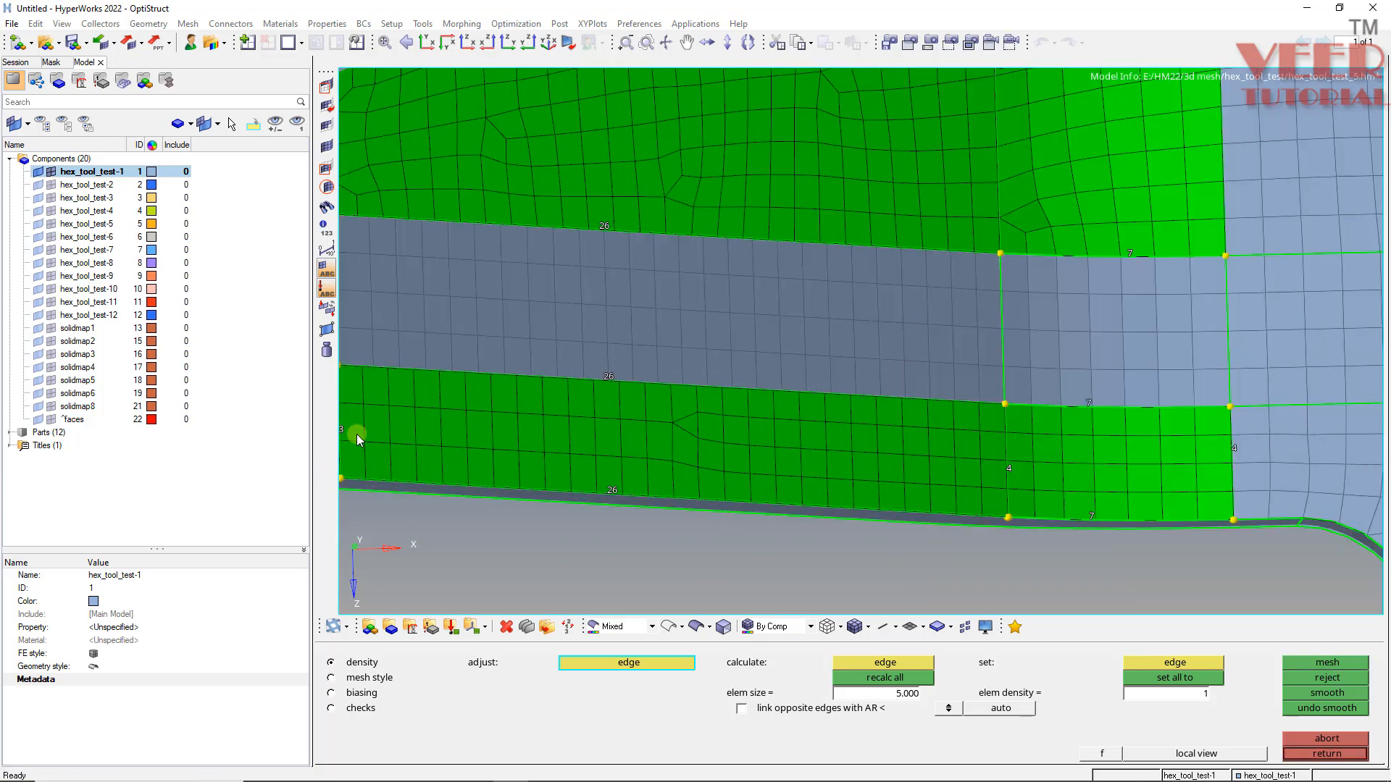
pyautogui.scroll(-3, 377, 434)
pyautogui.click(397, 427)
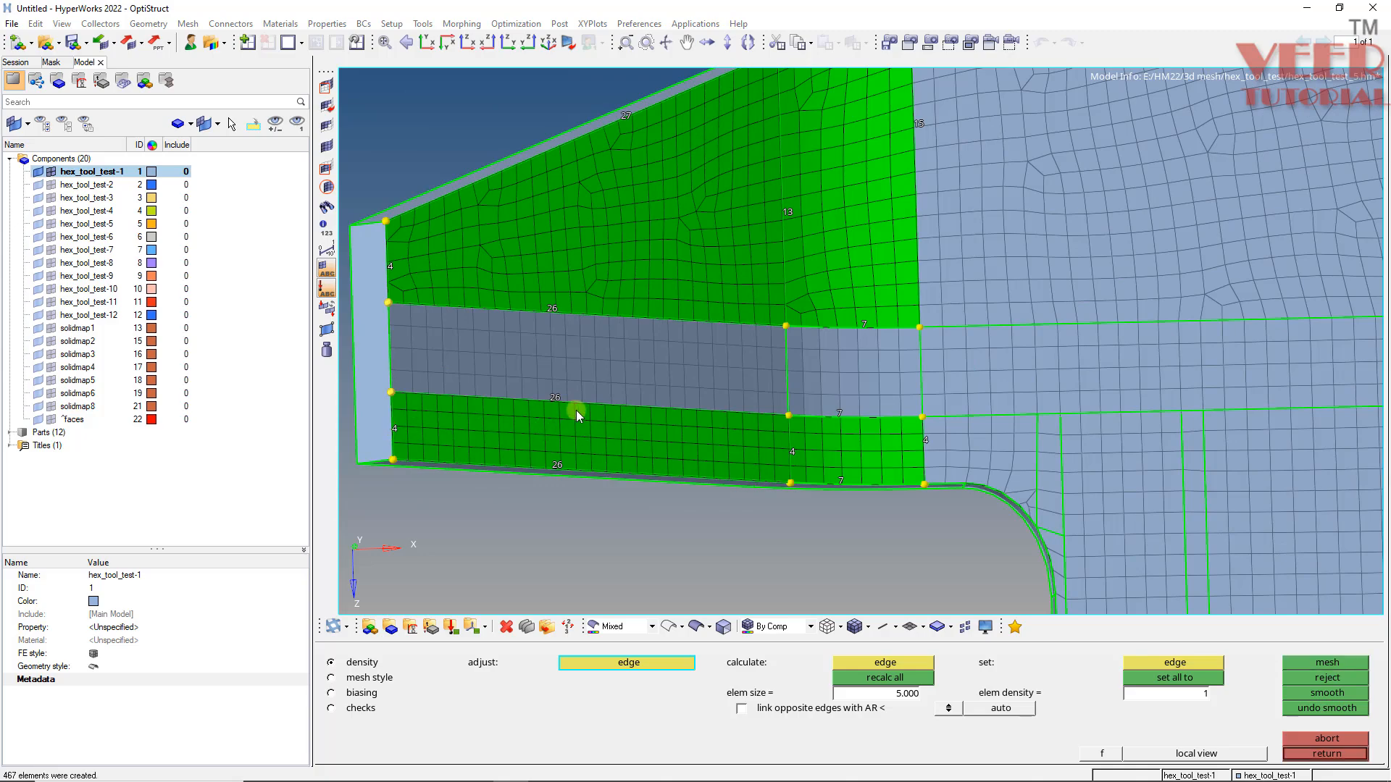
# - Try a lower element density on the two long edges of the flat front surface below the horizontal strip
pyautogui.scroll(4, 609, 362)
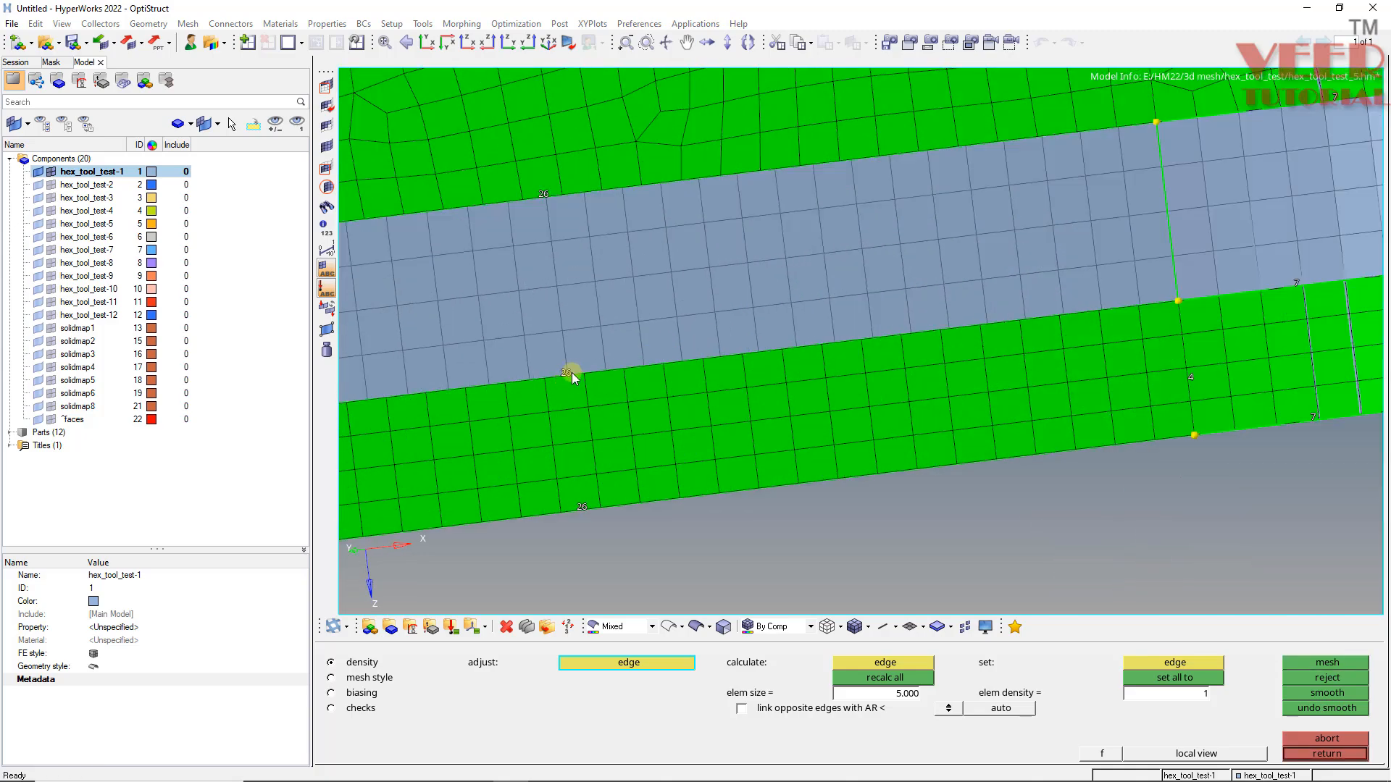
pyautogui.keyDown('ctrl'); pyautogui.moveTo(534, 441); pyautogui.dragTo(665, 398); pyautogui.keyUp('ctrl')
pyautogui.scroll(-3, 629, 386)
pyautogui.scroll(3, 616, 381)
pyautogui.rightClick(599, 372)
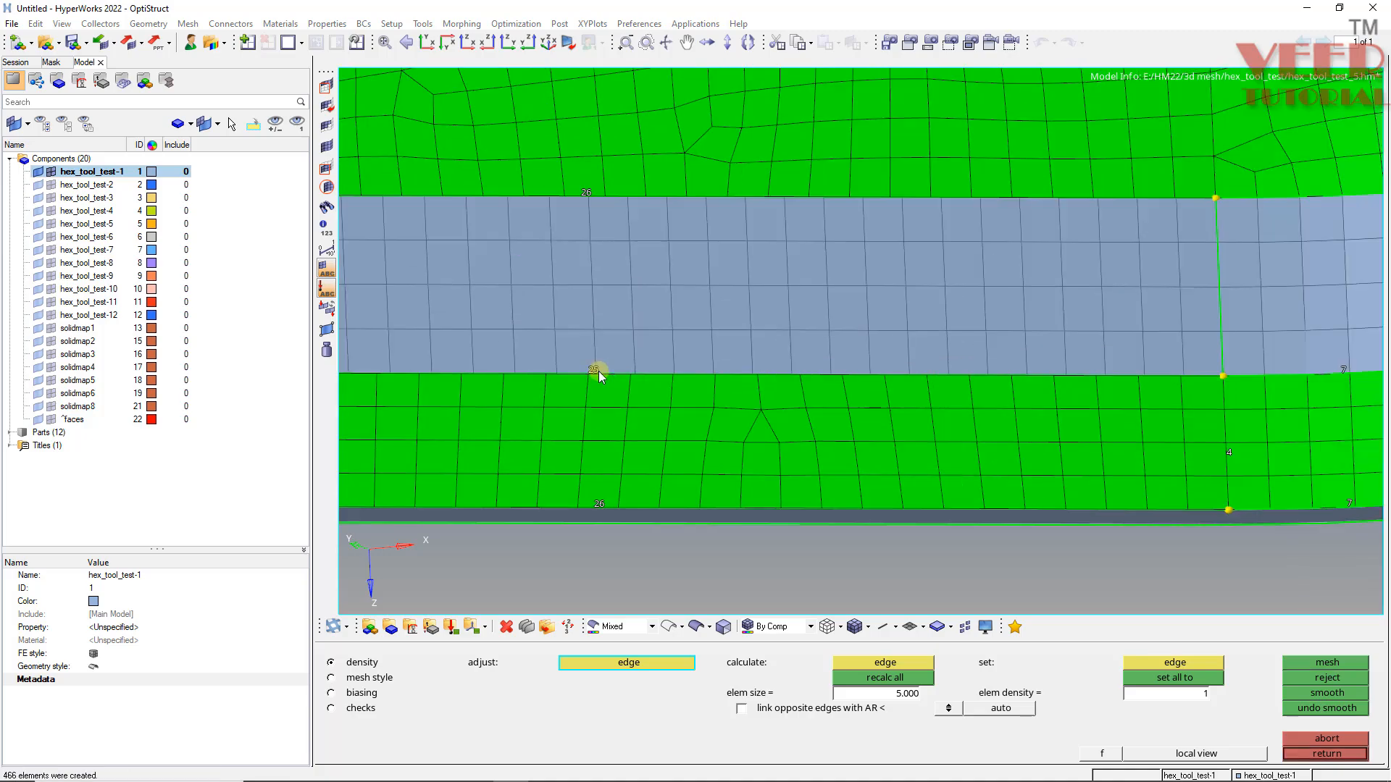
pyautogui.keyDown('ctrl'); pyautogui.moveTo(599, 371); pyautogui.dragTo(587, 511); pyautogui.keyUp('ctrl')
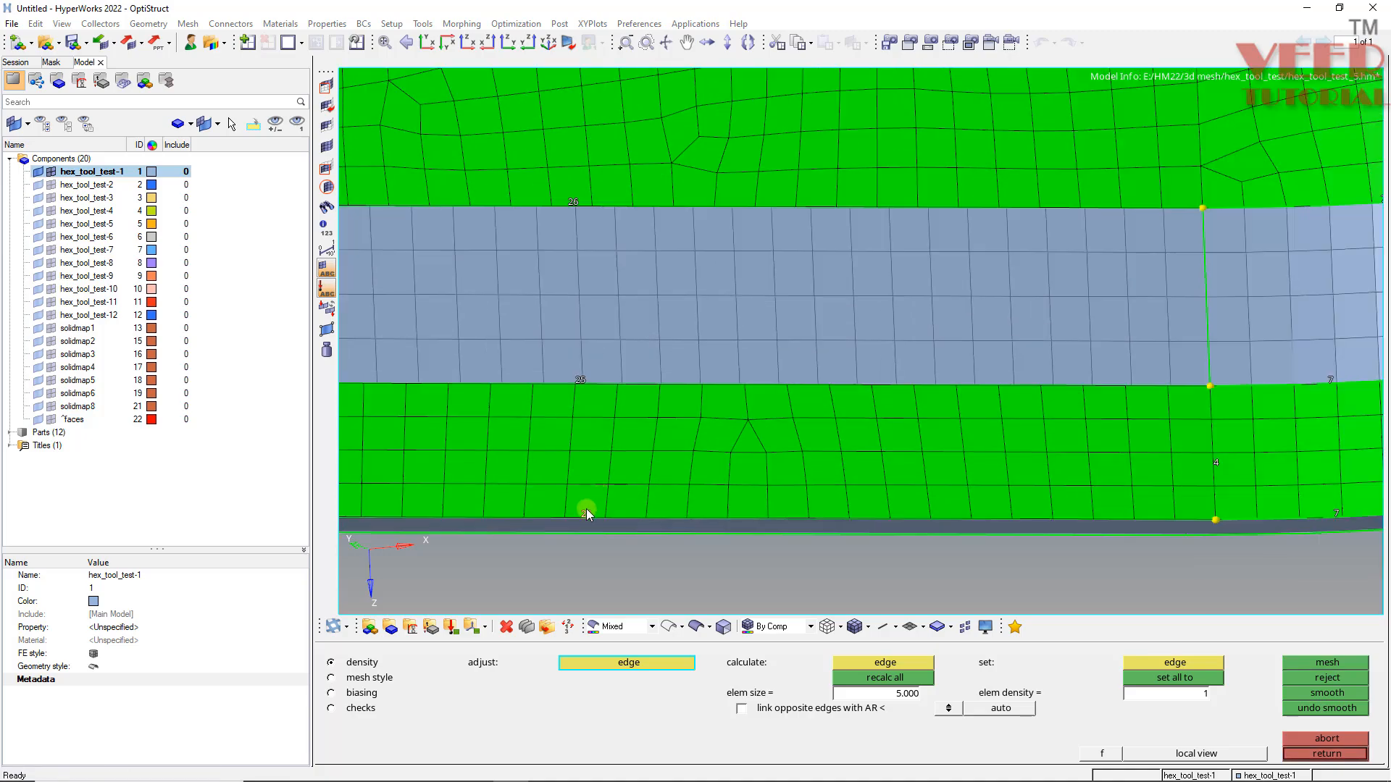
pyautogui.rightClick(584, 512)
pyautogui.scroll(-3, 642, 421)
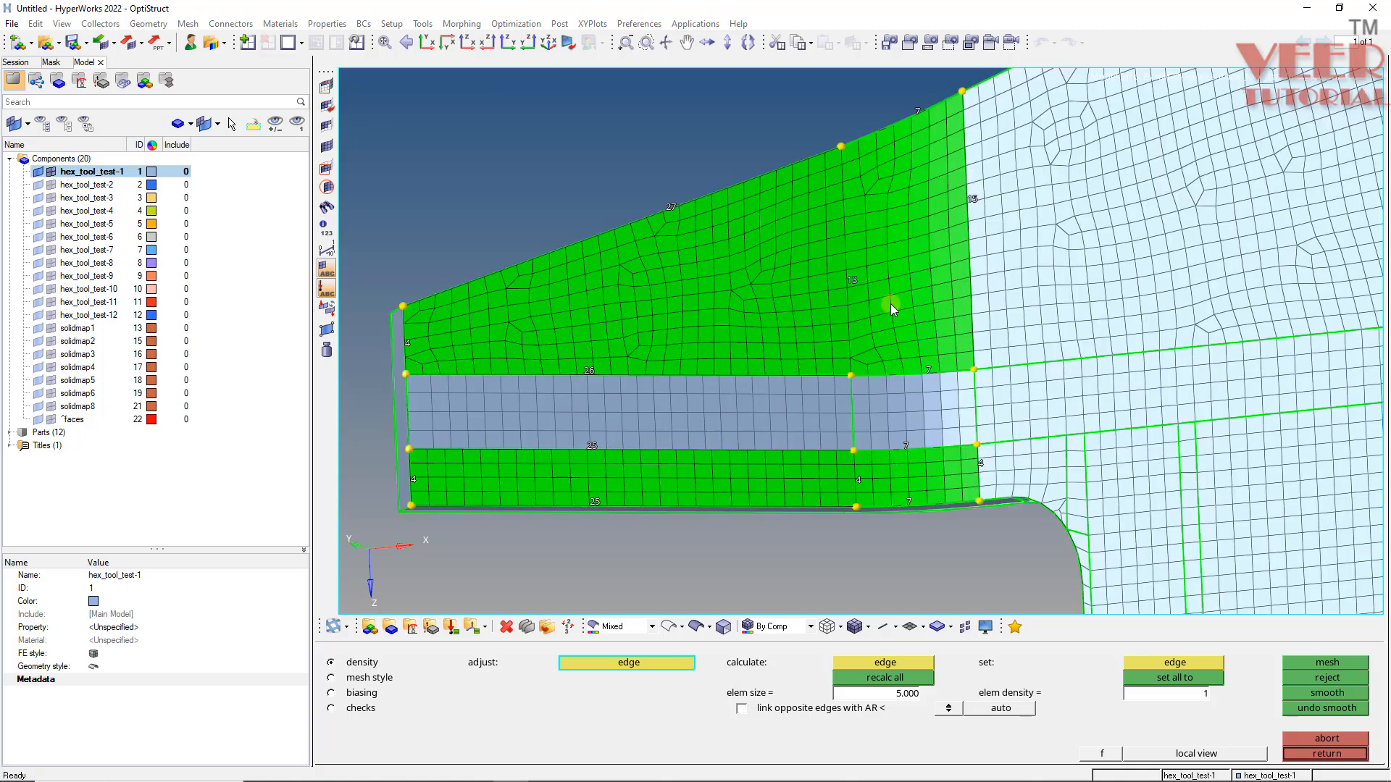
# - Set the element density of the shared vertical edge between the two upper front surfaces to 15 and remesh
pyautogui.scroll(3, 878, 293)
pyautogui.keyDown('ctrl'); pyautogui.moveTo(875, 287); pyautogui.dragTo(676, 414); pyautogui.keyUp('ctrl')
pyautogui.scroll(-3, 677, 415)
pyautogui.scroll(2, 796, 226)
pyautogui.scroll(1, 753, 274)
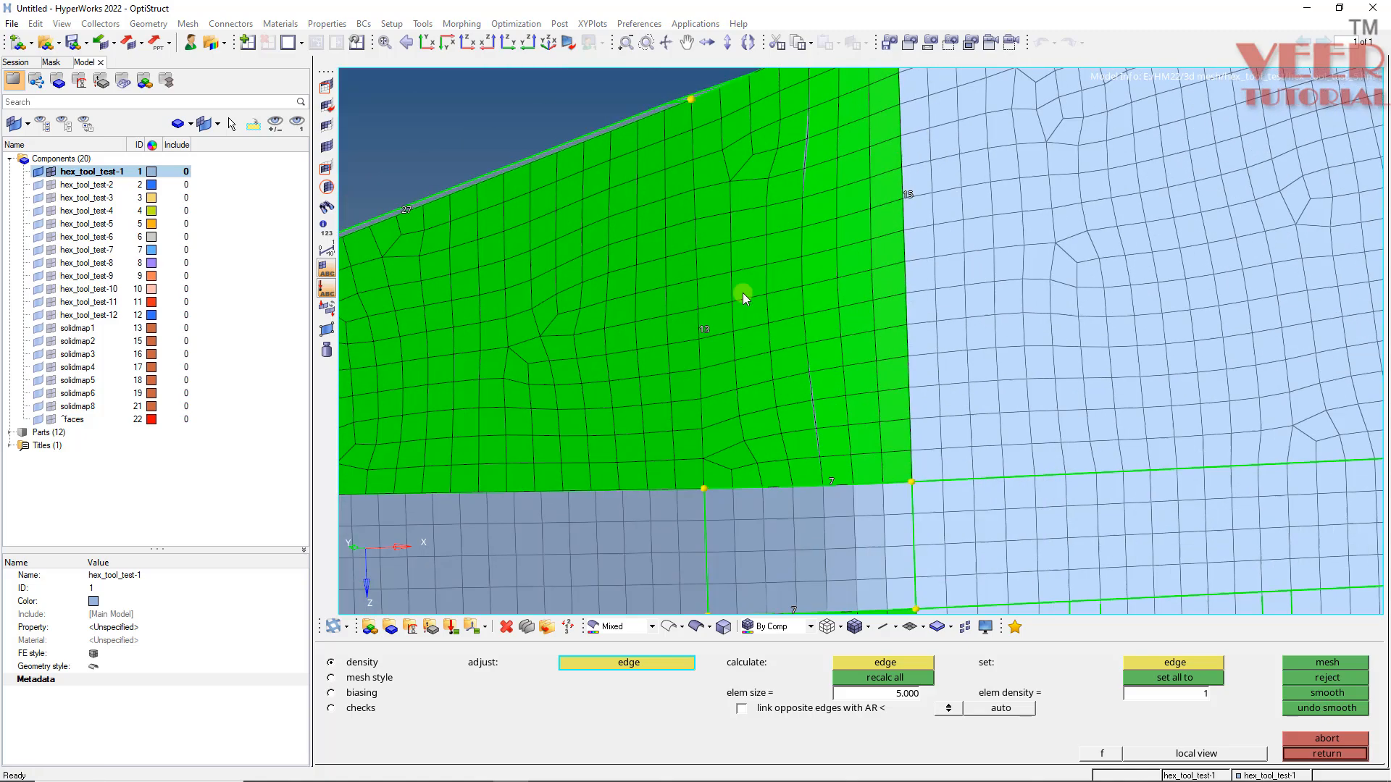
pyautogui.click(713, 336)
pyautogui.click(713, 336)
pyautogui.click(712, 336)
pyautogui.middleClick(713, 336)
pyautogui.rightClick(711, 333)
pyautogui.middleClick(710, 332)
pyautogui.scroll(-3, 706, 381)
pyautogui.scroll(4, 753, 439)
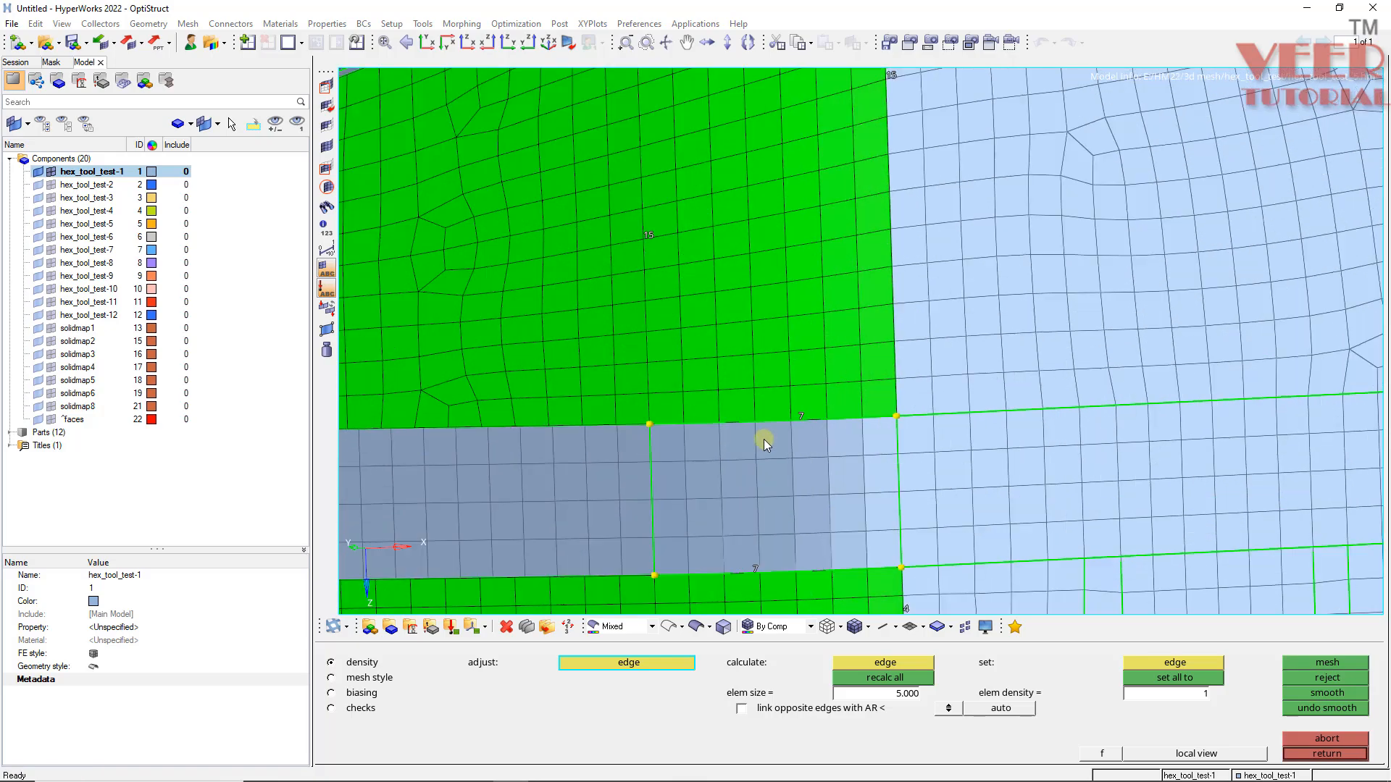
# - Set the element density to 27 on the long lower edge of the flat front surface above the horizontal strip
pyautogui.scroll(-2, 787, 450)
pyautogui.scroll(1, 600, 439)
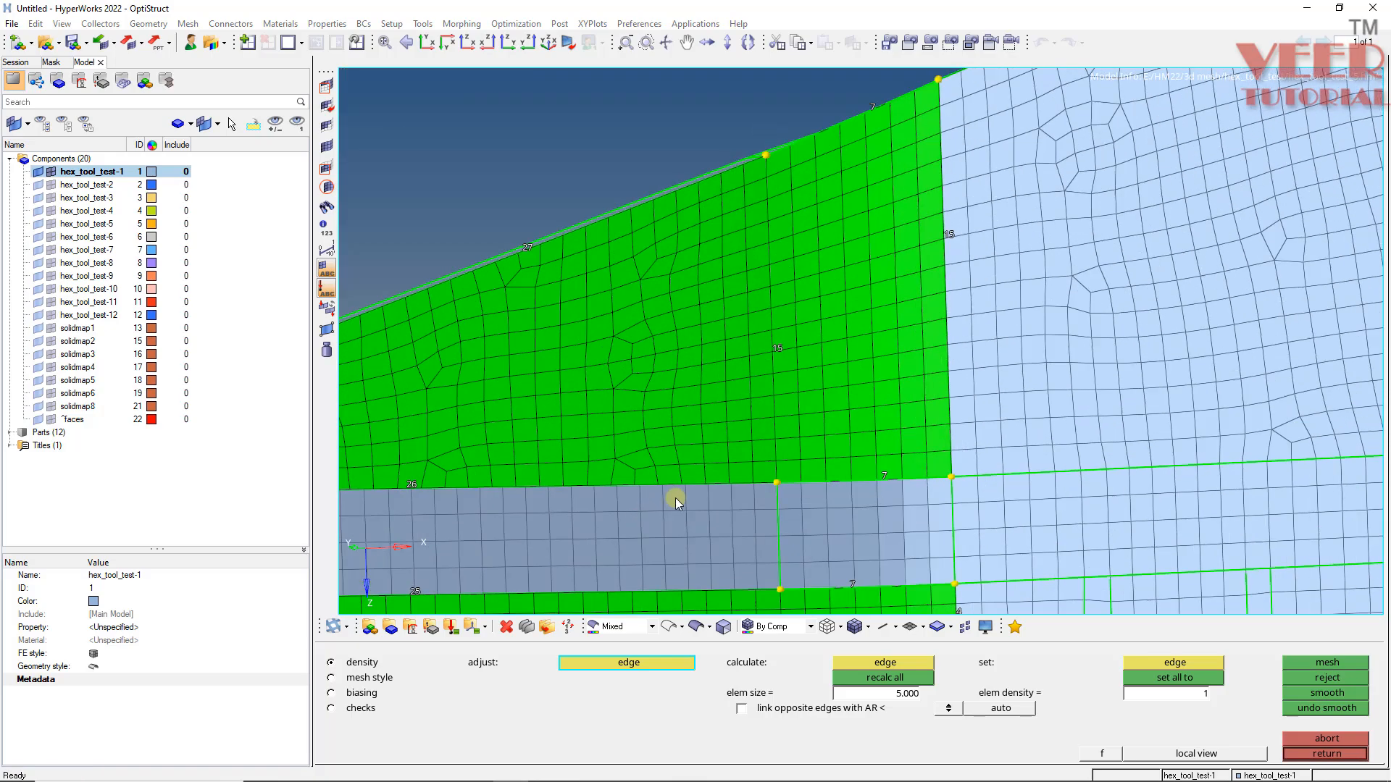
pyautogui.scroll(-3, 479, 484)
pyautogui.scroll(4, 668, 477)
pyautogui.scroll(-3, 682, 456)
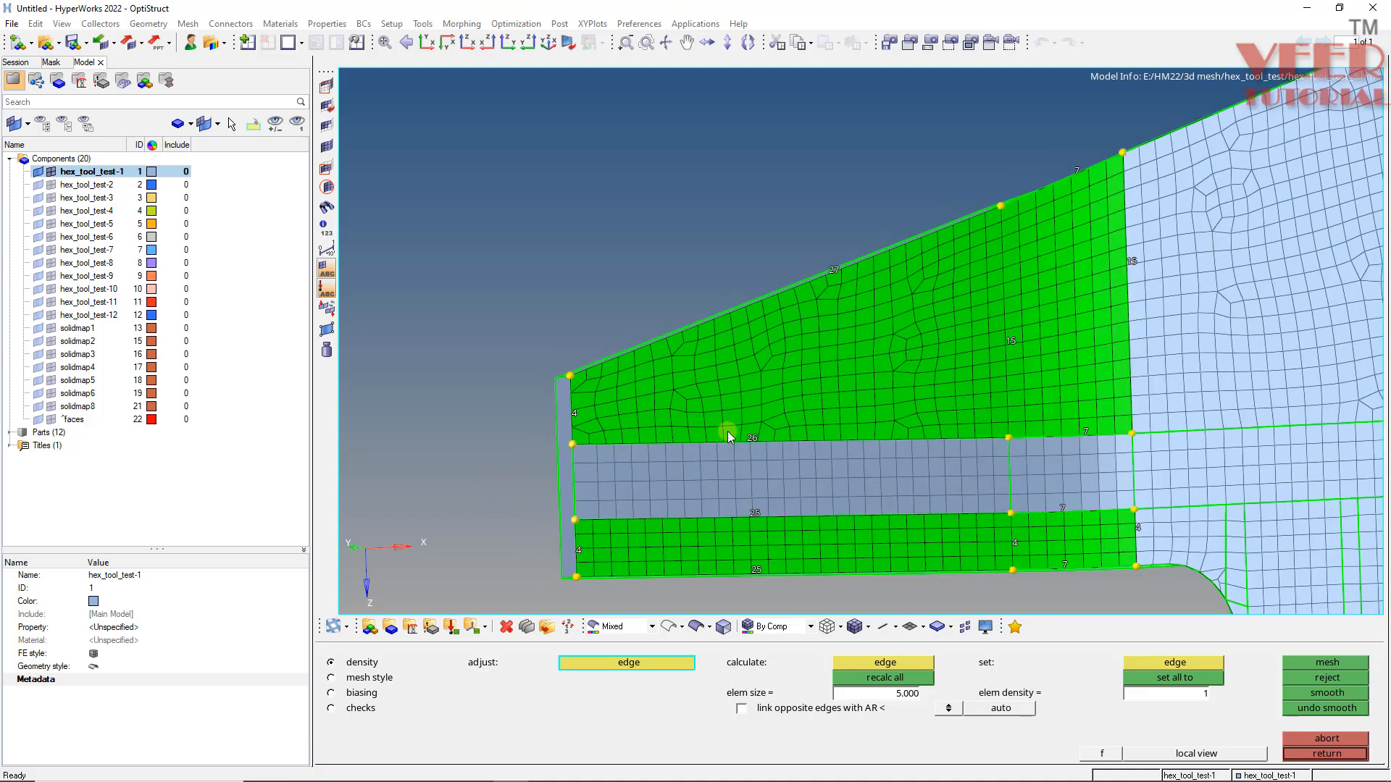
pyautogui.scroll(2, 838, 461)
pyautogui.keyDown('ctrl'); pyautogui.moveTo(882, 463); pyautogui.dragTo(853, 378); pyautogui.keyUp('ctrl')
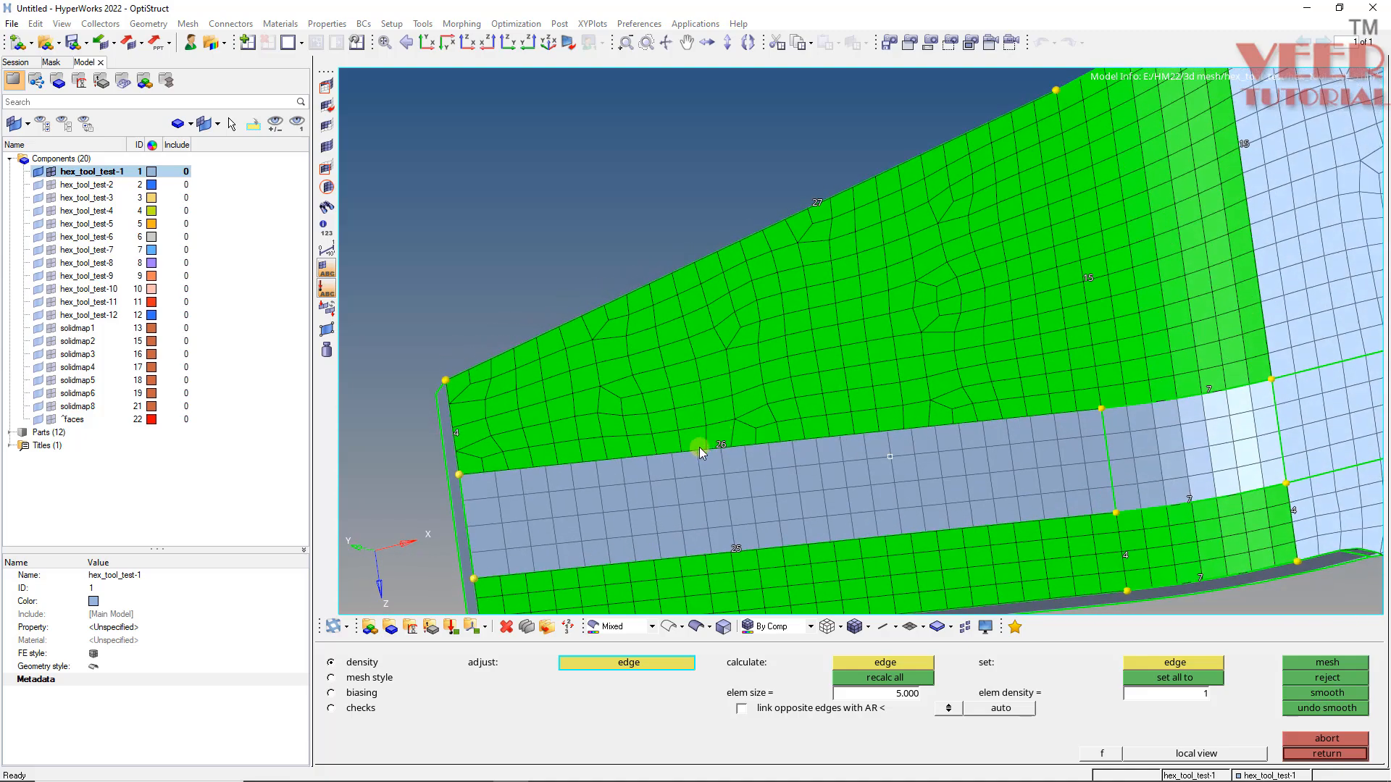
pyautogui.scroll(1, 702, 443)
pyautogui.click(730, 445)
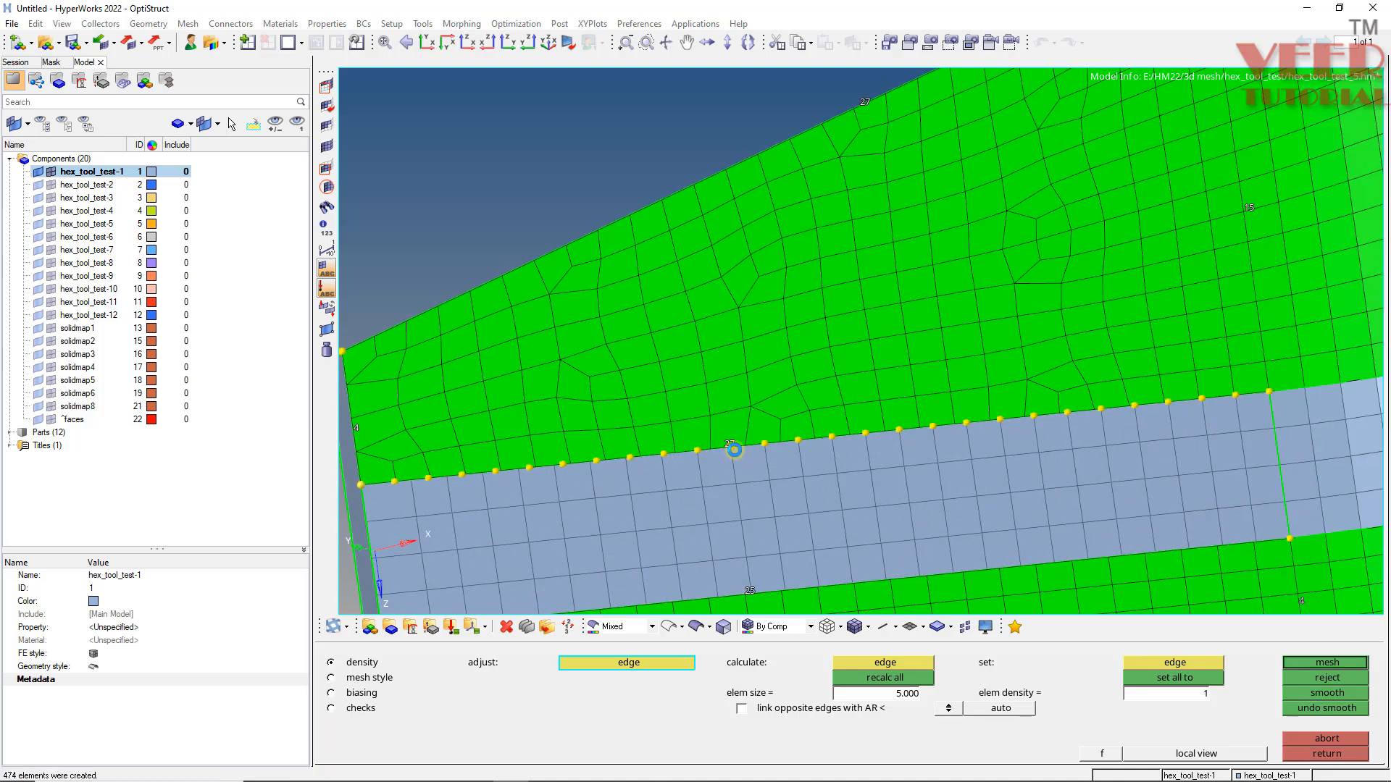
pyautogui.scroll(-2, 621, 367)
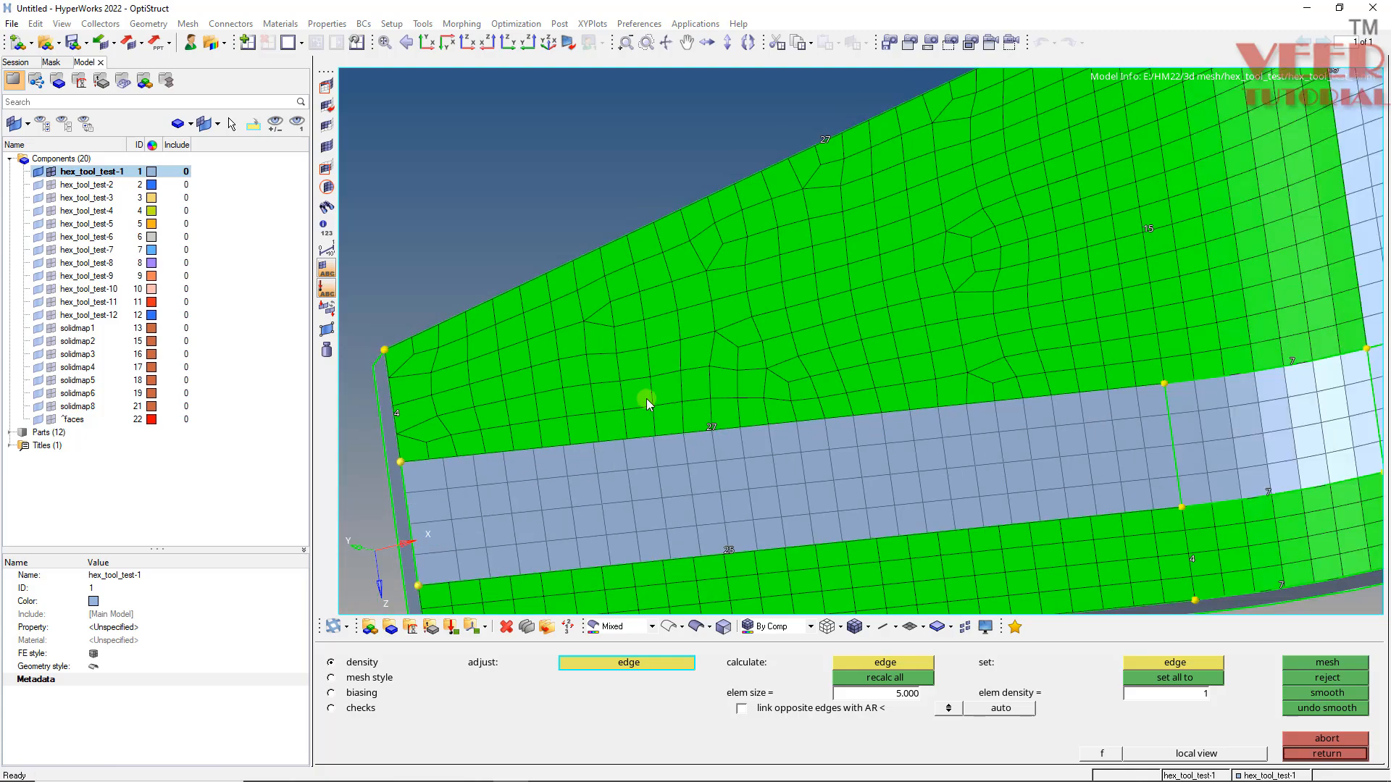
# - Set the element density to 27 on both long edges of the flat front surface below the strip and accept the mesh
pyautogui.keyDown('ctrl'); pyautogui.moveTo(621, 367); pyautogui.dragTo(676, 489); pyautogui.keyUp('ctrl')
pyautogui.scroll(2, 665, 476)
pyautogui.click(665, 475)
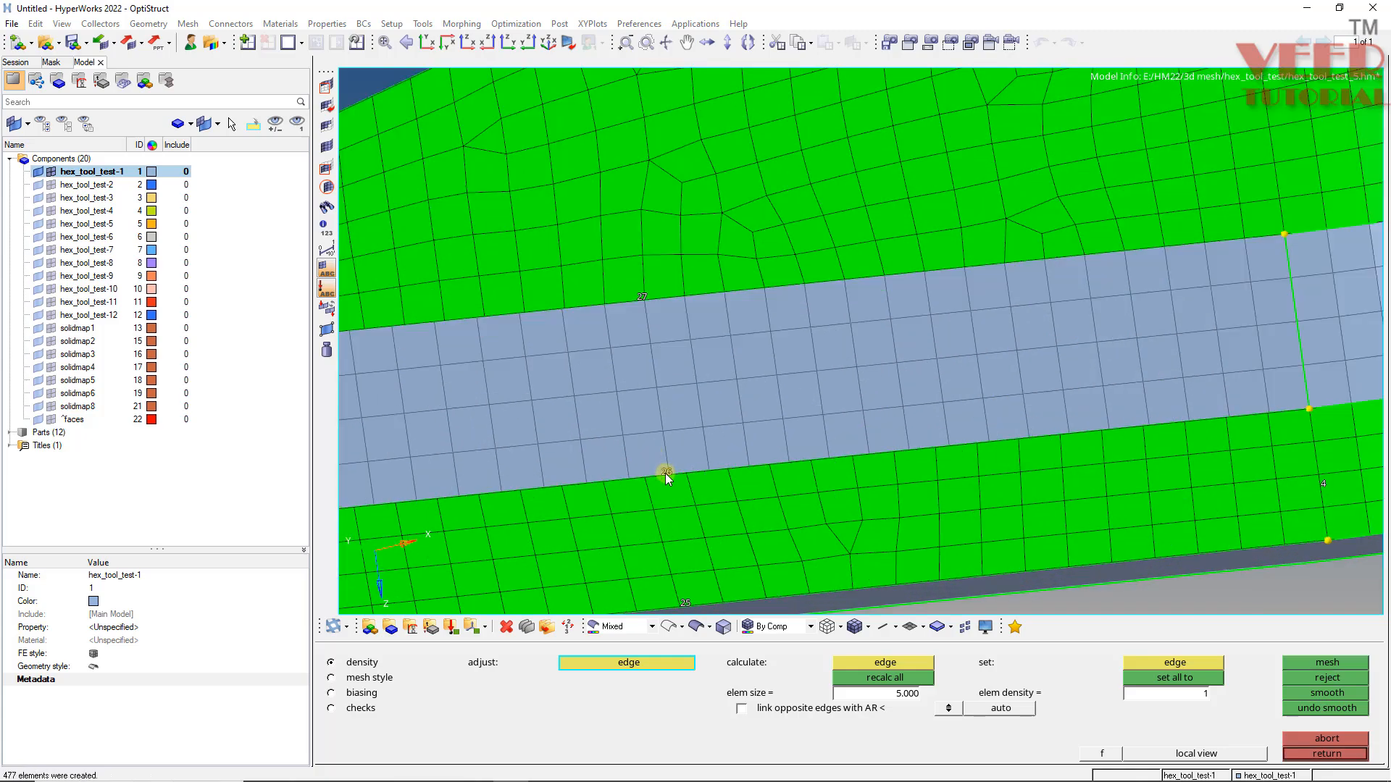
pyautogui.scroll(-3, 635, 385)
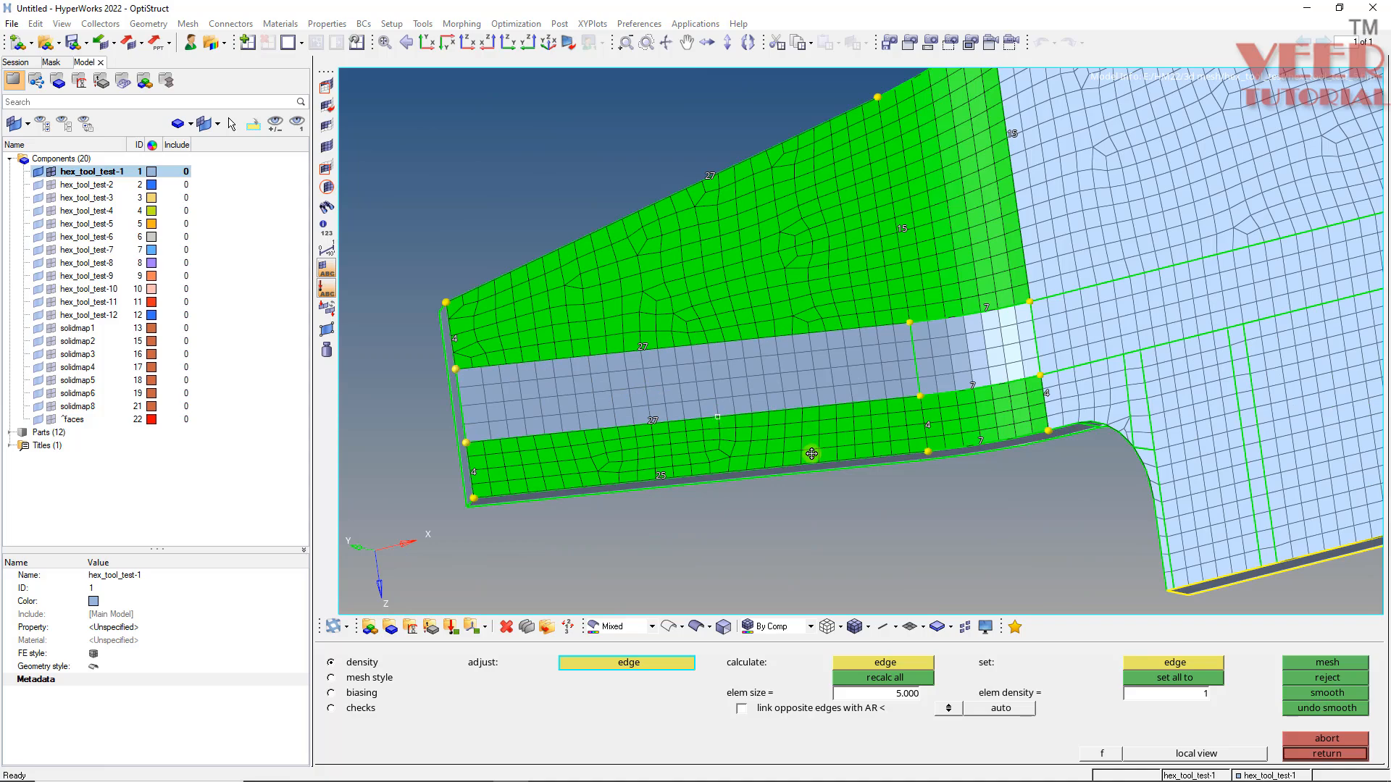
pyautogui.scroll(4, 637, 458)
pyautogui.click(670, 502)
pyautogui.click(671, 502)
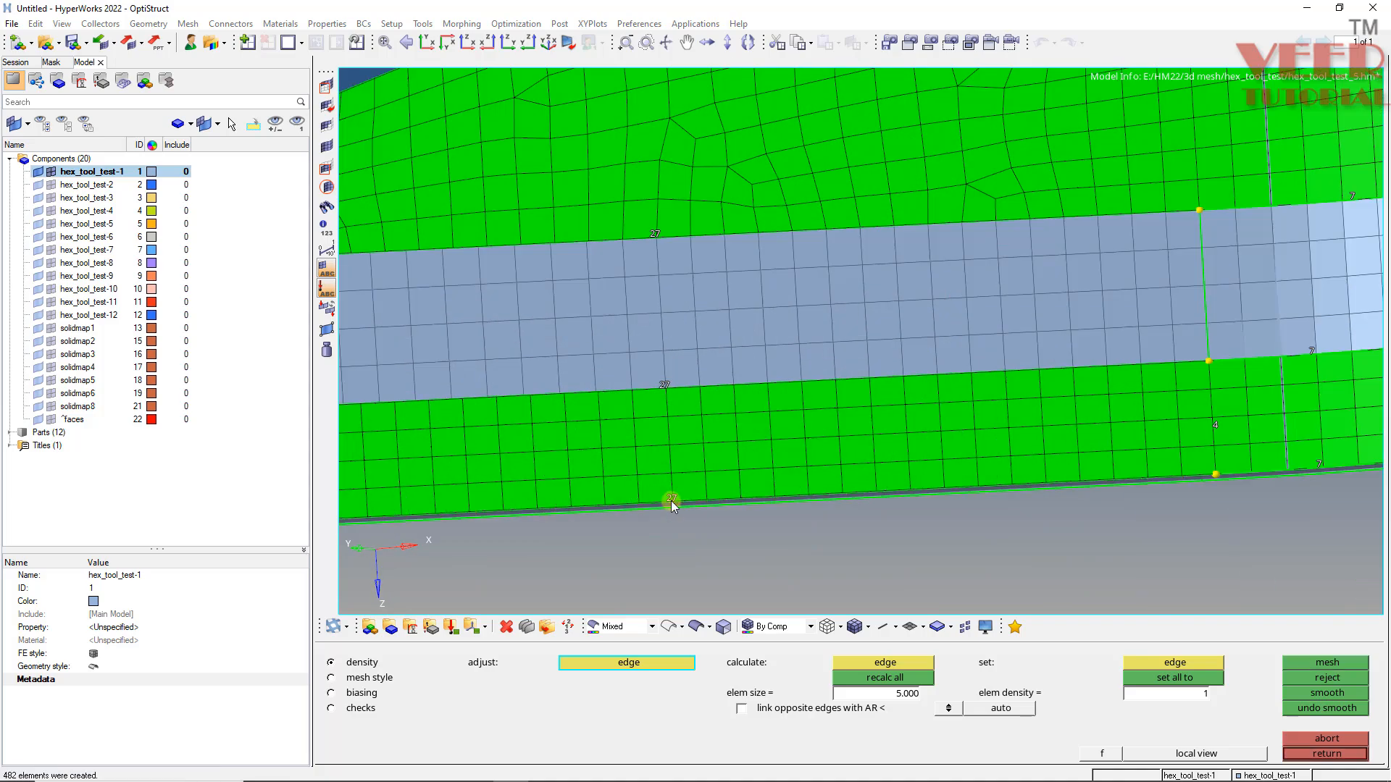
pyautogui.scroll(-3, 672, 493)
pyautogui.scroll(1, 555, 359)
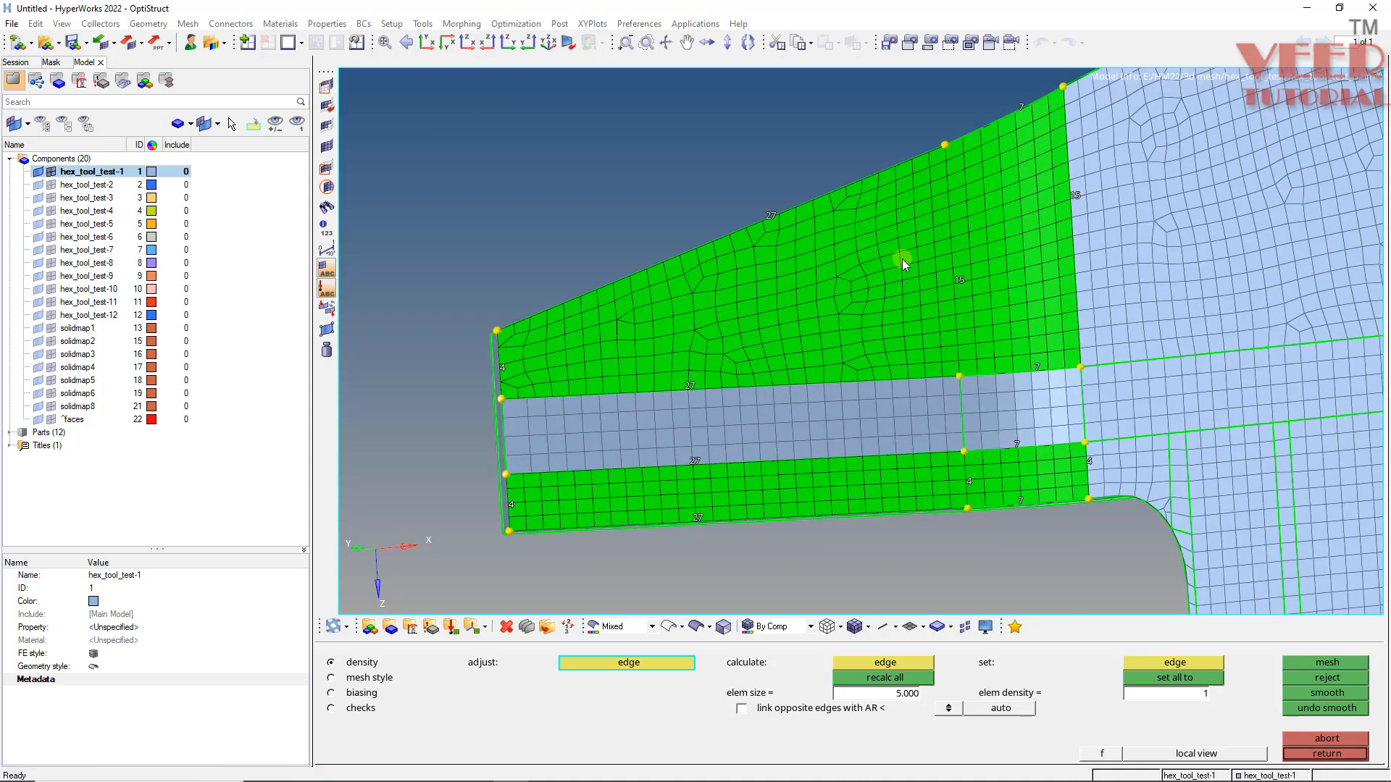
pyautogui.middleClick(879, 249)
pyautogui.middleClick(976, 359)
# - Preview and equivalence the coincident nodes of hex_tool_test-1 at tolerance 0.1, and check the component for free edges
pyautogui.hotkey('shift', 'F3')
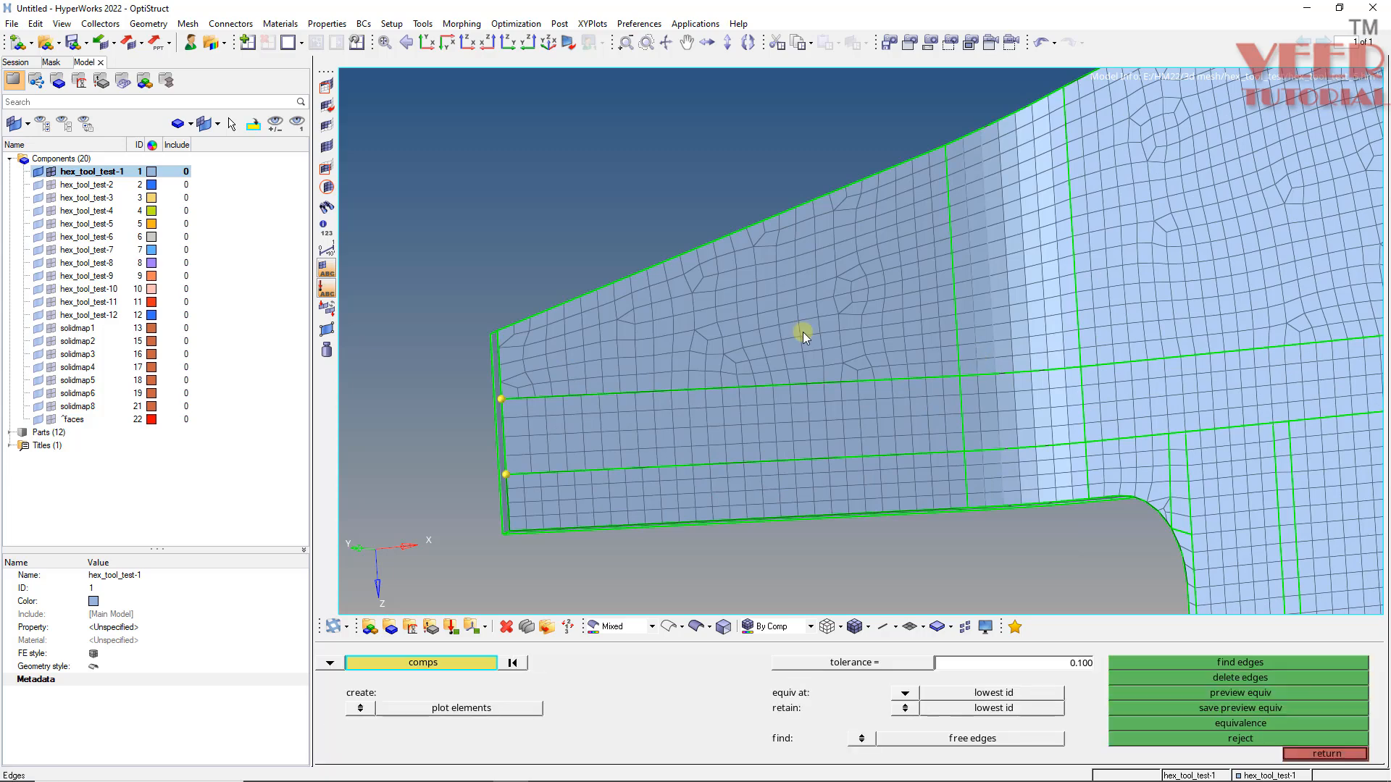
pyautogui.click(1228, 694)
pyautogui.click(1242, 723)
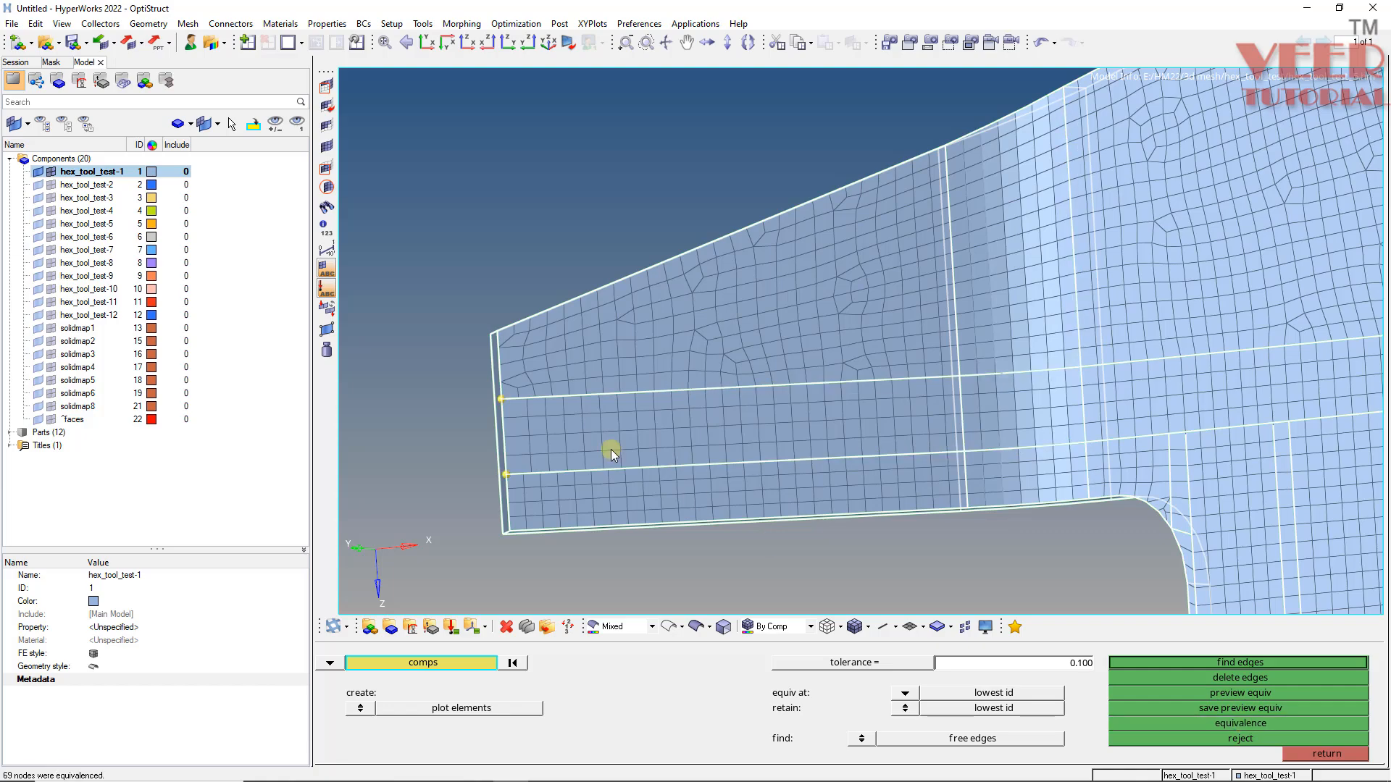
pyautogui.middleClick(589, 417)
# - Delete the first row of elements directly below the horizontal strip, from the front end to about a third of its flat length
pyautogui.scroll(4, 591, 362)
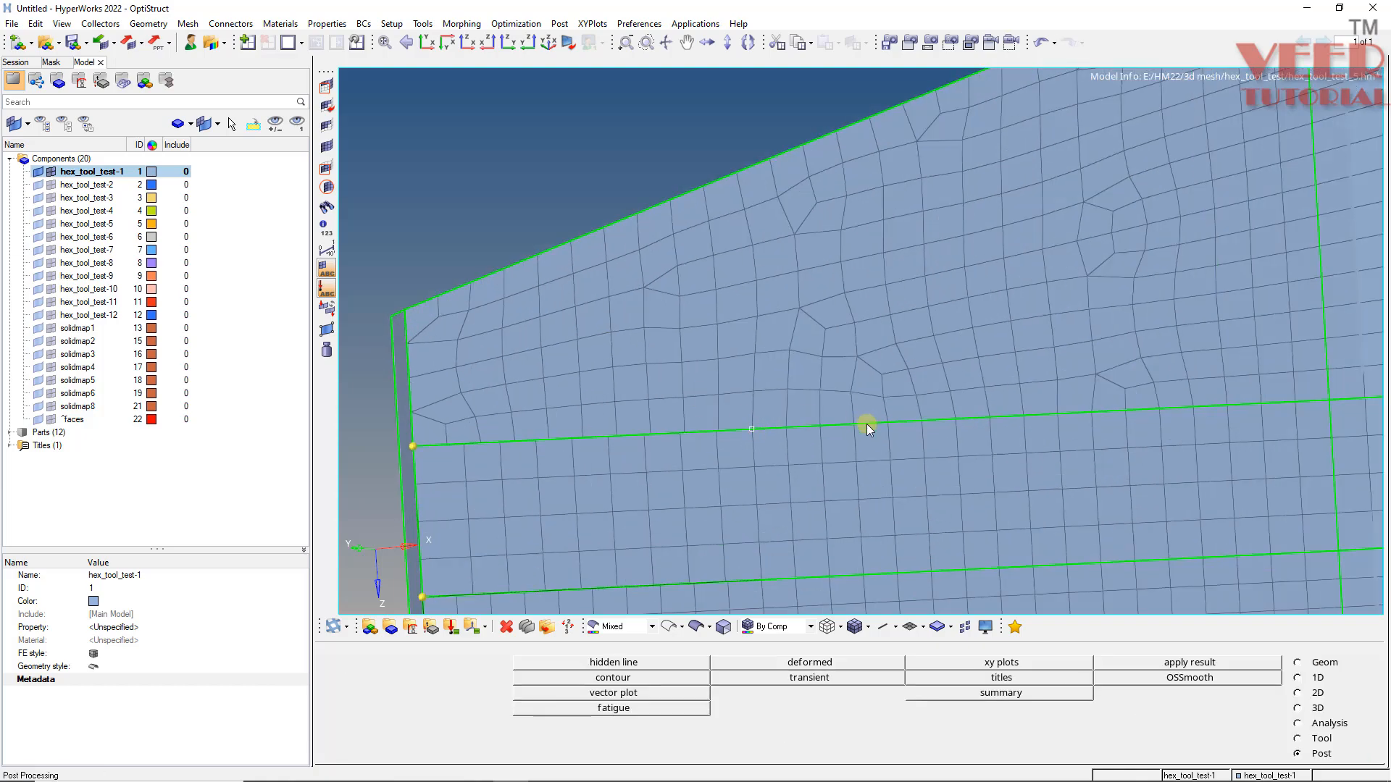
pyautogui.keyDown('ctrl'); pyautogui.moveTo(630, 426); pyautogui.dragTo(691, 482); pyautogui.keyUp('ctrl')
pyautogui.press('F2')
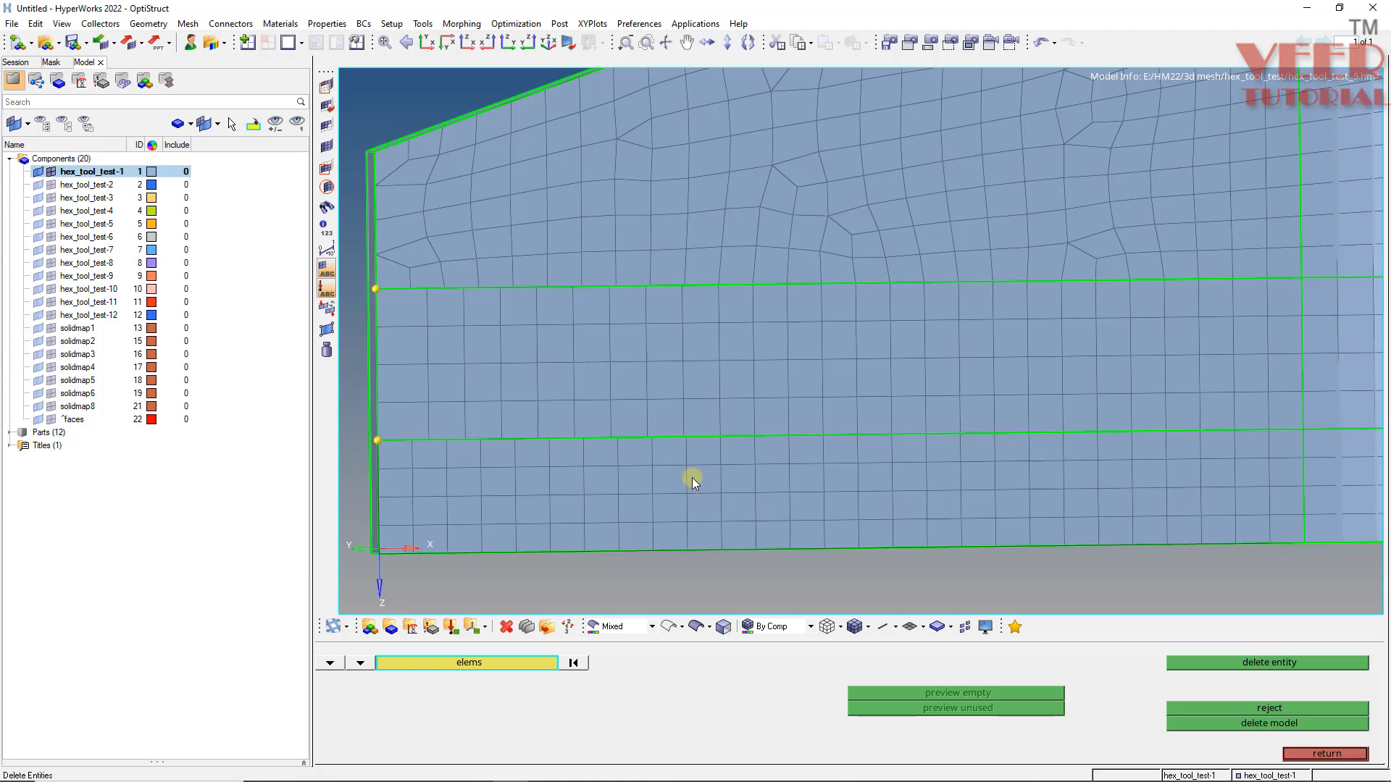
pyautogui.keyDown('shift'); pyautogui.moveTo(680, 439); pyautogui.dragTo(392, 472); pyautogui.keyUp('shift')
pyautogui.click(699, 453)
pyautogui.middleClick(698, 455)
# - Clear all temporary nodes from the model
pyautogui.hotkey('shift', 'r')
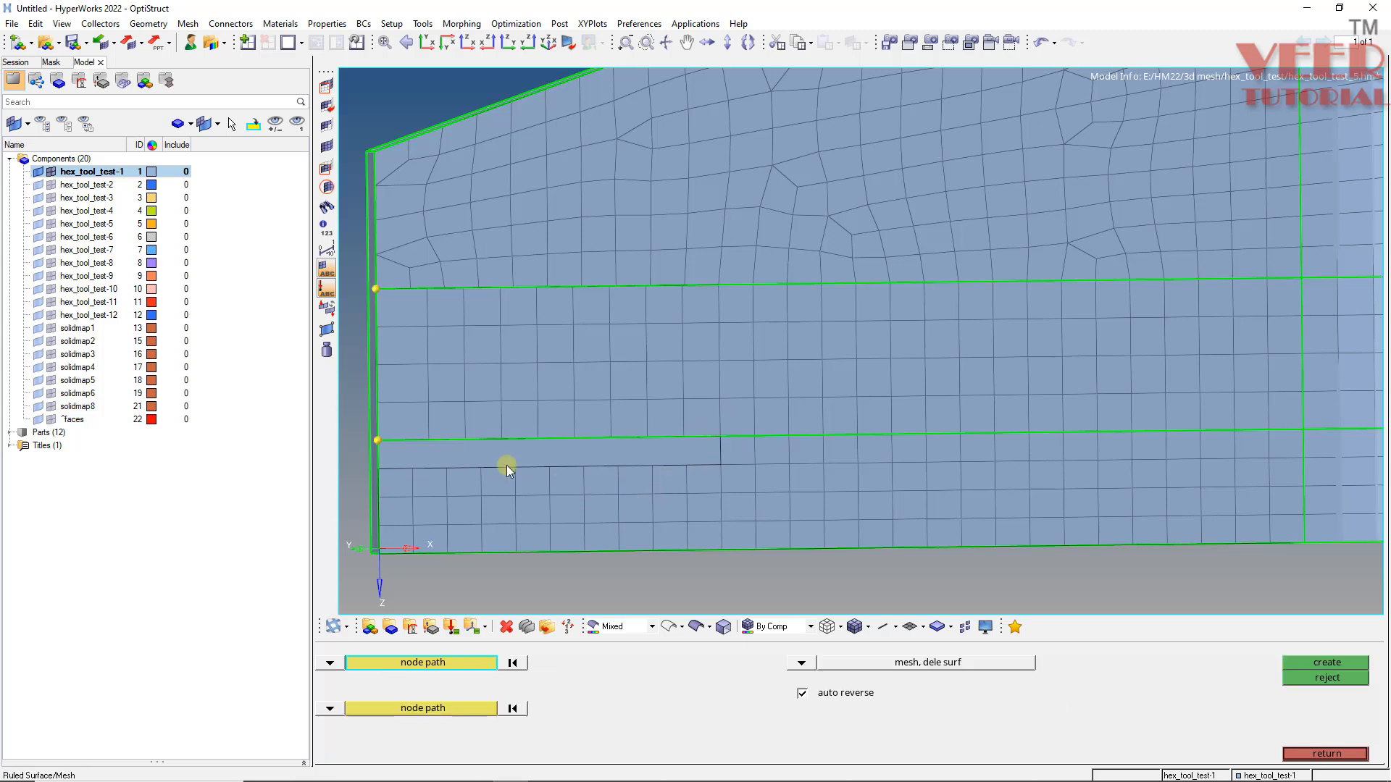
pyautogui.middleClick(430, 442)
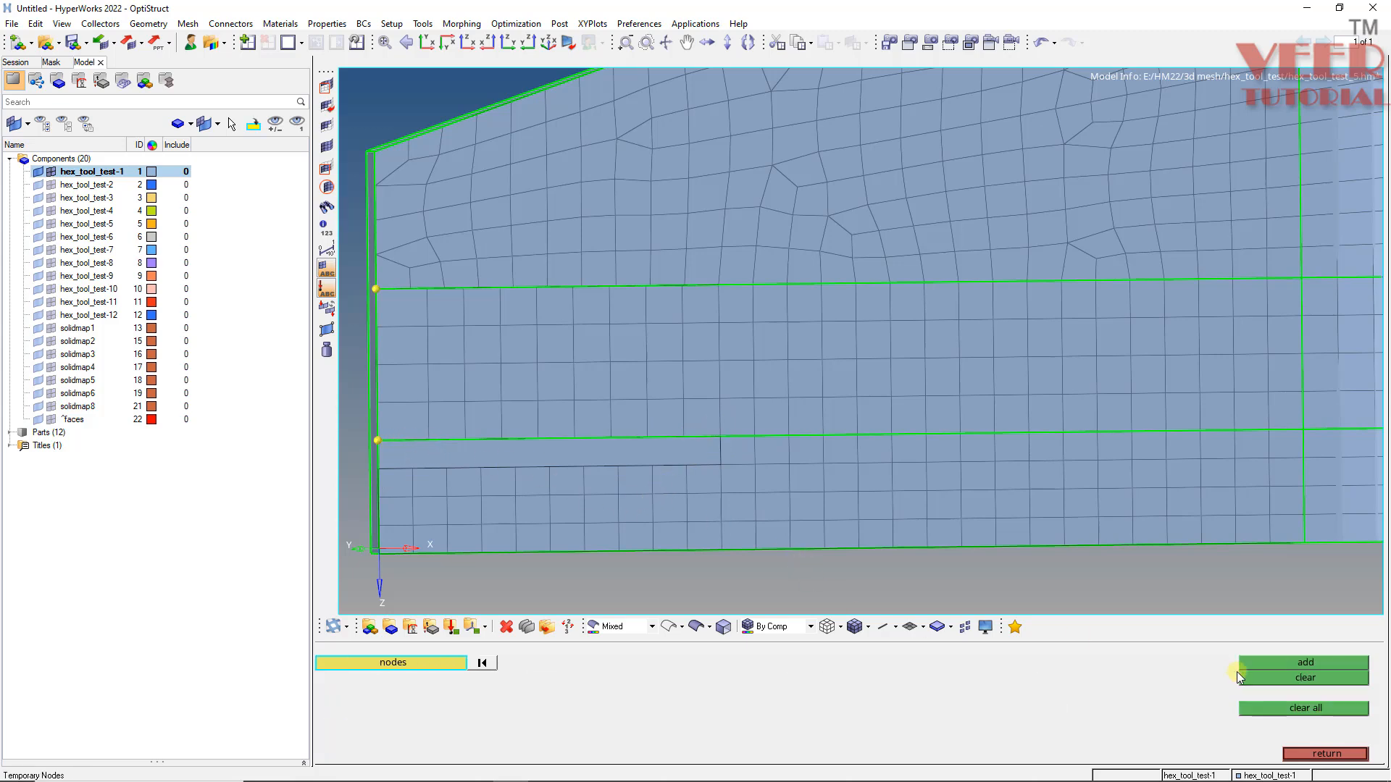
pyautogui.click(1279, 706)
pyautogui.press('F2')
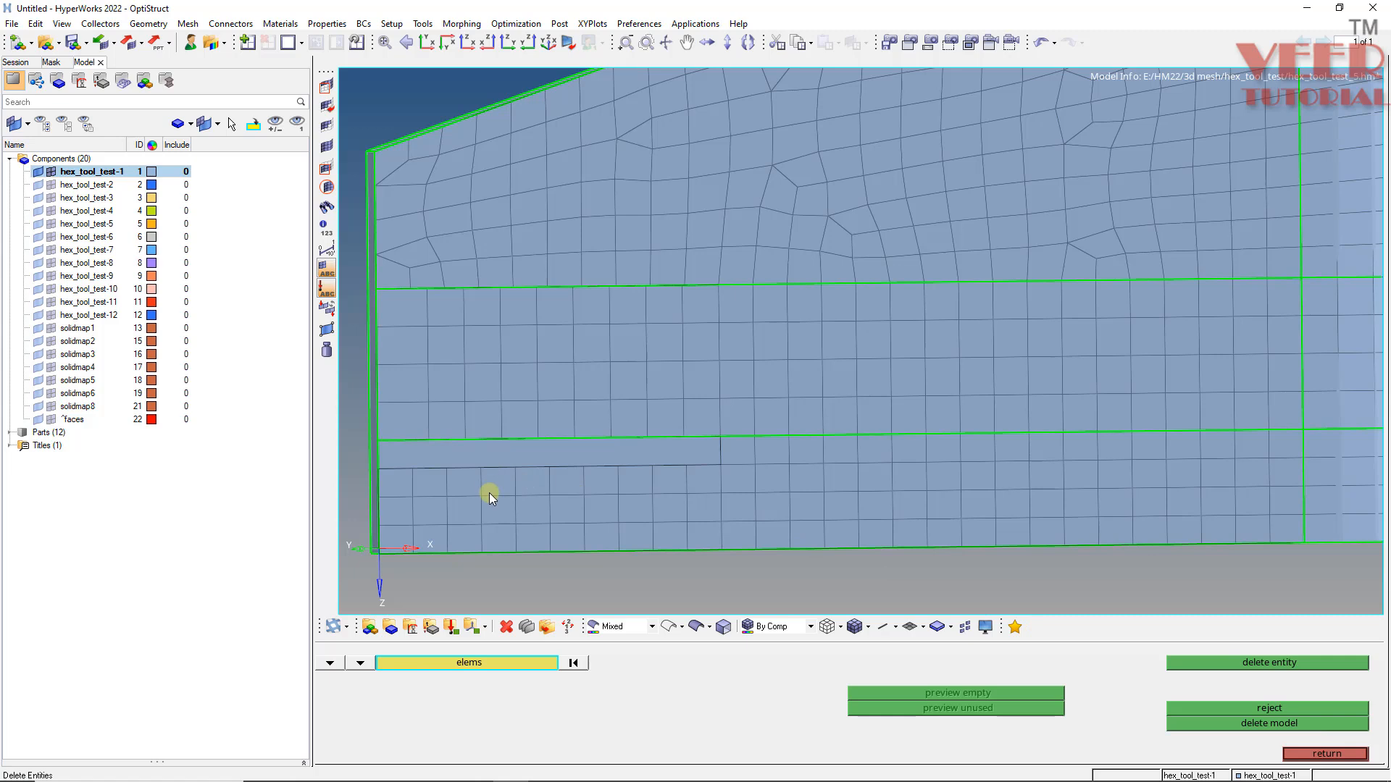
# - Create a ruled mesh in the gap below the horizontal strip, between the strip's lower edge nodes and the open mesh boundary
pyautogui.hotkey('shift', 'r')
pyautogui.click(394, 434)
pyautogui.click(723, 436)
pyautogui.middleClick(375, 471)
pyautogui.click(378, 469)
pyautogui.click(721, 465)
pyautogui.click(1326, 663)
pyautogui.click(1327, 663)
# - Delete the row of elements directly above the horizontal strip, from the front end to about half of the flat length
pyautogui.middleClick(477, 368)
pyautogui.keyDown('ctrl'); pyautogui.moveTo(476, 368); pyautogui.dragTo(476, 428); pyautogui.keyUp('ctrl')
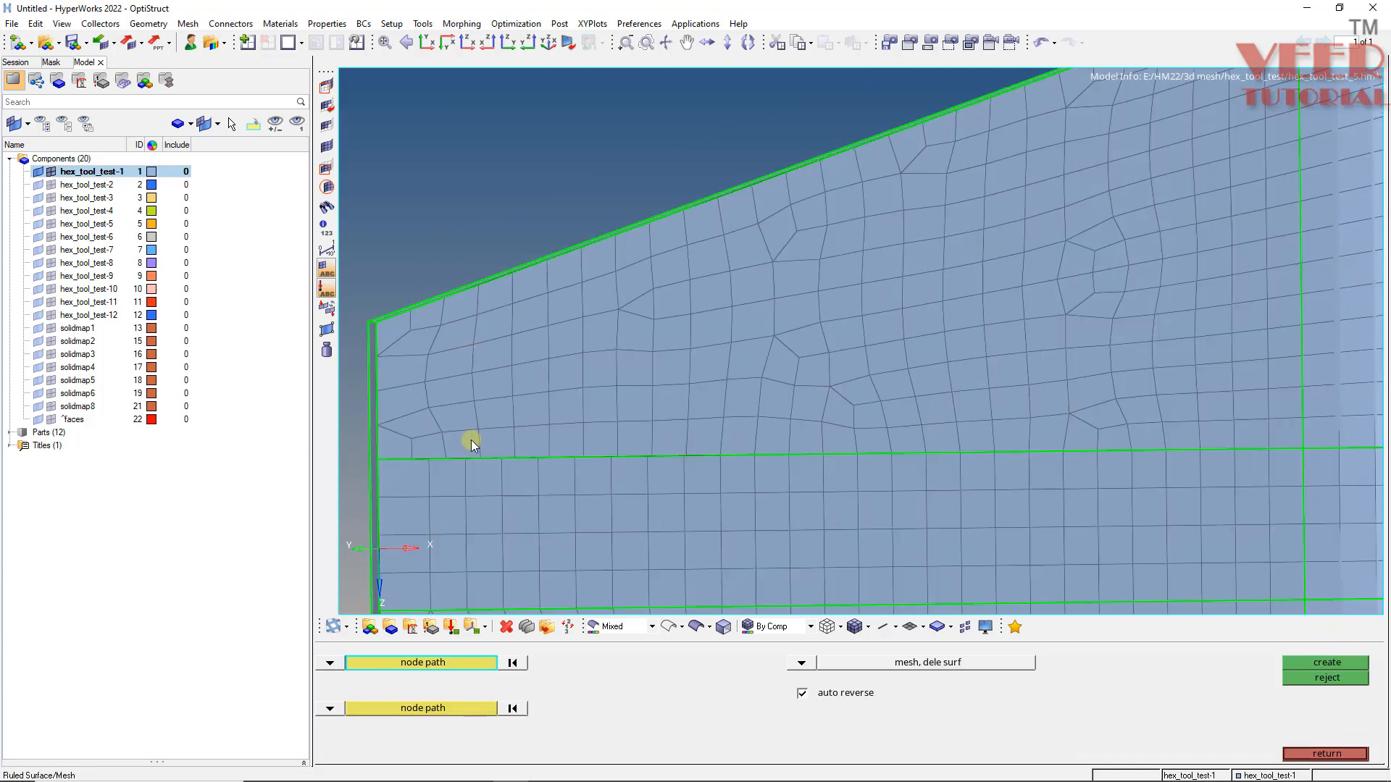
pyautogui.press('F2')
pyautogui.click(406, 449)
pyautogui.click(422, 445)
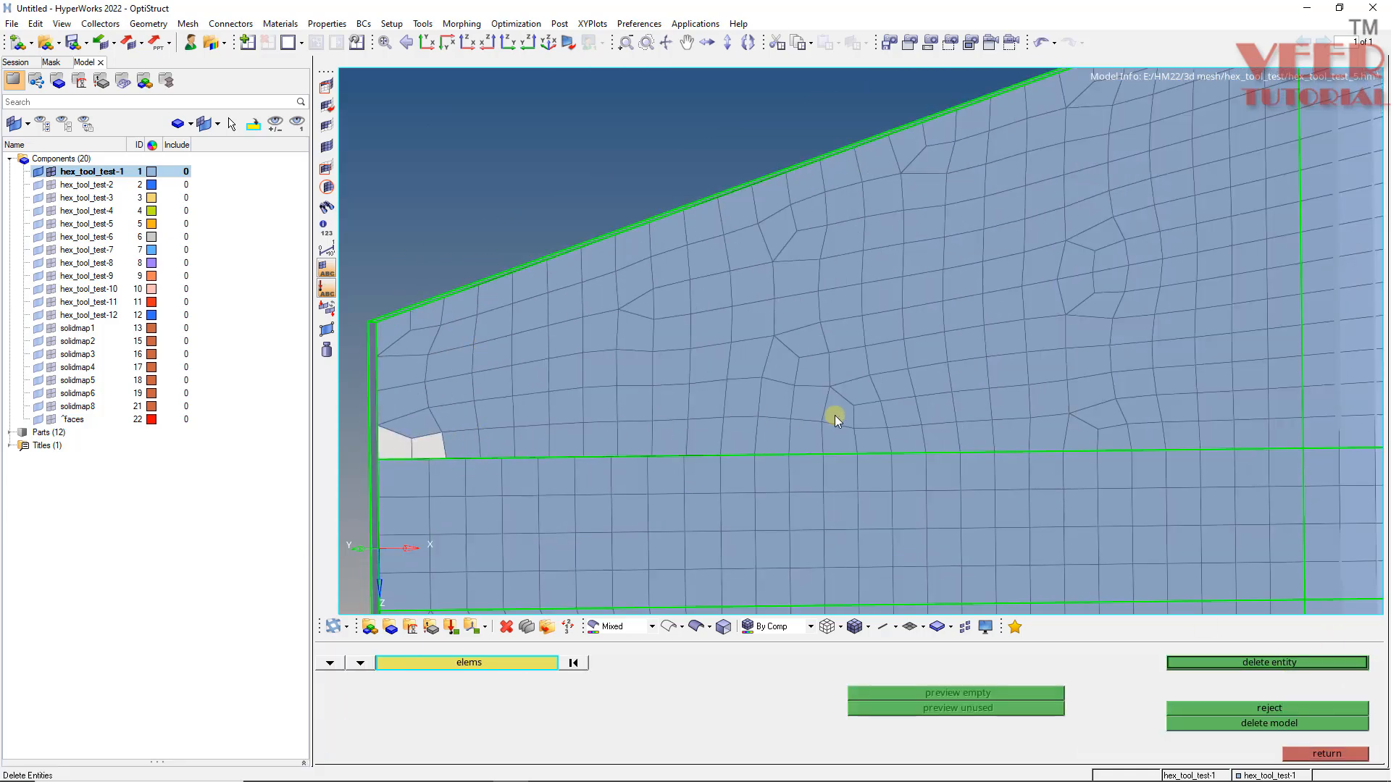
pyautogui.keyDown('shift'); pyautogui.moveTo(837, 433); pyautogui.dragTo(424, 454); pyautogui.keyUp('shift')
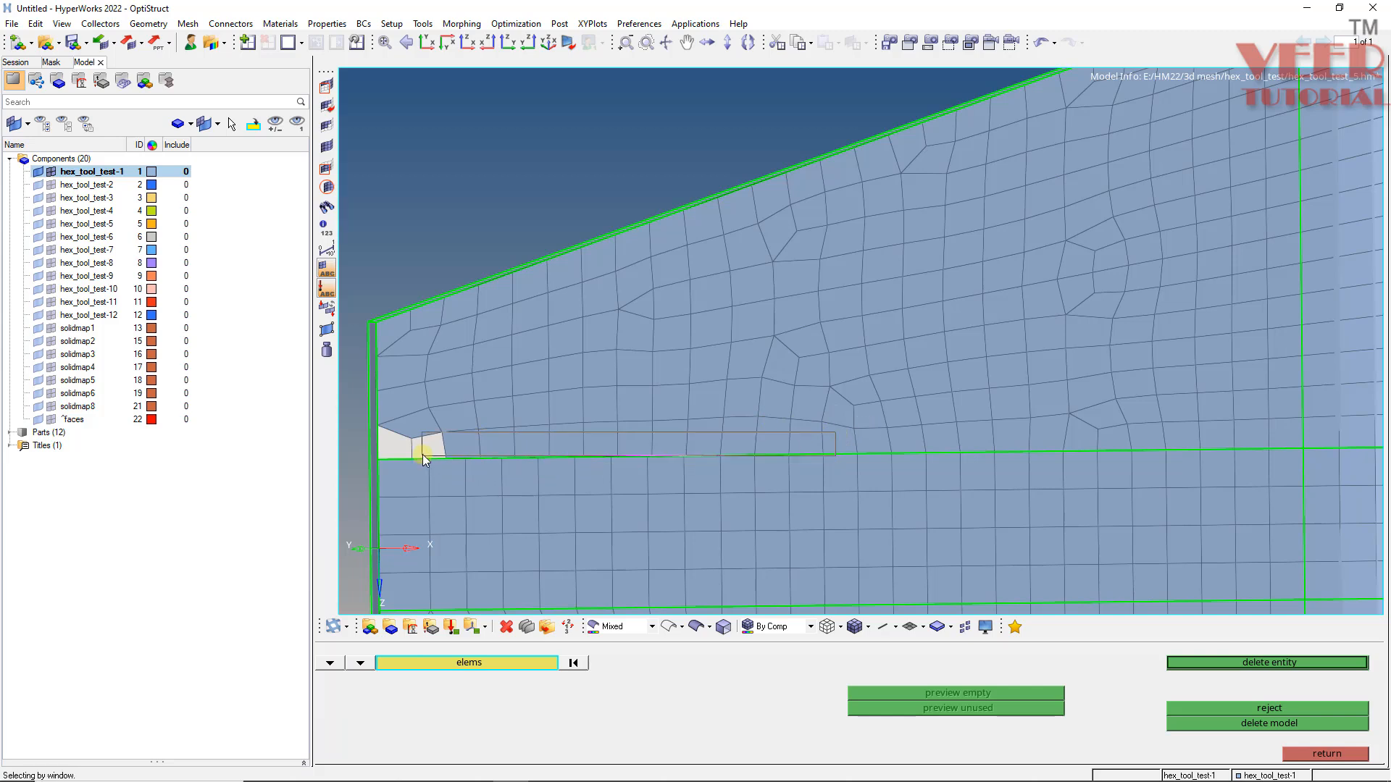
pyautogui.middleClick(598, 431)
pyautogui.middleClick(620, 428)
# - Create a ruled mesh in the gap above the horizontal strip, between the strip's upper edge nodes and the open mesh boundary
pyautogui.click(381, 461)
pyautogui.click(822, 463)
pyautogui.click(400, 712)
pyautogui.click(378, 425)
pyautogui.click(813, 424)
pyautogui.click(1315, 662)
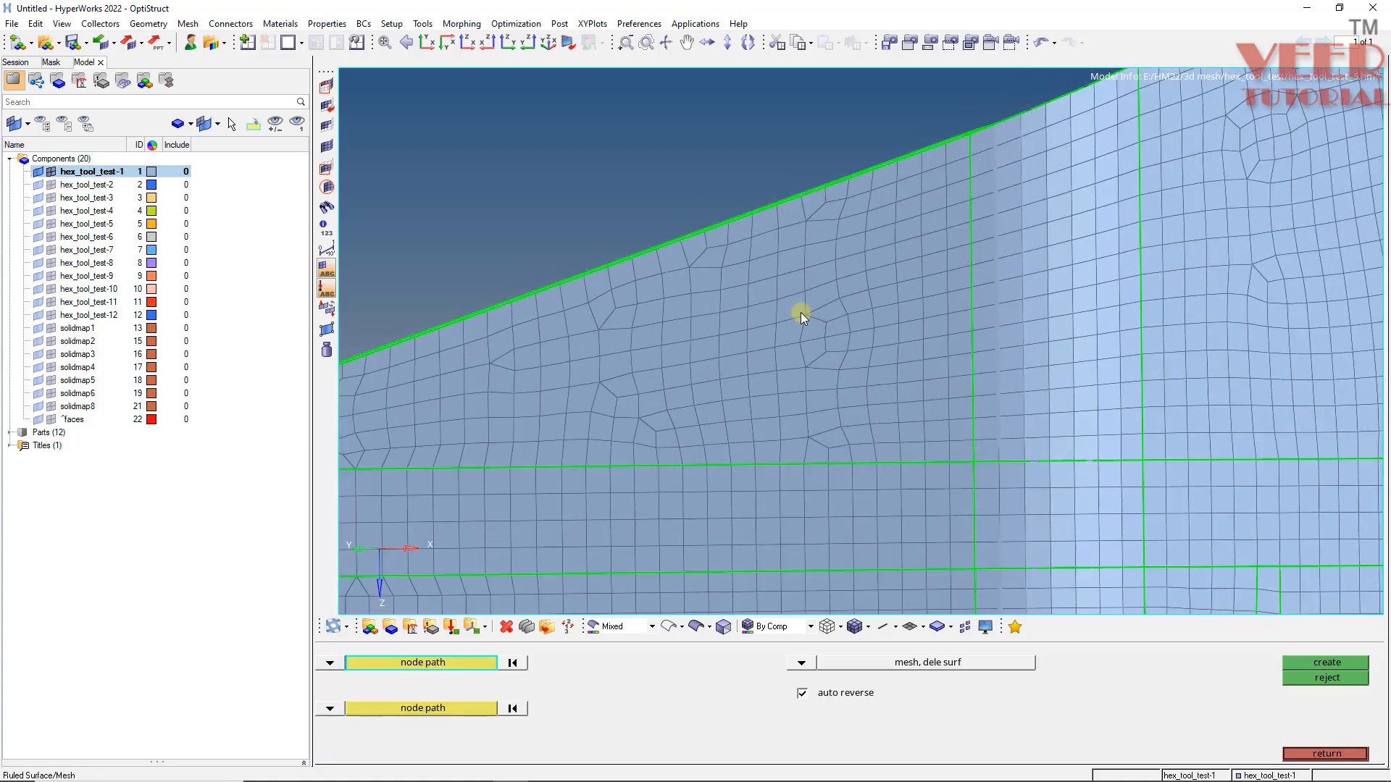
# - Check hex_tool_test-1 for free edges and preview its coincident nodes at tolerance 0.1
pyautogui.press('F12')
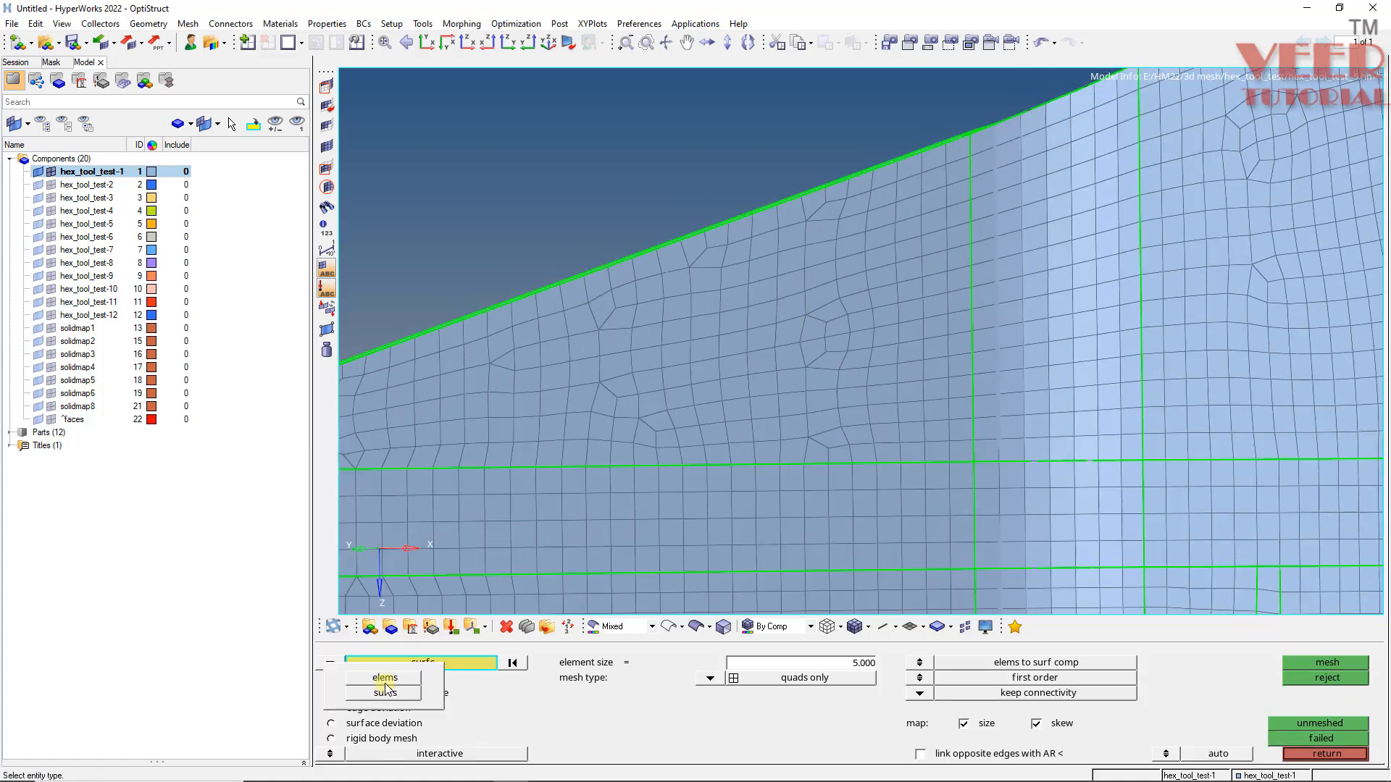
pyautogui.scroll(-3, 719, 293)
pyautogui.hotkey('shift', 'F3')
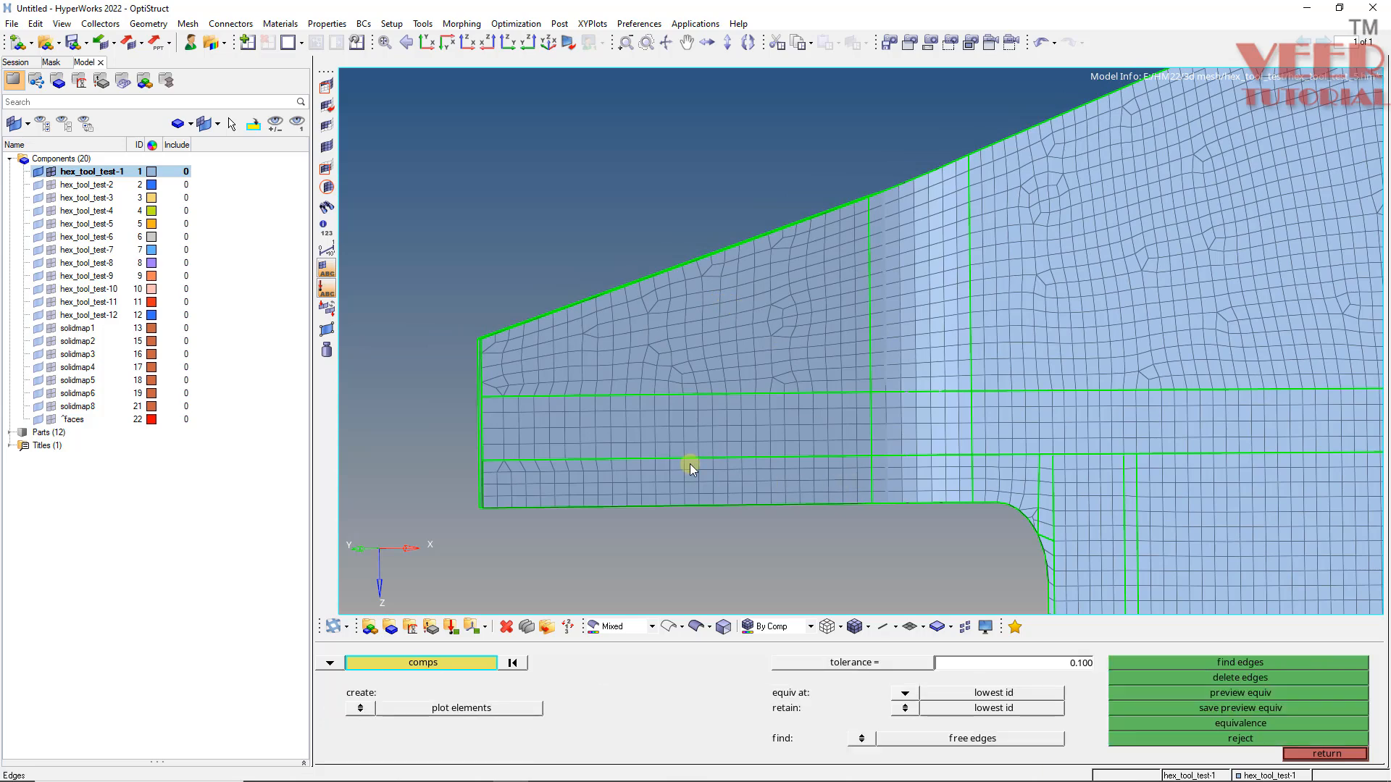
pyautogui.click(1163, 660)
pyautogui.click(1212, 692)
pyautogui.press('F2')
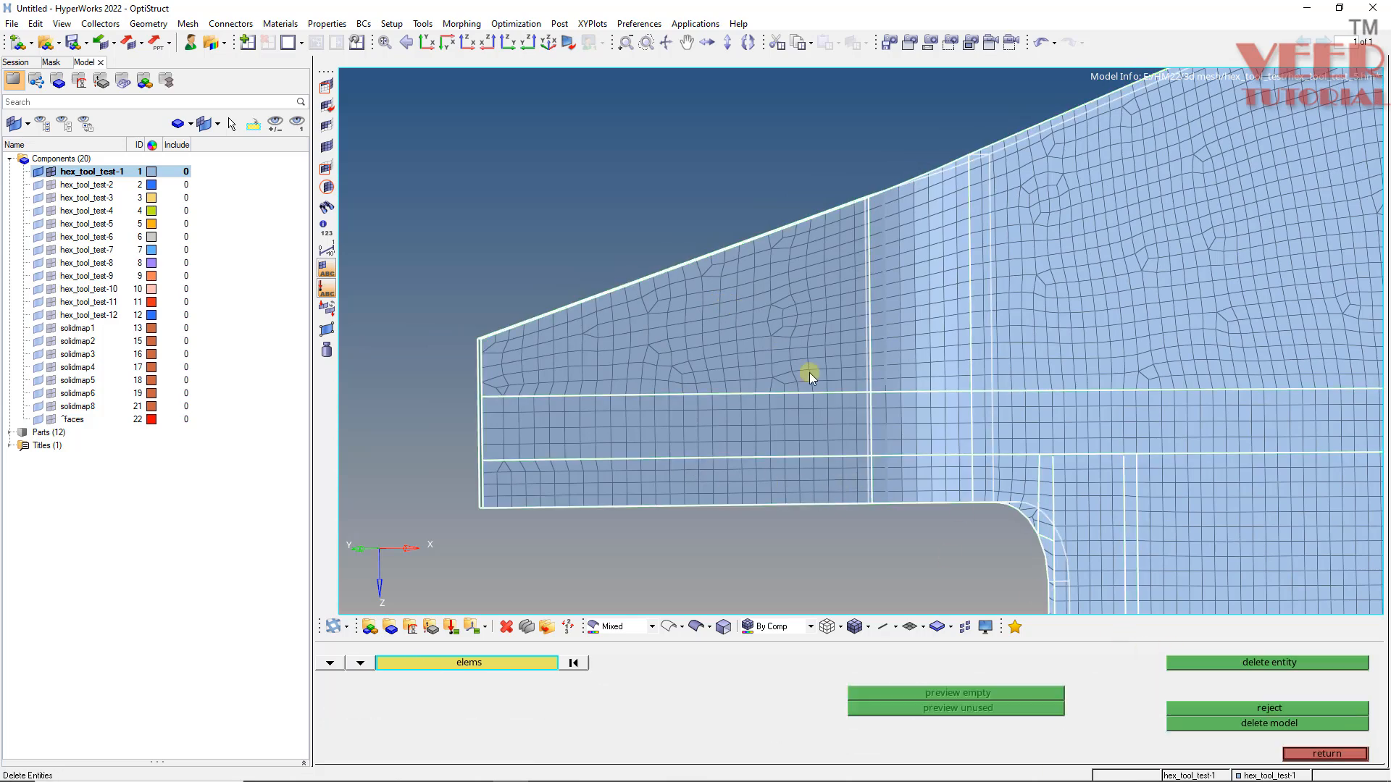
pyautogui.press('Escape')
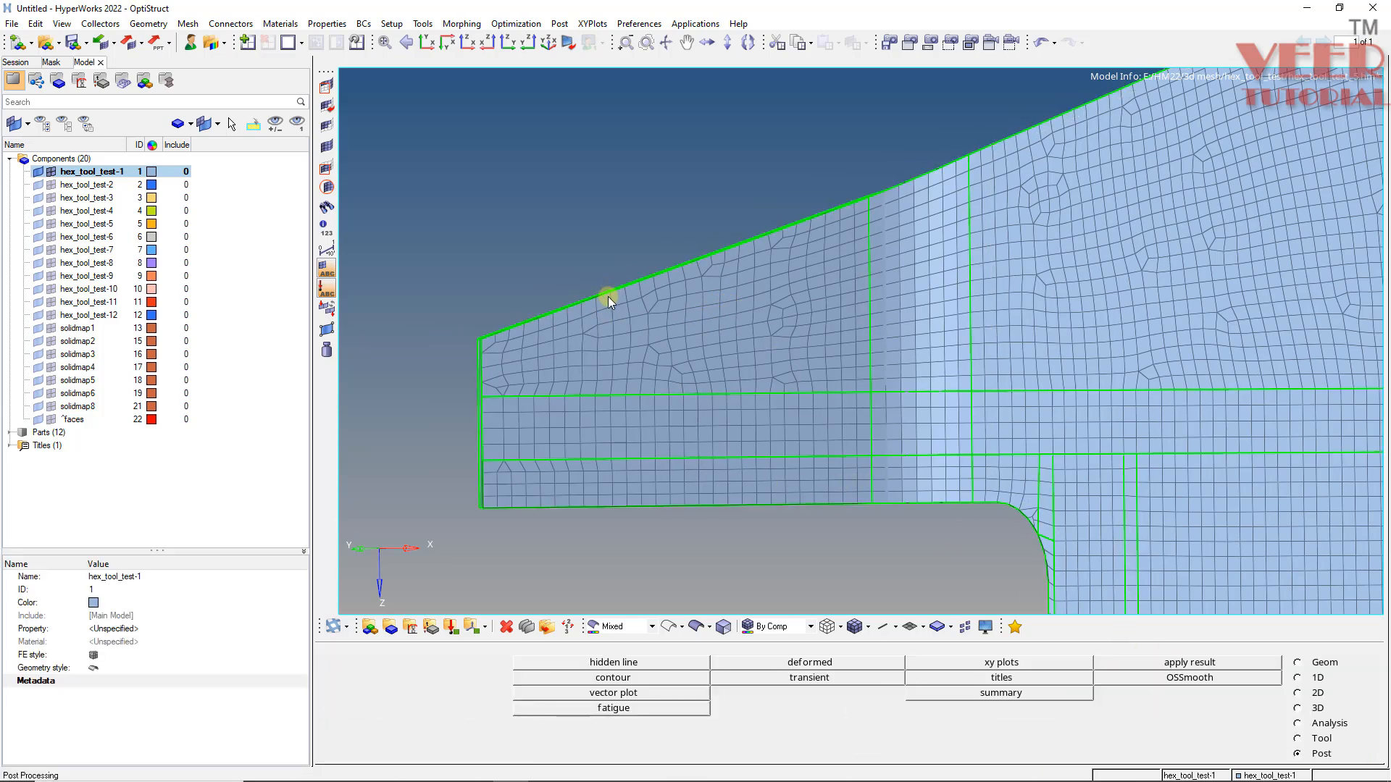
# - Remesh most of the flat front elements above the horizontal strip, from the front end backwards, with quads only at element size 5
pyautogui.press('F12')
pyautogui.scroll(3, 466, 240)
pyautogui.keyDown('shift'); pyautogui.moveTo(395, 250); pyautogui.dragTo(1035, 463); pyautogui.keyUp('shift')
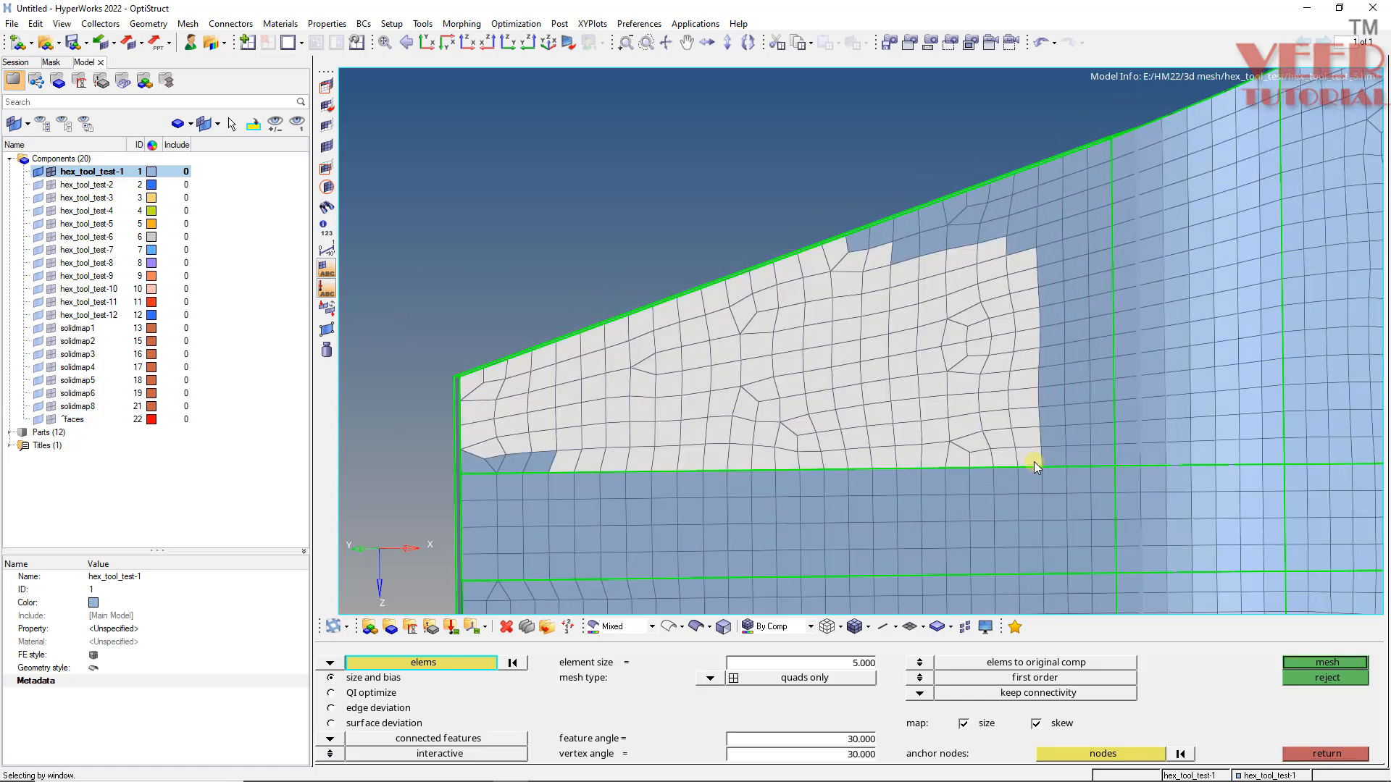
pyautogui.keyDown('shift'); pyautogui.moveTo(369, 311); pyautogui.dragTo(585, 470); pyautogui.keyUp('shift')
pyautogui.keyDown('shift'); pyautogui.moveTo(810, 121); pyautogui.dragTo(1035, 302); pyautogui.keyUp('shift')
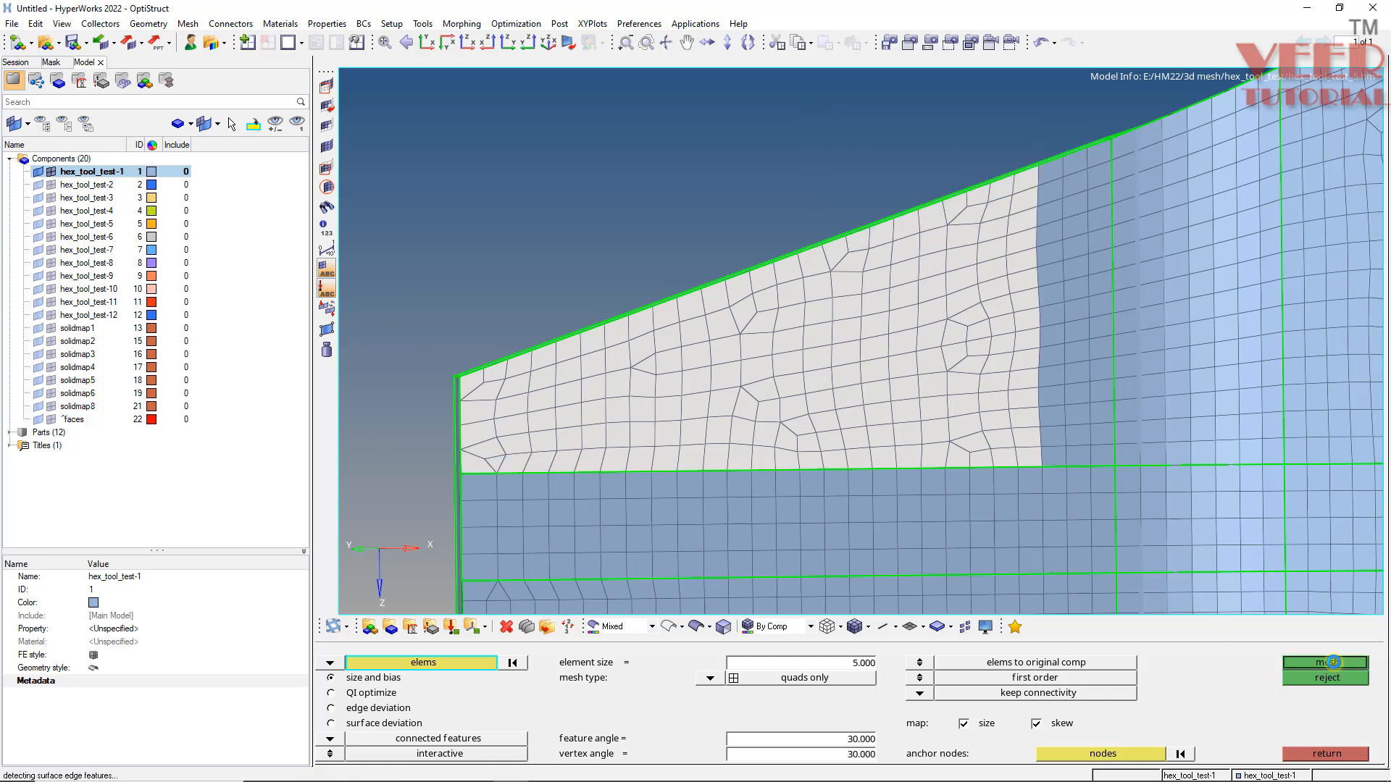
pyautogui.click(1327, 662)
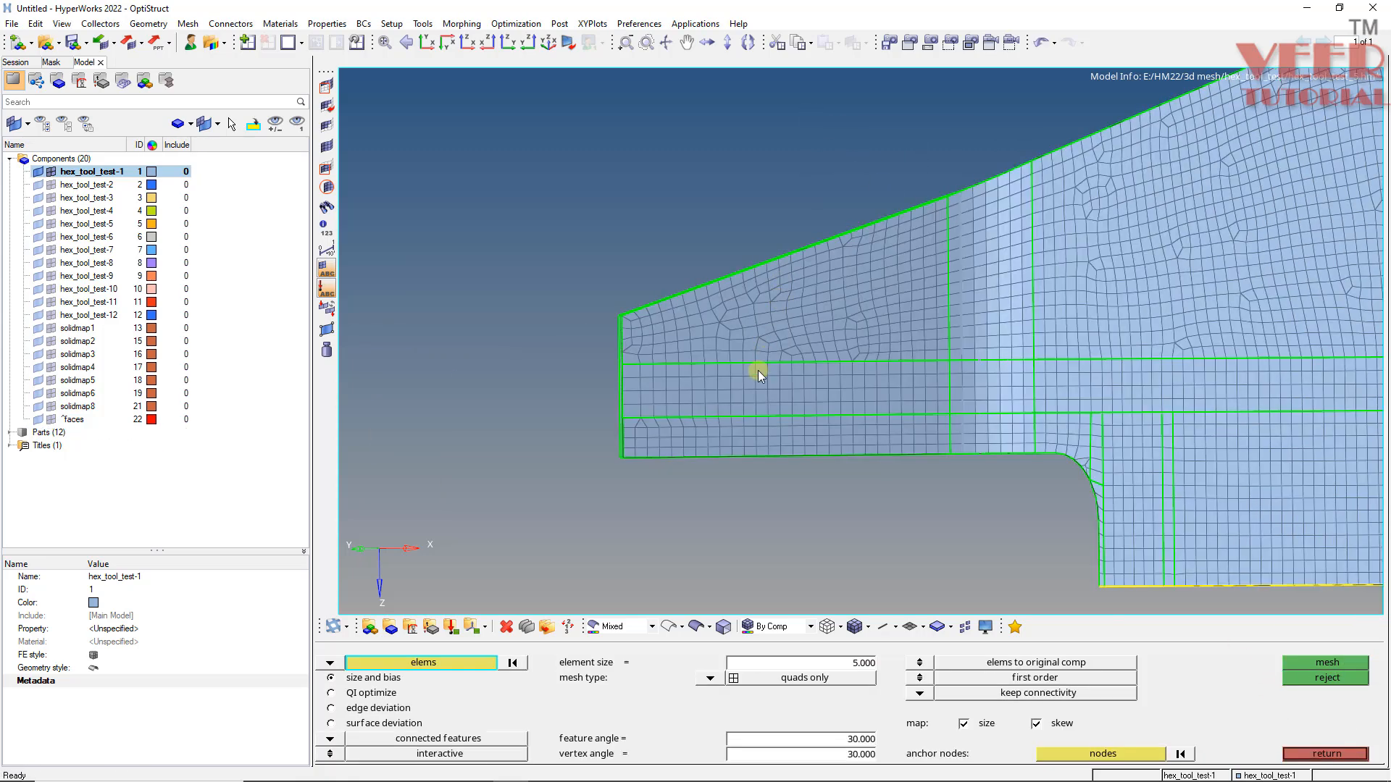
# - Remesh the block of front-end elements below the horizontal strip with quads only at element size 5
pyautogui.scroll(2, 758, 371)
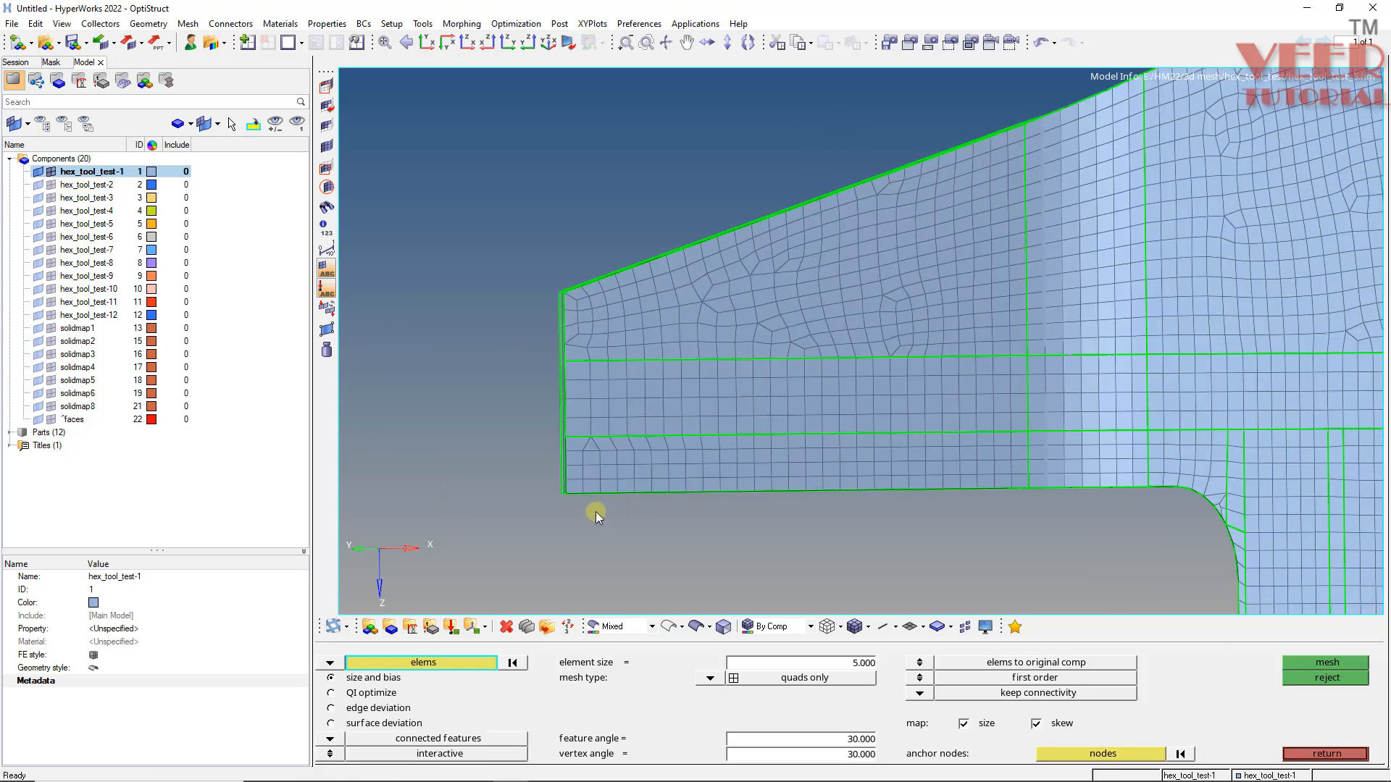
pyautogui.scroll(2, 594, 515)
pyautogui.click(849, 449)
pyautogui.keyDown('shift'); pyautogui.moveTo(547, 545); pyautogui.dragTo(854, 410); pyautogui.keyUp('shift')
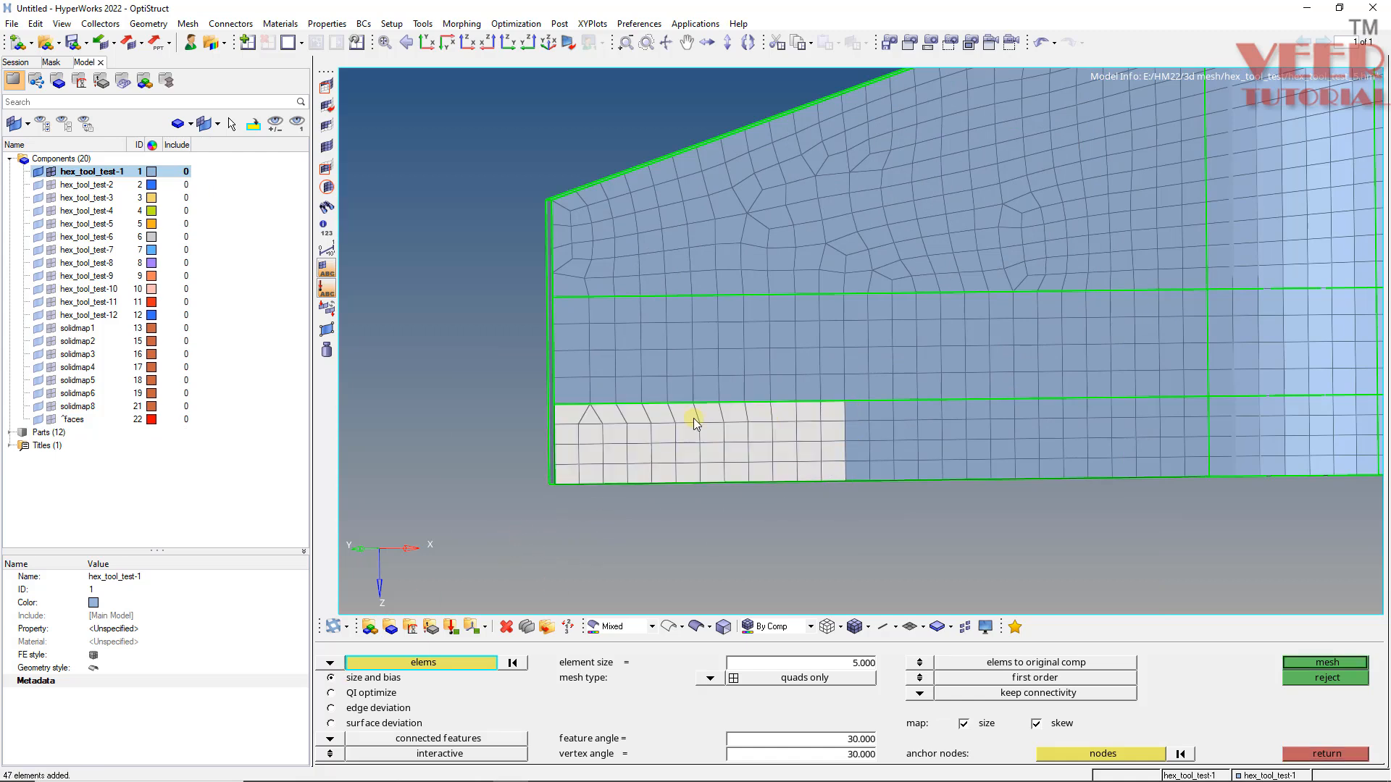
pyautogui.middleClick(753, 438)
pyautogui.click(561, 436)
pyautogui.rightClick(672, 484)
pyautogui.middleClick(672, 484)
pyautogui.middleClick(673, 484)
# - Mesh the large rear surface around the arch cutout with quads only at element size 5
pyautogui.keyDown('ctrl'); pyautogui.moveTo(770, 475); pyautogui.dragTo(783, 457); pyautogui.keyUp('ctrl')
pyautogui.keyDown('ctrl'); pyautogui.scroll(-5, 547, 415); pyautogui.keyUp('ctrl')
pyautogui.keyDown('ctrl'); pyautogui.moveTo(717, 324); pyautogui.dragTo(772, 363); pyautogui.keyUp('ctrl')
pyautogui.keyDown('ctrl'); pyautogui.scroll(-3, 673, 337); pyautogui.keyUp('ctrl')
pyautogui.keyDown('ctrl'); pyautogui.scroll(-4, 618, 385); pyautogui.keyUp('ctrl')
pyautogui.keyDown('ctrl'); pyautogui.scroll(5, 1032, 371); pyautogui.keyUp('ctrl')
pyautogui.click(331, 664)
pyautogui.click(386, 694)
pyautogui.click(621, 345)
pyautogui.middleClick(622, 346)
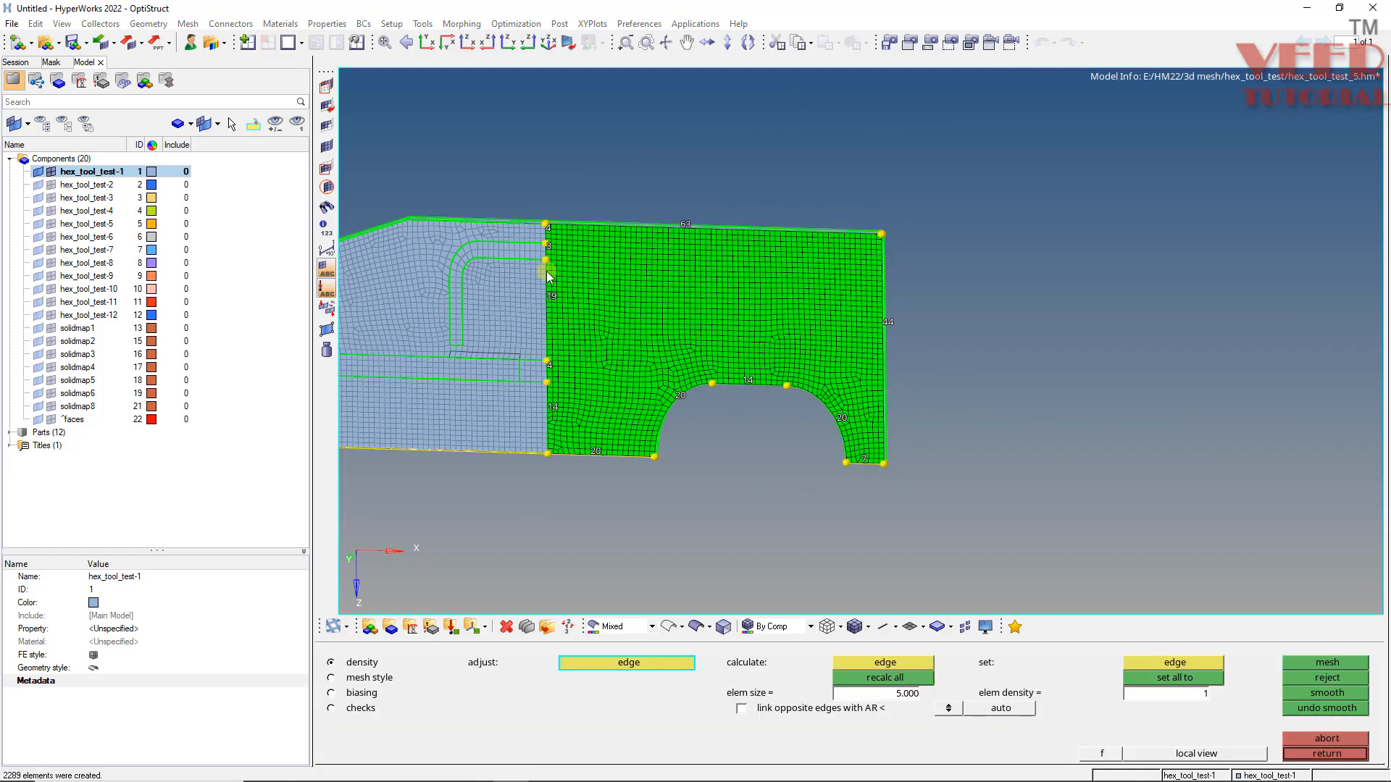
# - Set the element density to 20 on the rear surface's shared vertical edge between the curved and horizontal strips, and accept the mesh
pyautogui.keyDown('ctrl'); pyautogui.scroll(5, 590, 286); pyautogui.keyUp('ctrl')
pyautogui.keyDown('ctrl'); pyautogui.scroll(-3, 599, 307); pyautogui.keyUp('ctrl')
pyautogui.keyDown('ctrl'); pyautogui.scroll(3, 594, 225); pyautogui.keyUp('ctrl')
pyautogui.rightClick(592, 313)
pyautogui.keyDown('ctrl'); pyautogui.scroll(-3, 554, 246); pyautogui.keyUp('ctrl')
pyautogui.keyDown('ctrl'); pyautogui.scroll(3, 584, 414); pyautogui.keyUp('ctrl')
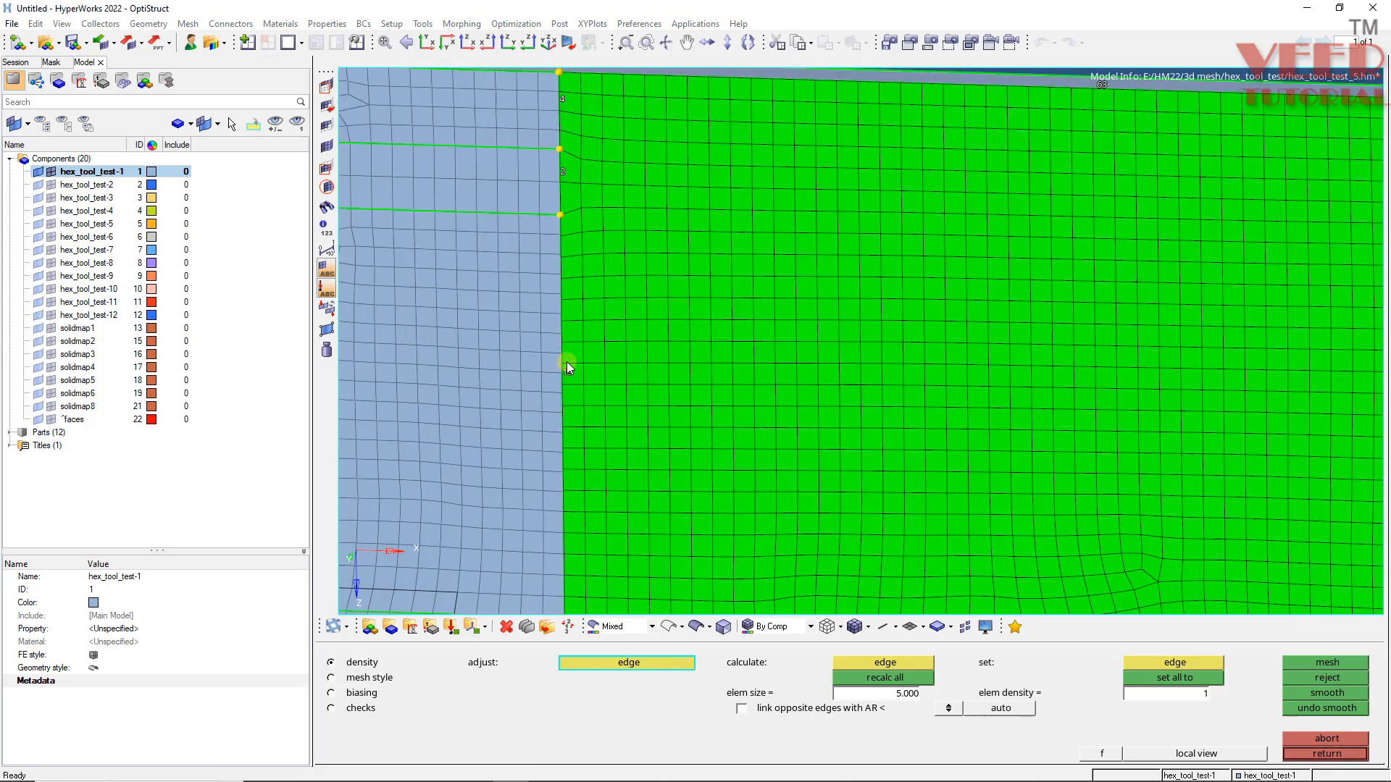
pyautogui.click(563, 373)
pyautogui.middleClick(565, 368)
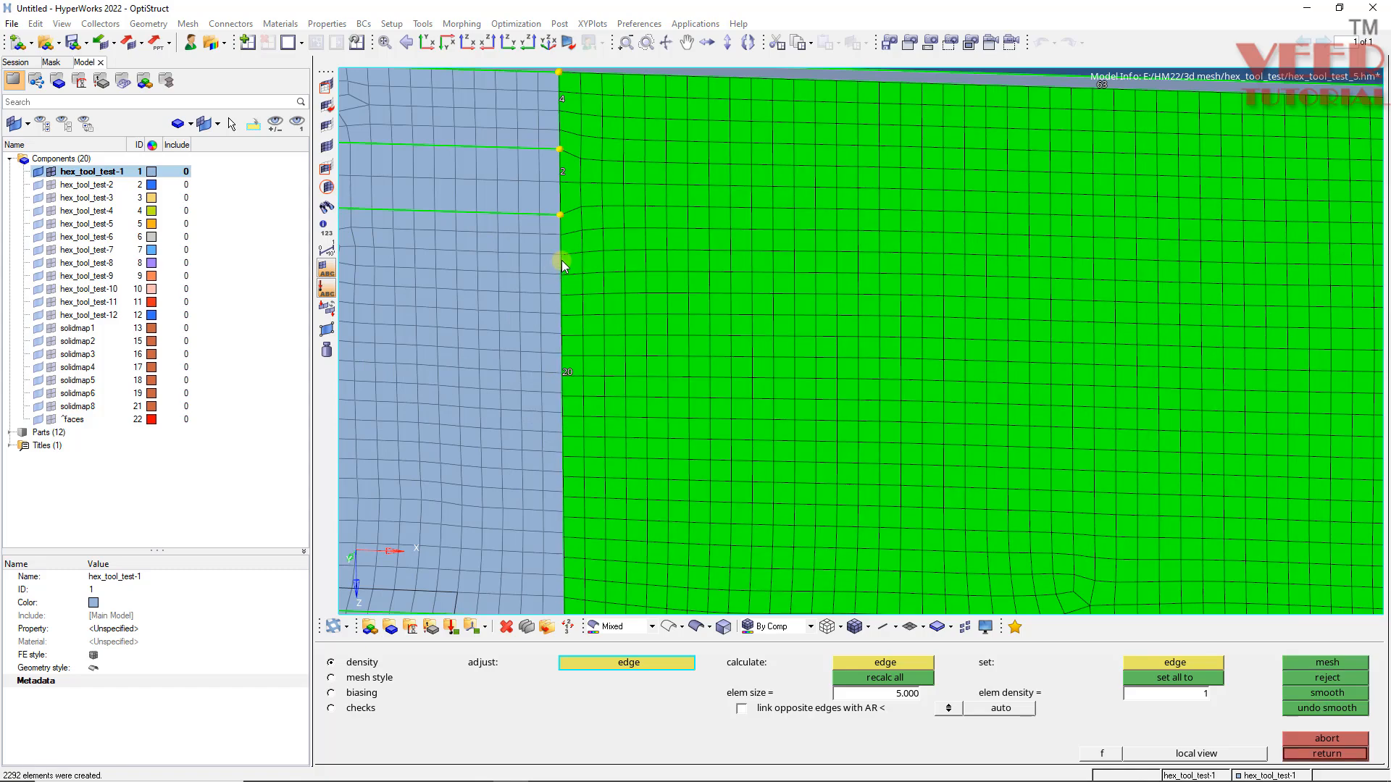
pyautogui.keyDown('ctrl'); pyautogui.scroll(-3, 562, 260); pyautogui.keyUp('ctrl')
pyautogui.keyDown('ctrl'); pyautogui.scroll(5, 584, 410); pyautogui.keyUp('ctrl')
pyautogui.keyDown('ctrl'); pyautogui.scroll(-3, 616, 518); pyautogui.keyUp('ctrl')
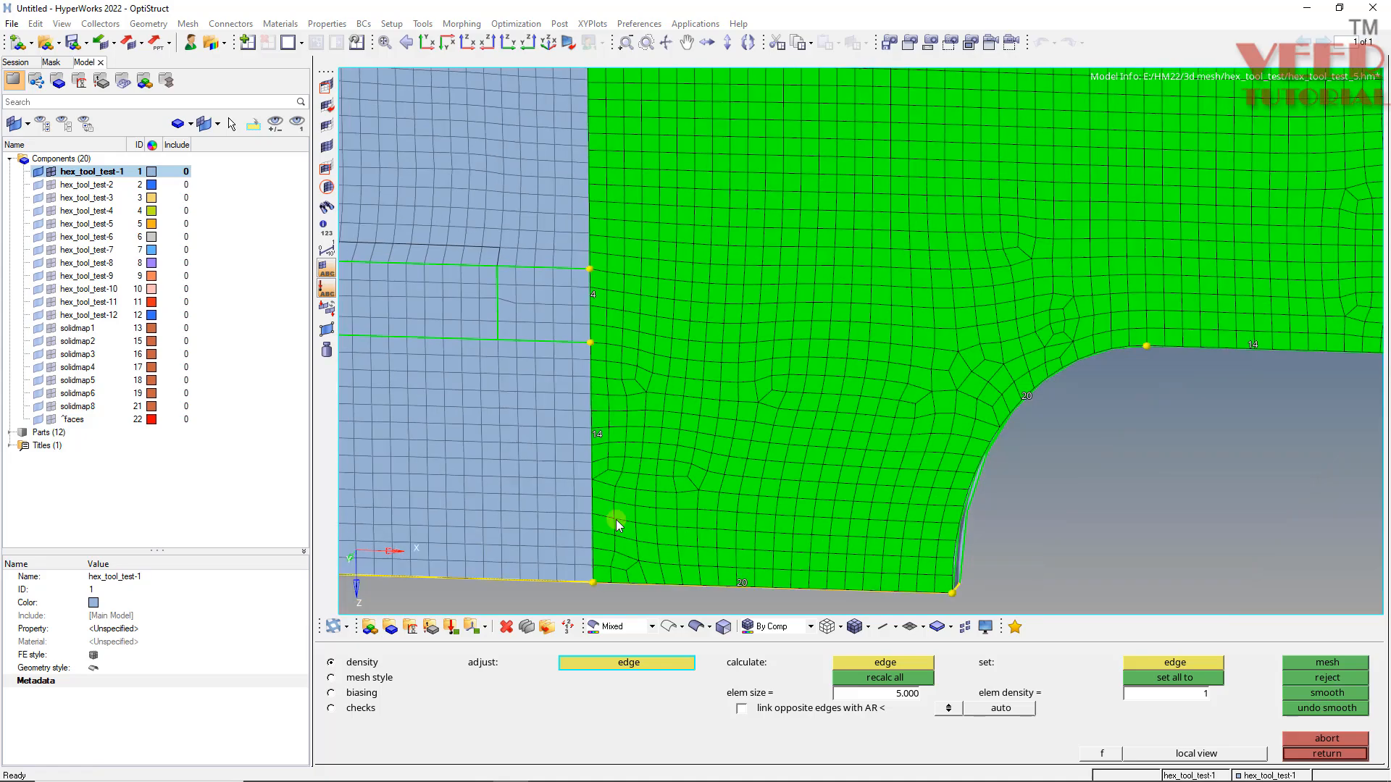
pyautogui.keyDown('ctrl'); pyautogui.scroll(2, 616, 515); pyautogui.keyUp('ctrl')
pyautogui.press('Escape')
pyautogui.press('Escape')
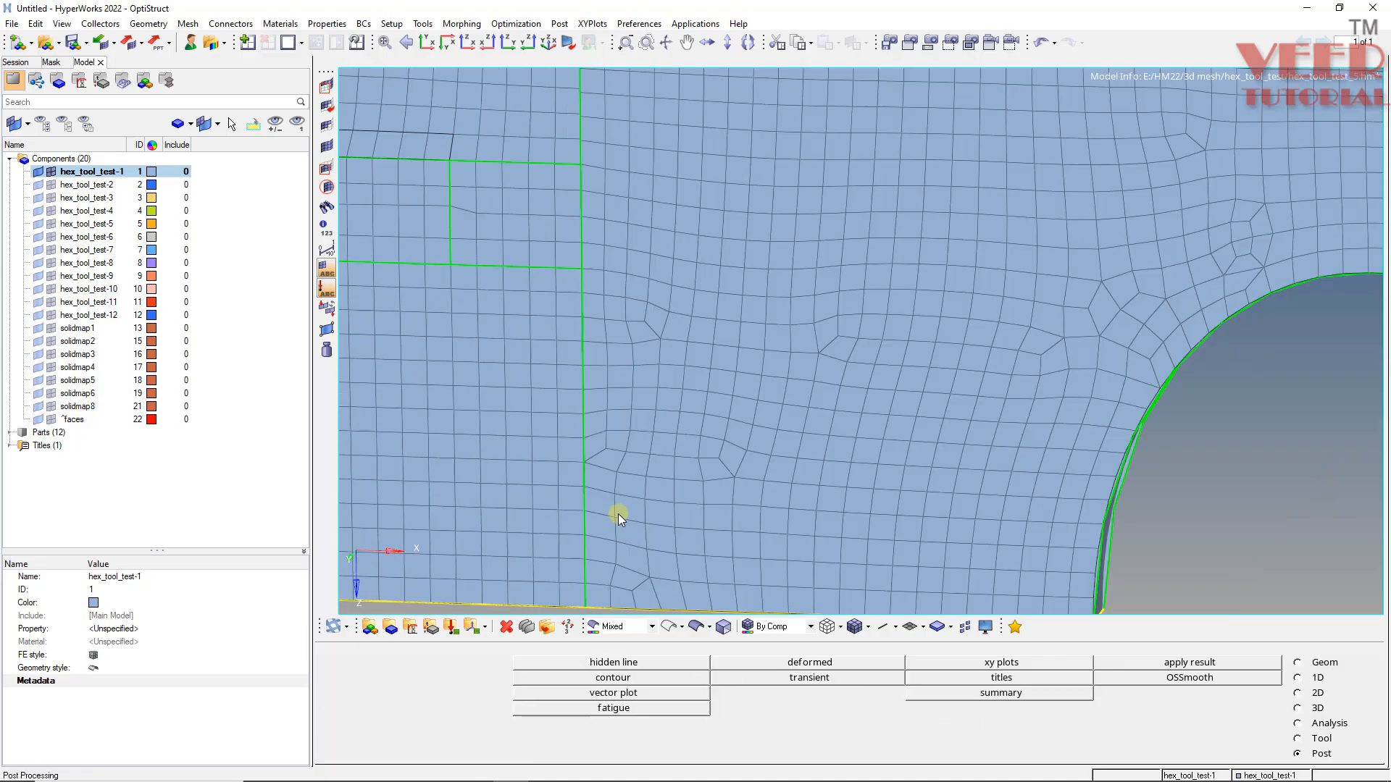
pyautogui.keyDown('ctrl'); pyautogui.scroll(-4, 618, 515); pyautogui.keyUp('ctrl')
pyautogui.keyDown('ctrl'); pyautogui.scroll(3, 650, 302); pyautogui.keyUp('ctrl')
pyautogui.keyDown('ctrl'); pyautogui.scroll(2, 645, 311); pyautogui.keyUp('ctrl')
pyautogui.keyDown('ctrl'); pyautogui.scroll(-3, 610, 303); pyautogui.keyUp('ctrl')
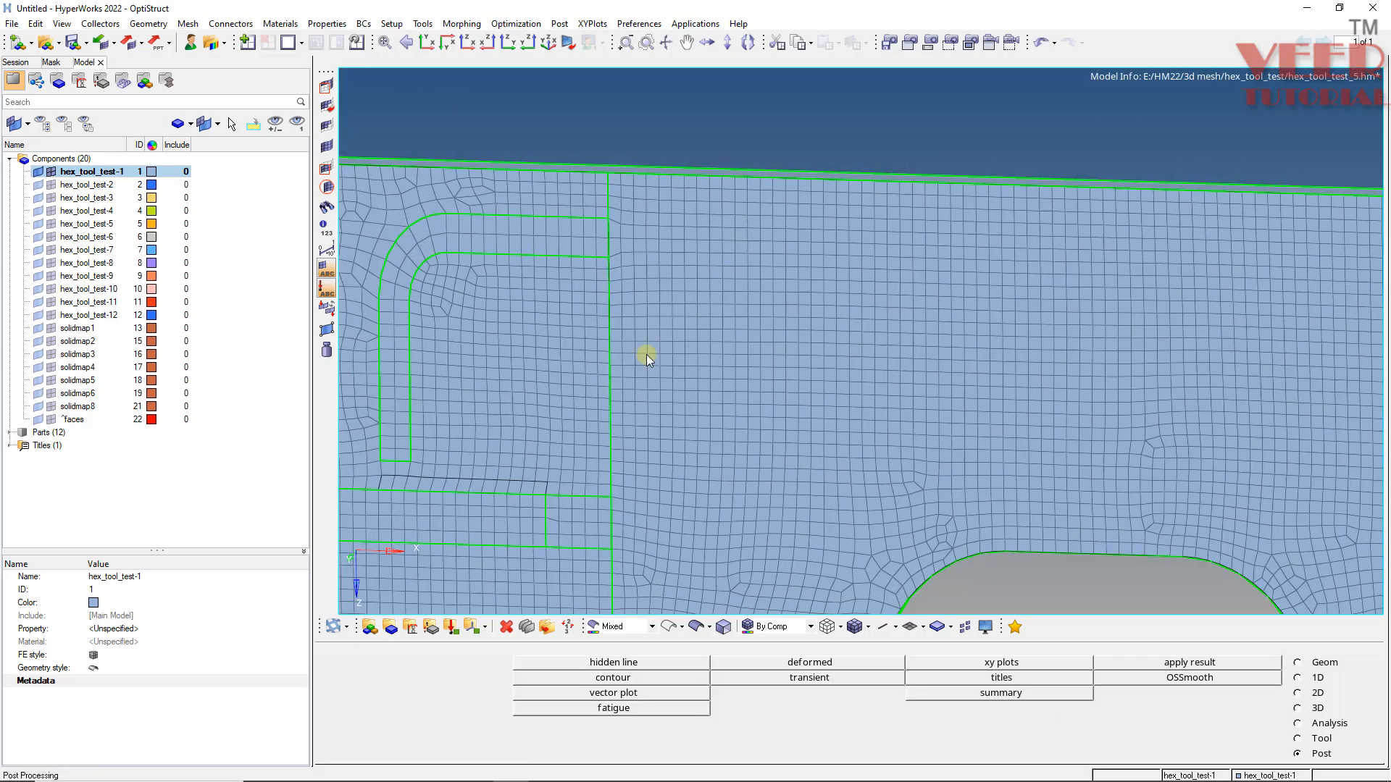
pyautogui.keyDown('ctrl'); pyautogui.scroll(3, 646, 372); pyautogui.keyUp('ctrl')
pyautogui.press('F2')
pyautogui.keyDown('shift'); pyautogui.moveTo(602, 215); pyautogui.dragTo(598, 550); pyautogui.keyUp('shift')
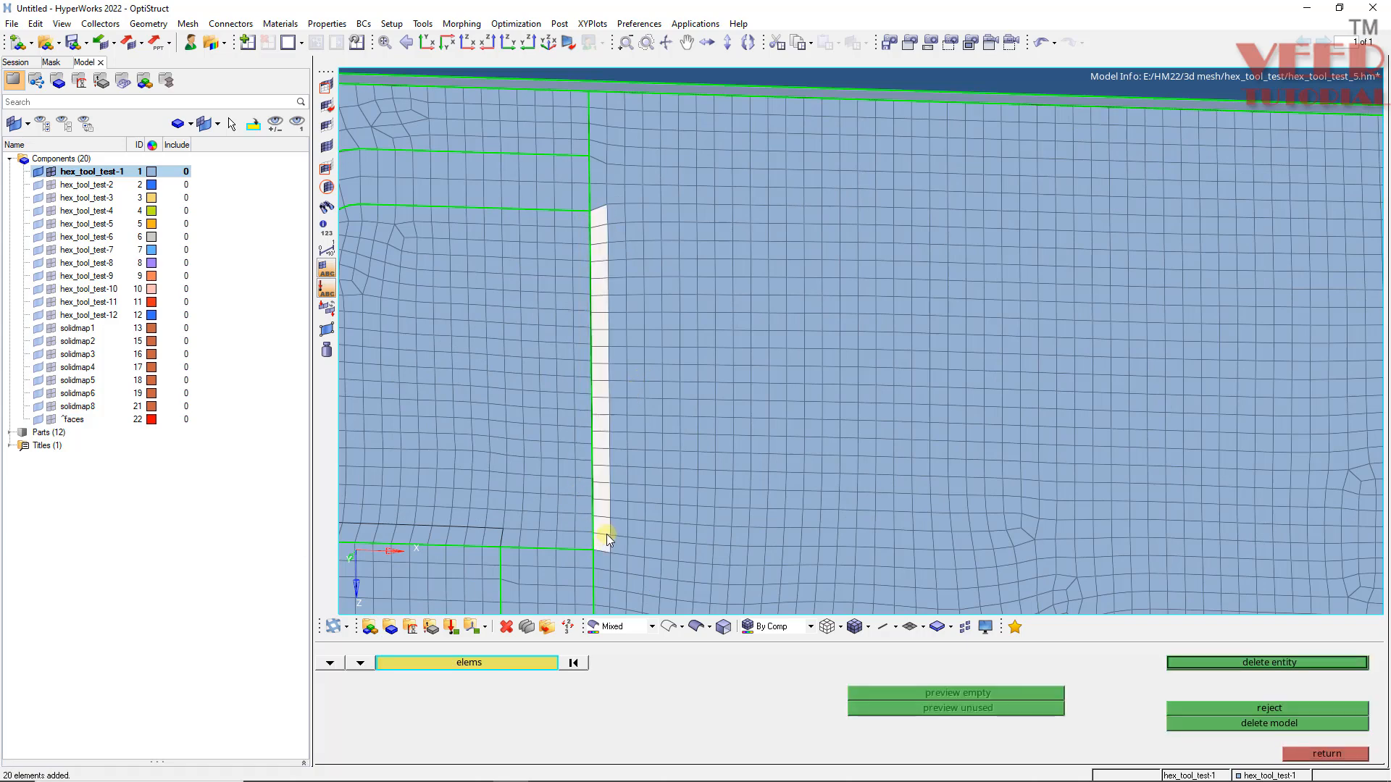
# - Preview the coincident nodes of hex_tool_test-1 at a tolerance of 0.1
pyautogui.hotkey('shift', 'F3')
pyautogui.click(707, 415)
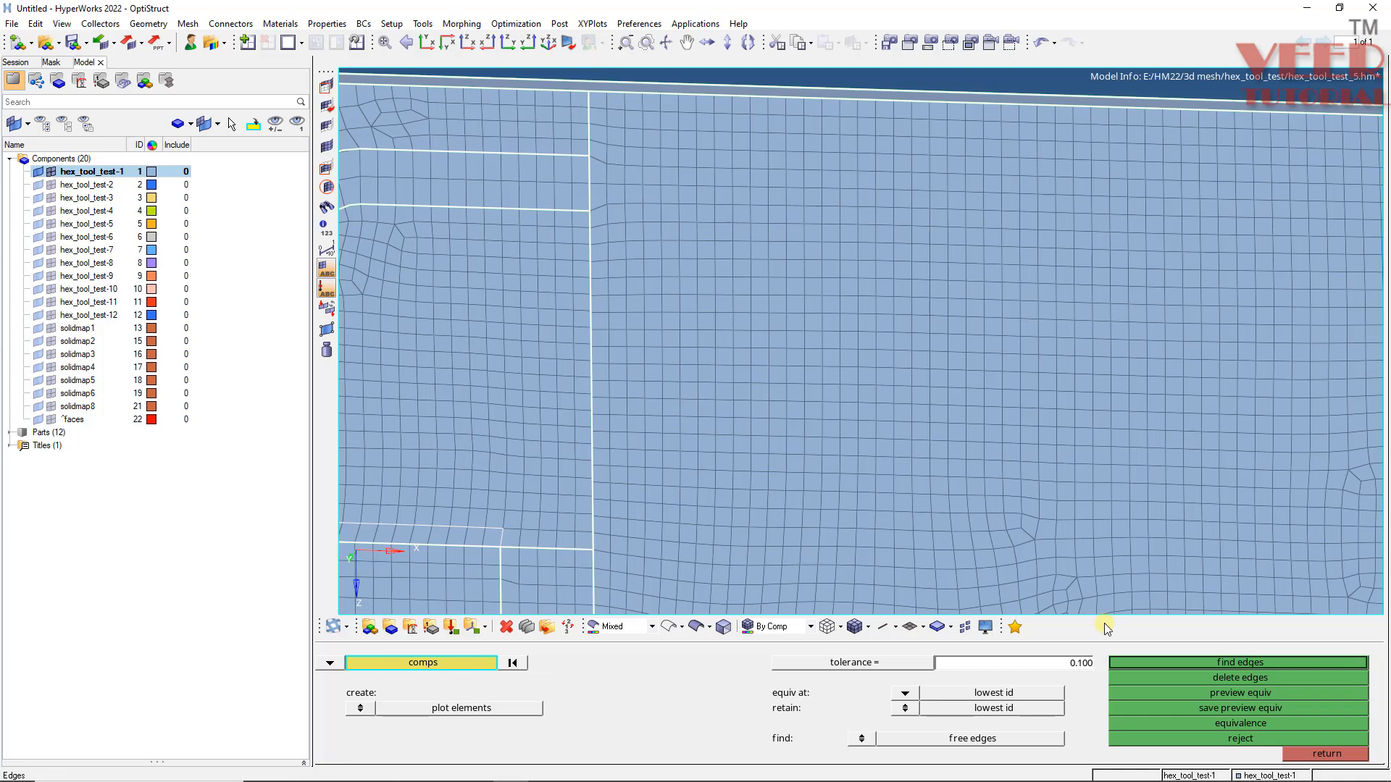
pyautogui.click(1207, 696)
pyautogui.scroll(-3, 663, 306)
pyautogui.click(1225, 707)
pyautogui.scroll(4, 650, 304)
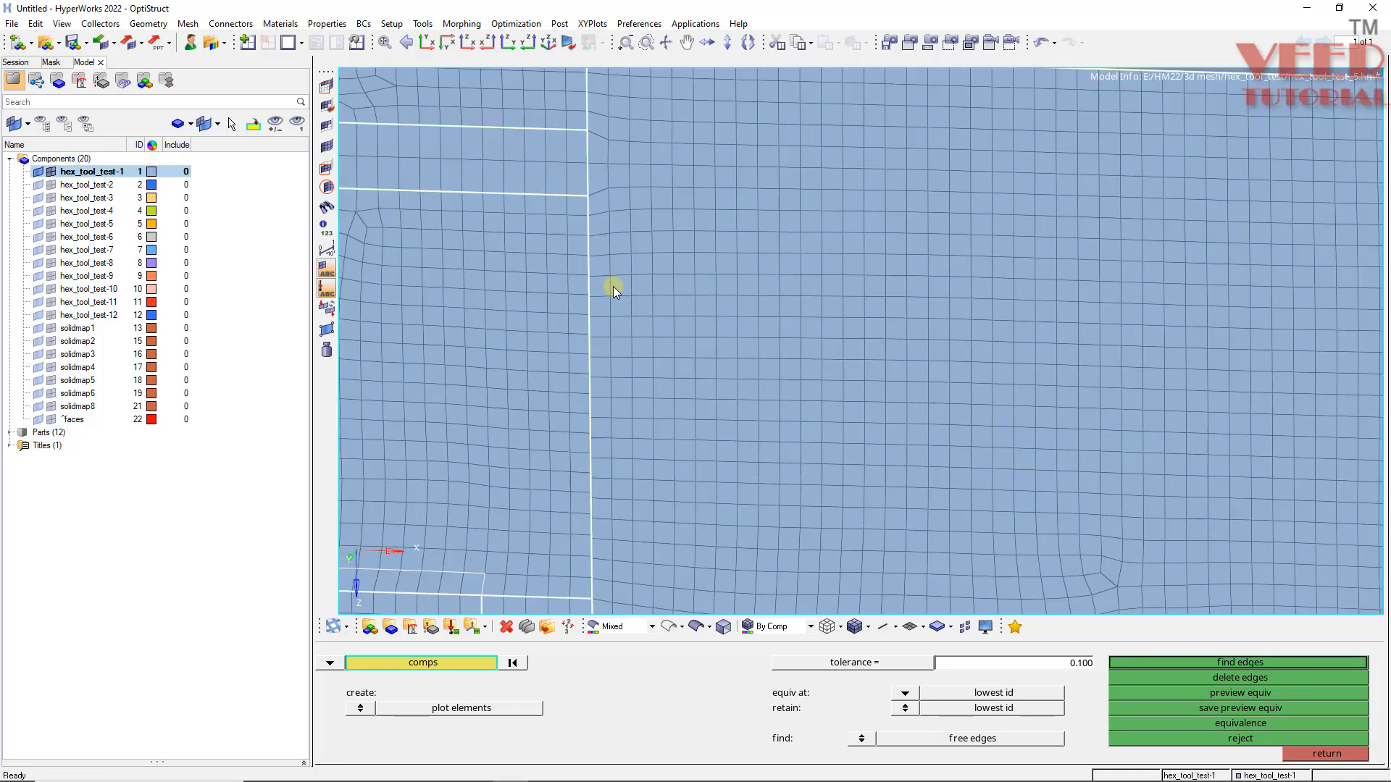
# - Delete the rear surface's first column of elements along the shared vertical edge, between the curved strip and the horizontal strip
pyautogui.press('F2')
pyautogui.keyDown('shift'); pyautogui.moveTo(609, 204); pyautogui.dragTo(593, 605); pyautogui.keyUp('shift')
pyautogui.middleClick(615, 465)
# - Create a ruled mesh in the vertical gap, between the shared edge nodes and the open boundary of the rear surface mesh
pyautogui.press('r')
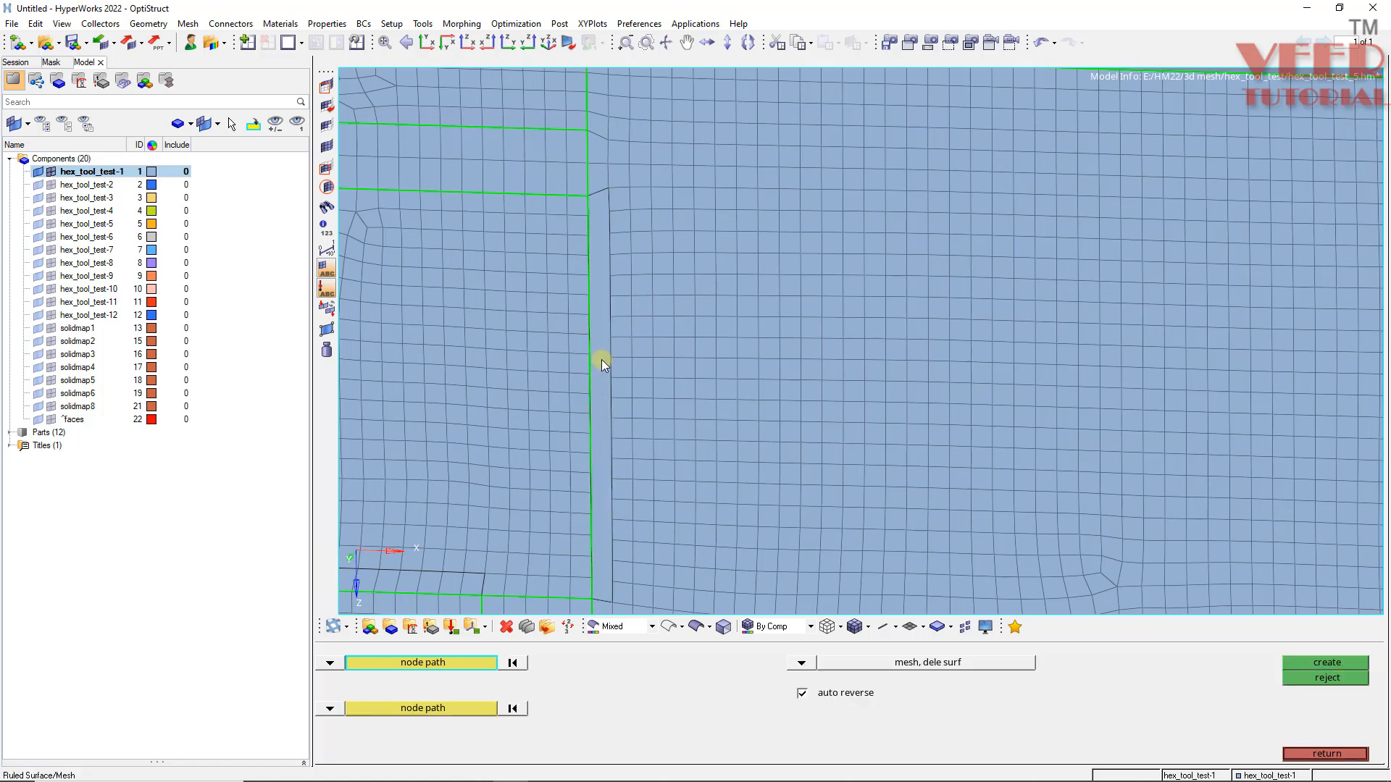
pyautogui.click(577, 198)
pyautogui.scroll(-3, 573, 197)
pyautogui.click(582, 427)
pyautogui.scroll(3, 585, 446)
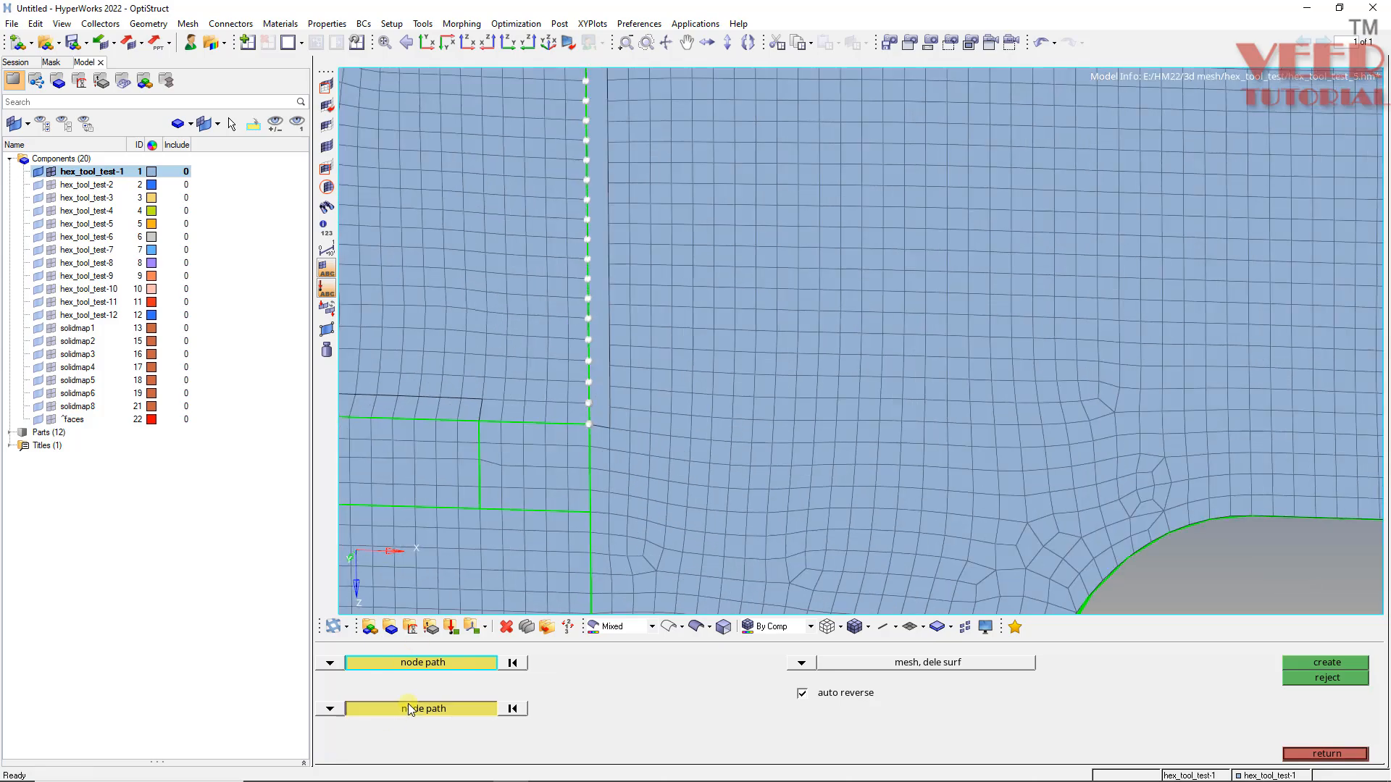
pyautogui.click(408, 711)
pyautogui.scroll(-4, 643, 463)
pyautogui.click(627, 242)
pyautogui.scroll(3, 632, 406)
pyautogui.click(623, 461)
pyautogui.click(1336, 661)
pyautogui.press('Escape')
pyautogui.scroll(-3, 562, 281)
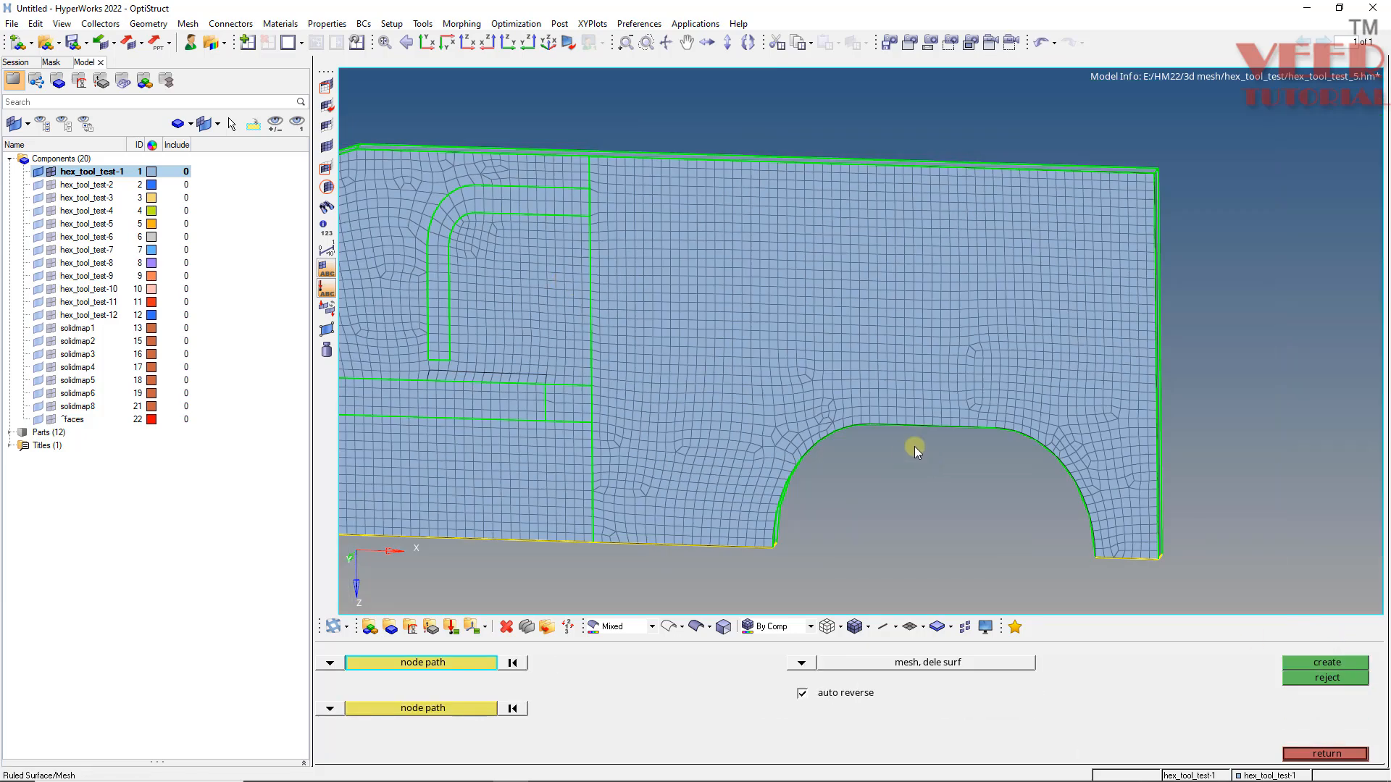
# - Find the free edges of hex_tool_test-1 and examine them along the panel
pyautogui.press('F12')
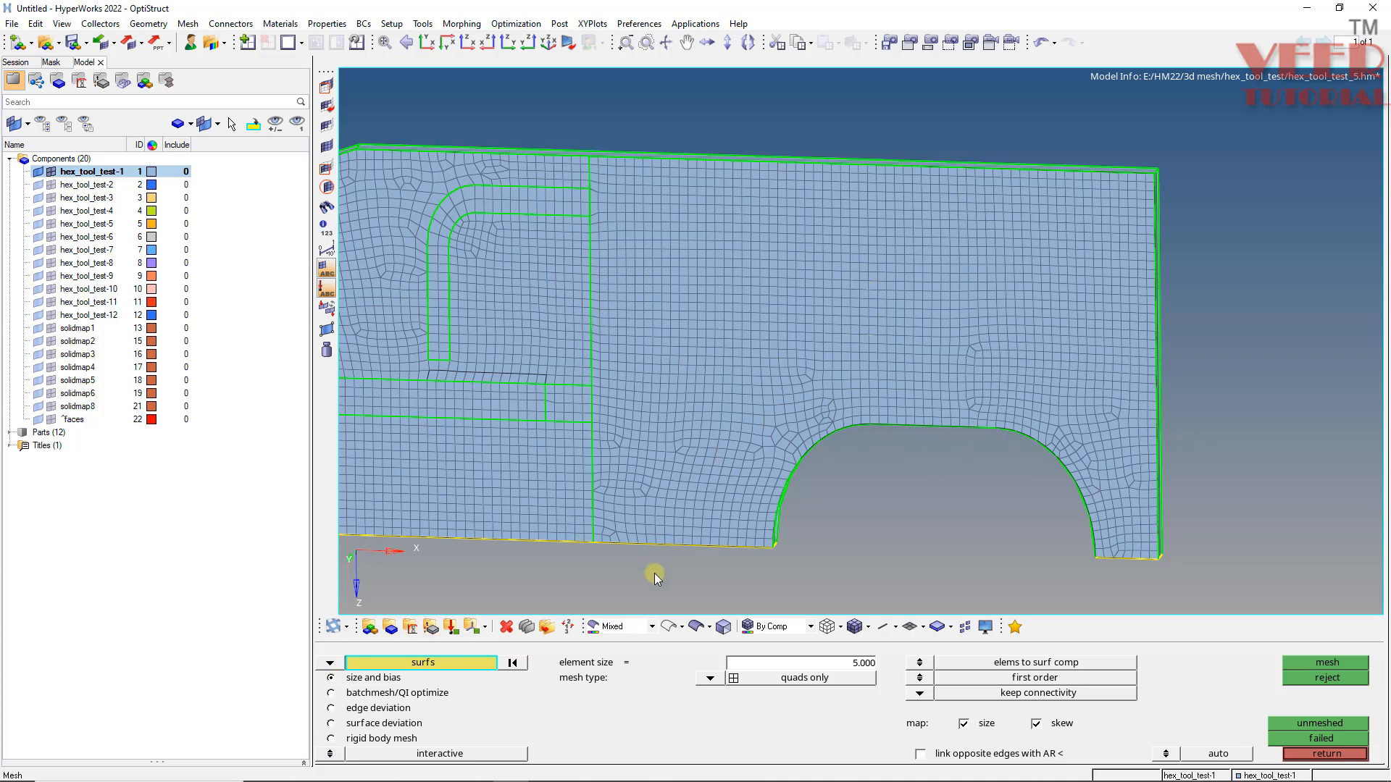
pyautogui.hotkey('shift', 'F3')
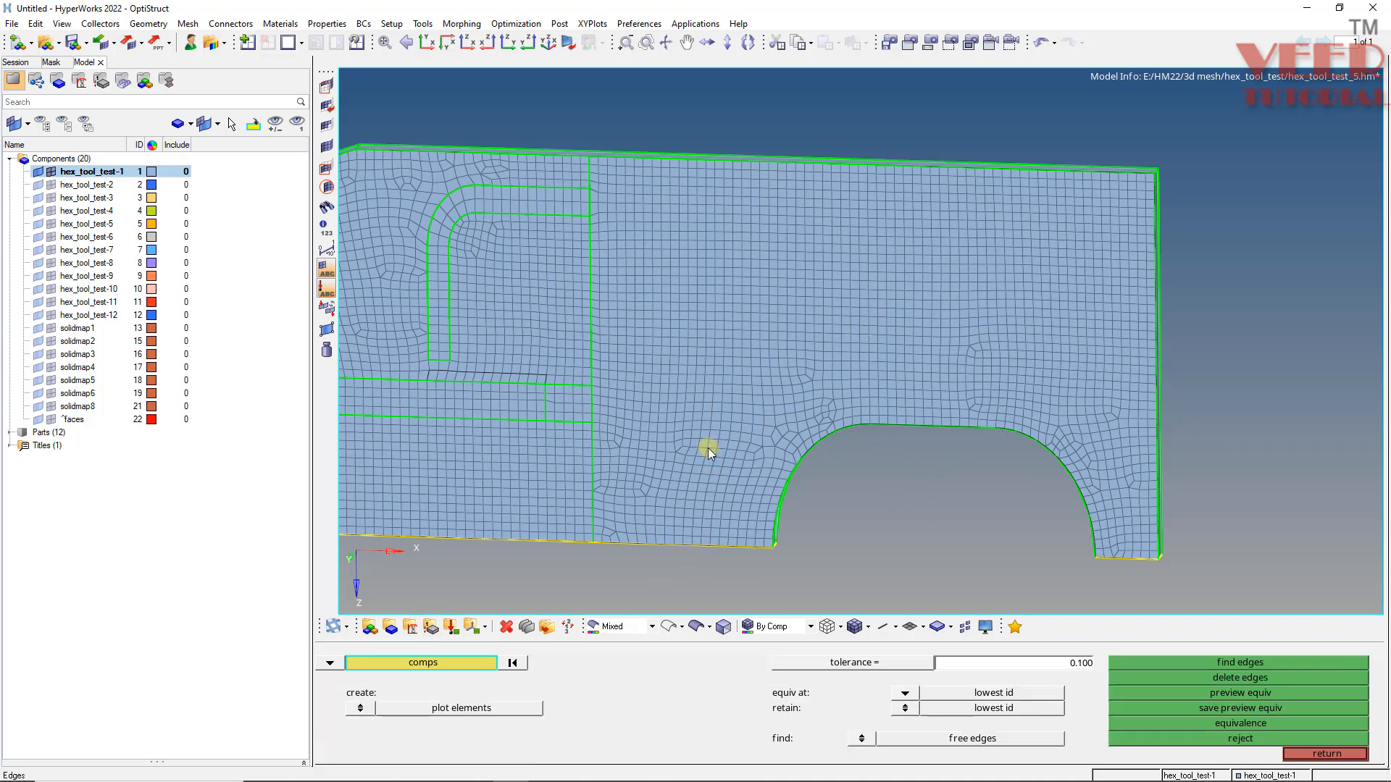
pyautogui.click(1249, 661)
pyautogui.keyDown('ctrl'); pyautogui.moveTo(823, 404); pyautogui.dragTo(798, 310); pyautogui.keyUp('ctrl')
pyautogui.scroll(-4, 798, 311)
pyautogui.scroll(4, 515, 312)
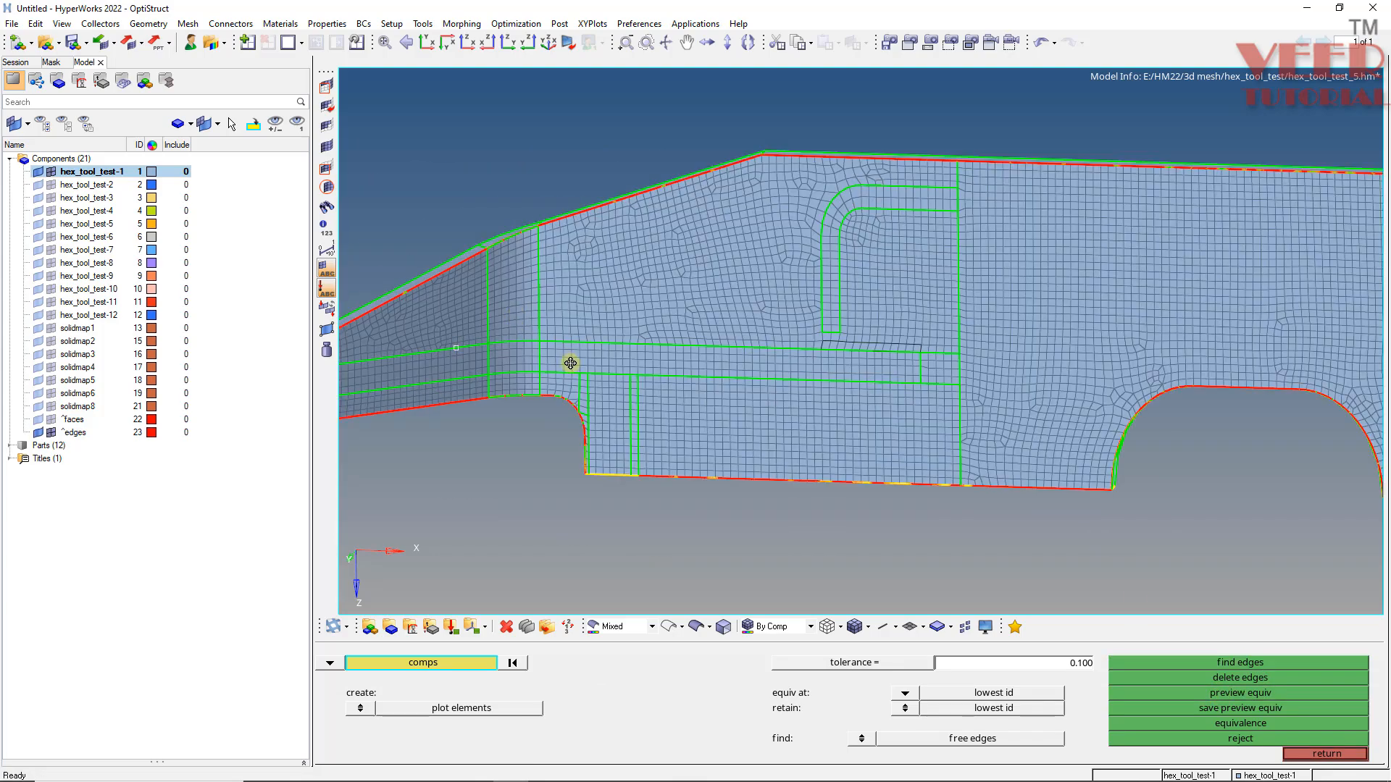
pyautogui.keyDown('ctrl'); pyautogui.moveTo(567, 361); pyautogui.dragTo(593, 355); pyautogui.keyUp('ctrl')
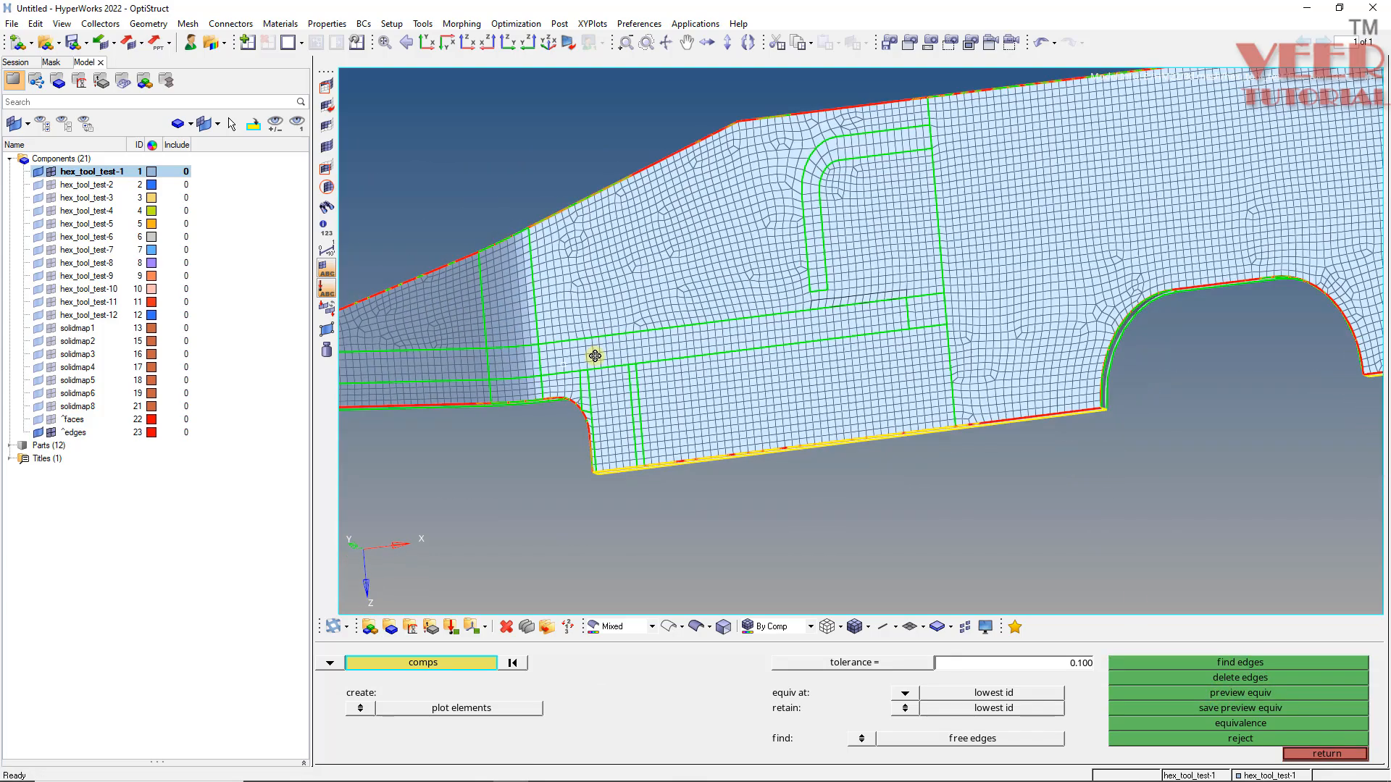
# - Hide the geometry and elements of hex_tool_test-1 to examine the free-edge outline alone, and delete the found edges
pyautogui.click(40, 173)
pyautogui.click(50, 174)
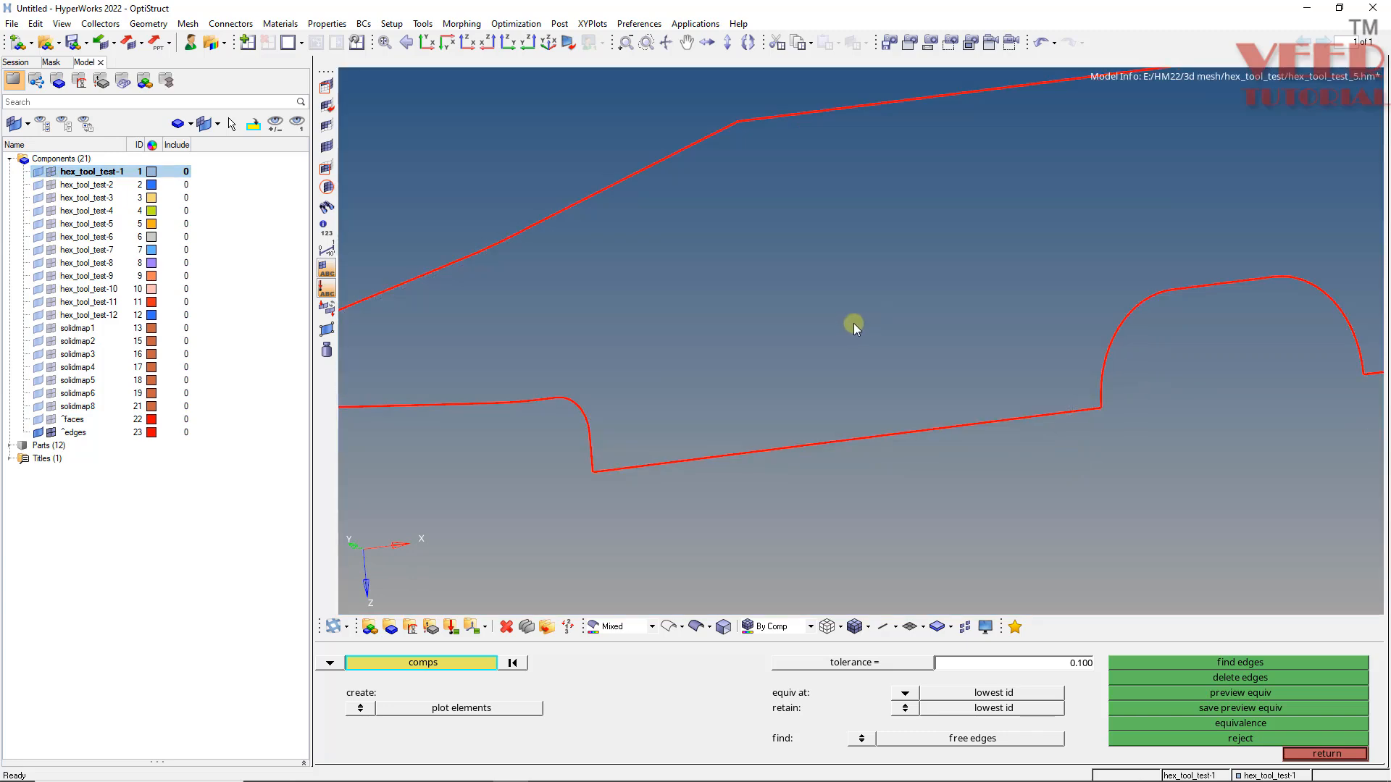
pyautogui.scroll(-4, 858, 337)
pyautogui.keyDown('ctrl'); pyautogui.moveTo(1033, 322); pyautogui.dragTo(1046, 360); pyautogui.keyUp('ctrl')
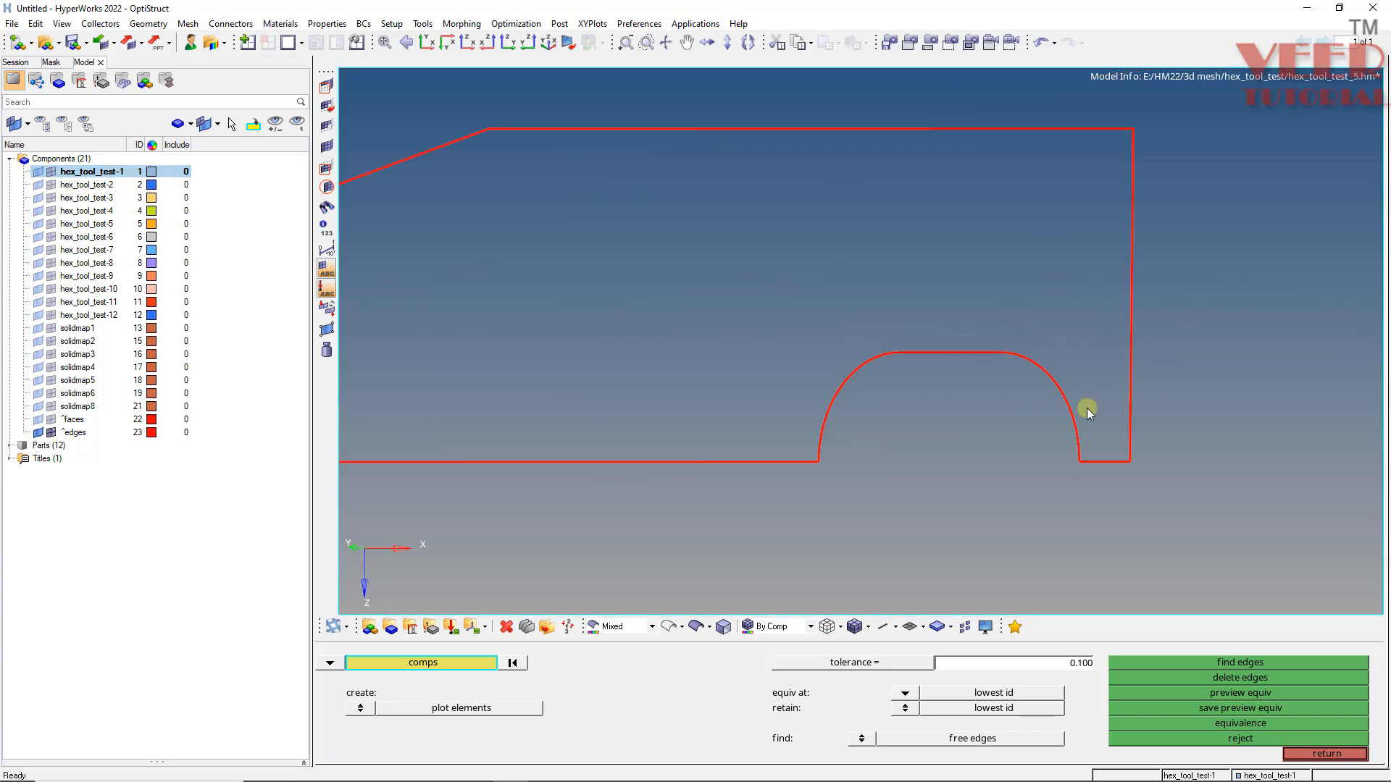
pyautogui.click(1244, 675)
pyautogui.press('F2')
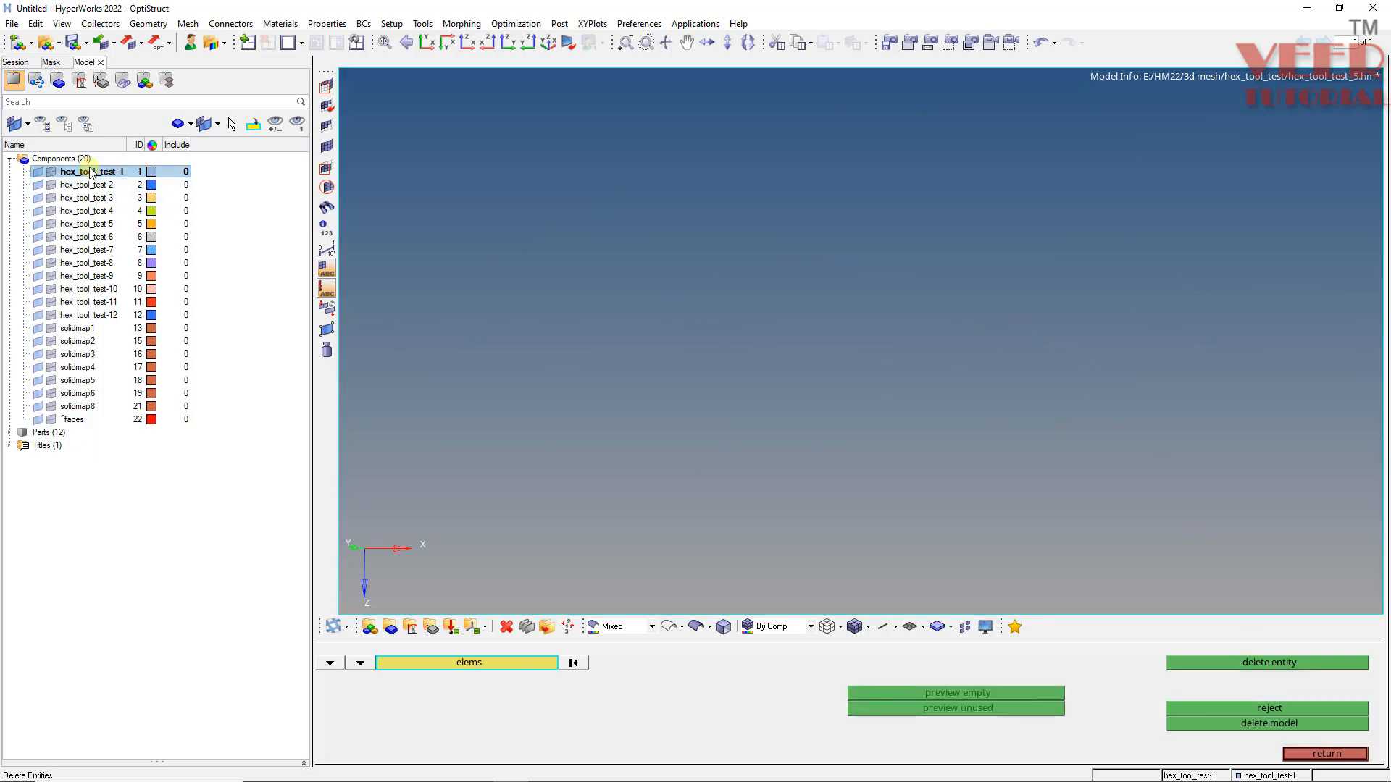
# - Show the geometry and elements of hex_tool_test-1 again
pyautogui.rightClick(90, 172)
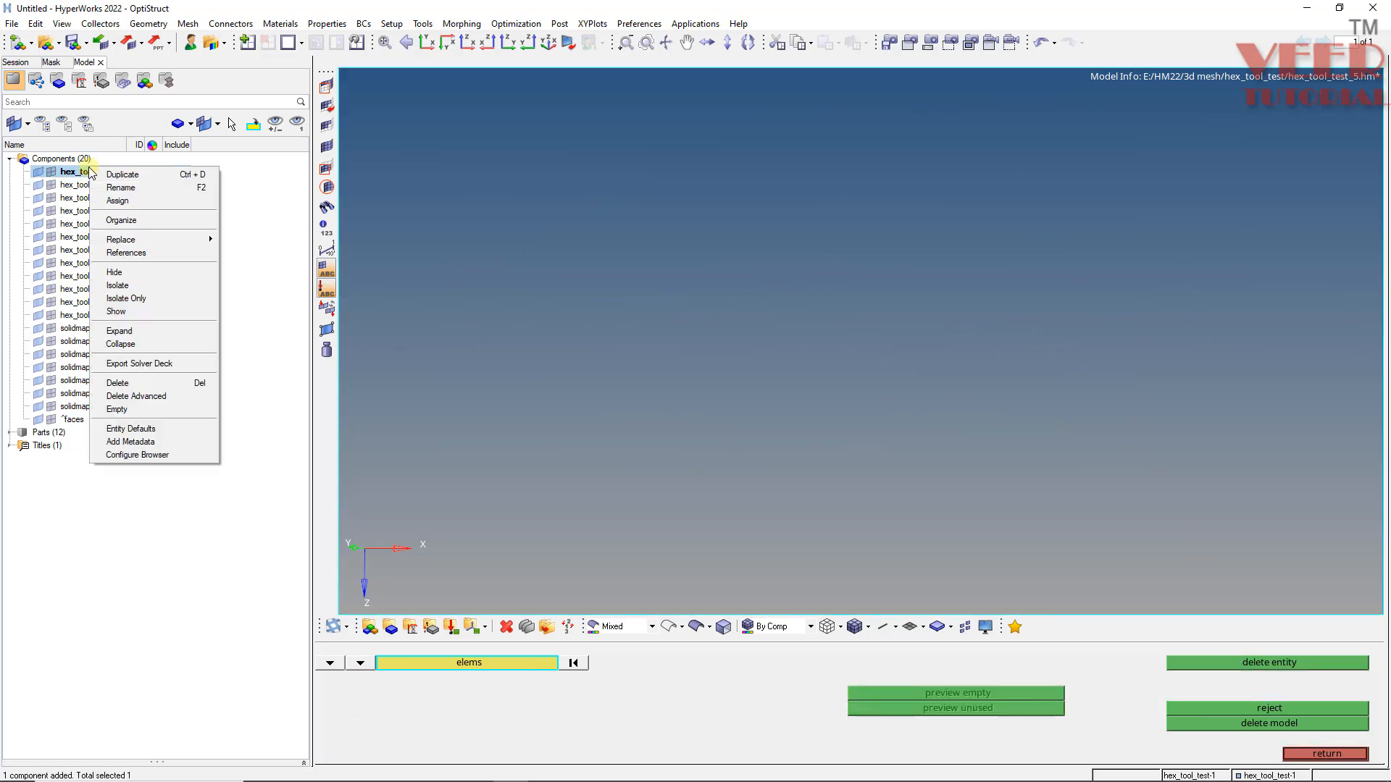
pyautogui.click(123, 312)
pyautogui.press('Escape')
pyautogui.keyDown('ctrl'); pyautogui.scroll(-4, 722, 279); pyautogui.keyUp('ctrl')
pyautogui.keyDown('ctrl'); pyautogui.scroll(6, 779, 360); pyautogui.keyUp('ctrl')
pyautogui.keyDown('ctrl'); pyautogui.moveTo(706, 348); pyautogui.dragTo(665, 339); pyautogui.keyUp('ctrl')
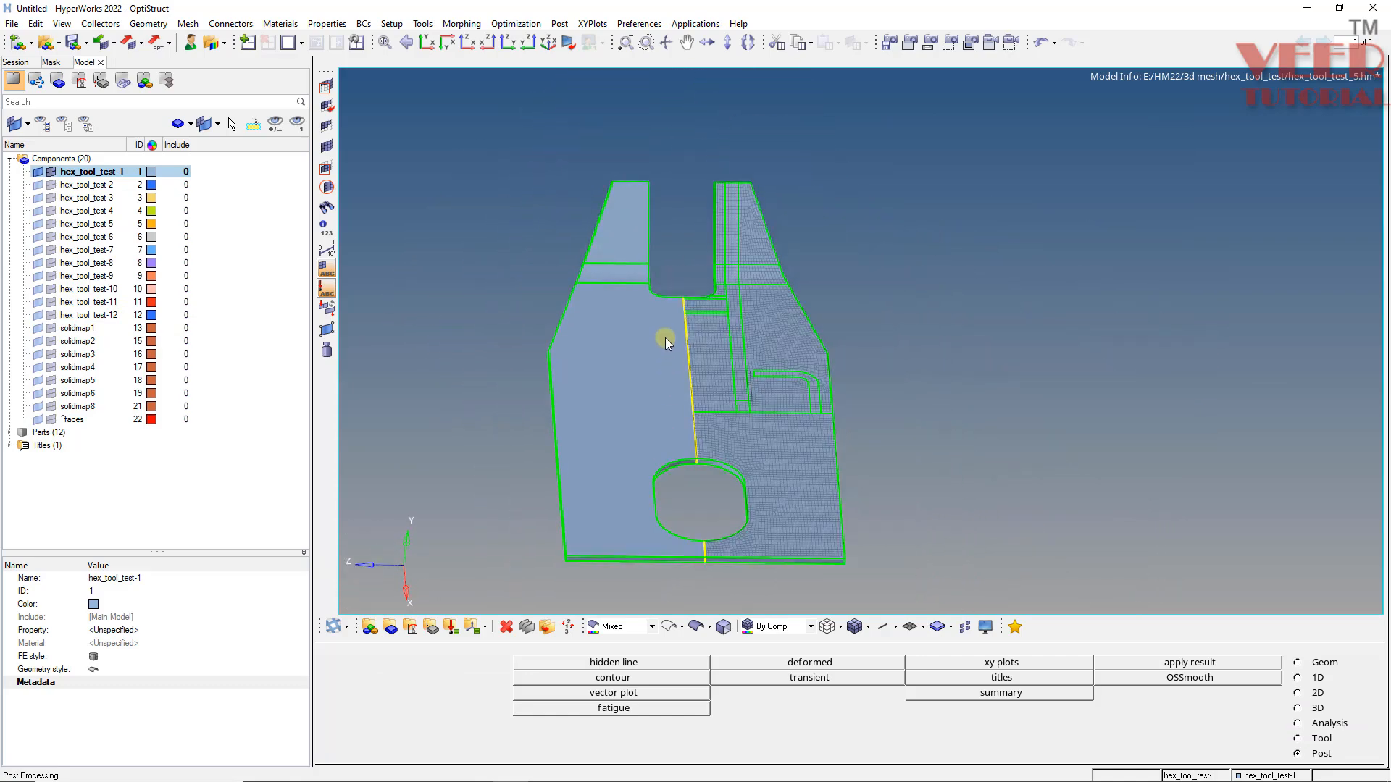
# - Mask the unmeshed half of the panel so only the half carrying the shell mesh is displayed
pyautogui.scroll(3, 660, 336)
pyautogui.press('F5')
pyautogui.click(555, 377)
pyautogui.middleClick(555, 377)
pyautogui.press('Escape')
# - Suppress the two edges bounding the curved bend on the panel's unmeshed large face by toggling them
pyautogui.keyDown('ctrl'); pyautogui.moveTo(573, 248); pyautogui.dragTo(895, 368); pyautogui.keyUp('ctrl')
pyautogui.scroll(5, 976, 376)
pyautogui.keyDown('ctrl'); pyautogui.moveTo(713, 287); pyautogui.dragTo(917, 461); pyautogui.keyUp('ctrl')
pyautogui.press('F11')
pyautogui.click(572, 722)
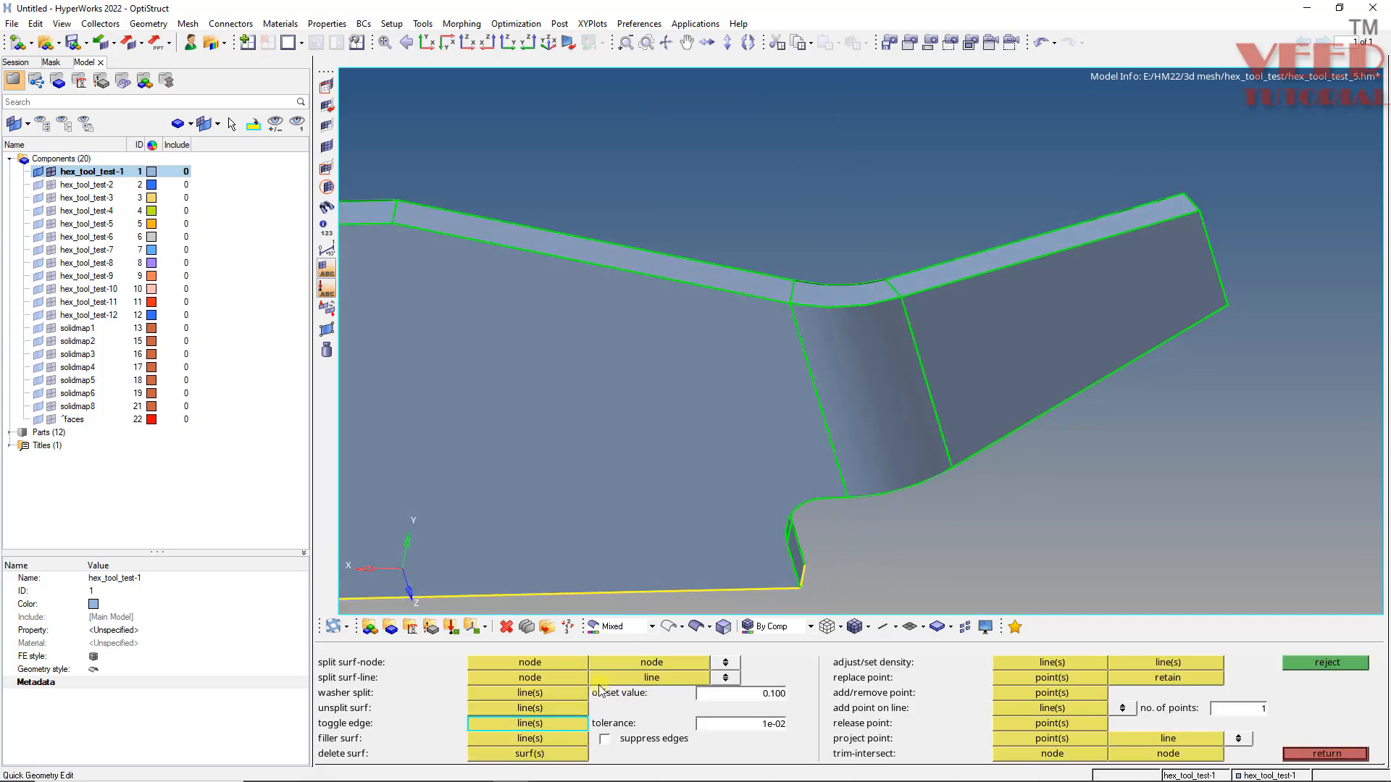
pyautogui.click(828, 440)
pyautogui.press('Escape')
# - Set up a general solid map with the panel's displayed shell elements as elements to drag and the opposite large face as destination
pyautogui.keyDown('ctrl'); pyautogui.scroll(-4, 746, 357); pyautogui.keyUp('ctrl')
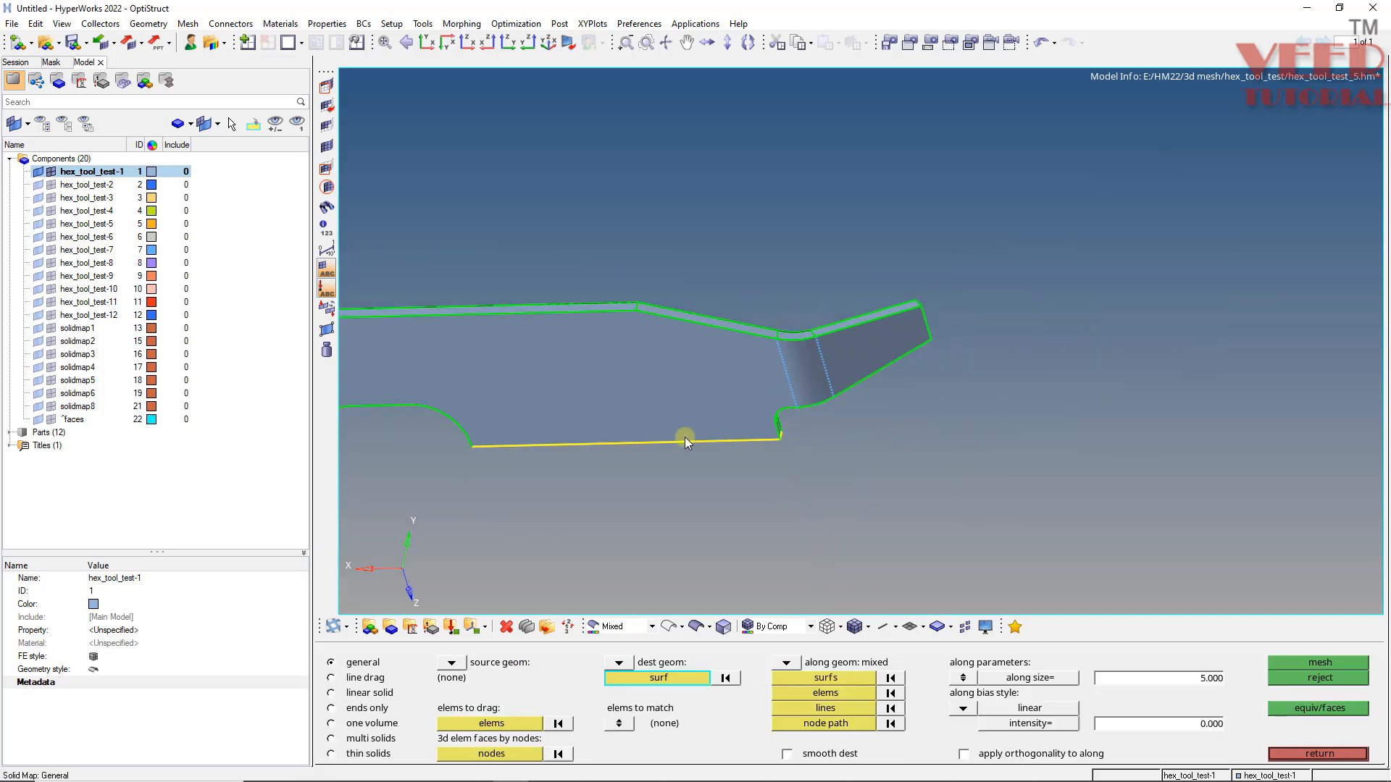
pyautogui.click(520, 717)
pyautogui.moveTo(563, 277)
pyautogui.keyDown('ctrl'); pyautogui.mouseDown()
pyautogui.moveTo(691, 428)
pyautogui.moveTo(545, 297)
pyautogui.mouseUp(); pyautogui.keyUp('ctrl')
pyautogui.click(537, 329)
pyautogui.click(530, 724)
pyautogui.click(952, 737)
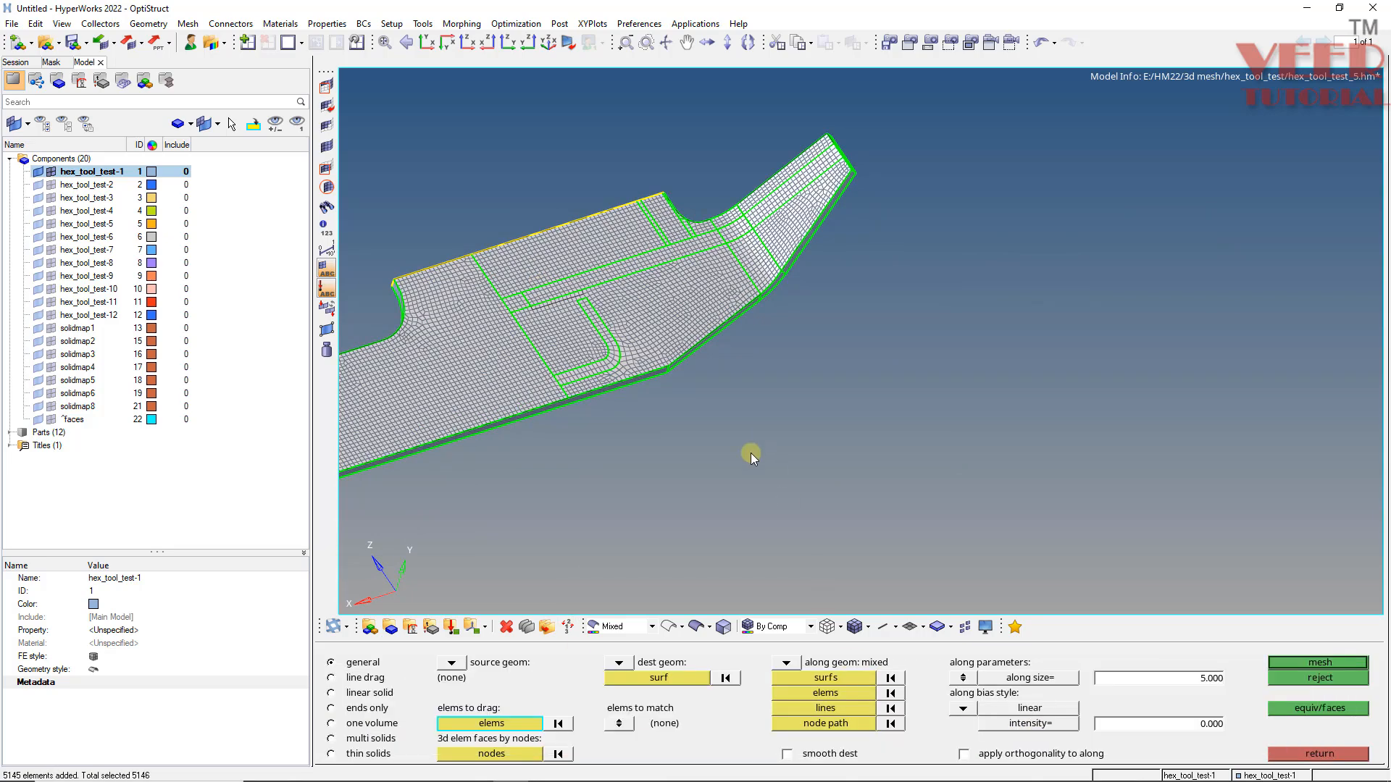
pyautogui.click(688, 675)
pyautogui.keyDown('ctrl'); pyautogui.moveTo(659, 306); pyautogui.dragTo(862, 595); pyautogui.keyUp('ctrl')
# - Pick the short thickness edges around the panel's corners as the along lines of the solid map
pyautogui.click(840, 708)
pyautogui.keyDown('ctrl'); pyautogui.moveTo(762, 340); pyautogui.dragTo(685, 374); pyautogui.keyUp('ctrl')
pyautogui.scroll(5, 685, 374)
pyautogui.keyDown('ctrl'); pyautogui.moveTo(767, 255); pyautogui.dragTo(766, 444); pyautogui.keyUp('ctrl')
pyautogui.scroll(4, 881, 497)
pyautogui.scroll(-5, 883, 491)
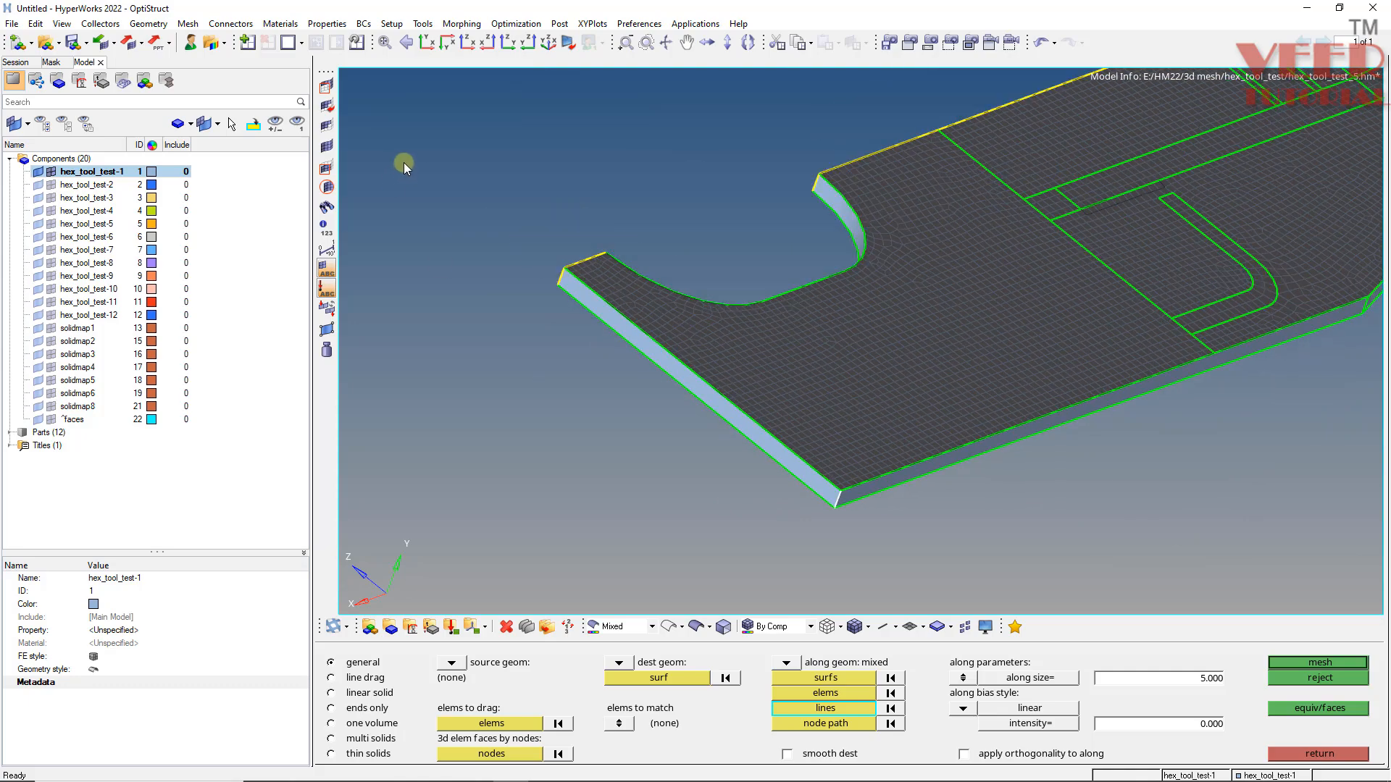
pyautogui.scroll(4, 637, 342)
pyautogui.scroll(-1, 627, 336)
pyautogui.keyDown('ctrl'); pyautogui.moveTo(831, 389); pyautogui.dragTo(526, 464); pyautogui.keyUp('ctrl')
pyautogui.scroll(3, 524, 459)
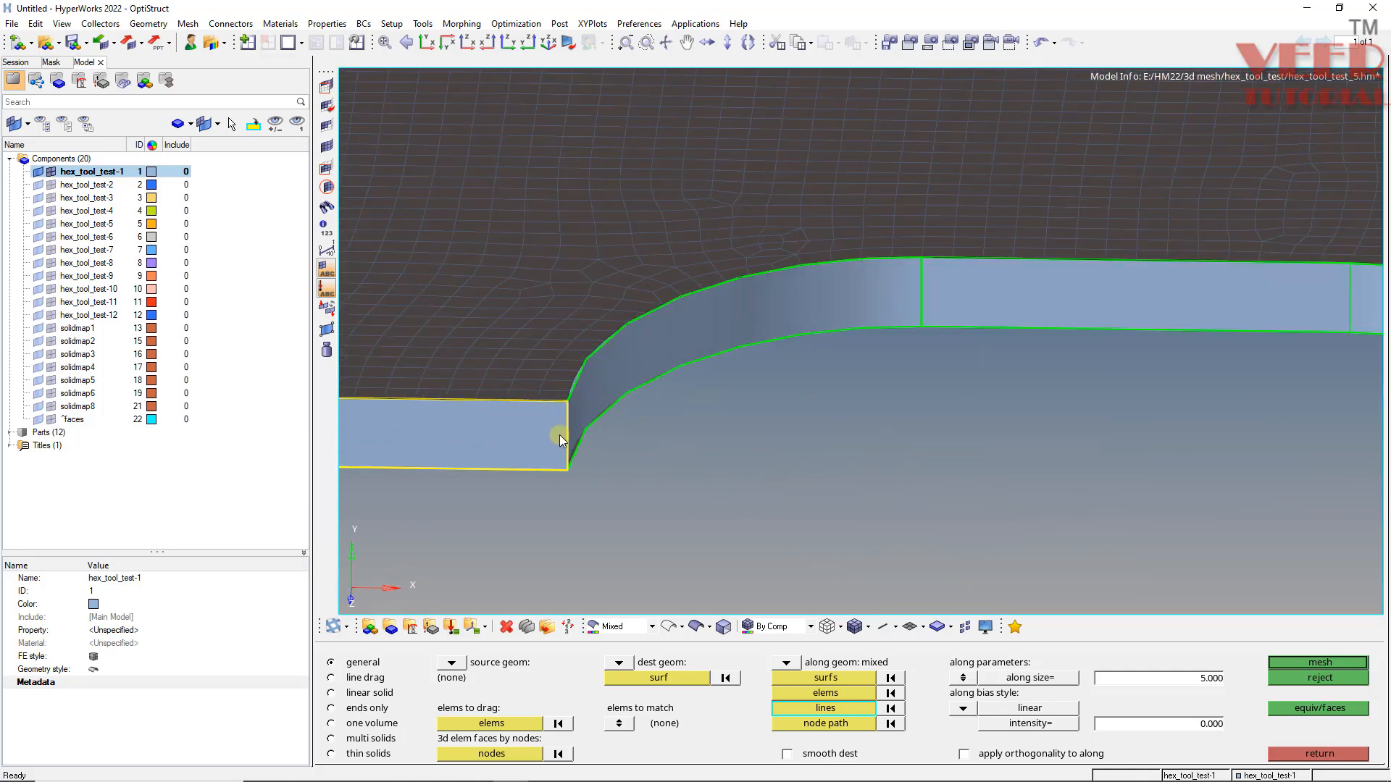
pyautogui.scroll(-6, 820, 374)
pyautogui.scroll(5, 446, 378)
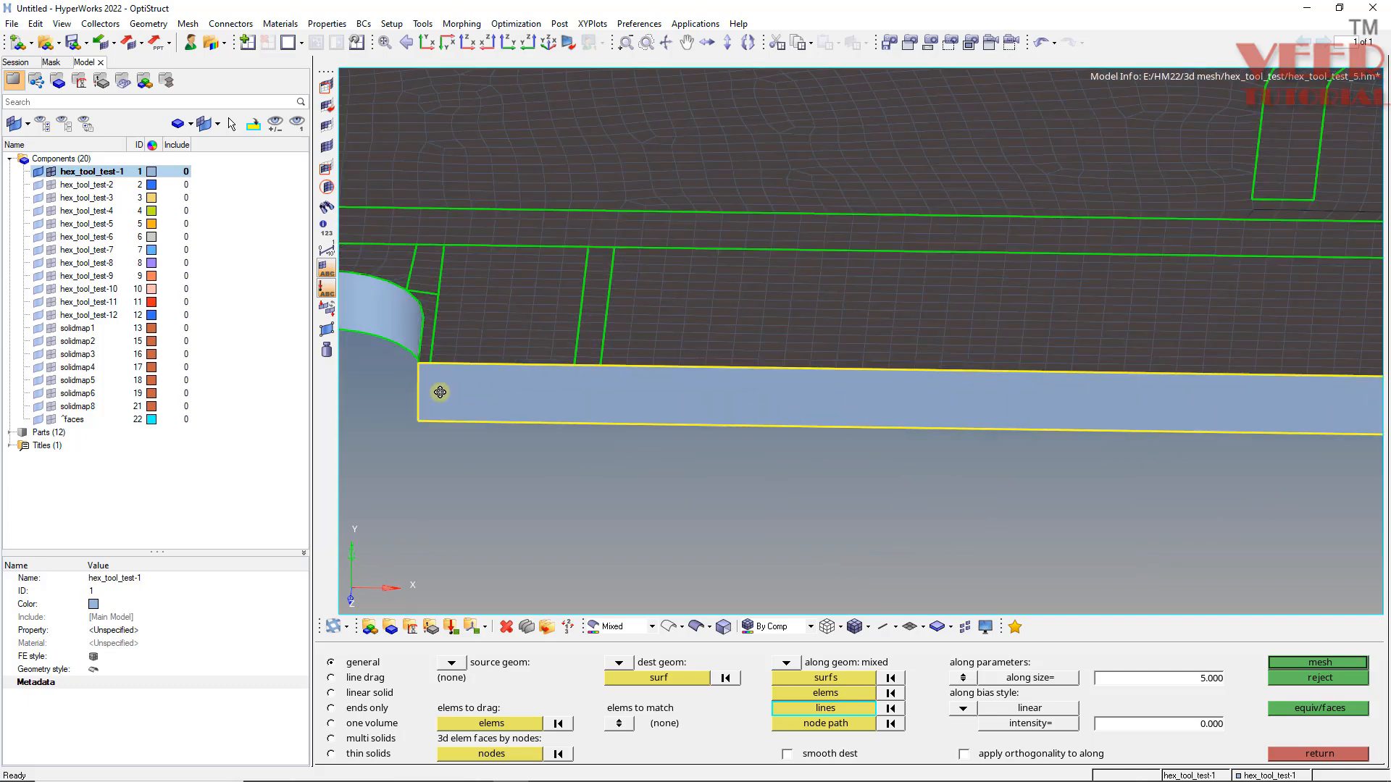
pyautogui.keyDown('ctrl'); pyautogui.moveTo(444, 389); pyautogui.dragTo(489, 421); pyautogui.keyUp('ctrl')
pyautogui.scroll(-6, 421, 395)
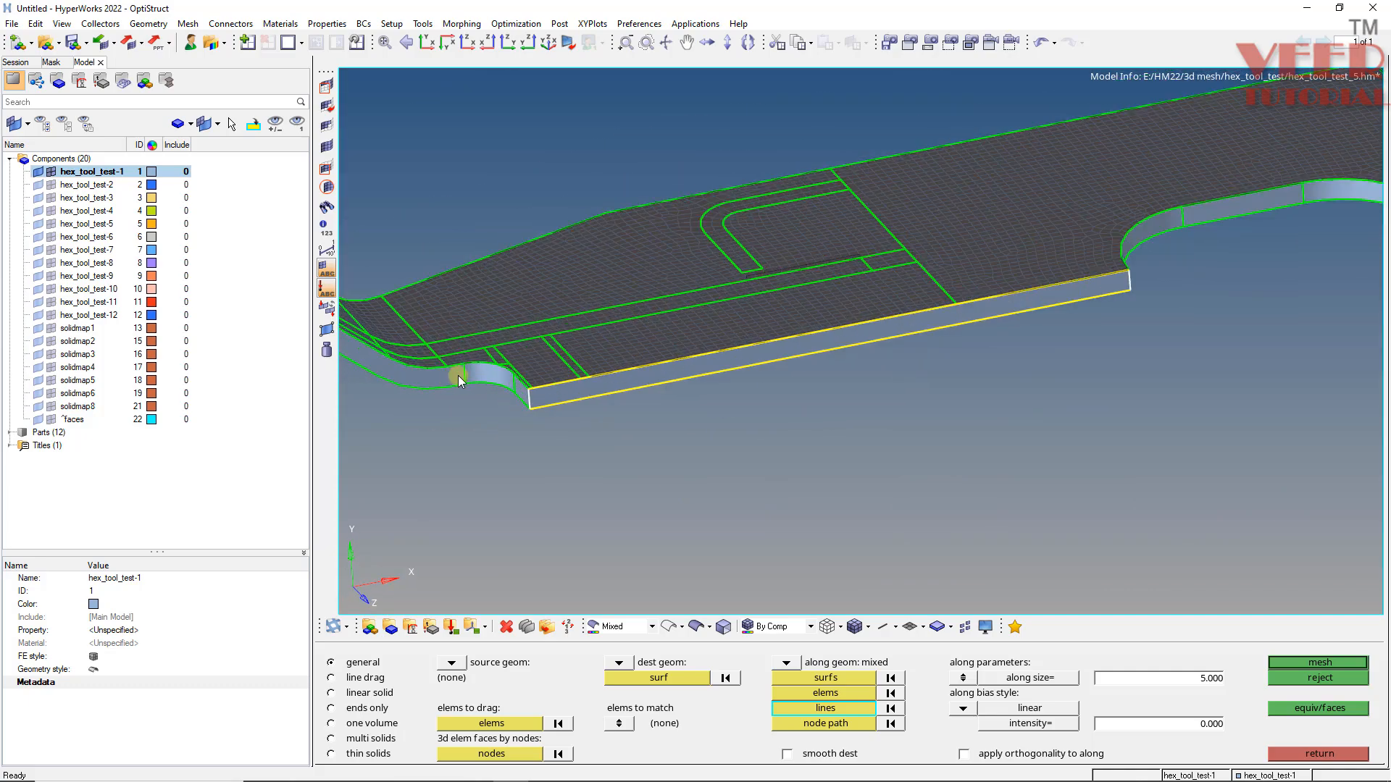
pyautogui.scroll(5, 497, 326)
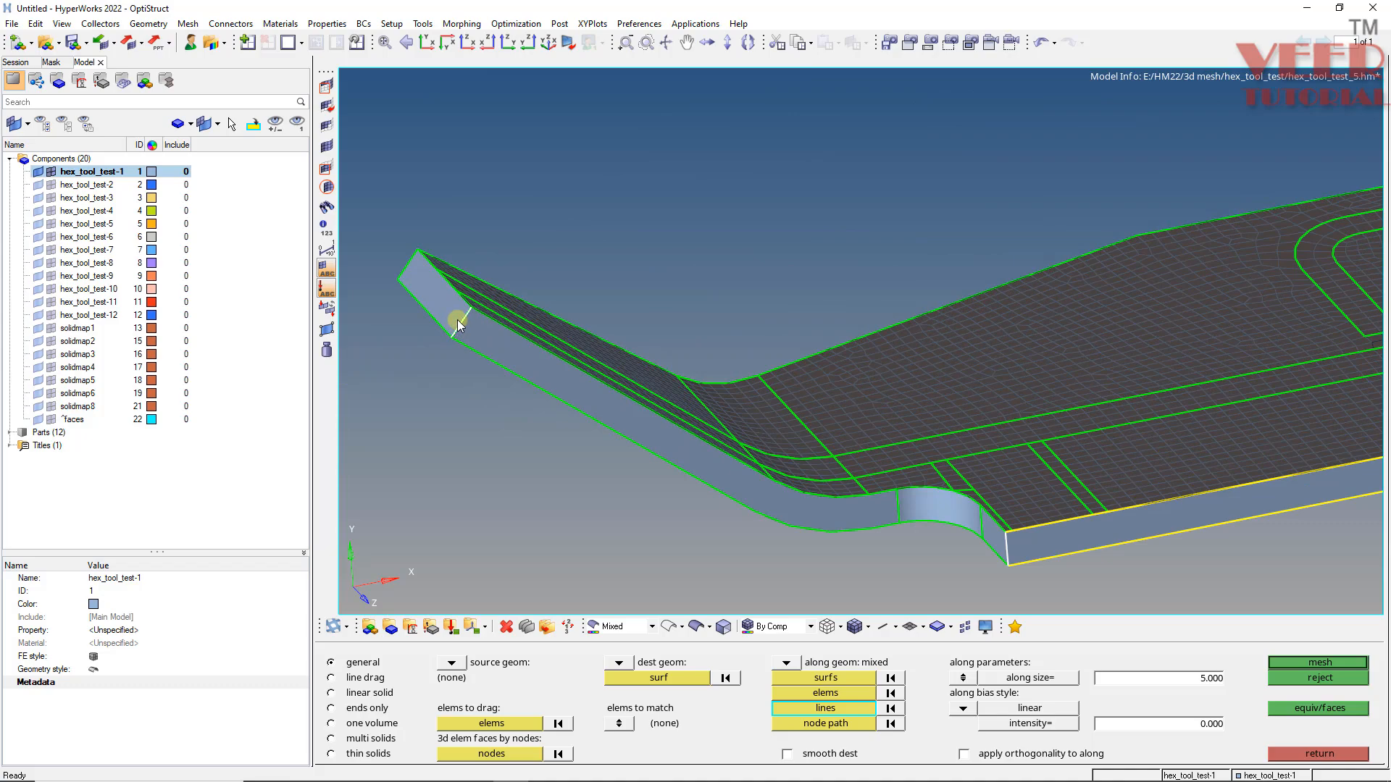
pyautogui.keyDown('ctrl'); pyautogui.moveTo(433, 321); pyautogui.dragTo(555, 385); pyautogui.keyUp('ctrl')
pyautogui.keyDown('ctrl'); pyautogui.moveTo(469, 360); pyautogui.dragTo(598, 446); pyautogui.keyUp('ctrl')
pyautogui.keyDown('ctrl'); pyautogui.moveTo(676, 465); pyautogui.dragTo(467, 407); pyautogui.keyUp('ctrl')
# - Generate the solid map mesh through the panel's thickness and close the solid map
pyautogui.click(1319, 663)
pyautogui.keyDown('ctrl'); pyautogui.moveTo(708, 423); pyautogui.dragTo(1101, 632); pyautogui.keyUp('ctrl')
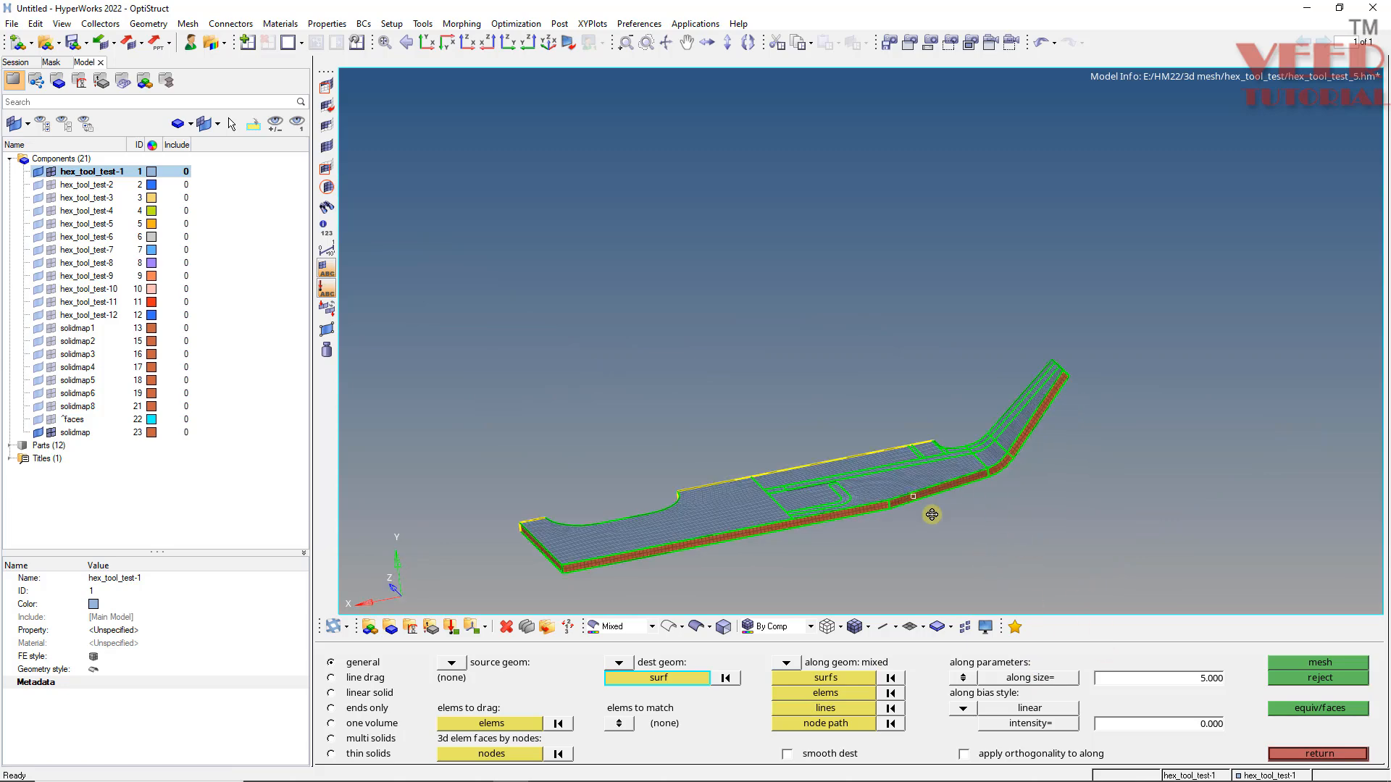
pyautogui.keyDown('ctrl'); pyautogui.moveTo(919, 498); pyautogui.dragTo(952, 534); pyautogui.keyUp('ctrl')
pyautogui.press('F11')
pyautogui.press('Escape')
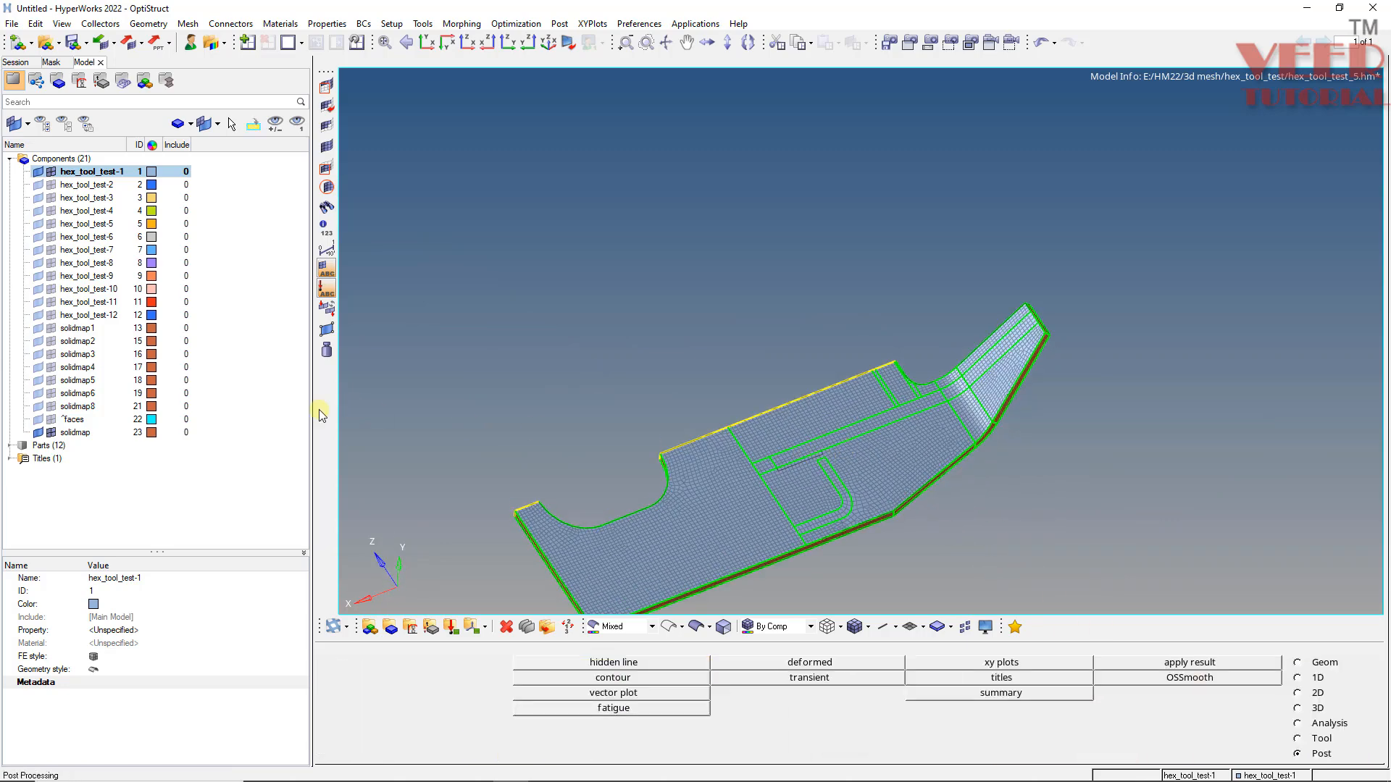
# - Rename the new solidmap component to solidmap9
pyautogui.click(114, 433)
pyautogui.click(123, 578)
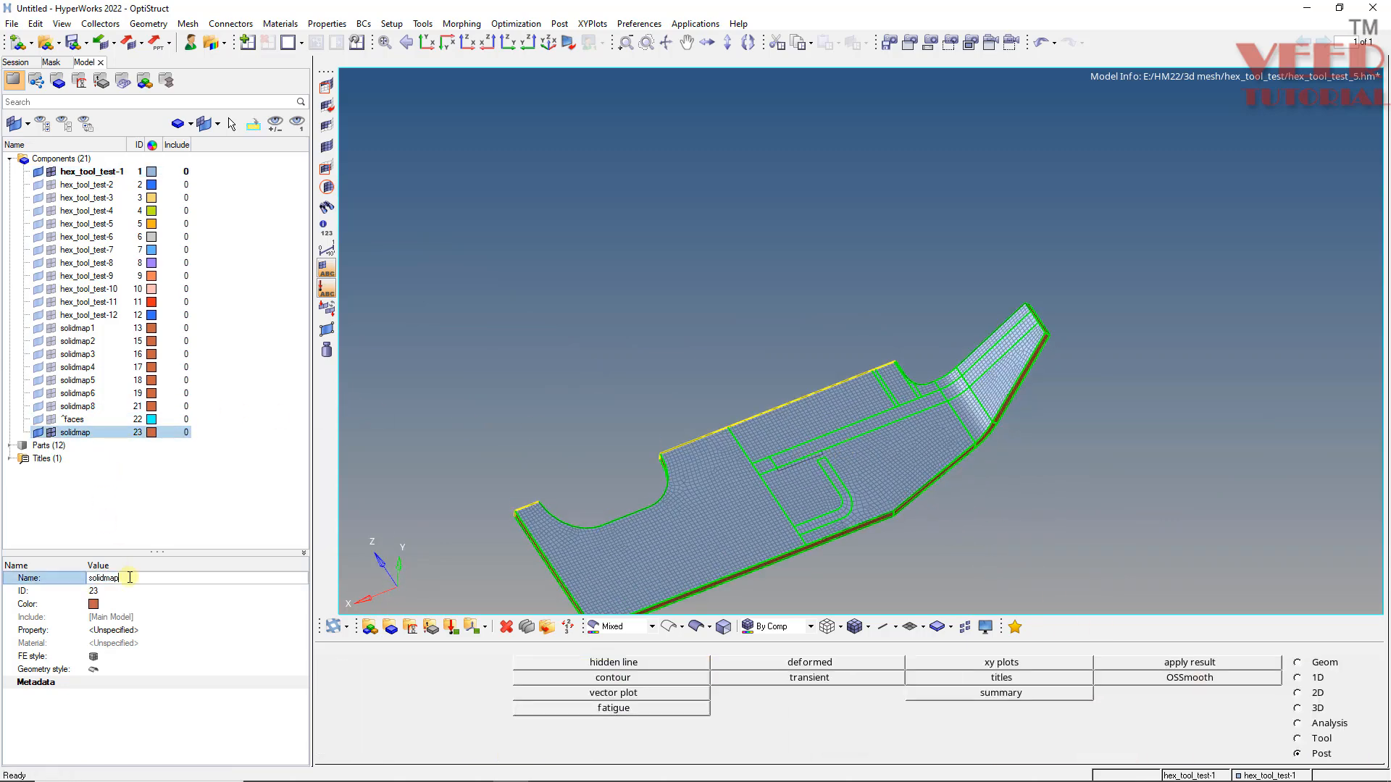
pyautogui.write('9')
pyautogui.press('Return')
# - Delete the ^faces component
pyautogui.click(87, 421)
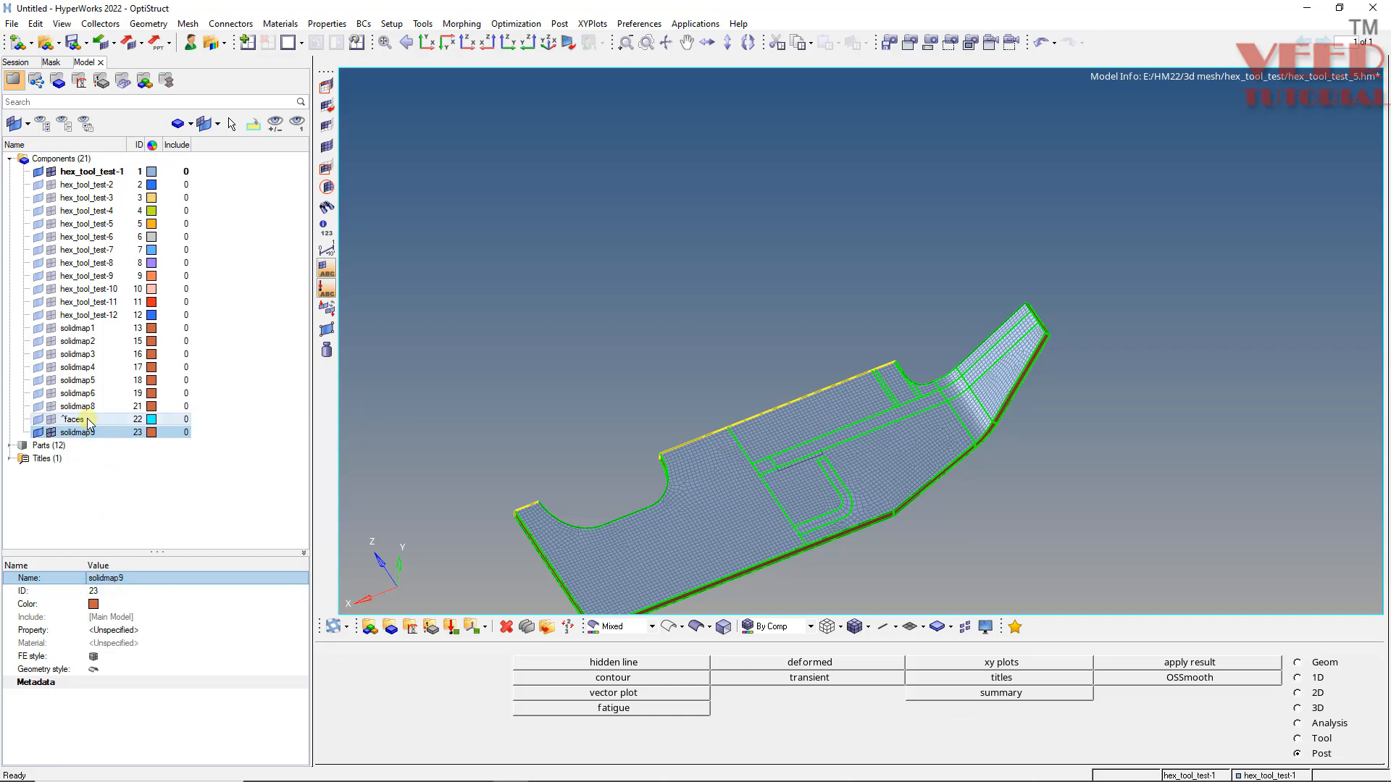
pyautogui.rightClick(89, 423)
pyautogui.click(123, 662)
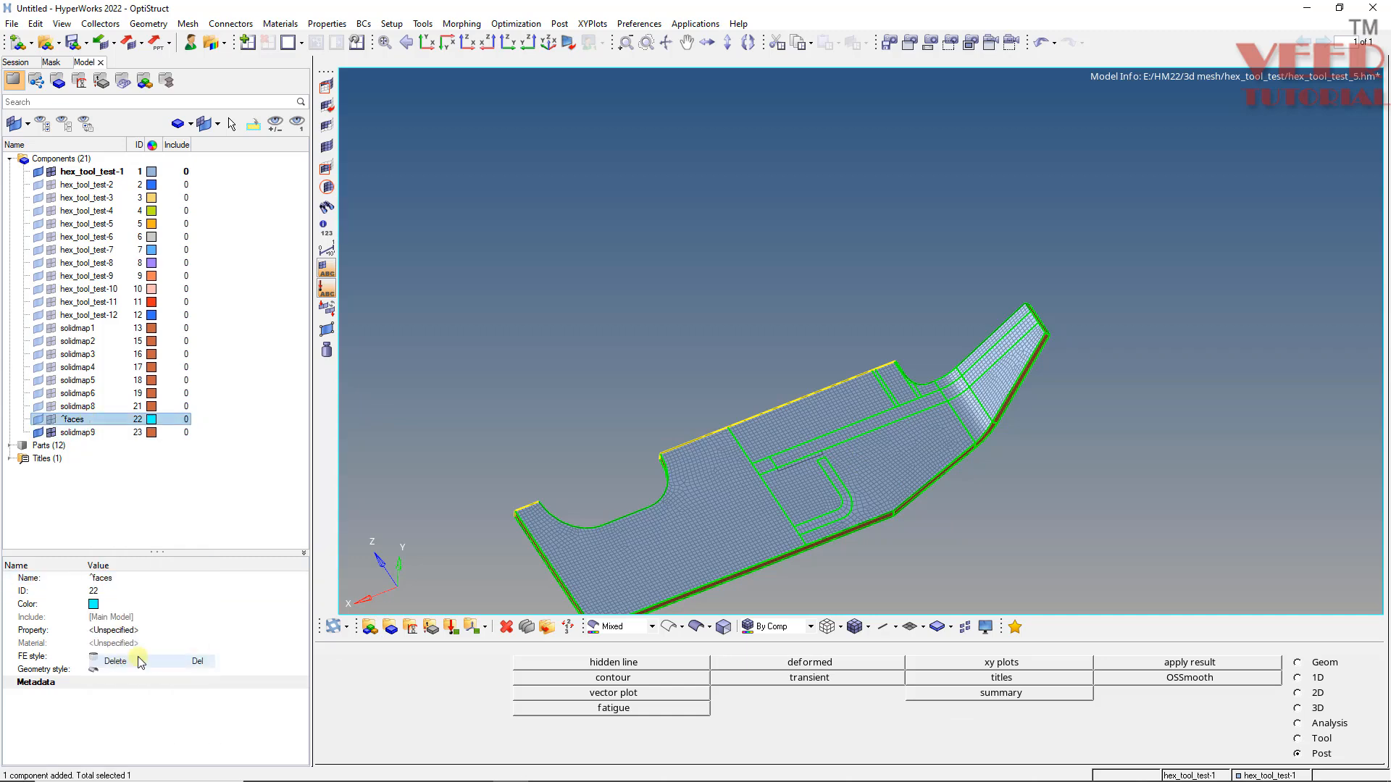
pyautogui.click(661, 438)
# - Isolate only the solid mesh components from solidmap1 through solidmap9
pyautogui.click(87, 328)
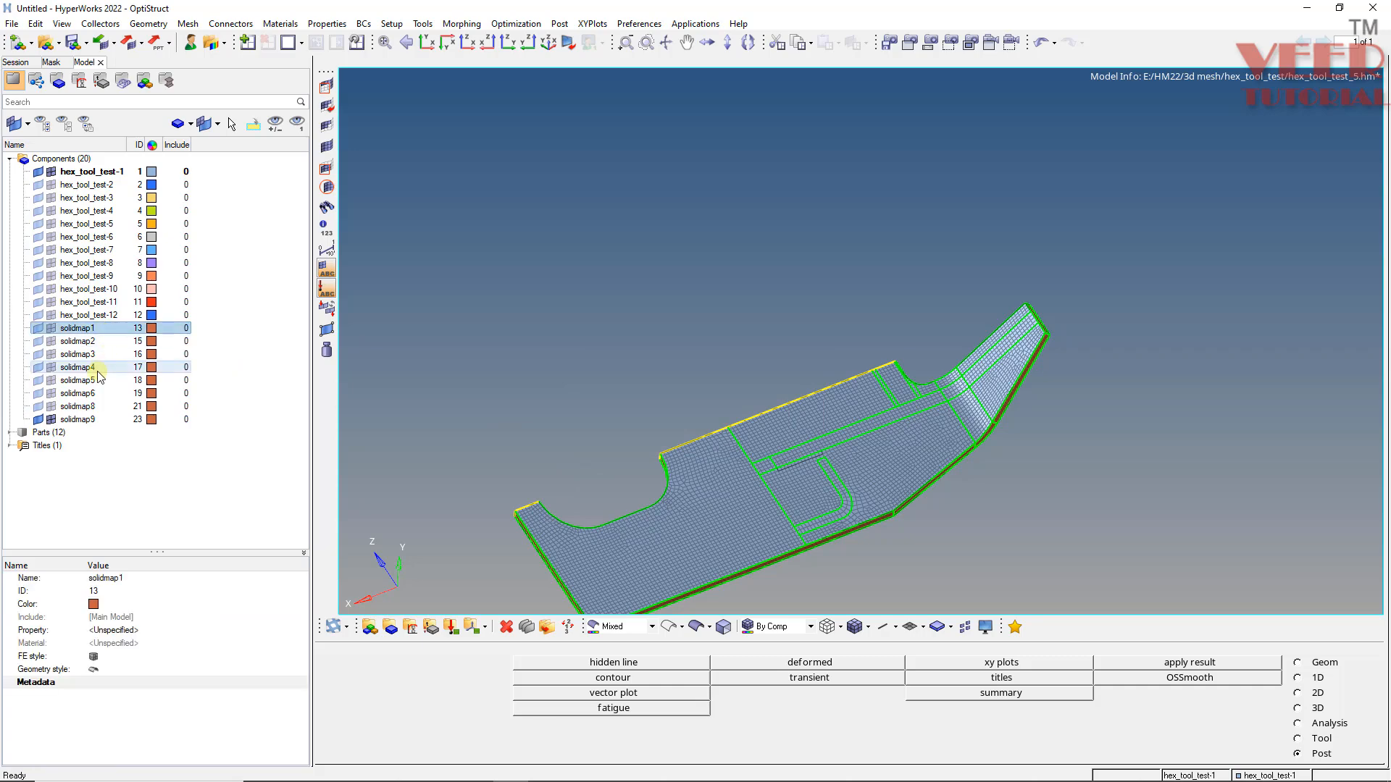
pyautogui.keyDown('shift'); pyautogui.click(77, 419); pyautogui.keyUp('shift')
pyautogui.rightClick(84, 349)
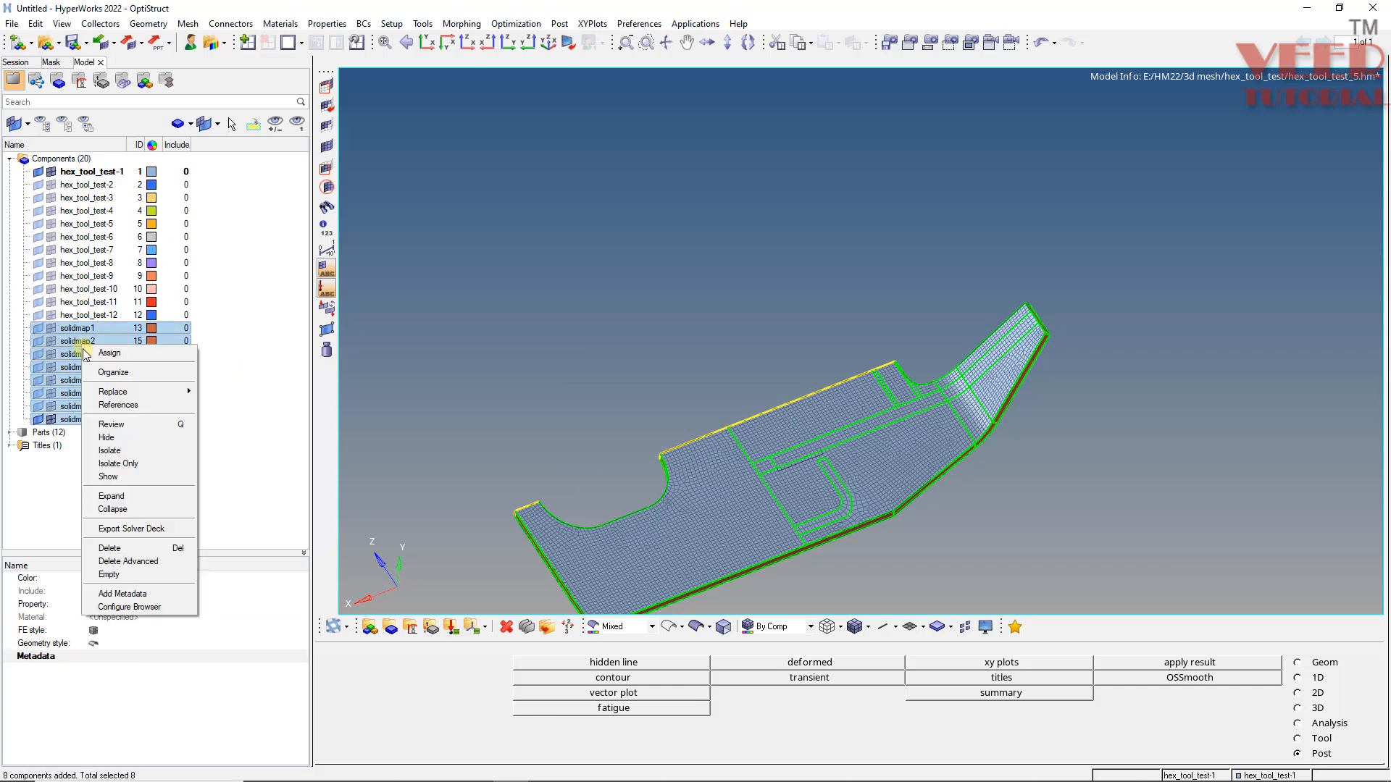
pyautogui.click(118, 464)
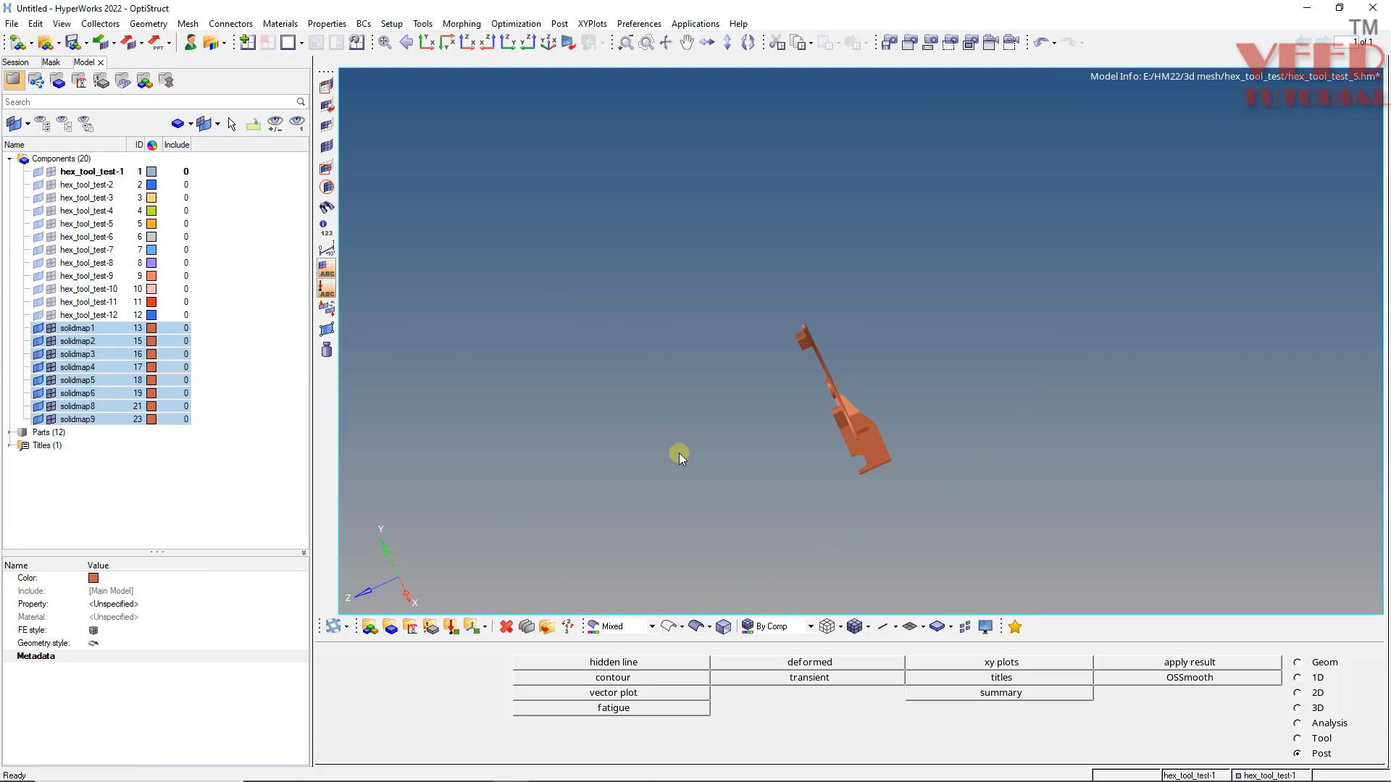
# - Assign automatic colors to the components so the individual solid meshes differ
pyautogui.hotkey('shift', 'F1')
pyautogui.keyDown('shift'); pyautogui.moveTo(656, 255); pyautogui.dragTo(1112, 539); pyautogui.keyUp('shift')
pyautogui.click(1290, 676)
pyautogui.press('Escape')
# - Examine the mesh alignment where the bent bracket and the curved arm meet the base plate
pyautogui.scroll(5, 842, 406)
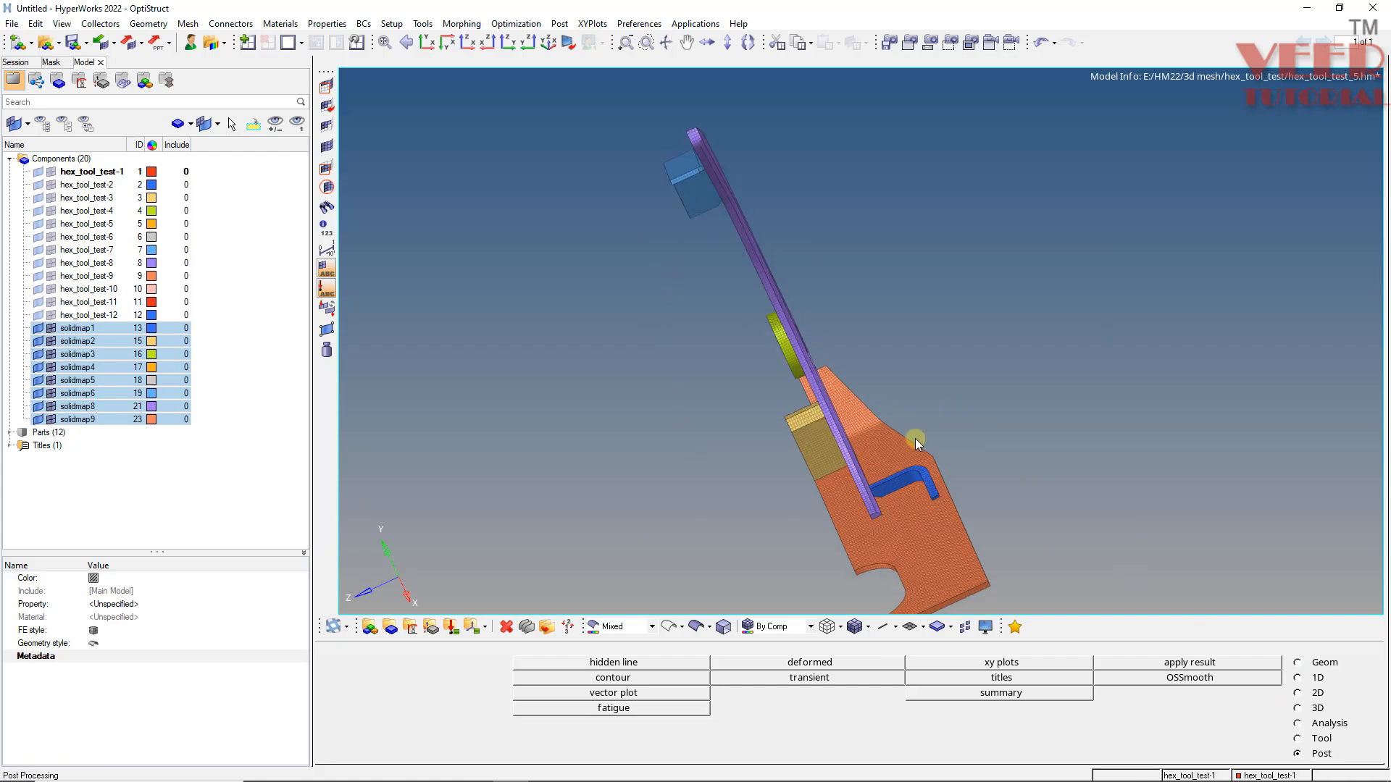
pyautogui.scroll(10, 908, 434)
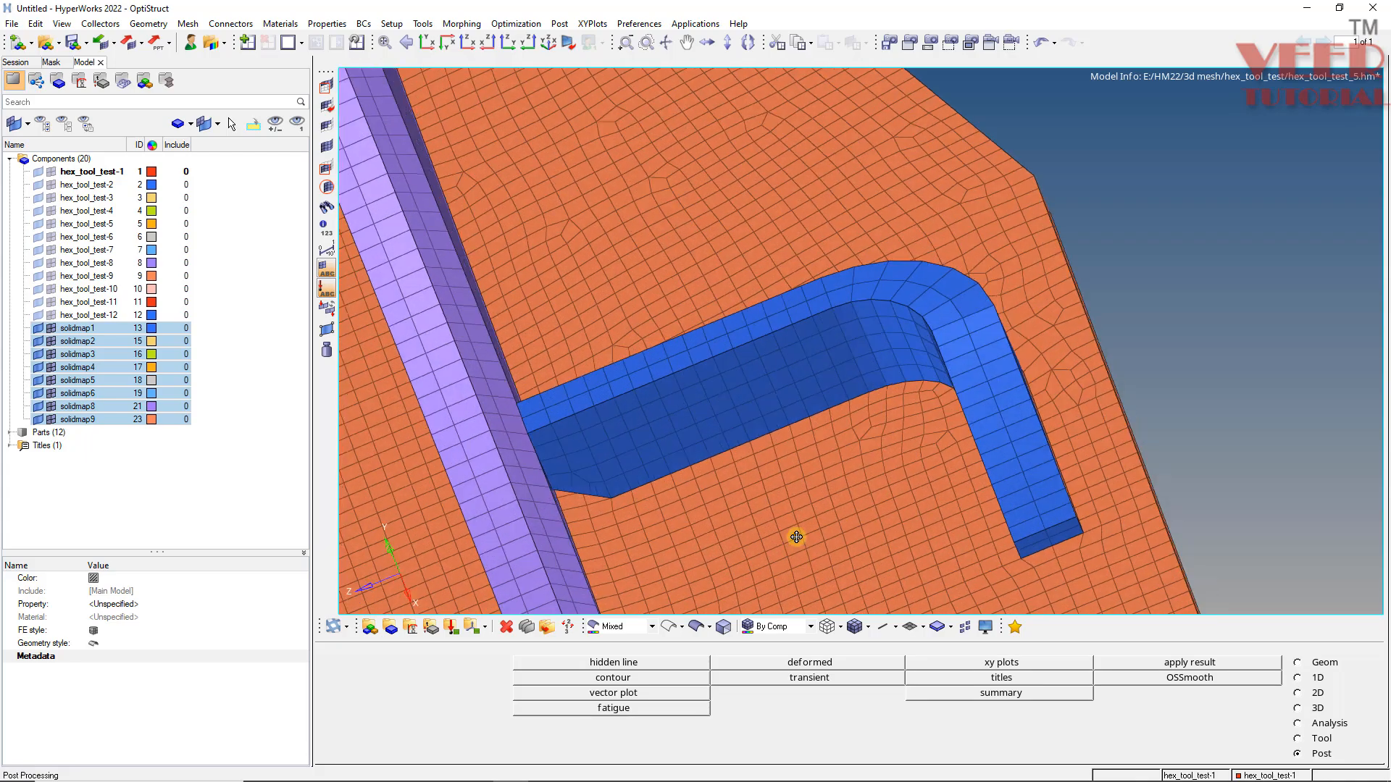
pyautogui.keyDown('ctrl'); pyautogui.moveTo(817, 531); pyautogui.dragTo(659, 510); pyautogui.keyUp('ctrl')
pyautogui.scroll(10, 639, 429)
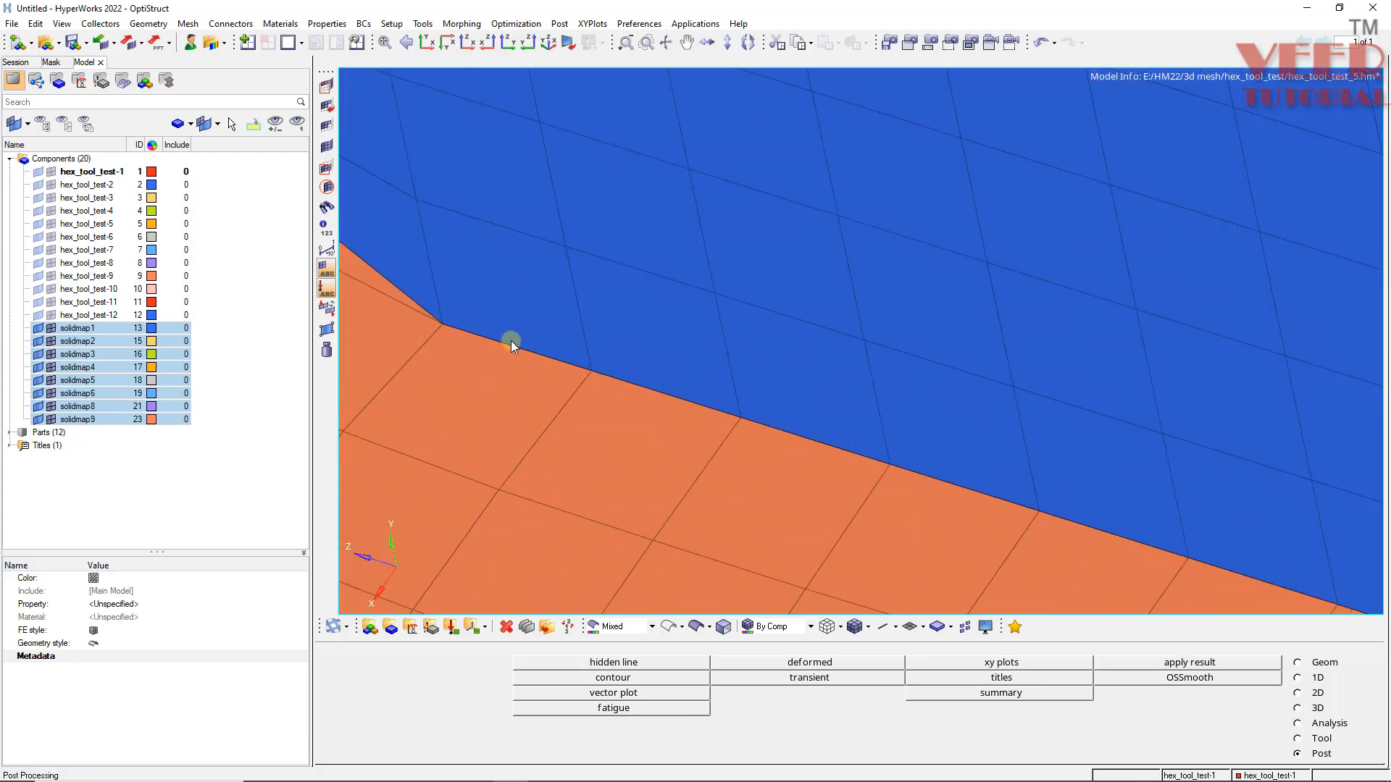
pyautogui.scroll(-8, 828, 381)
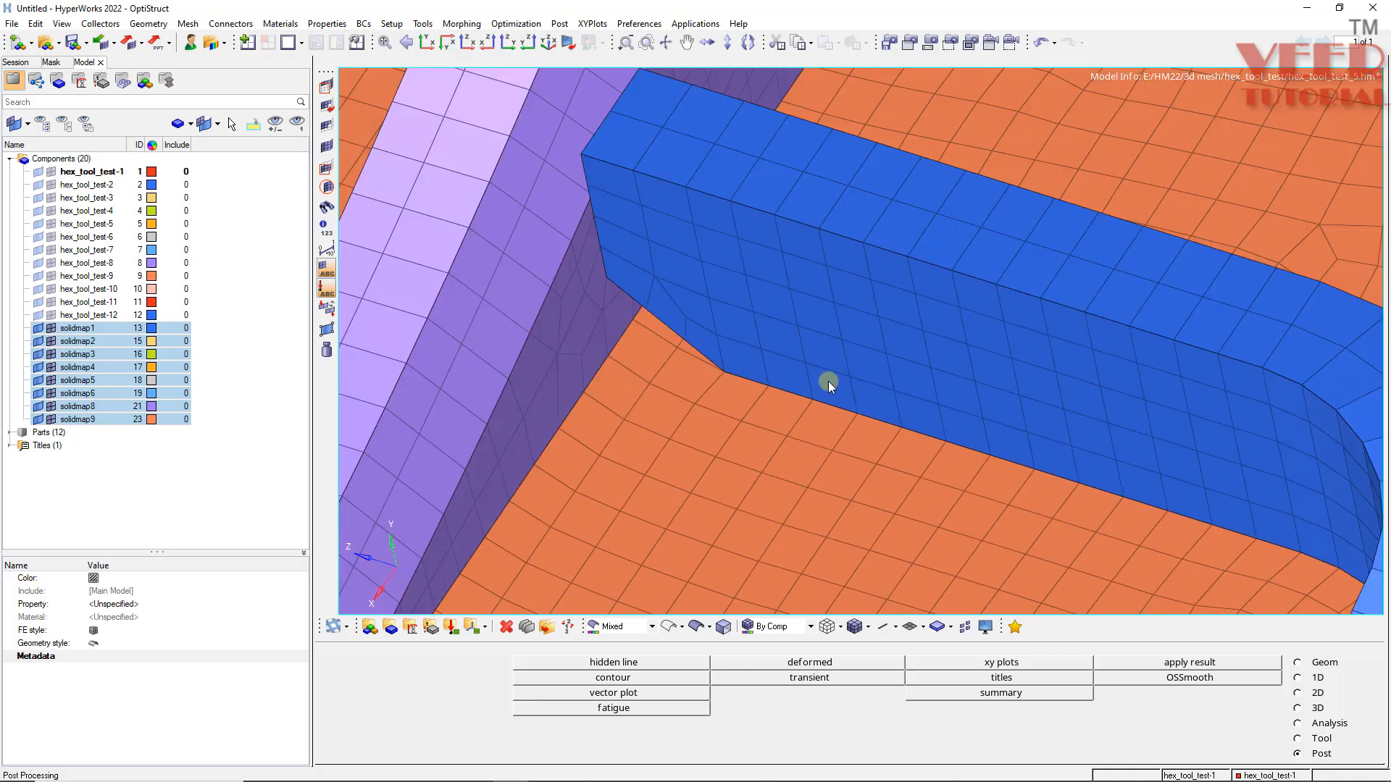
pyautogui.scroll(8, 623, 474)
pyautogui.keyDown('ctrl'); pyautogui.moveTo(594, 467); pyautogui.dragTo(660, 460); pyautogui.keyUp('ctrl')
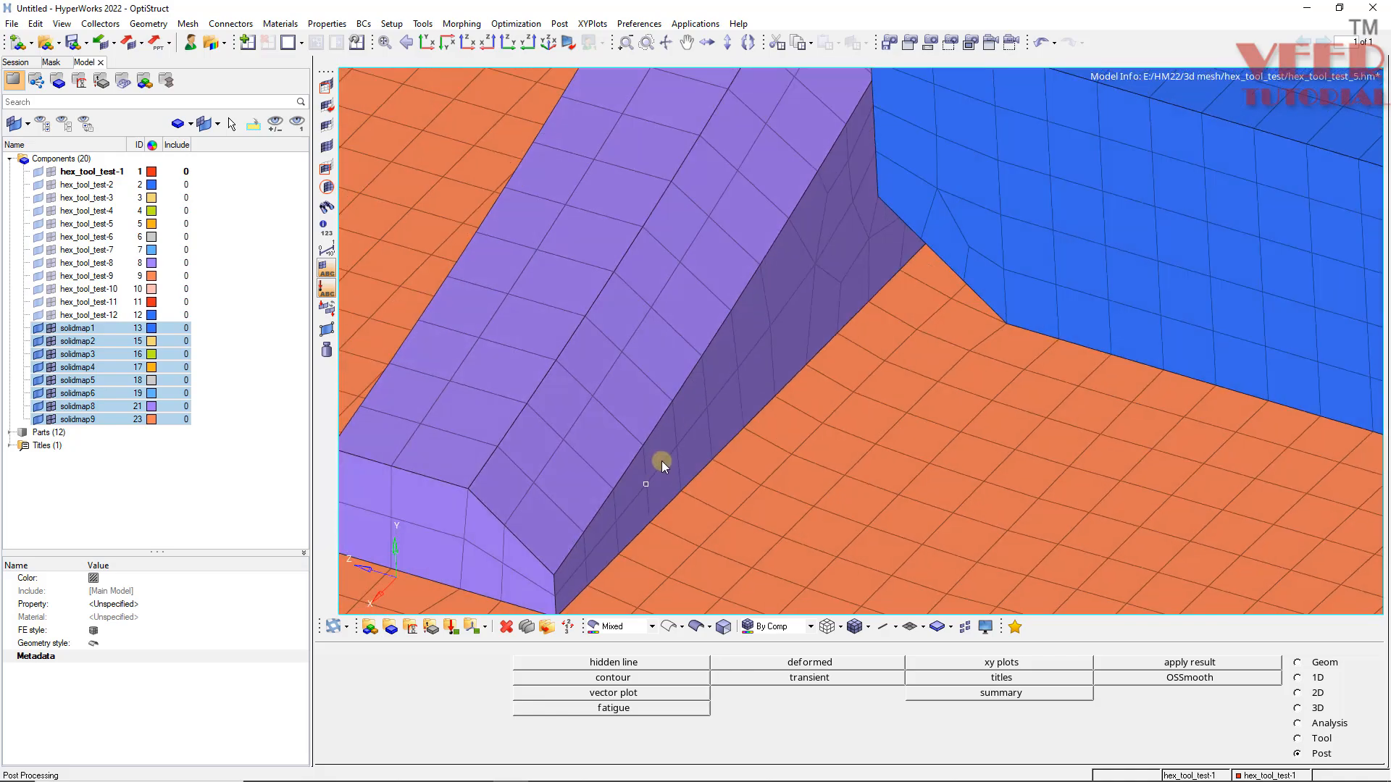
pyautogui.scroll(-8, 771, 408)
pyautogui.keyDown('ctrl'); pyautogui.moveTo(684, 409); pyautogui.dragTo(753, 426); pyautogui.keyUp('ctrl')
pyautogui.scroll(5, 498, 328)
pyautogui.scroll(3, 498, 328)
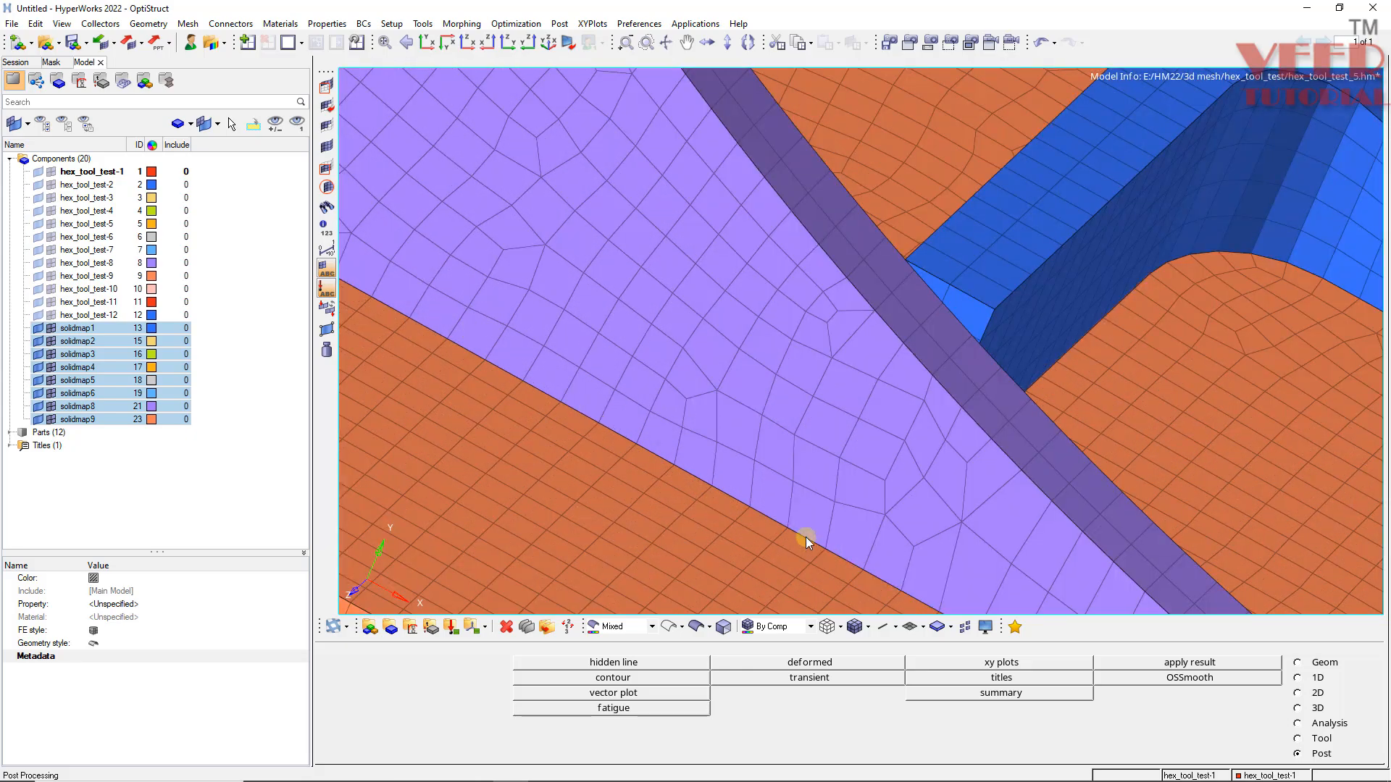
# - Examine the mesh alignment of the two upright blocks with the base plate, the curved arm and each other
pyautogui.scroll(-5, 739, 459)
pyautogui.scroll(6, 553, 456)
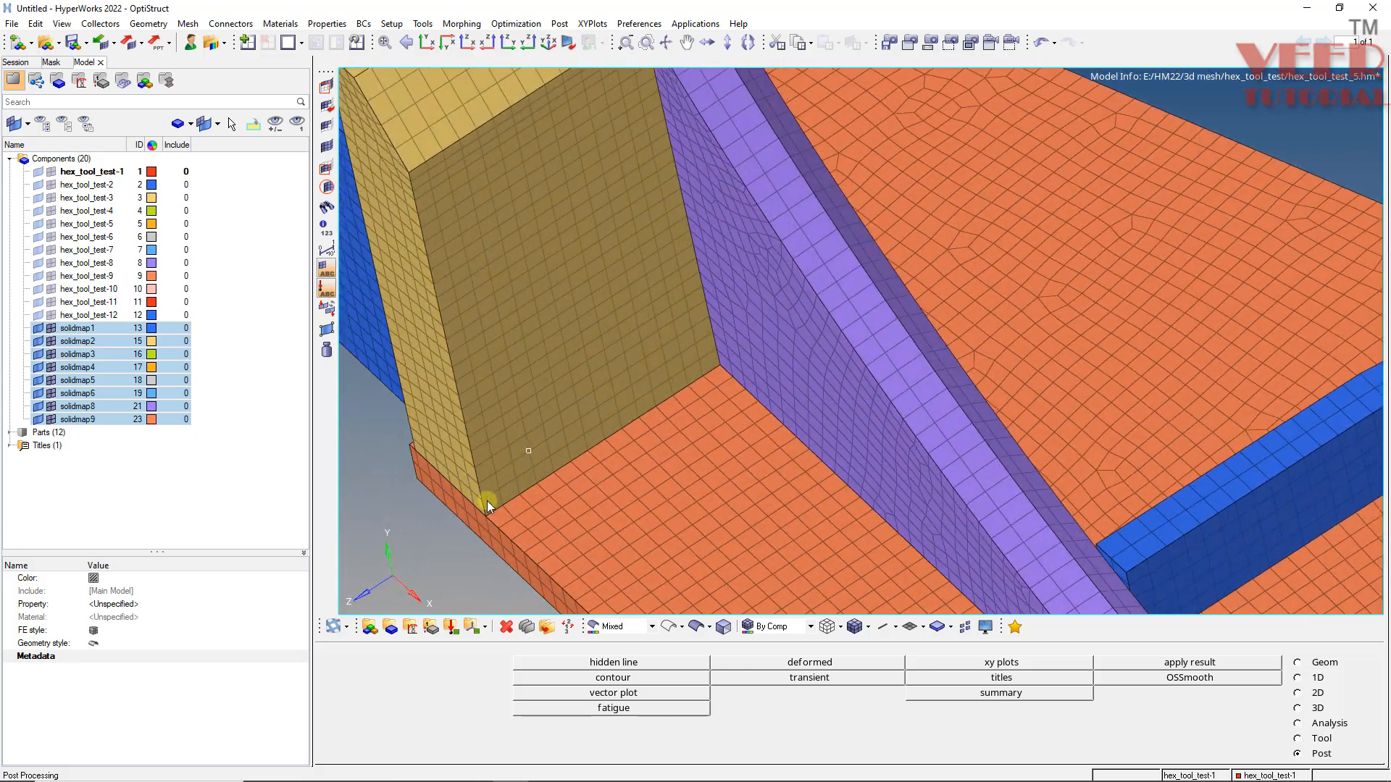
pyautogui.scroll(3, 483, 502)
pyautogui.keyDown('ctrl'); pyautogui.moveTo(458, 457); pyautogui.dragTo(615, 431); pyautogui.keyUp('ctrl')
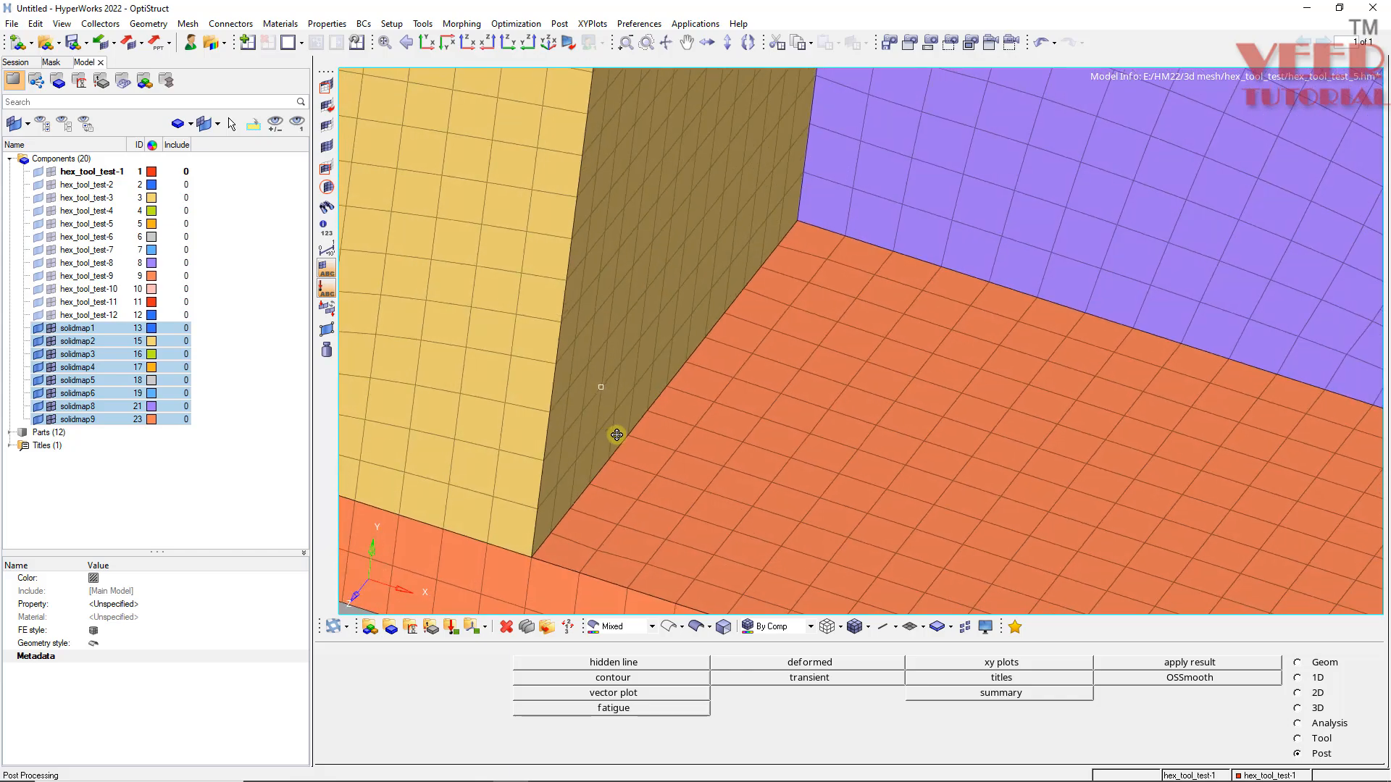
pyautogui.scroll(-6, 530, 464)
pyautogui.moveTo(532, 467)
pyautogui.keyDown('ctrl'); pyautogui.mouseDown()
pyautogui.moveTo(693, 515)
pyautogui.moveTo(714, 507)
pyautogui.mouseUp(); pyautogui.keyUp('ctrl')
pyautogui.scroll(6, 717, 263)
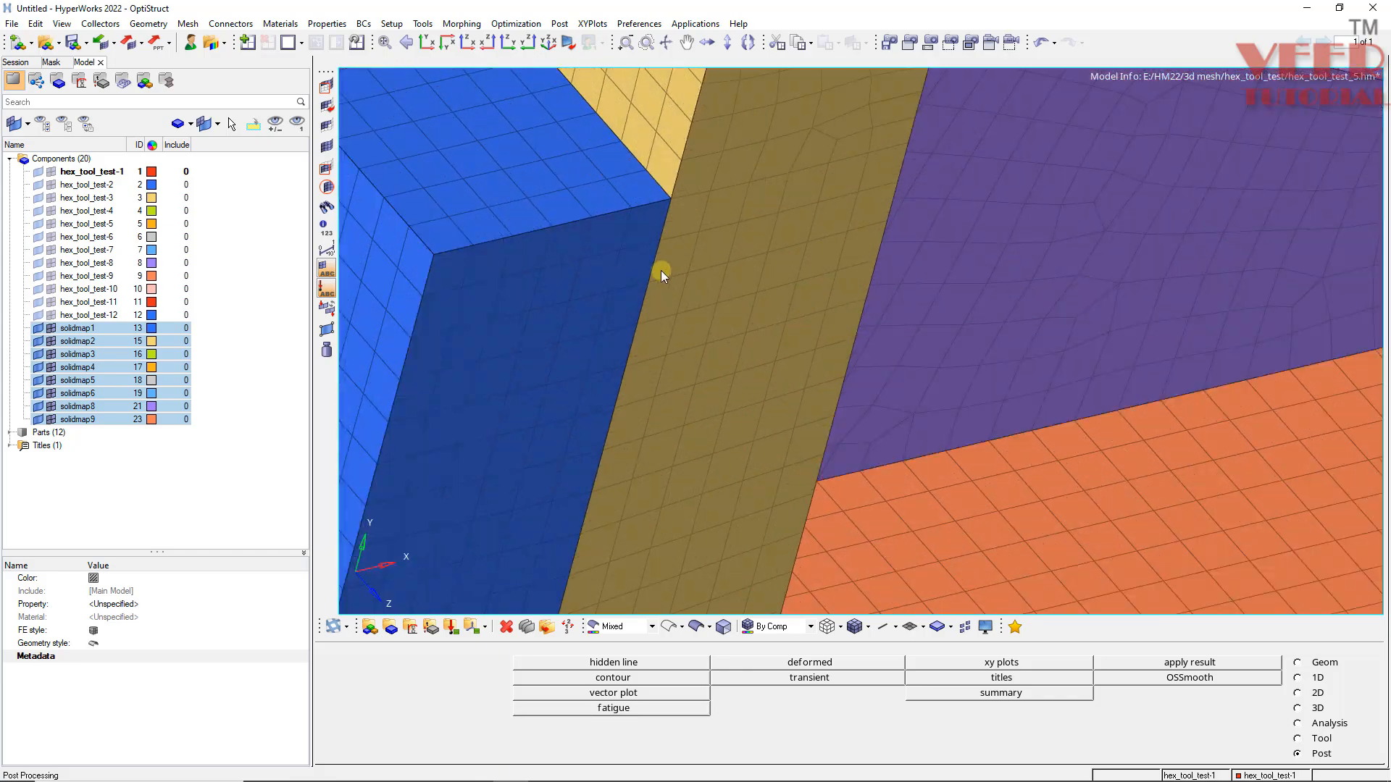
pyautogui.scroll(-6, 781, 480)
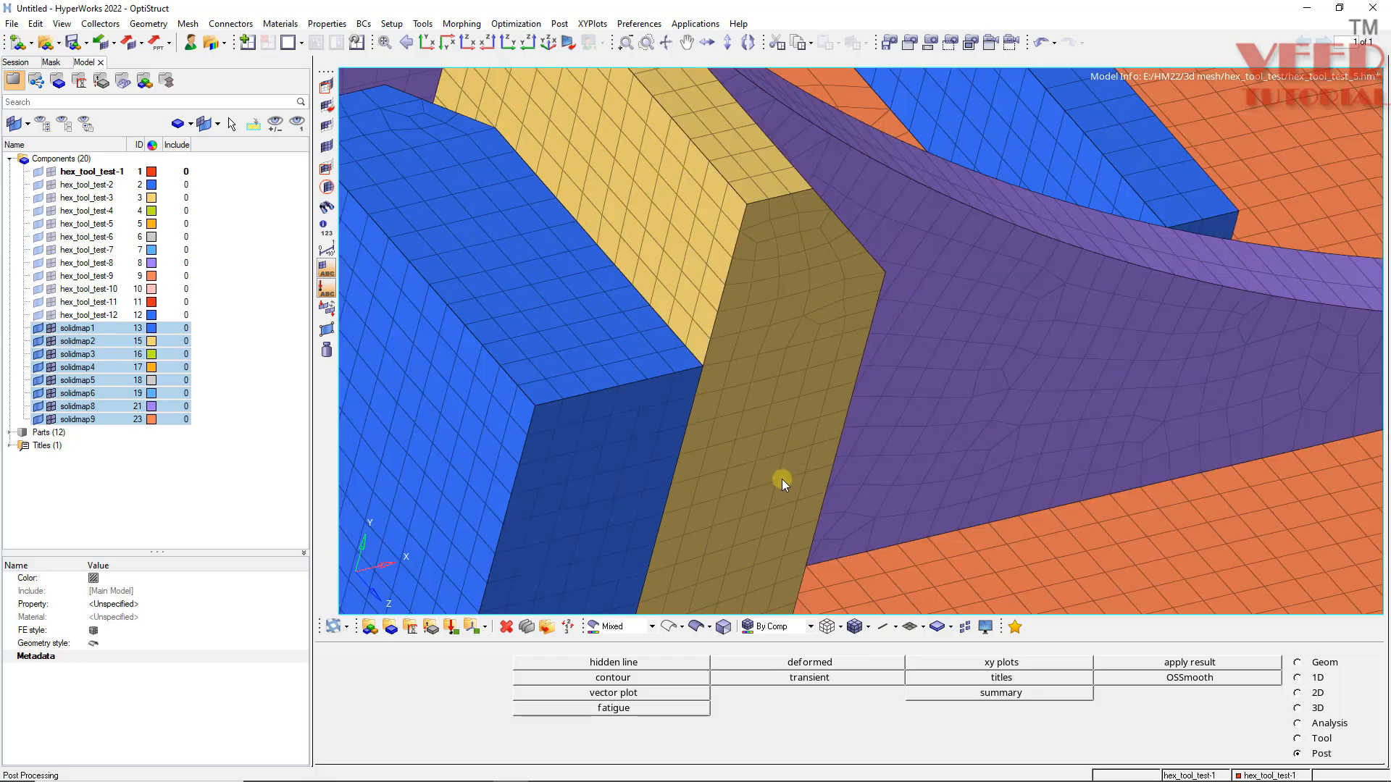
pyautogui.scroll(6, 658, 404)
pyautogui.moveTo(658, 404)
pyautogui.keyDown('ctrl'); pyautogui.mouseDown()
pyautogui.moveTo(609, 428)
pyautogui.moveTo(627, 133)
pyautogui.moveTo(628, 323)
pyautogui.moveTo(754, 342)
pyautogui.moveTo(649, 360)
pyautogui.mouseUp(); pyautogui.keyUp('ctrl')
pyautogui.scroll(5, 655, 176)
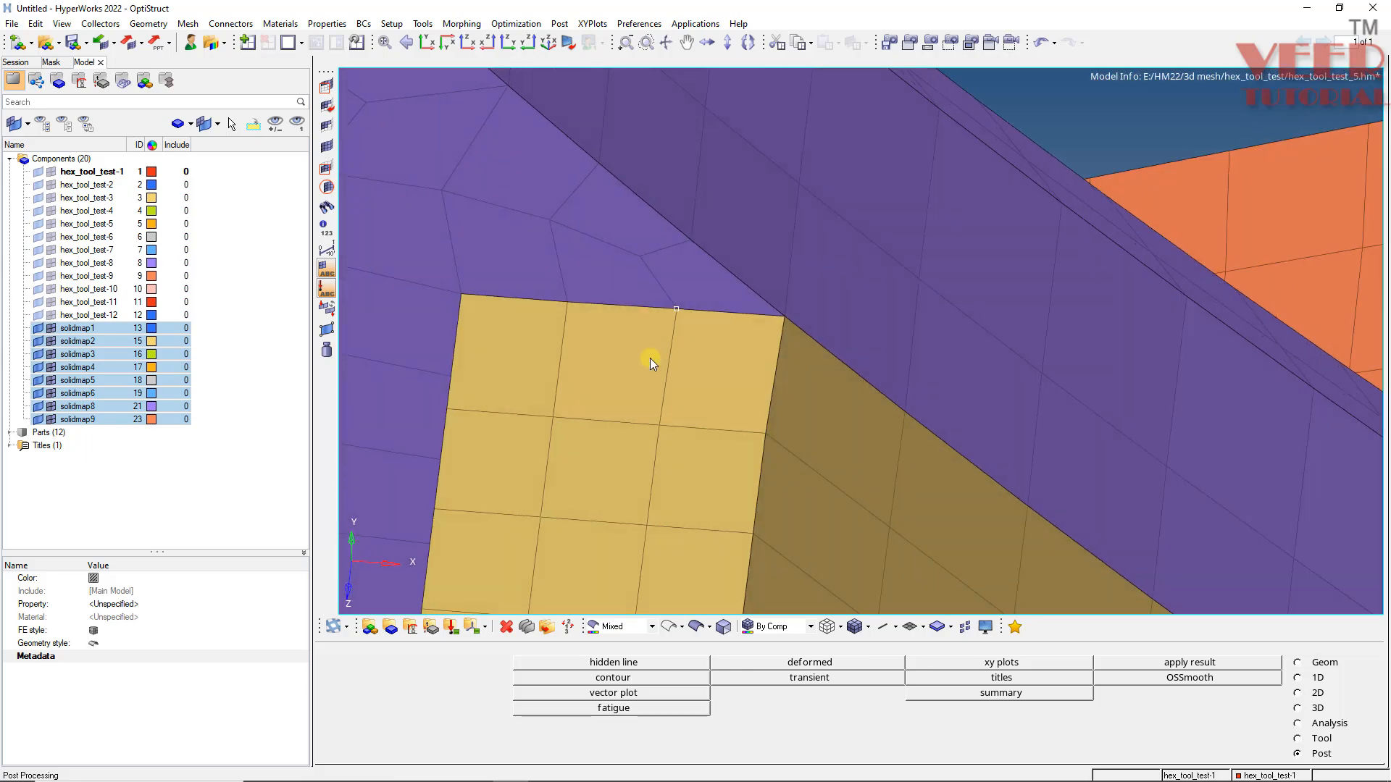
pyautogui.scroll(-10, 609, 345)
pyautogui.scroll(8, 505, 266)
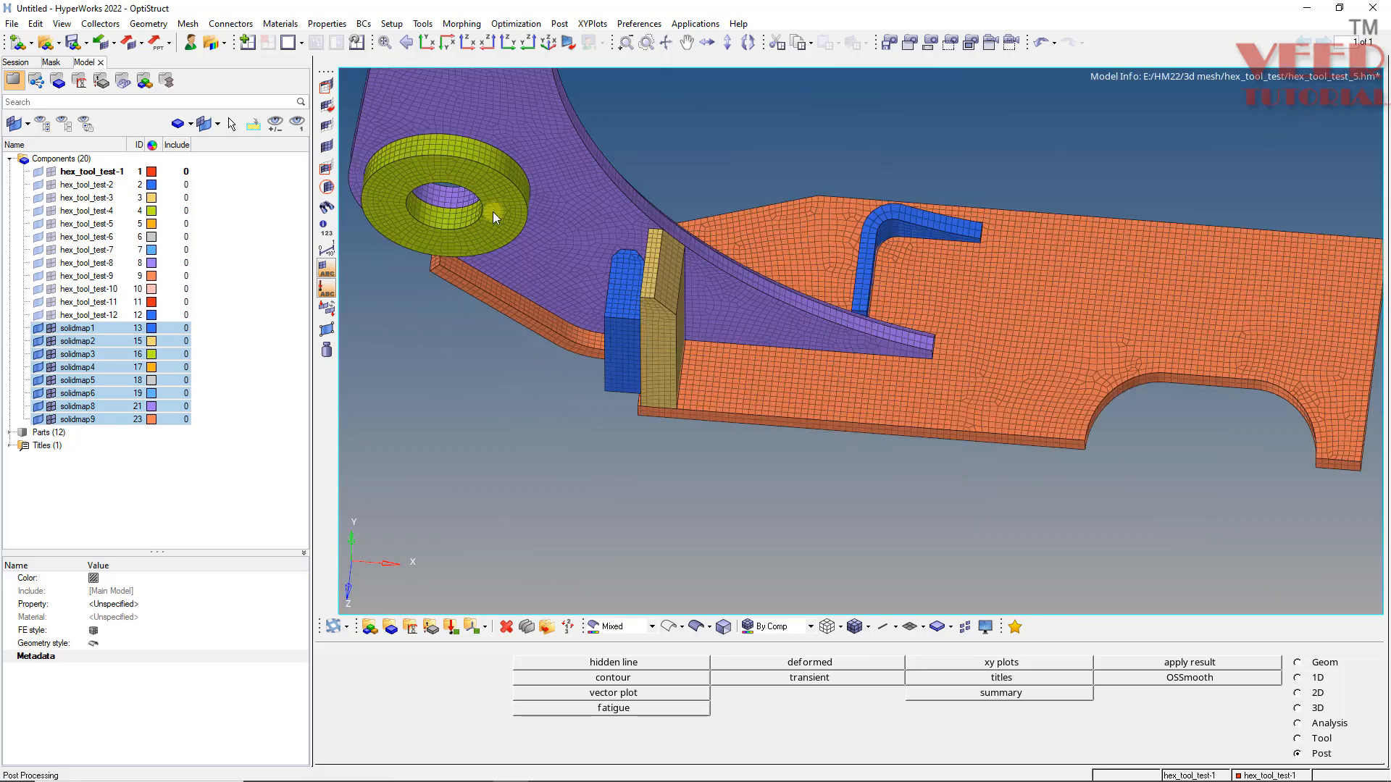
# - Examine the meshes of the stacked pads and bent plate on the upper arm, and the overall assembly
pyautogui.scroll(-3, 553, 94)
pyautogui.scroll(-5, 499, 359)
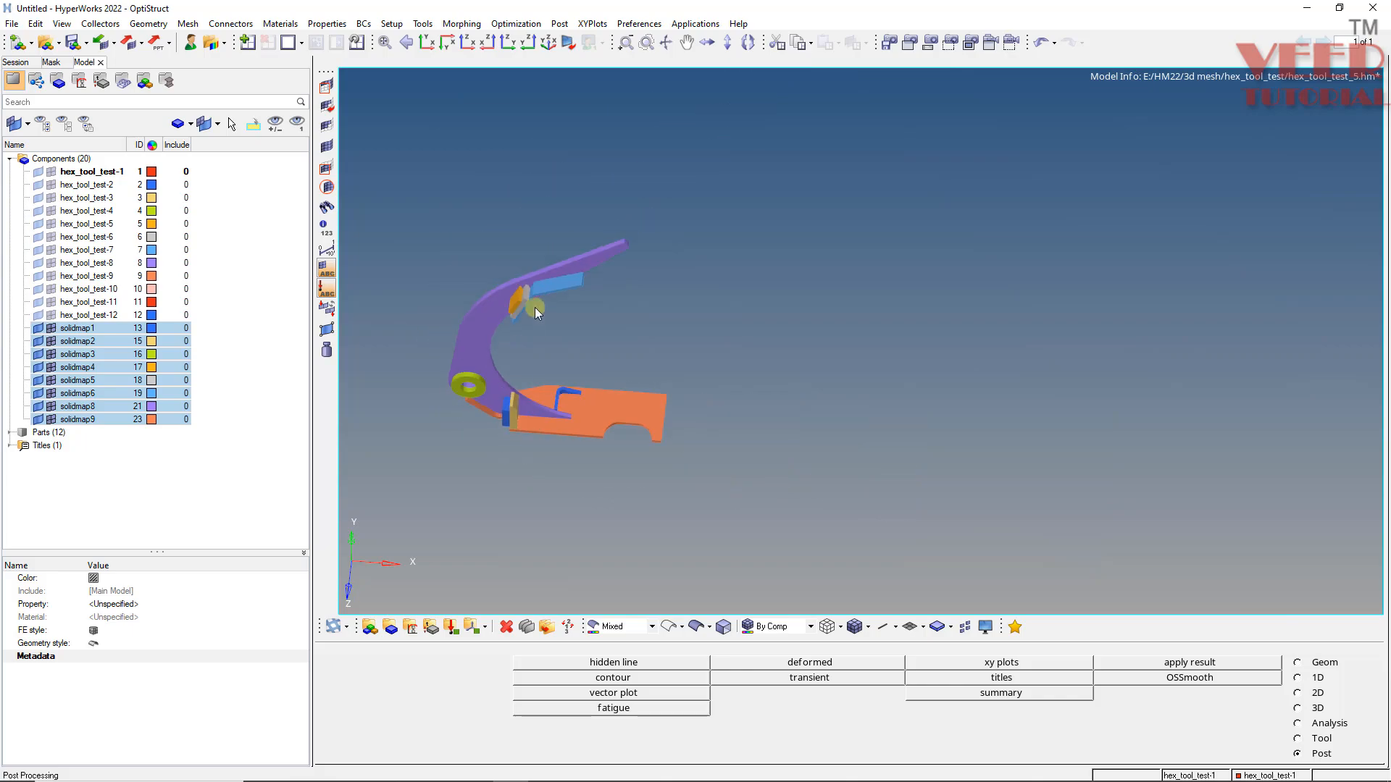
pyautogui.scroll(12, 528, 319)
pyautogui.keyDown('ctrl'); pyautogui.moveTo(594, 233); pyautogui.dragTo(623, 328); pyautogui.keyUp('ctrl')
pyautogui.scroll(-4, 623, 328)
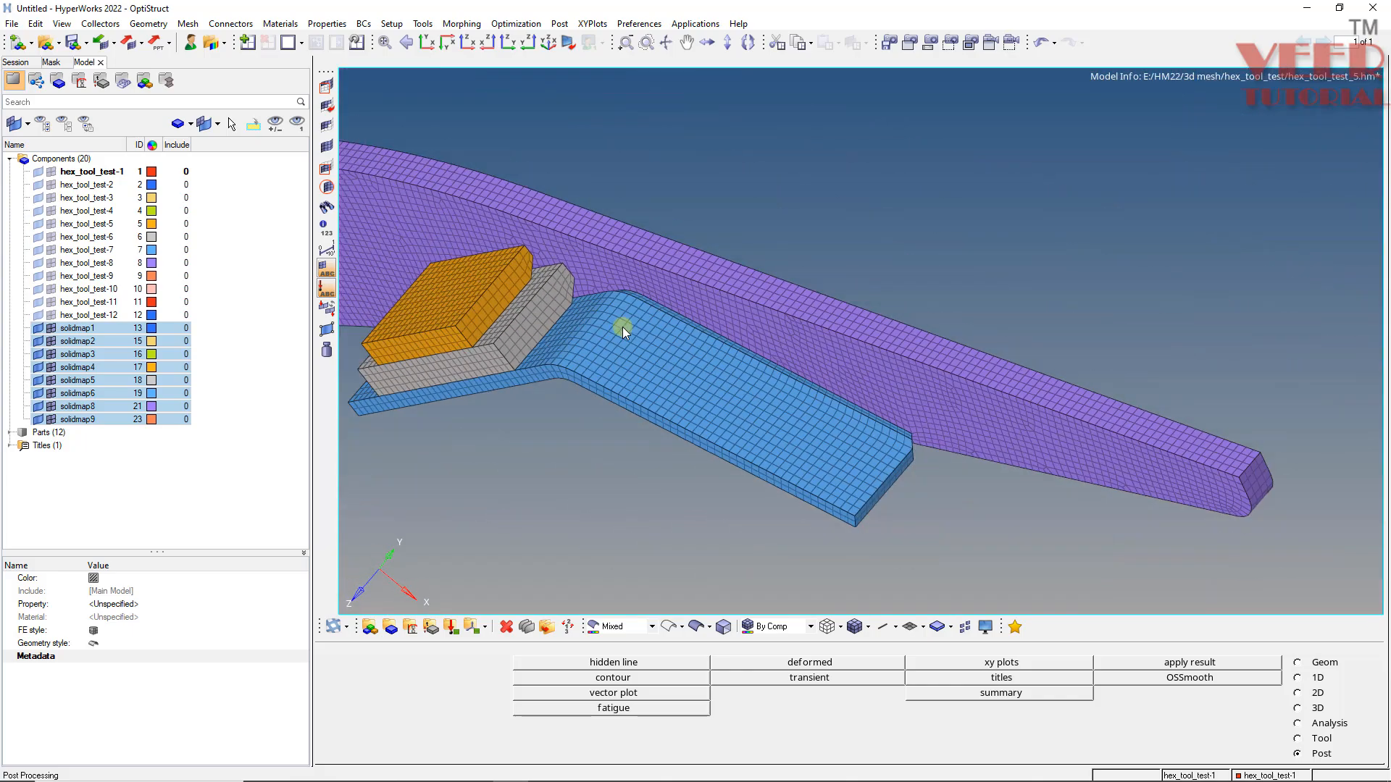
pyautogui.scroll(-6, 623, 327)
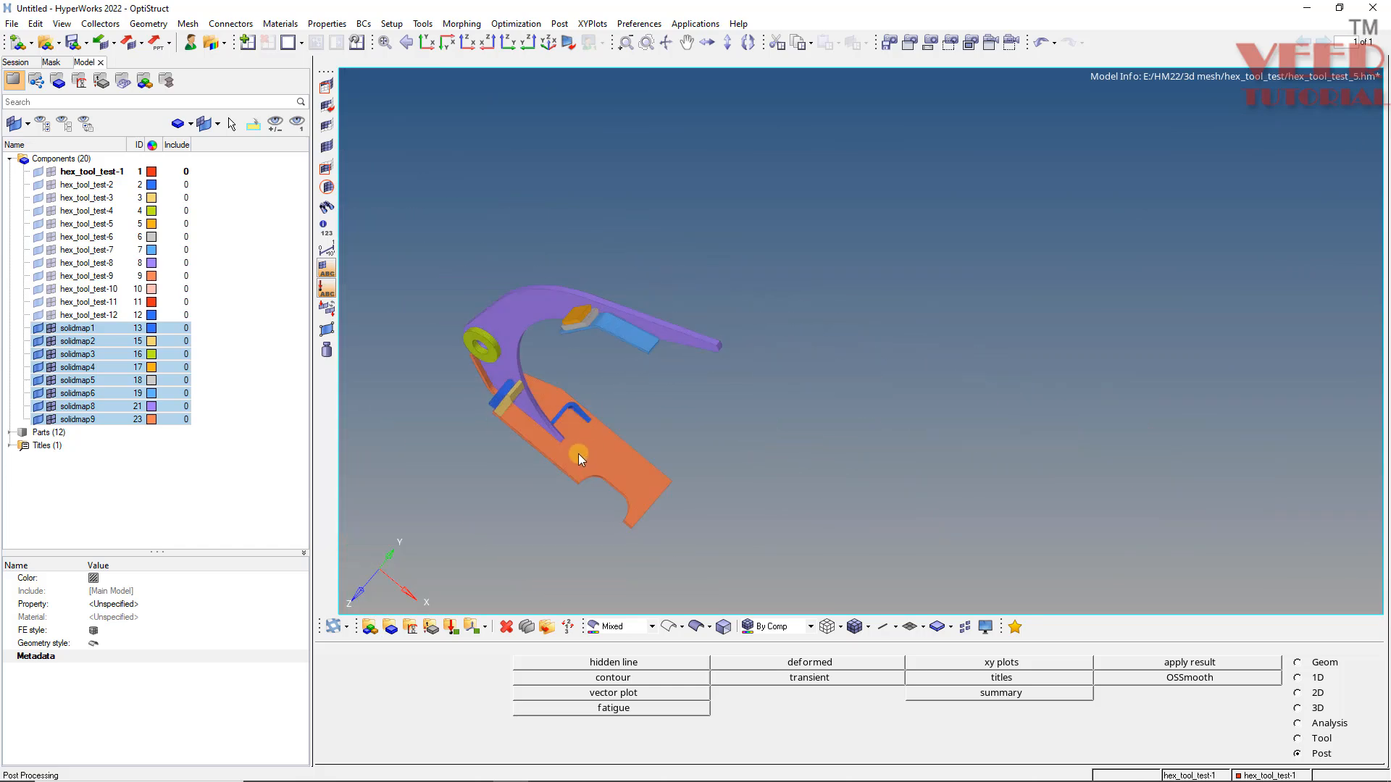
pyautogui.scroll(4, 578, 477)
pyautogui.keyDown('ctrl'); pyautogui.moveTo(685, 428); pyautogui.dragTo(662, 376); pyautogui.keyUp('ctrl')
pyautogui.scroll(-2, 652, 468)
pyautogui.scroll(-2, 652, 468)
pyautogui.scroll(5, 584, 454)
pyautogui.moveTo(584, 453)
pyautogui.keyDown('ctrl'); pyautogui.mouseDown()
pyautogui.moveTo(596, 385)
pyautogui.moveTo(583, 491)
pyautogui.moveTo(702, 465)
pyautogui.mouseUp(); pyautogui.keyUp('ctrl')
pyautogui.scroll(3, 582, 491)
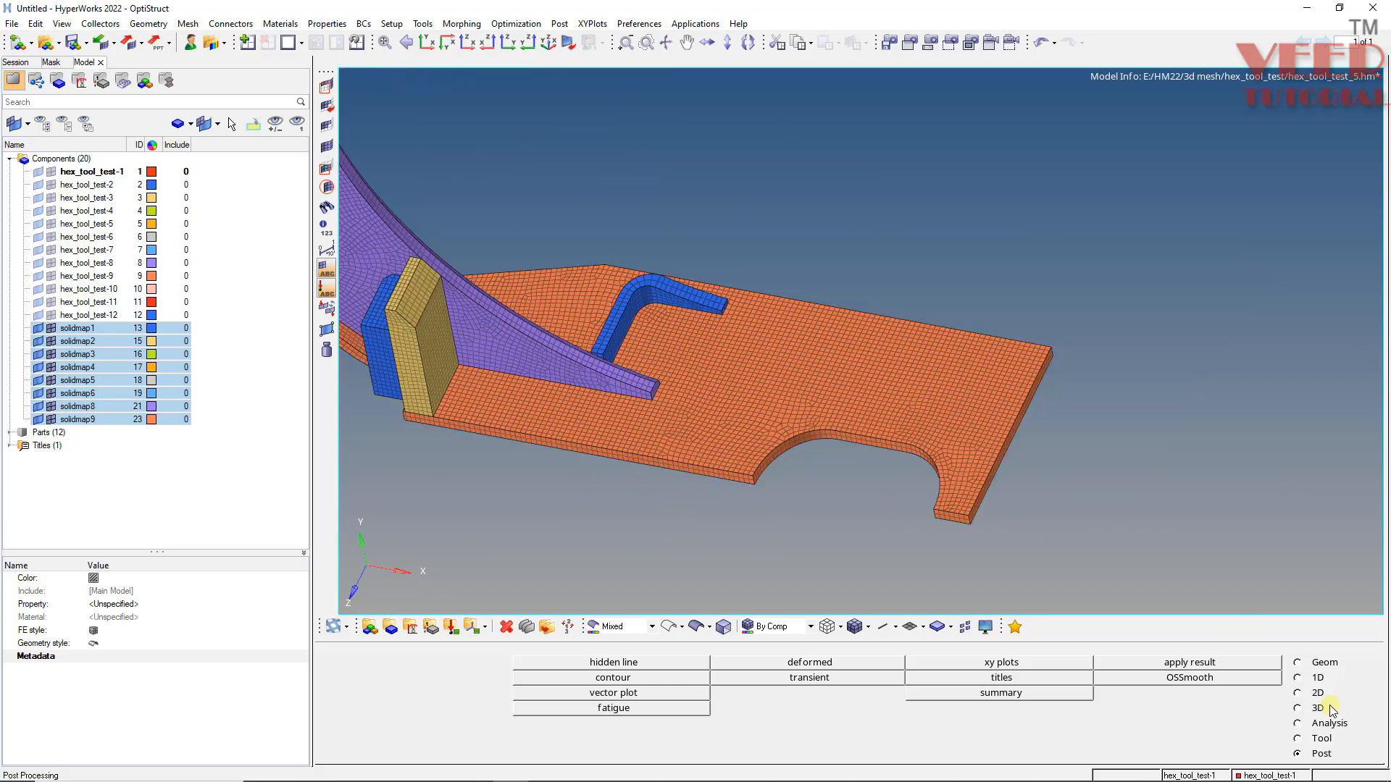
# - Set up a reflection of elements using the z-axis as the plane normal
pyautogui.click(1321, 738)
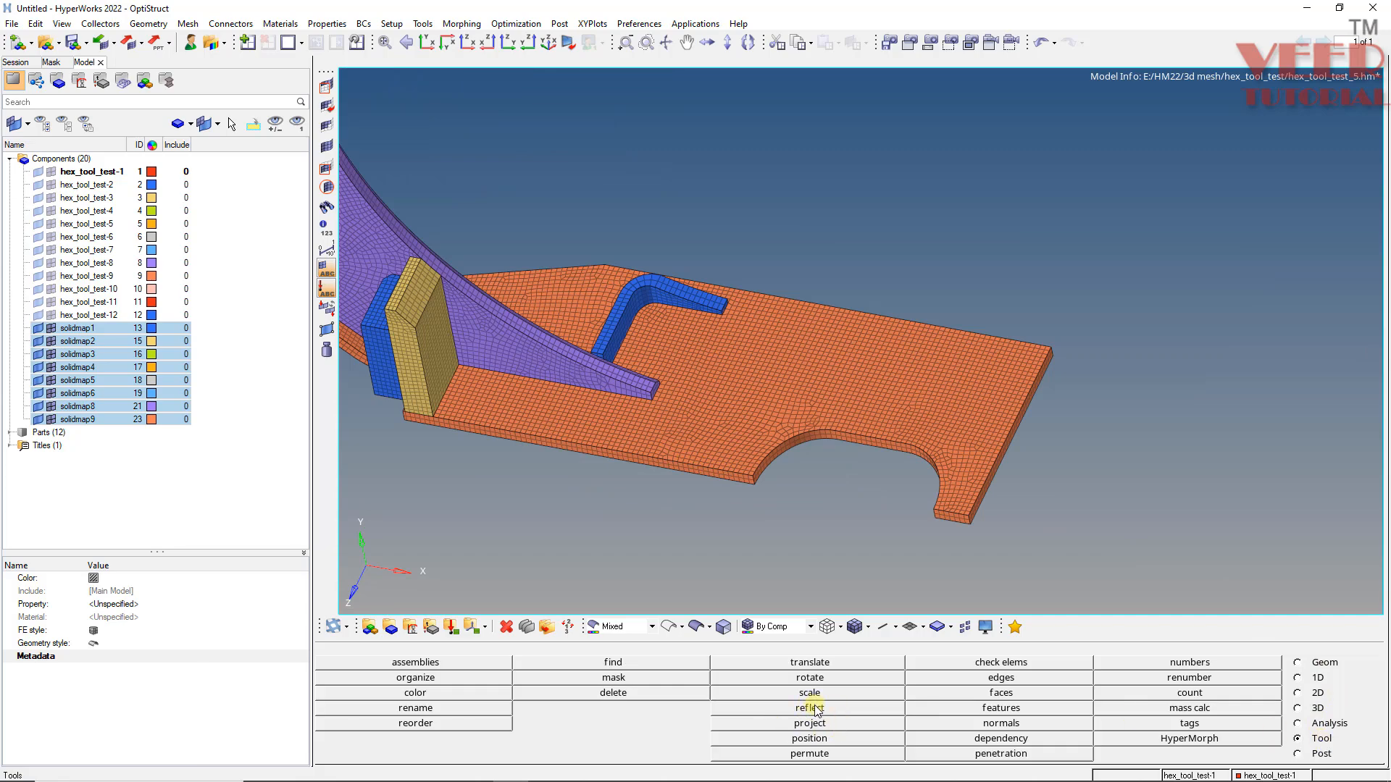
pyautogui.click(812, 708)
pyautogui.click(329, 662)
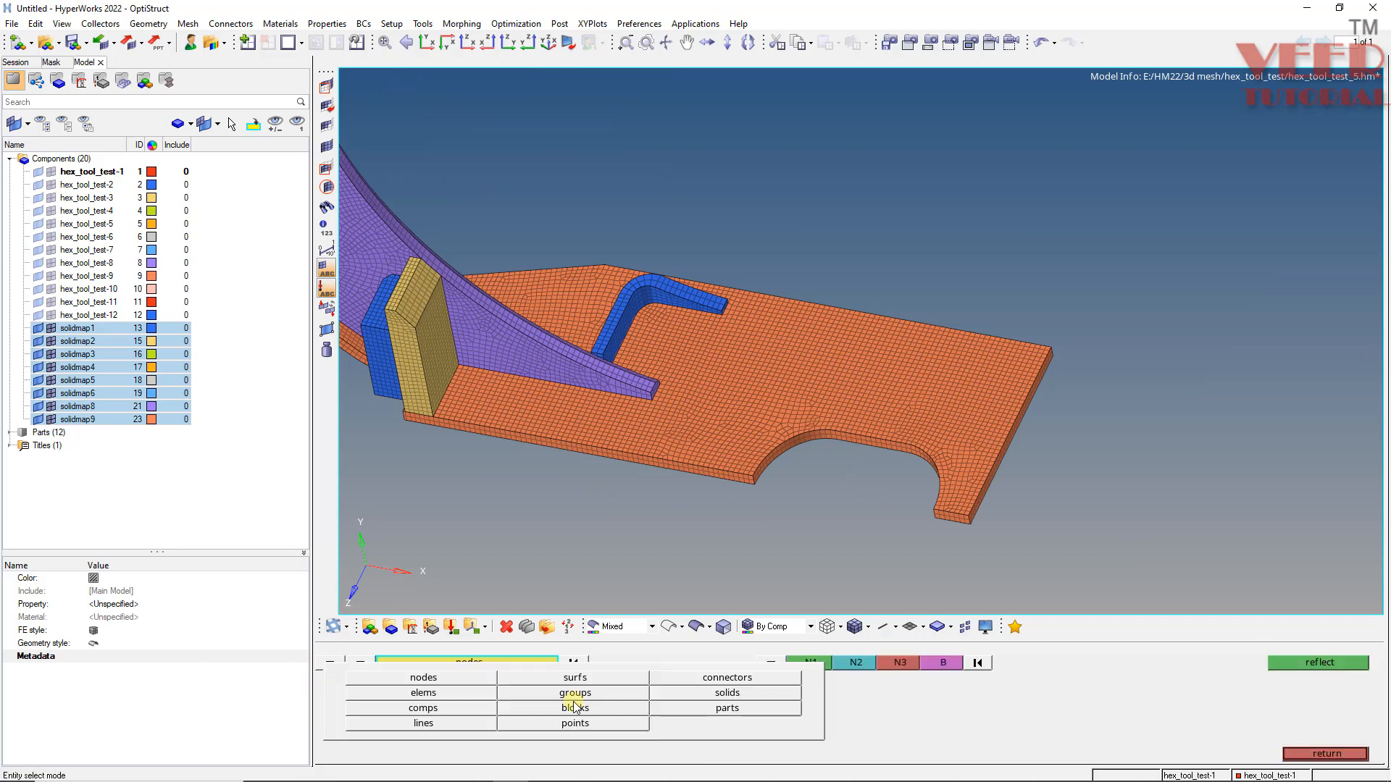
pyautogui.click(423, 692)
pyautogui.click(771, 663)
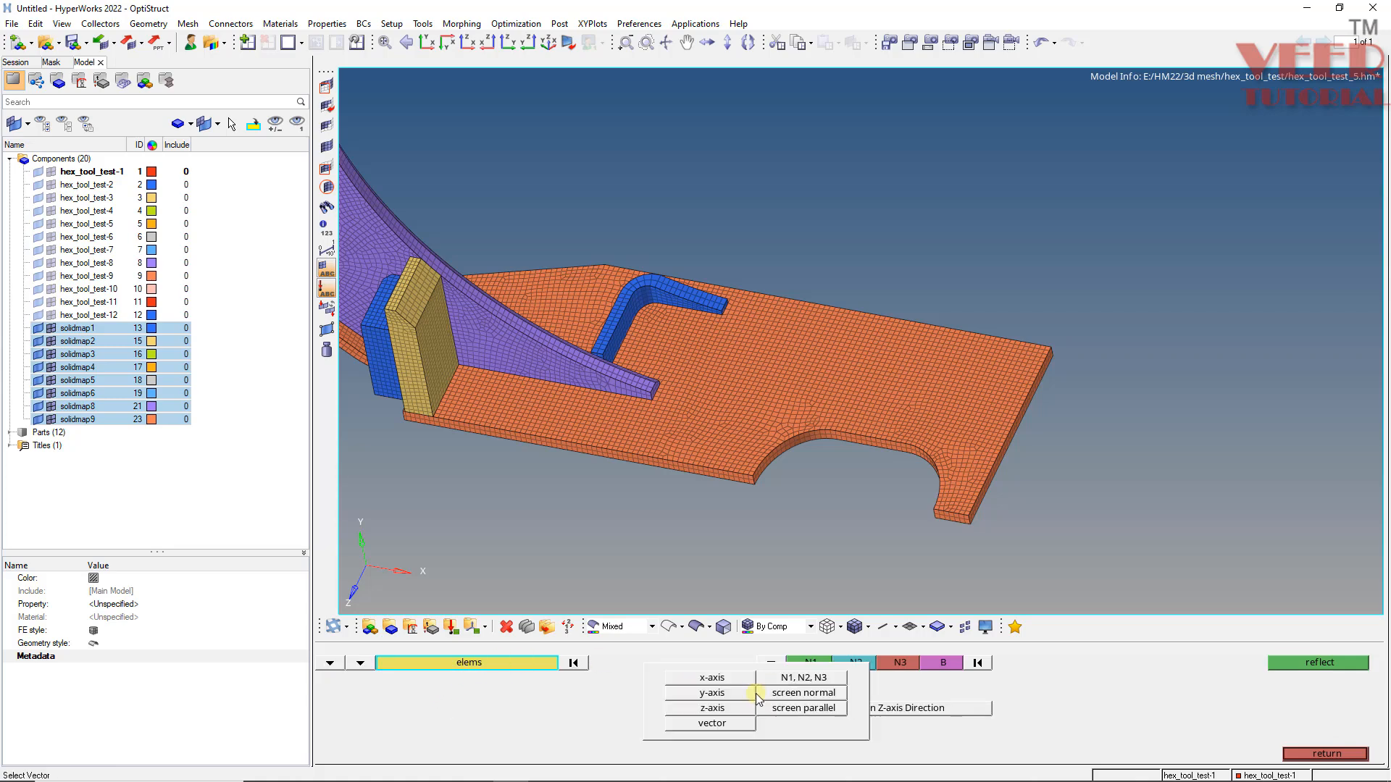
pyautogui.click(723, 708)
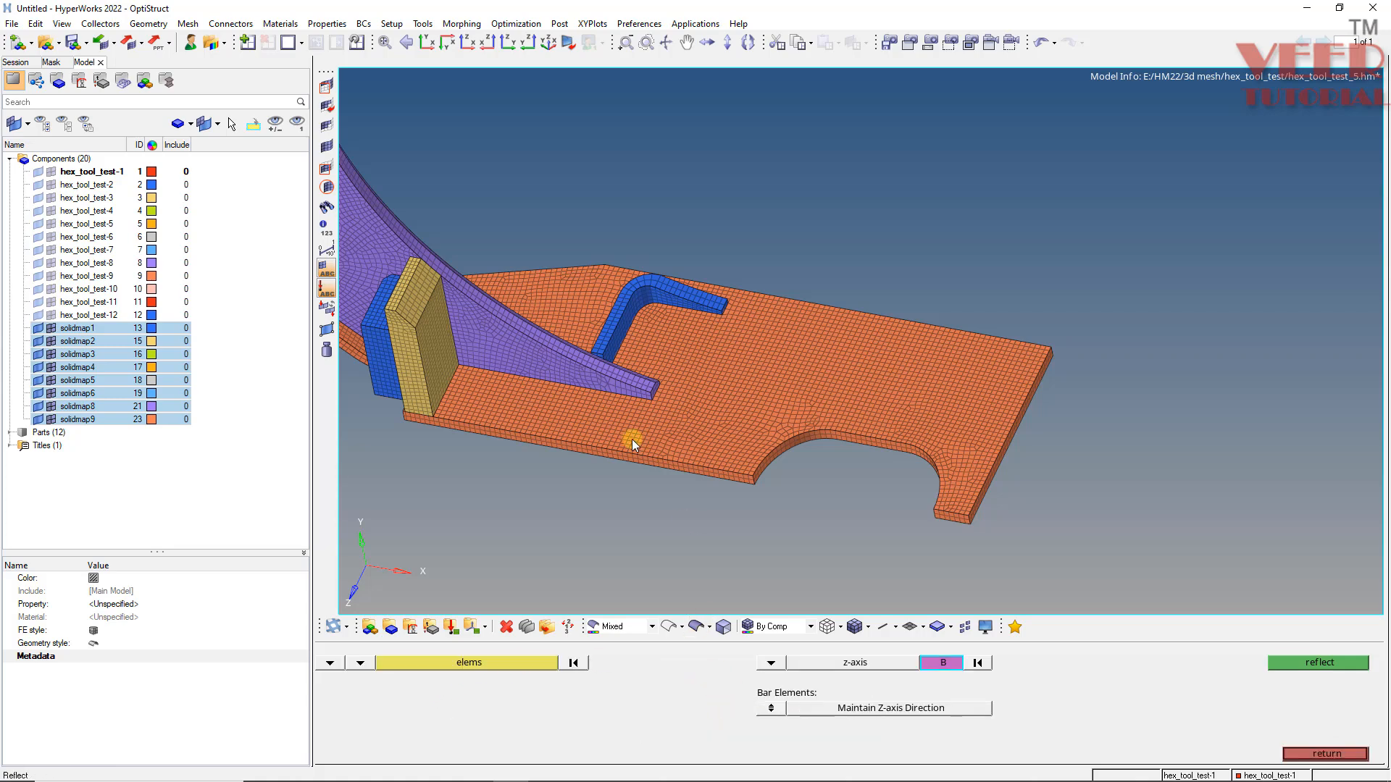
# - Select all displayed elements for the reflection and duplicate them into their original components
pyautogui.scroll(3, 754, 464)
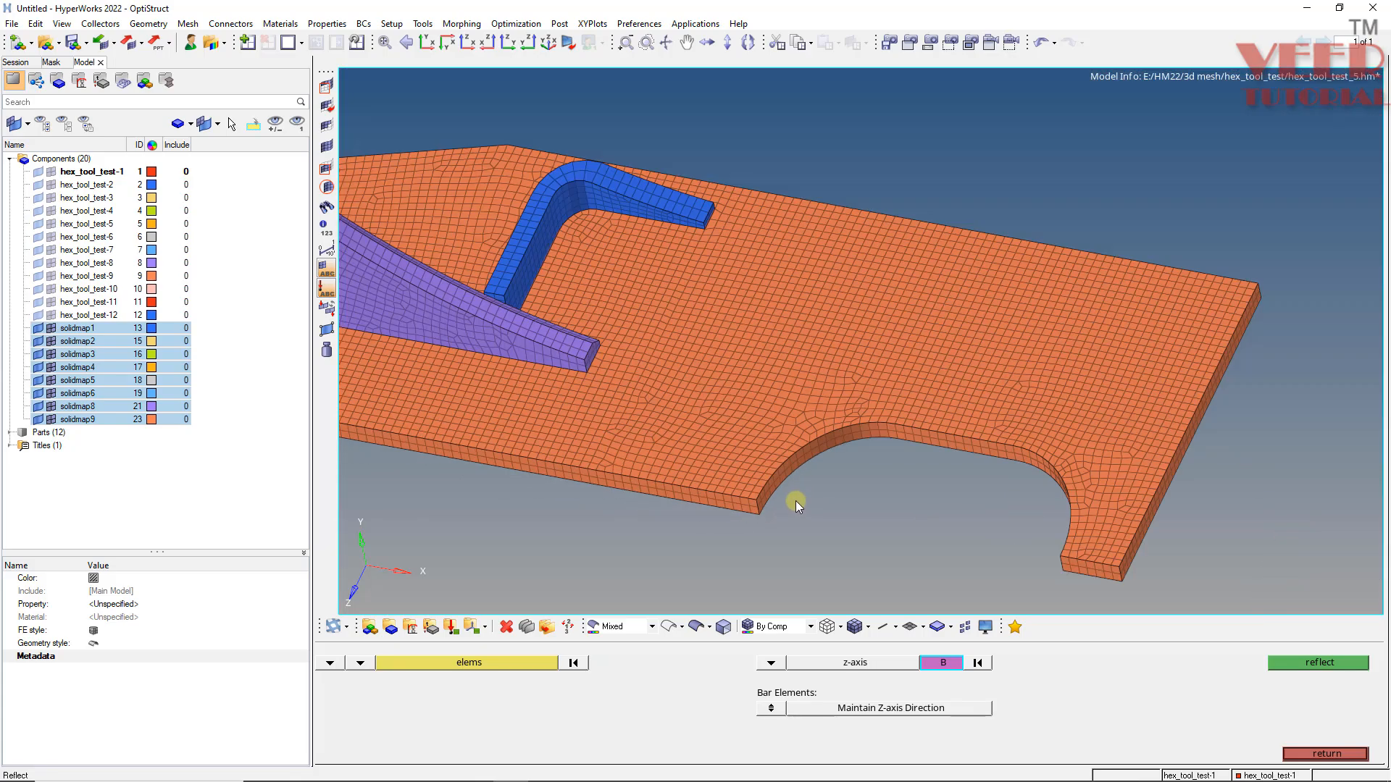
pyautogui.scroll(3, 667, 489)
pyautogui.scroll(-3, 663, 510)
pyautogui.click(450, 665)
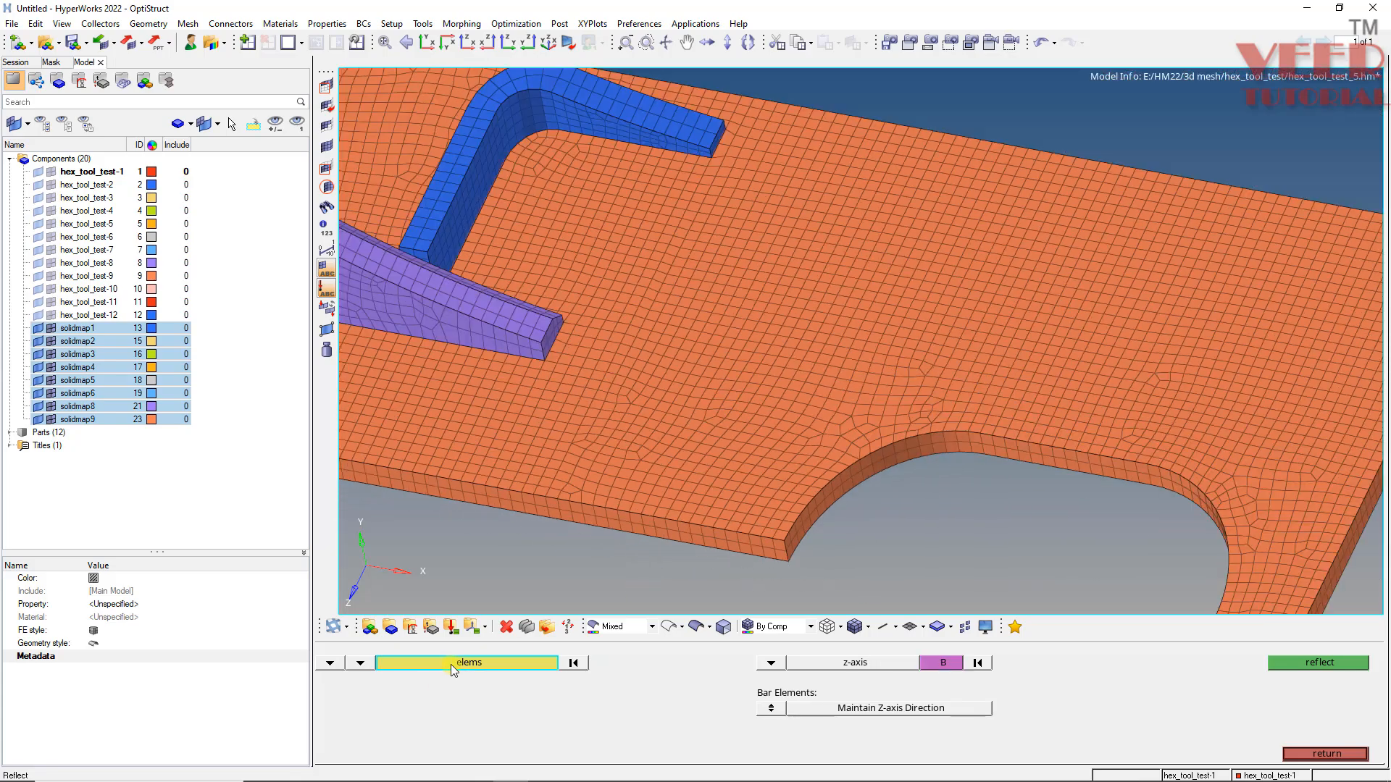
pyautogui.click(450, 665)
pyautogui.click(447, 688)
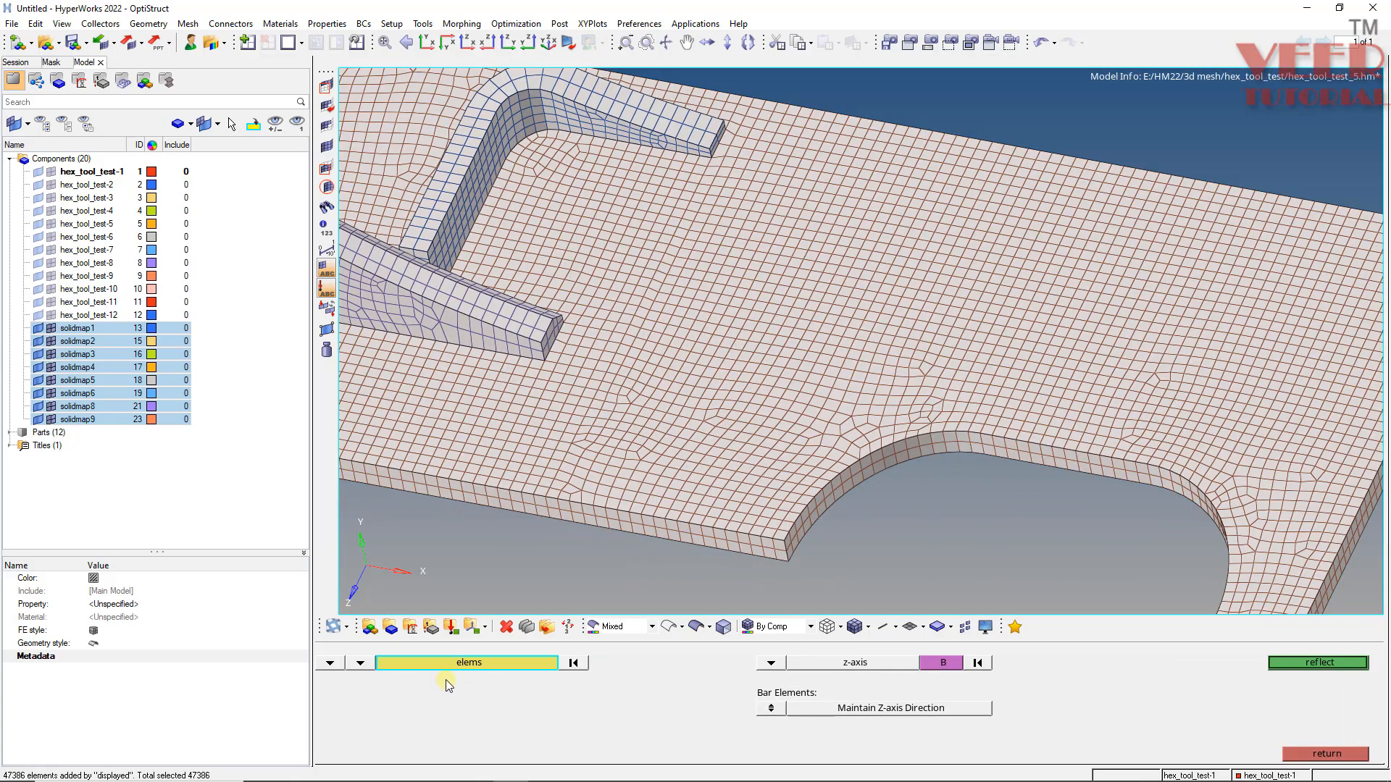
pyautogui.click(466, 665)
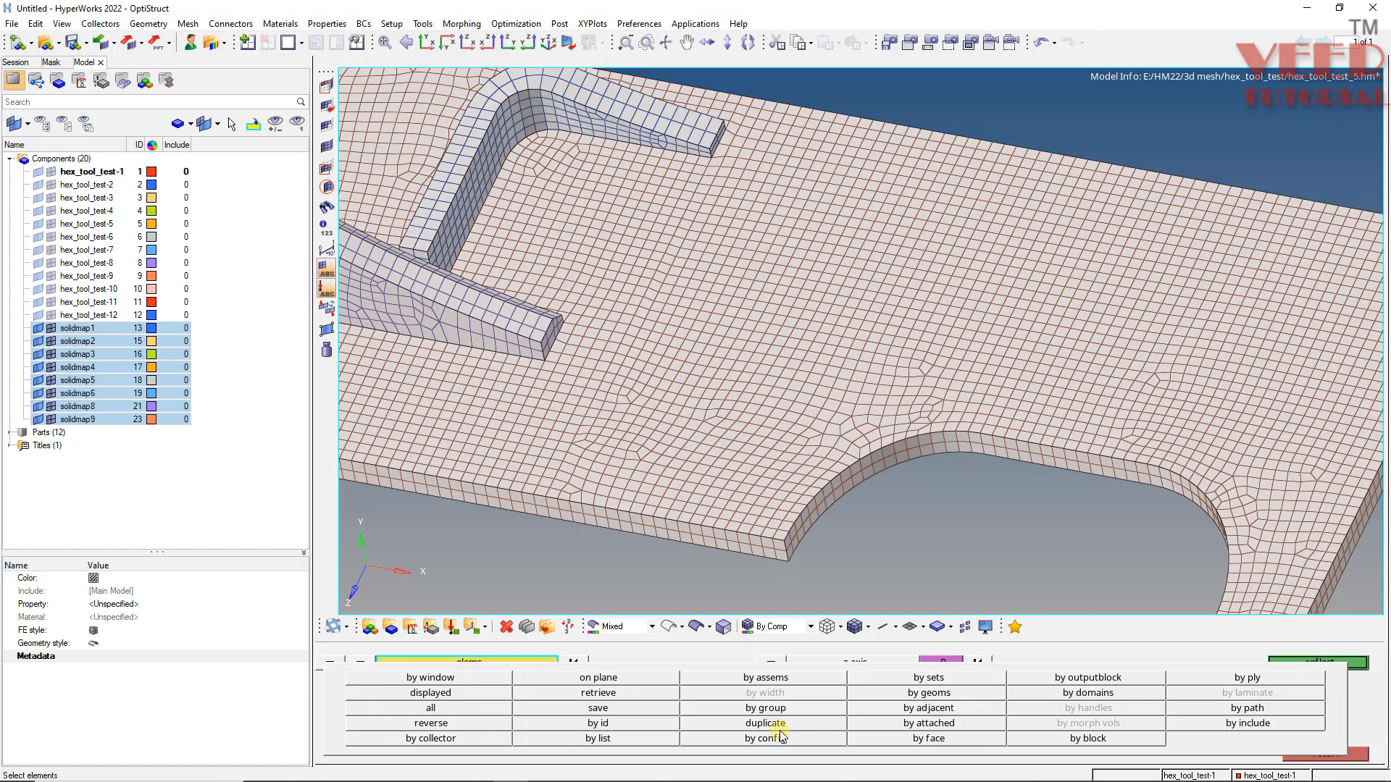
pyautogui.click(779, 727)
pyautogui.click(447, 693)
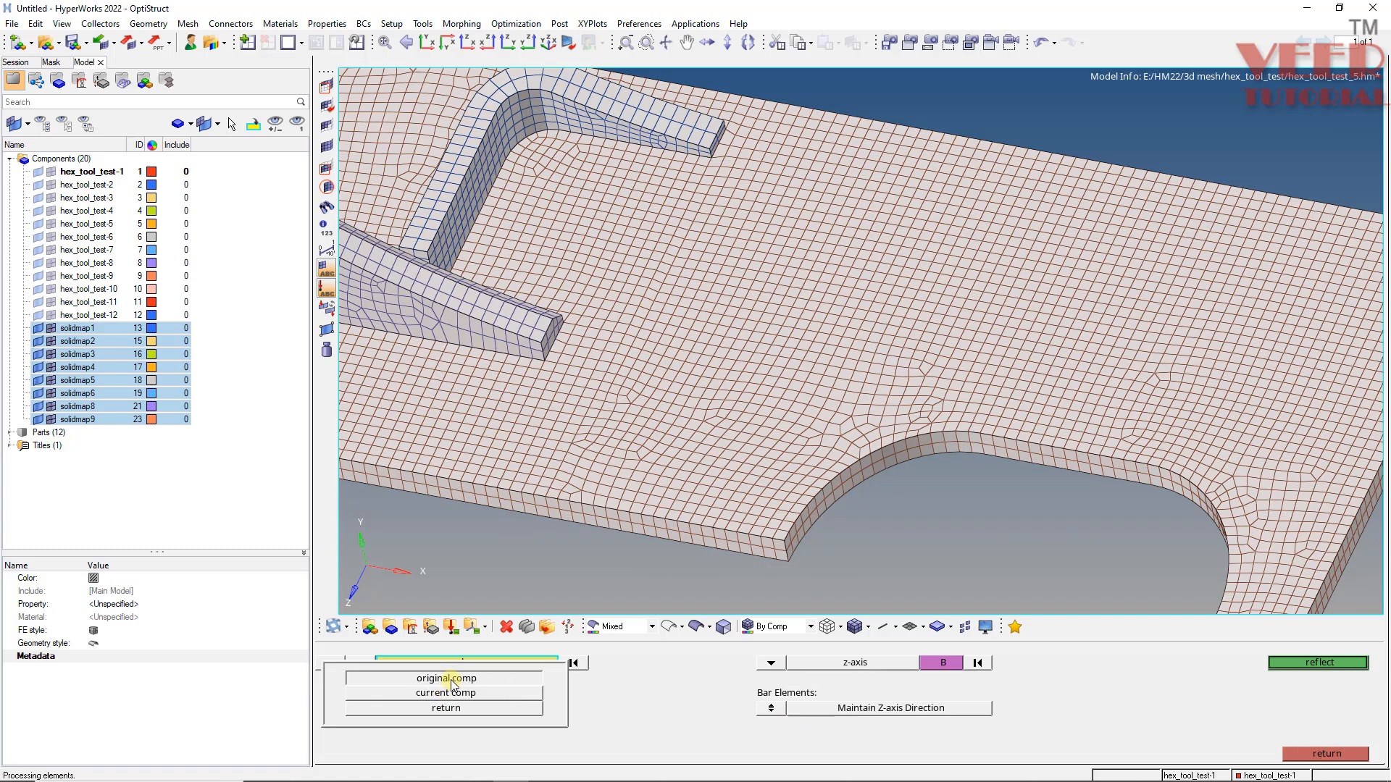
# - Reflect the duplicated elements about a base node on the base plate's straight symmetry edge
pyautogui.click(928, 662)
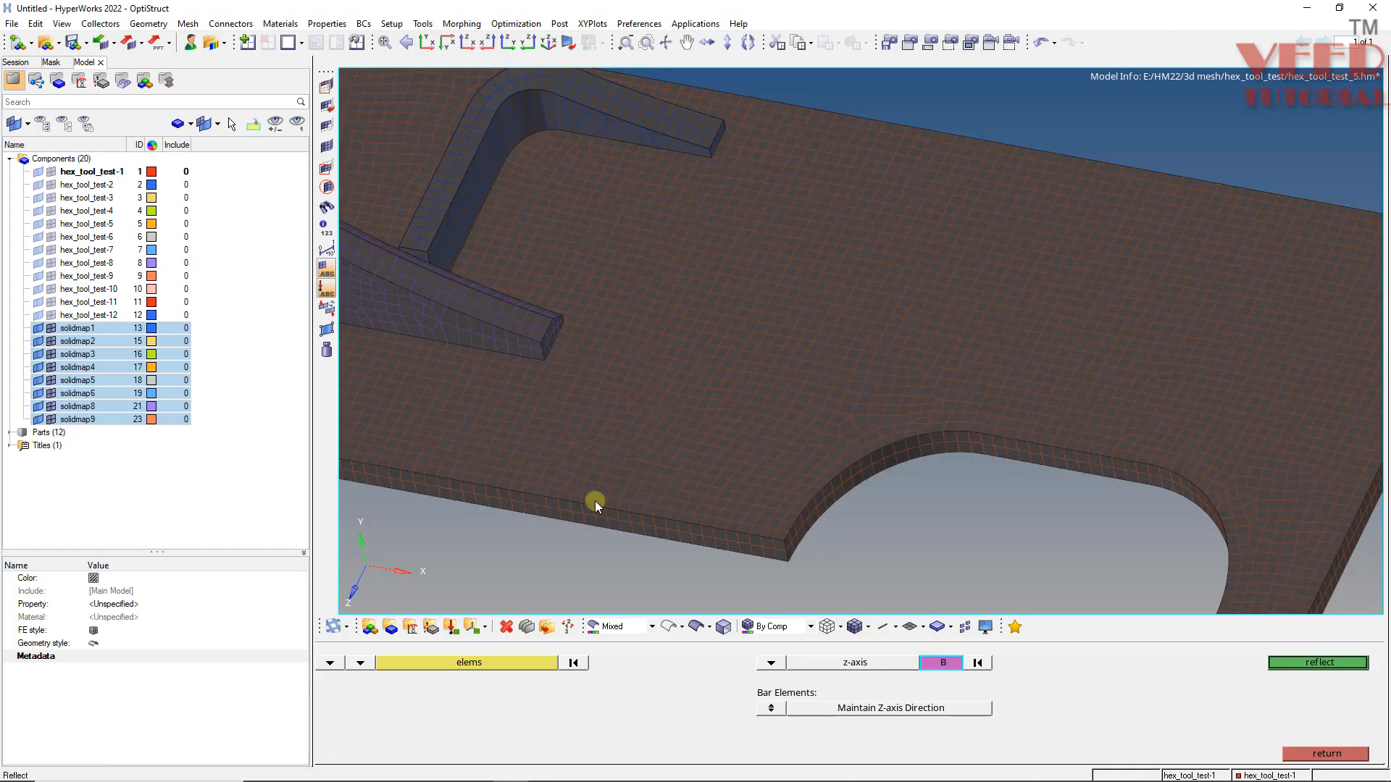
pyautogui.scroll(5, 600, 504)
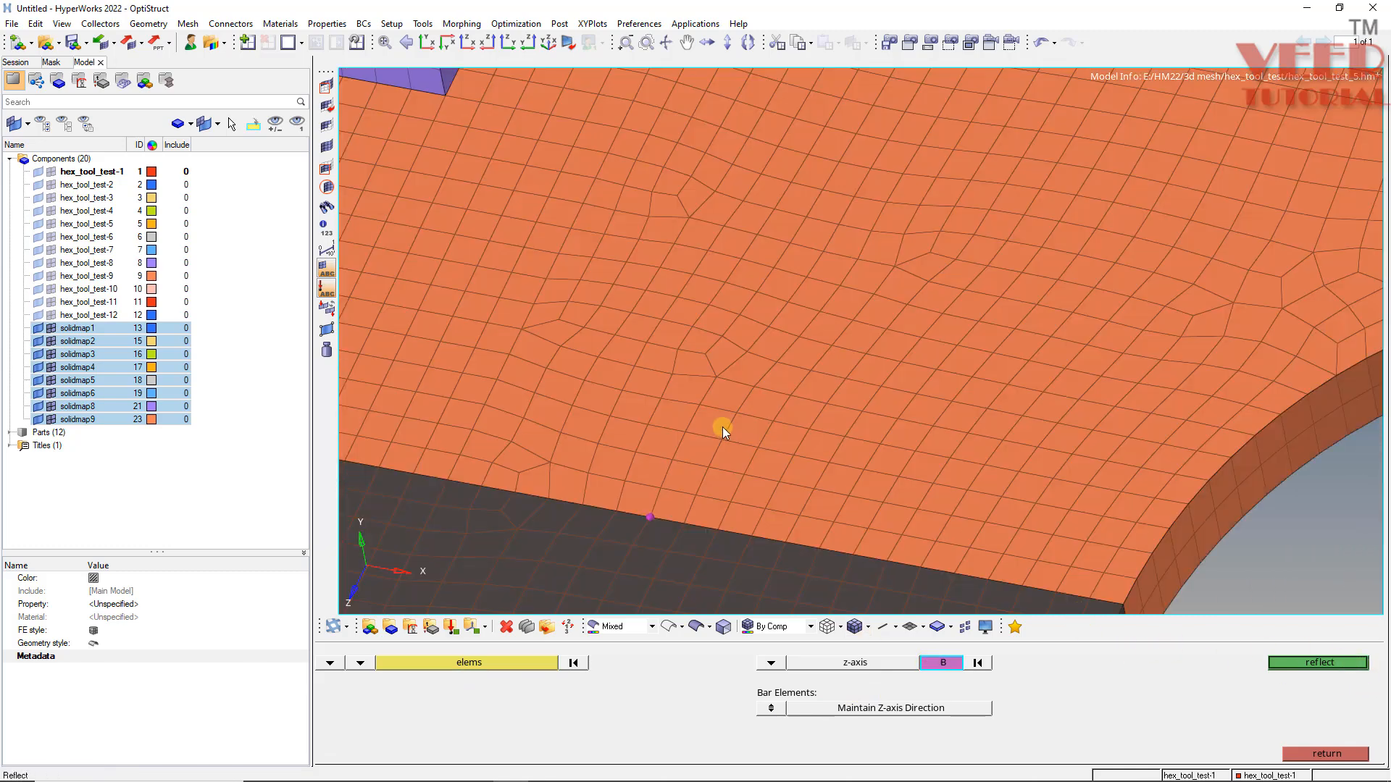
pyautogui.scroll(-8, 723, 427)
pyautogui.moveTo(720, 441); pyautogui.dragTo(743, 534, button='middle')
pyautogui.scroll(5, 614, 325)
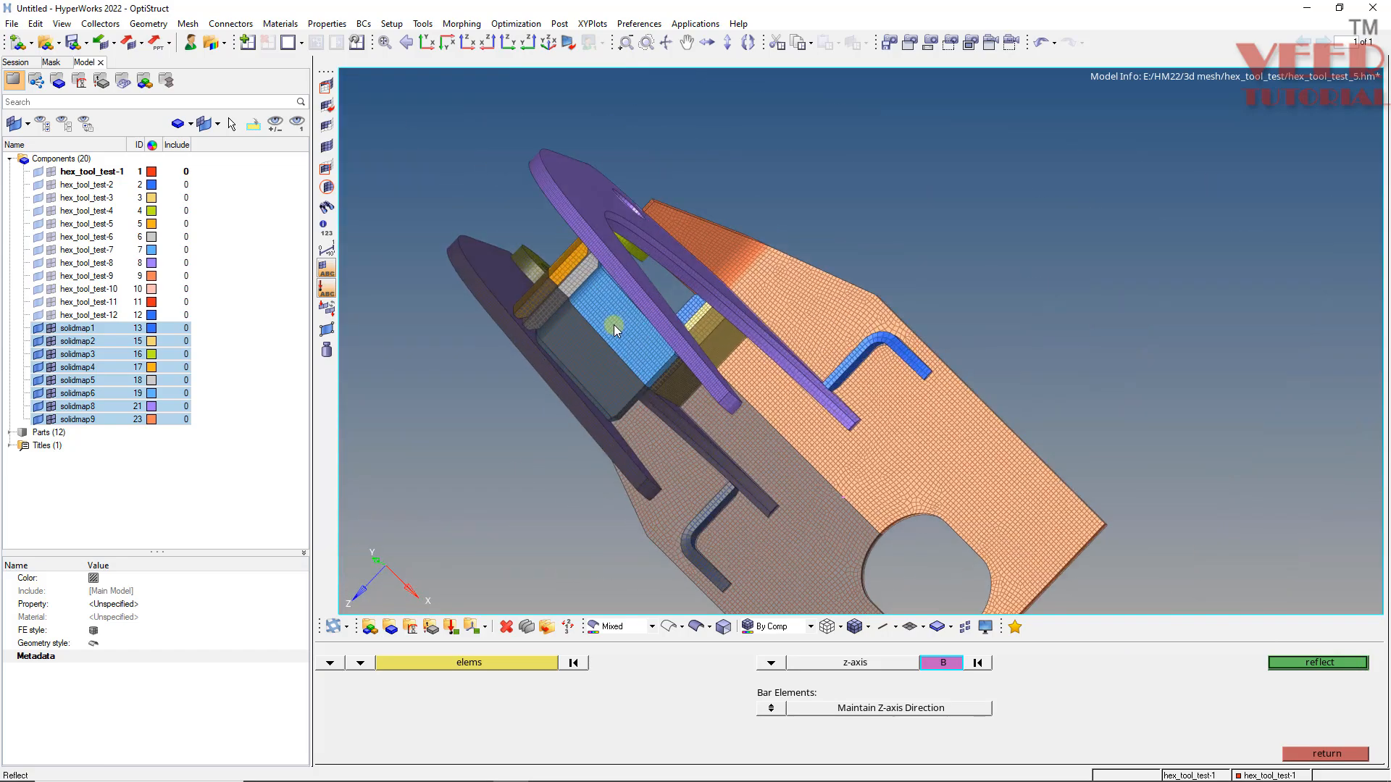
pyautogui.press('Escape')
# - Preview and equivalence the coincident nodes of all displayed components with a tolerance of 0.100
pyautogui.hotkey('shift', 'F3')
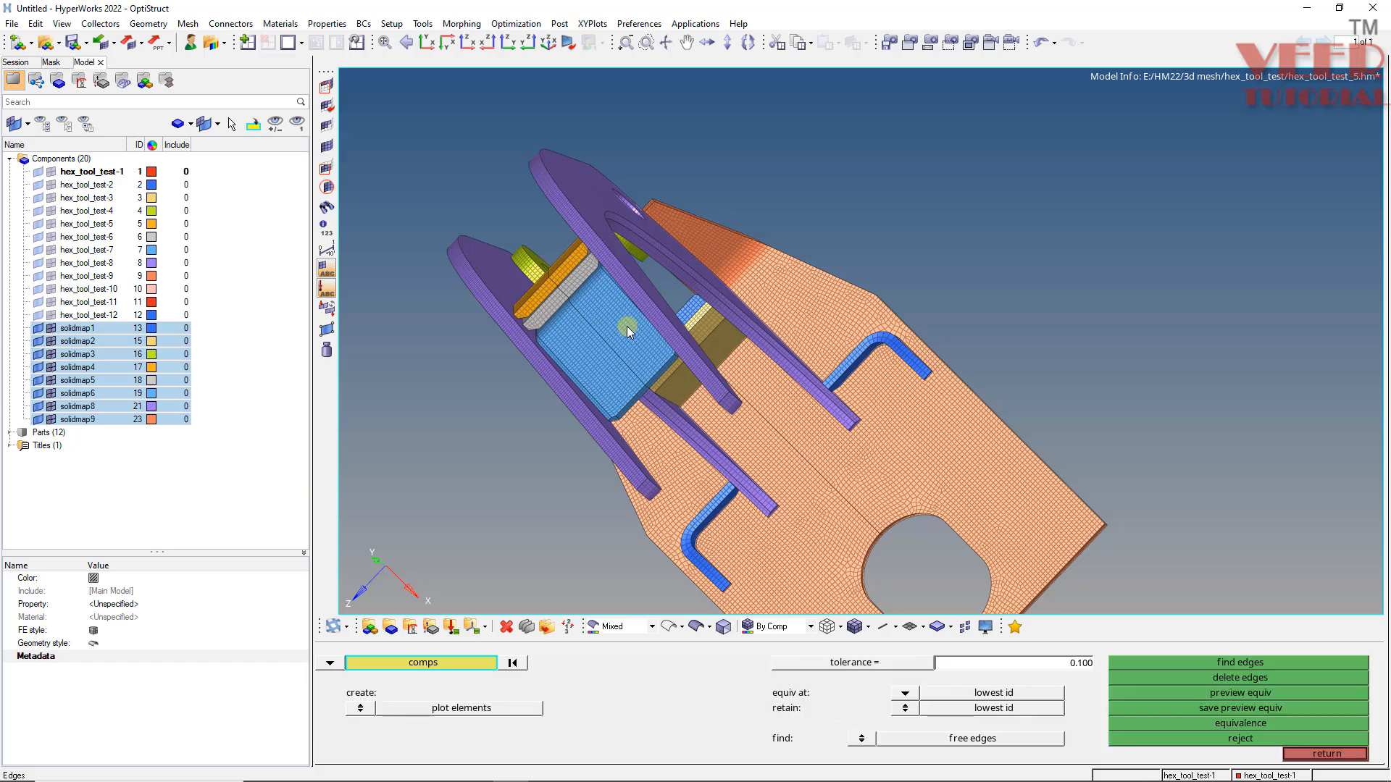
pyautogui.scroll(-4, 583, 317)
pyautogui.keyDown('shift'); pyautogui.moveTo(896, 188); pyautogui.dragTo(429, 580); pyautogui.keyUp('shift')
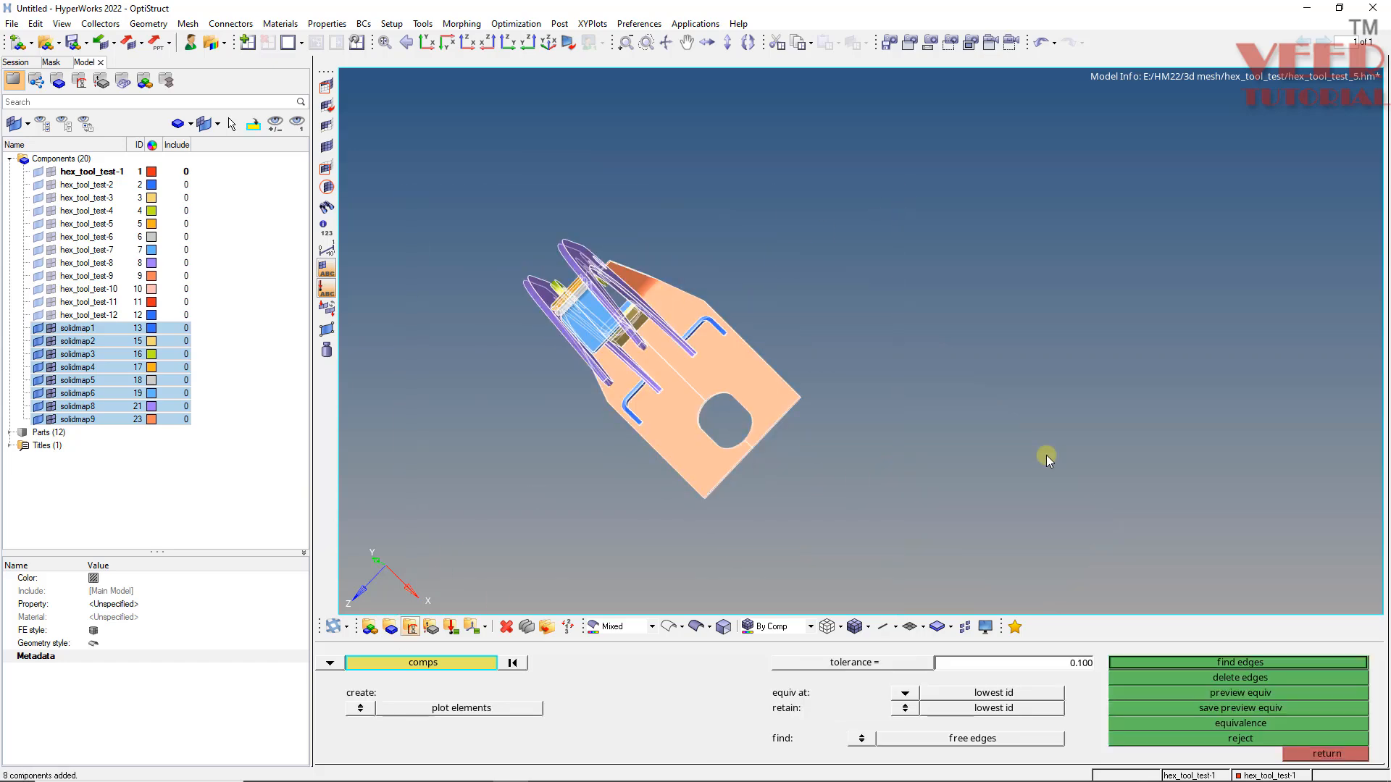
pyautogui.click(1257, 697)
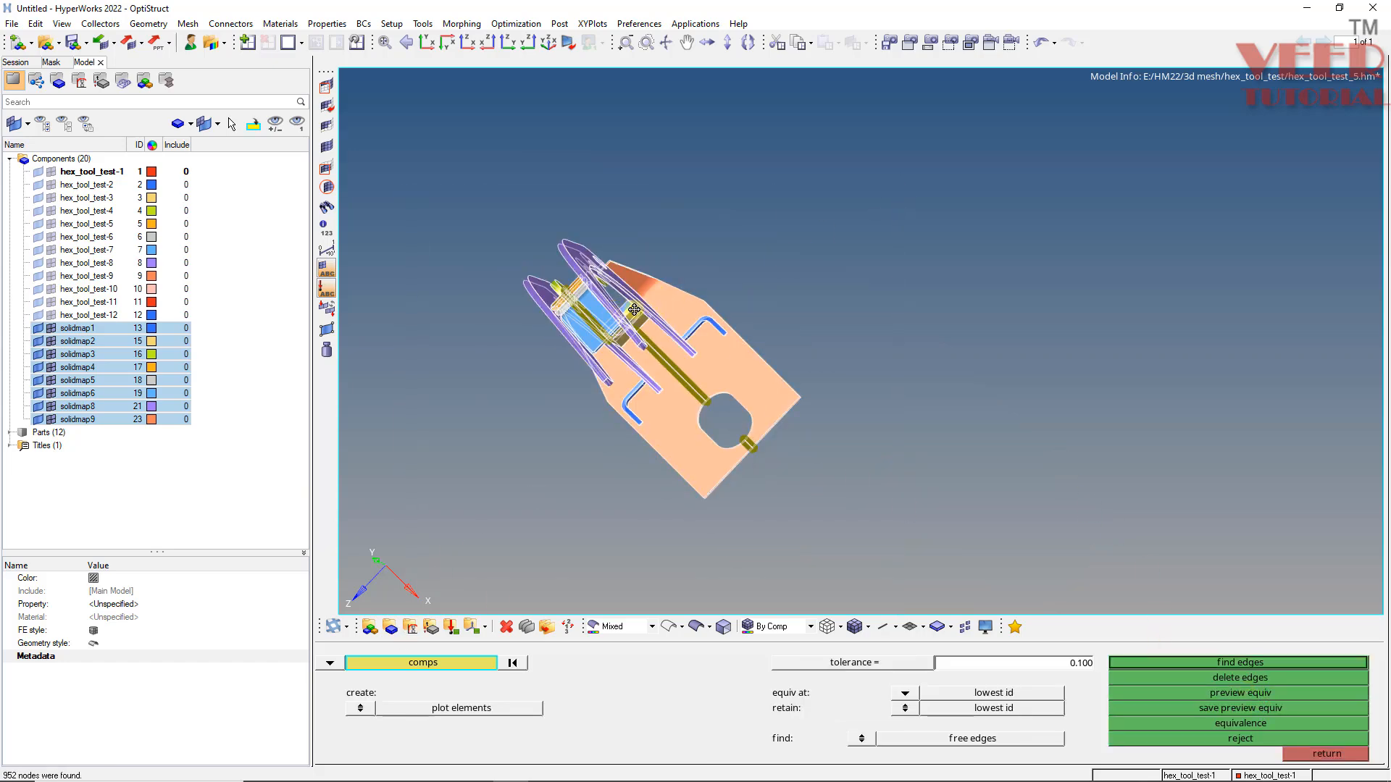
pyautogui.keyDown('ctrl'); pyautogui.moveTo(623, 312); pyautogui.dragTo(880, 408); pyautogui.keyUp('ctrl')
pyautogui.click(1228, 726)
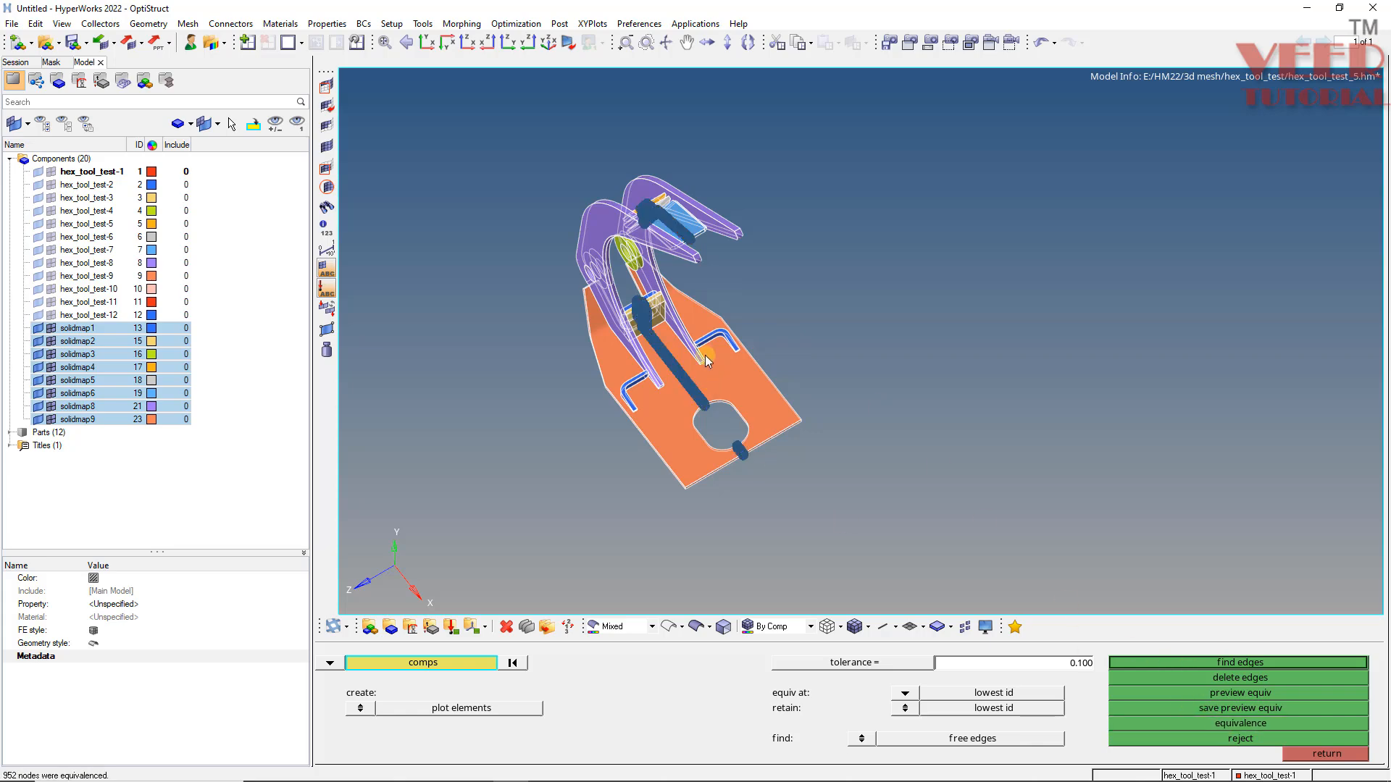
pyautogui.press('Escape')
# - Show all components, including the original hex_tool_test parts
pyautogui.scroll(4, 600, 283)
pyautogui.moveTo(666, 370)
pyautogui.keyDown('ctrl'); pyautogui.mouseDown()
pyautogui.moveTo(534, 348)
pyautogui.moveTo(615, 341)
pyautogui.moveTo(649, 360)
pyautogui.mouseUp(); pyautogui.keyUp('ctrl')
pyautogui.click(77, 159)
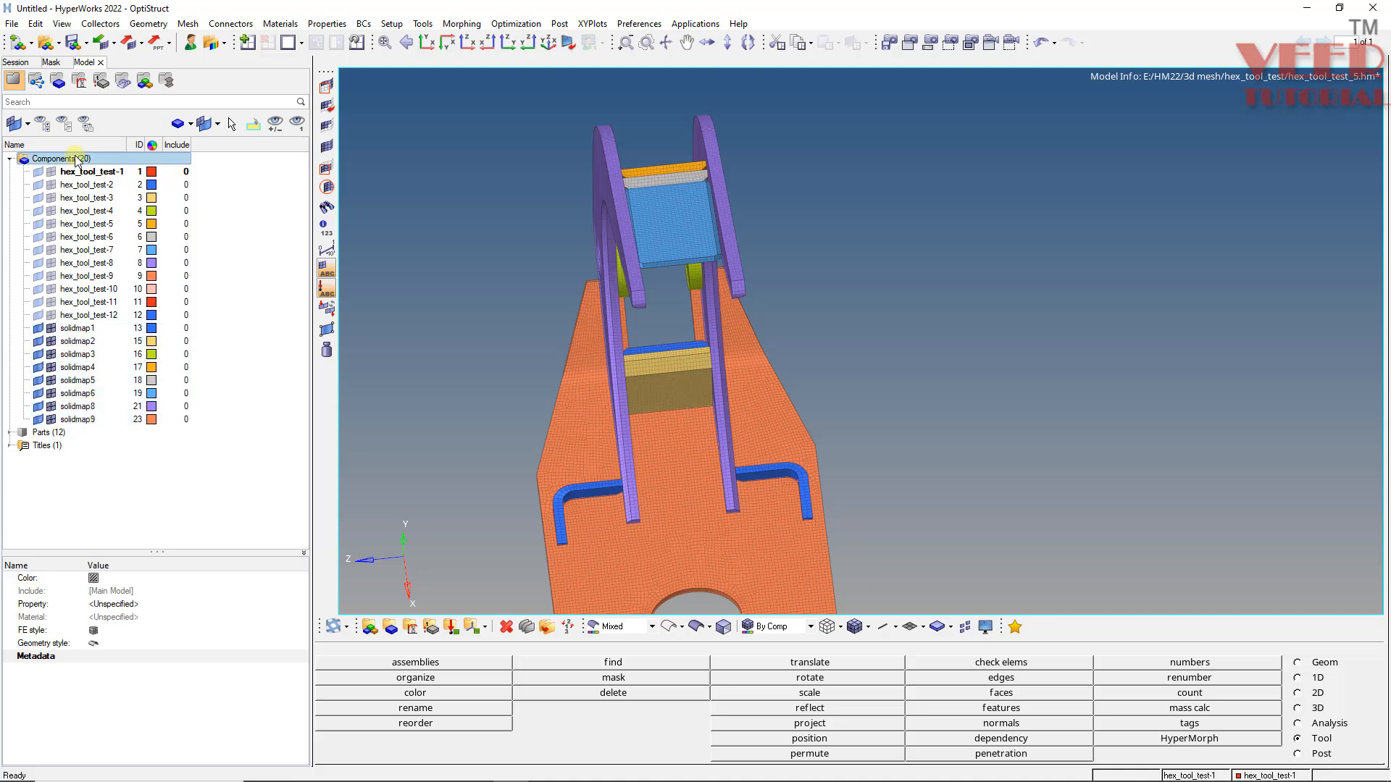
pyautogui.rightClick(77, 159)
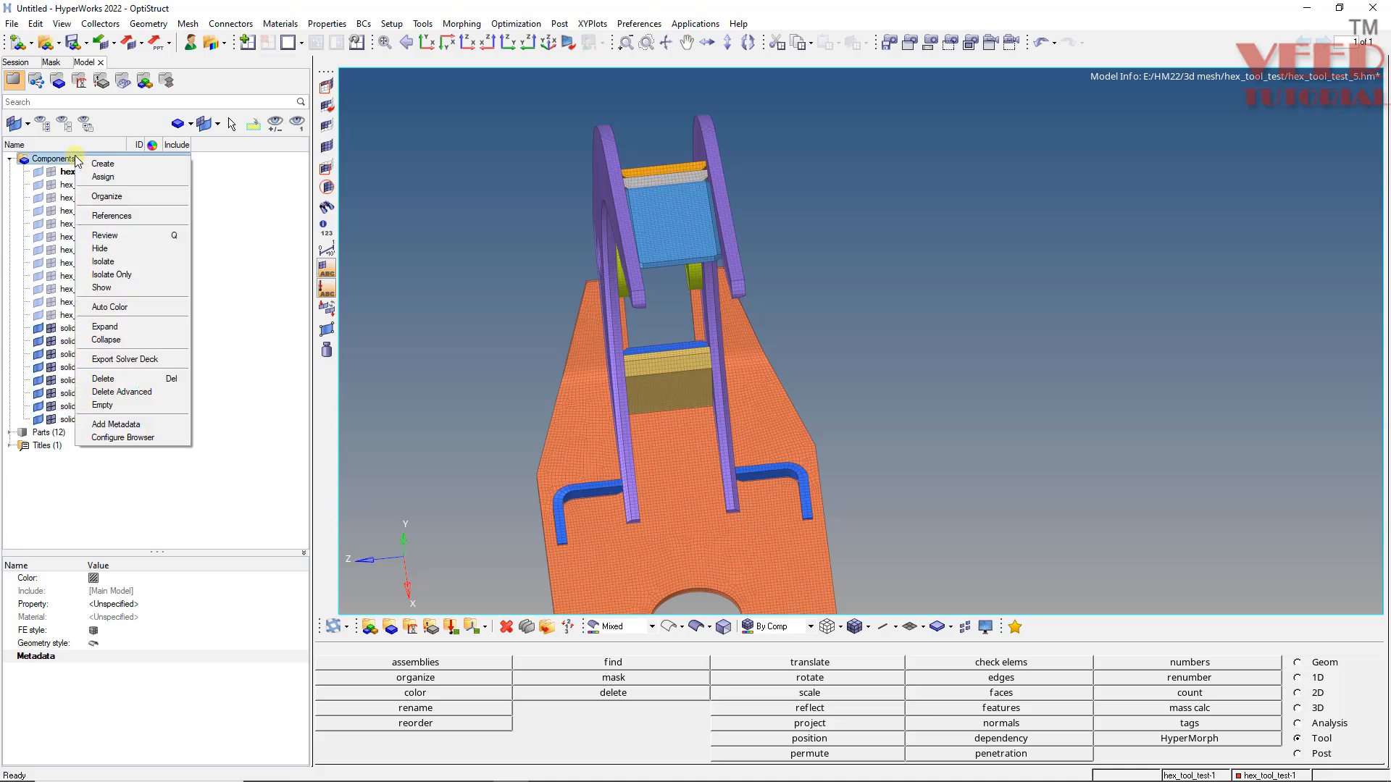
pyautogui.click(115, 287)
# - Examine the full assembly for leftover 2D elements and geometry overlapping the reflected solid mesh
pyautogui.keyDown('ctrl'); pyautogui.moveTo(738, 297); pyautogui.dragTo(785, 487); pyautogui.keyUp('ctrl')
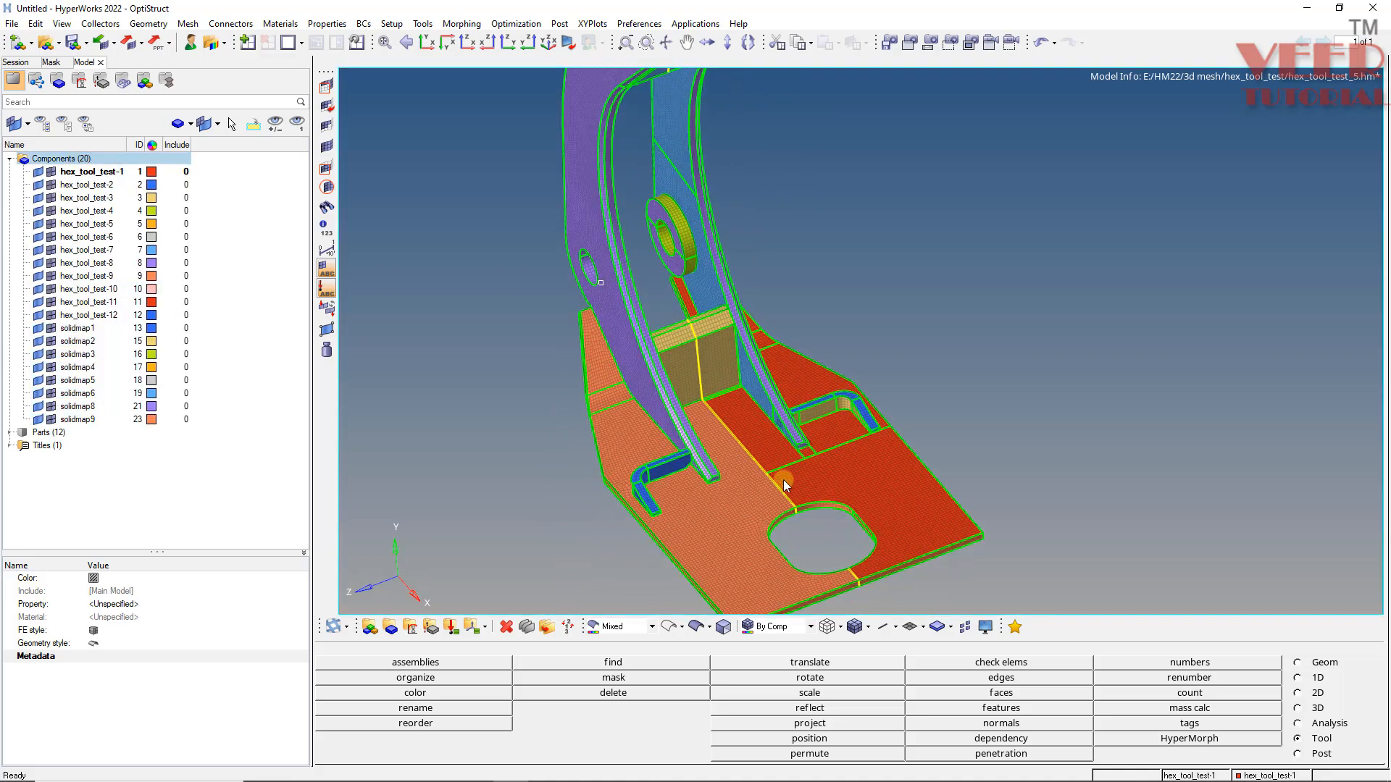
pyautogui.scroll(5, 785, 487)
pyautogui.keyDown('ctrl'); pyautogui.moveTo(712, 423); pyautogui.dragTo(684, 292); pyautogui.keyUp('ctrl')
pyautogui.scroll(-5, 666, 467)
pyautogui.scroll(3, 615, 153)
pyautogui.keyDown('ctrl'); pyautogui.moveTo(543, 288); pyautogui.dragTo(733, 333); pyautogui.keyUp('ctrl')
pyautogui.scroll(-5, 652, 357)
pyautogui.keyDown('ctrl'); pyautogui.moveTo(652, 357); pyautogui.dragTo(512, 285); pyautogui.keyUp('ctrl')
pyautogui.keyDown('ctrl'); pyautogui.moveTo(763, 334); pyautogui.dragTo(668, 392); pyautogui.keyUp('ctrl')
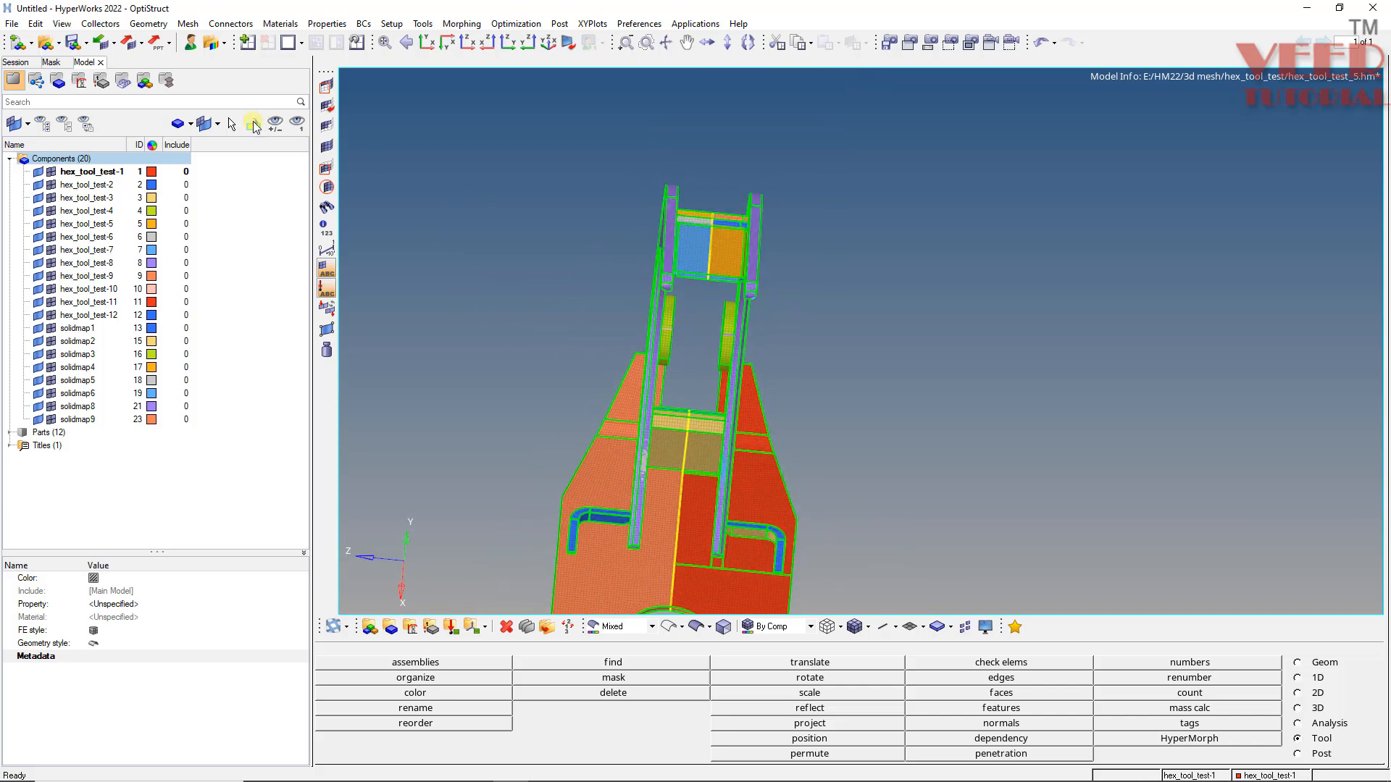
# - Isolate the 2D elements and delete all of the displayed ones
pyautogui.click(50, 62)
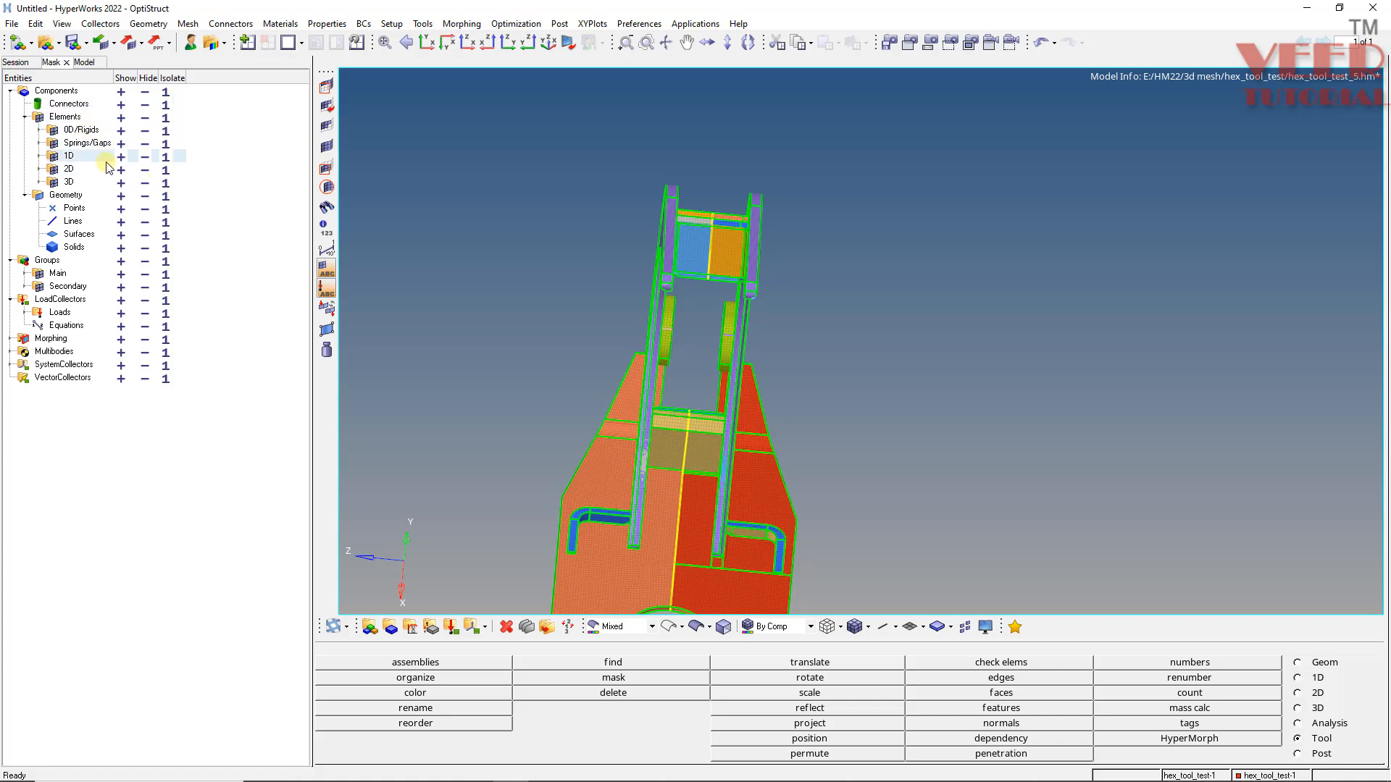
pyautogui.click(165, 169)
pyautogui.moveTo(763, 351)
pyautogui.keyDown('ctrl'); pyautogui.mouseDown()
pyautogui.moveTo(785, 385)
pyautogui.moveTo(665, 411)
pyautogui.moveTo(773, 335)
pyautogui.mouseUp(); pyautogui.keyUp('ctrl')
pyautogui.press('F2')
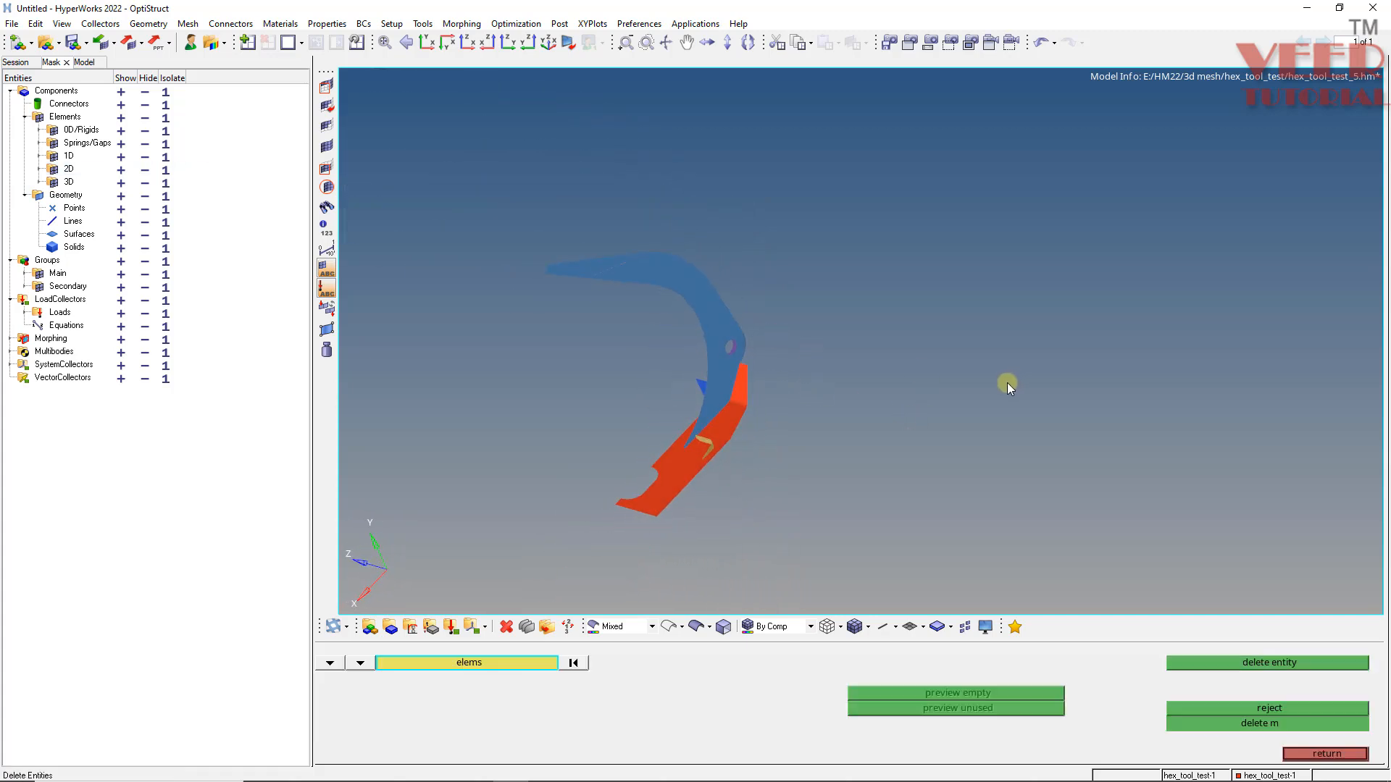
pyautogui.click(476, 663)
pyautogui.click(496, 696)
pyautogui.click(1286, 662)
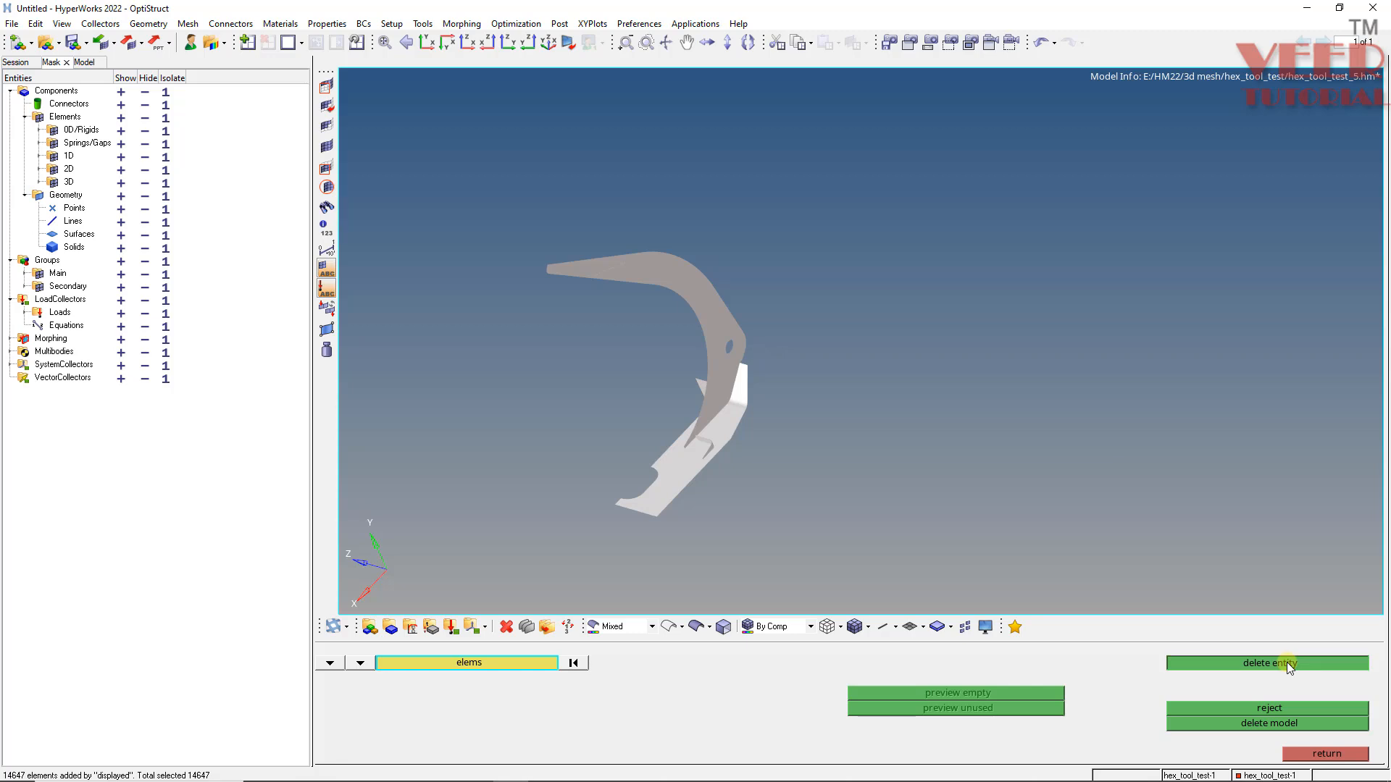
pyautogui.press('Escape')
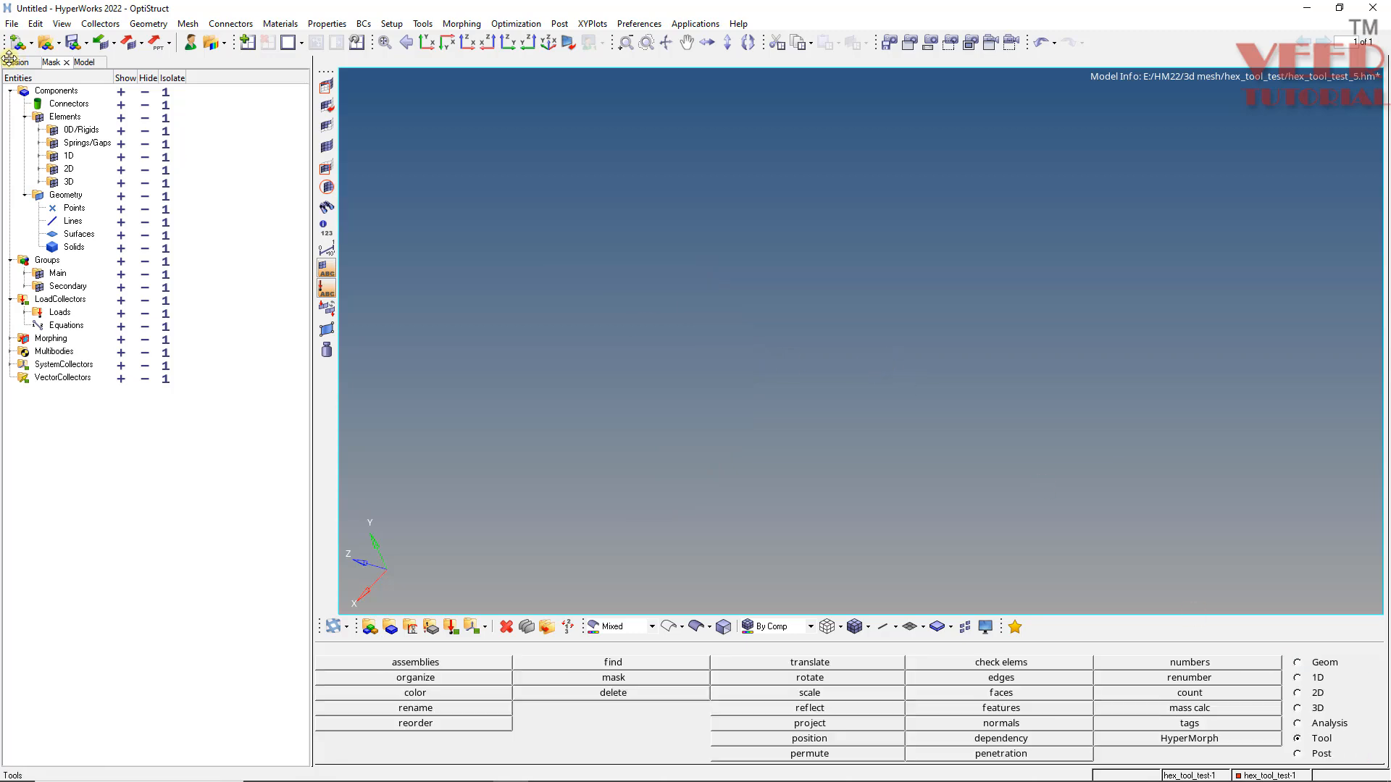
# - Show all components again and bring the curved arms and base plate into view
pyautogui.click(83, 62)
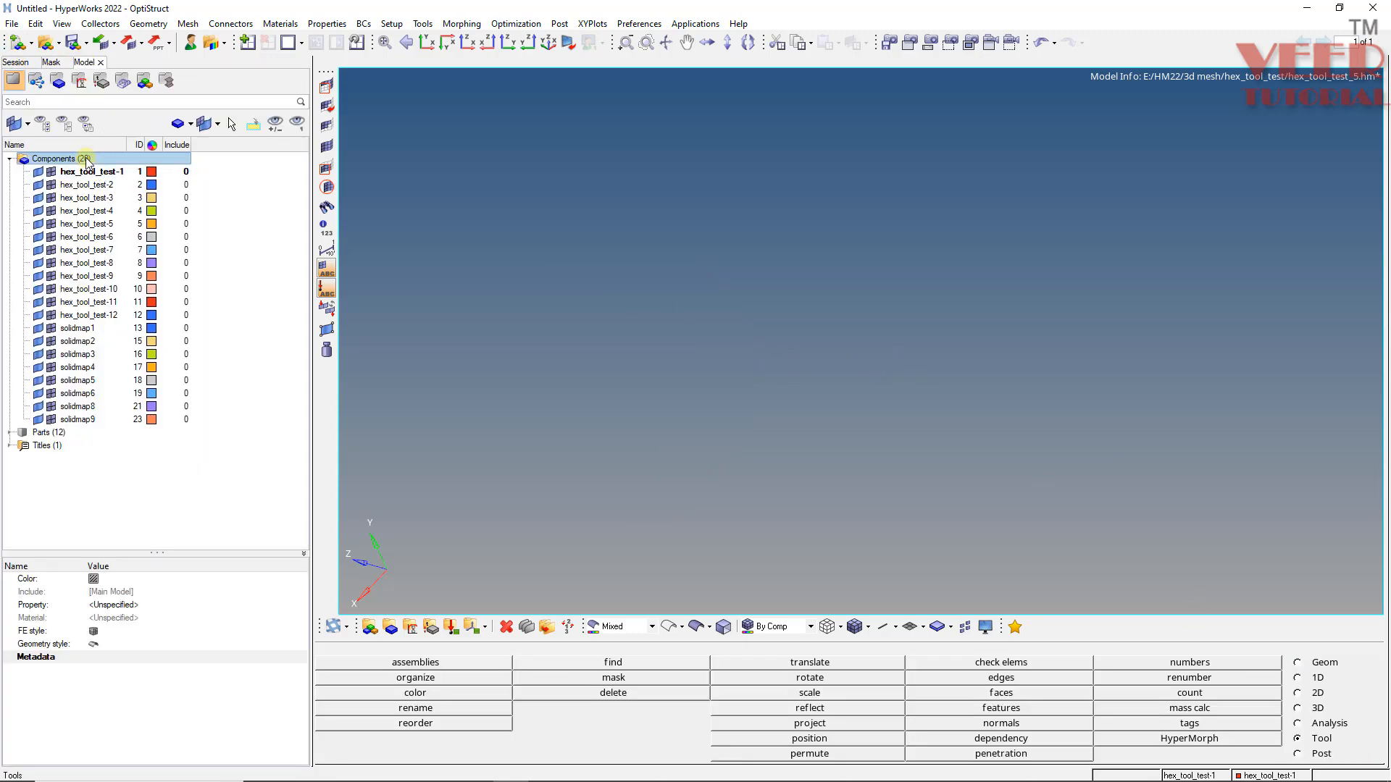
pyautogui.rightClick(86, 161)
pyautogui.click(114, 290)
pyautogui.keyDown('ctrl'); pyautogui.moveTo(765, 354); pyautogui.dragTo(671, 428); pyautogui.keyUp('ctrl')
pyautogui.keyDown('ctrl'); pyautogui.scroll(5, 725, 414); pyautogui.keyUp('ctrl')
pyautogui.scroll(3, 828, 248)
# - Check the 3D elements for warpage and for the minimum and maximum angles of their quad faces
pyautogui.click(1001, 663)
pyautogui.click(458, 680)
pyautogui.click(1015, 723)
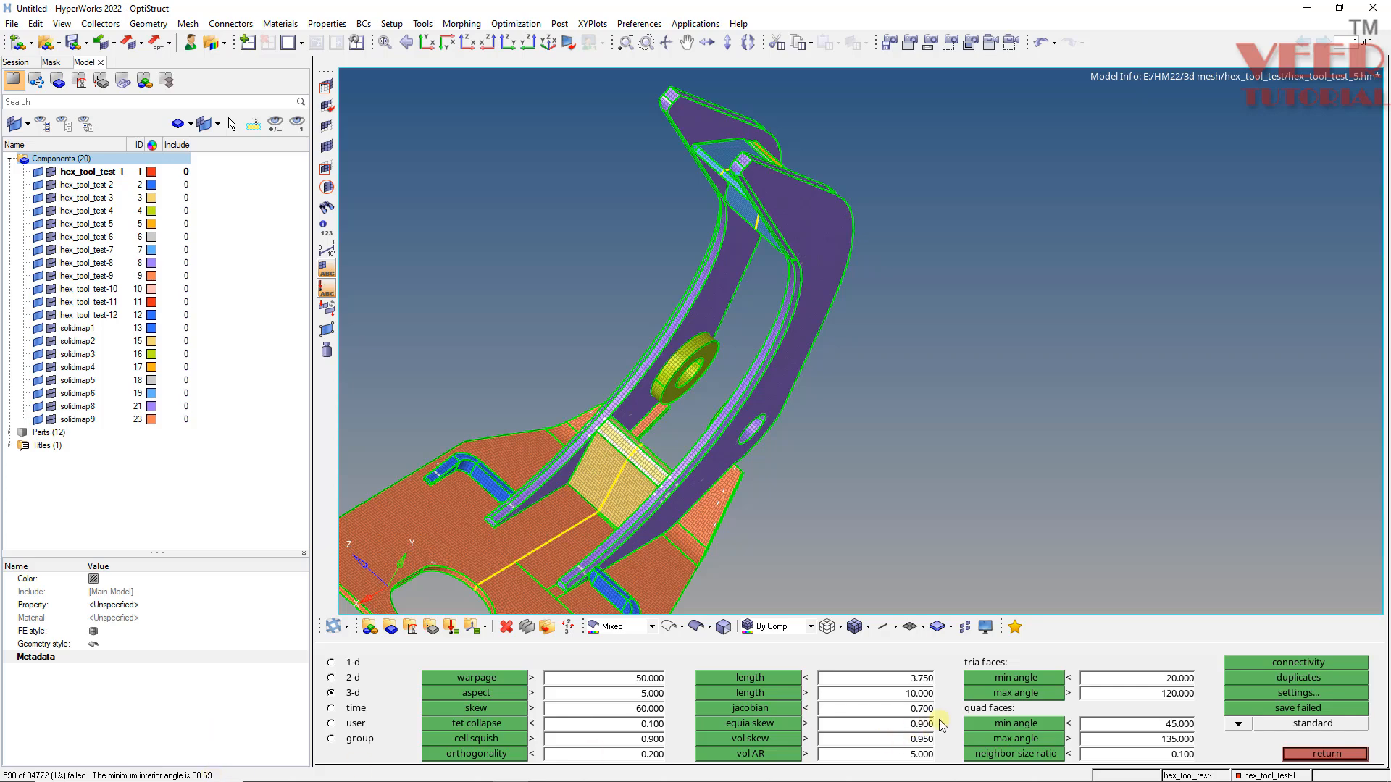
pyautogui.click(1015, 738)
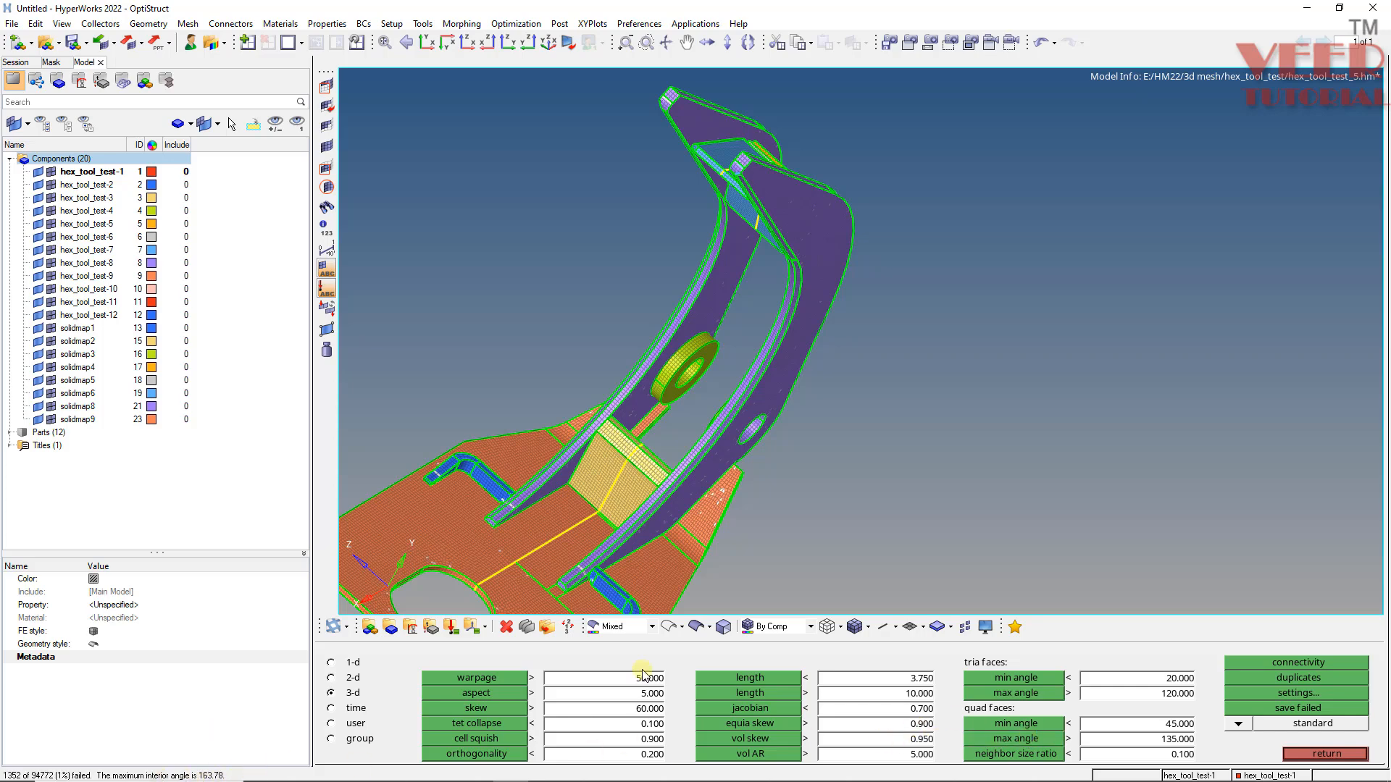
pyautogui.press('Escape')
# - Isolate only the components solidmap1 to solidmap9
pyautogui.keyDown('ctrl'); pyautogui.moveTo(707, 493); pyautogui.dragTo(737, 511); pyautogui.keyUp('ctrl')
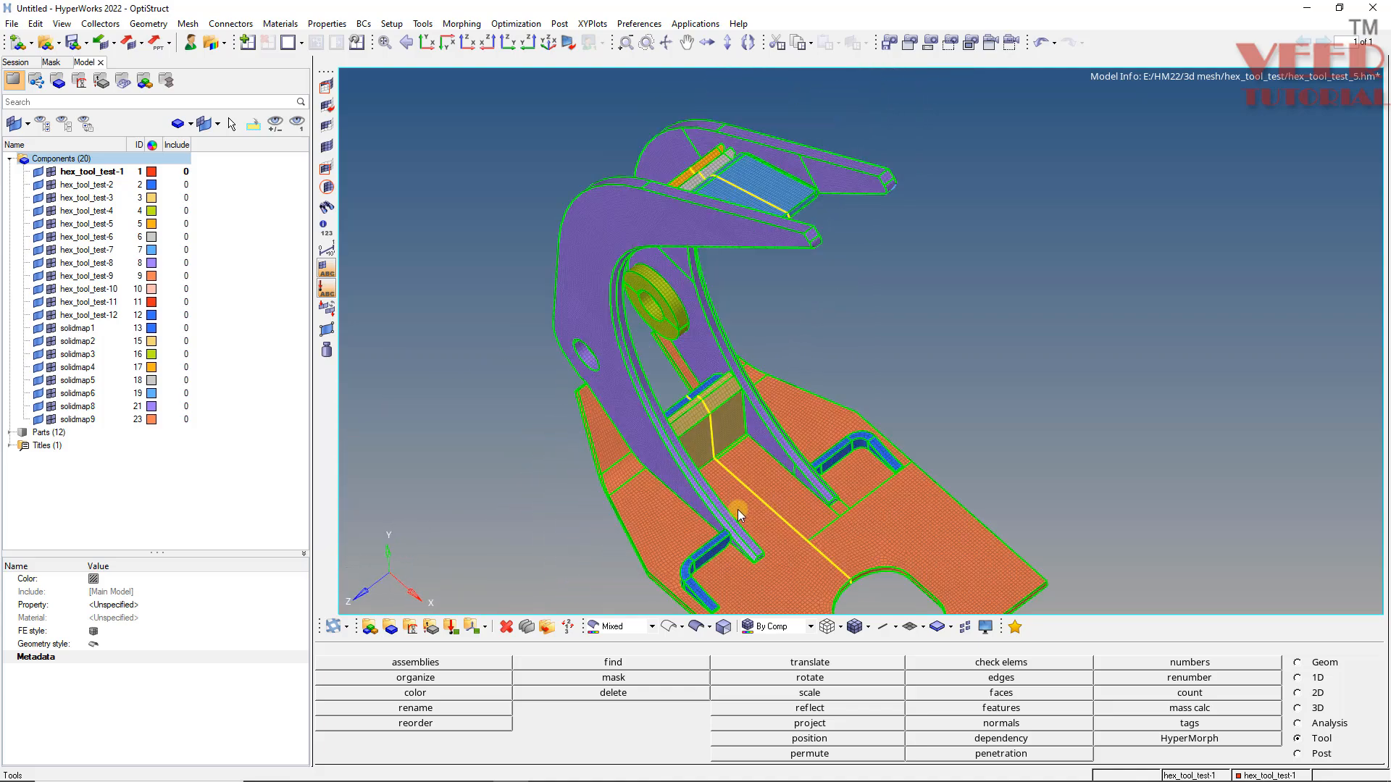
pyautogui.scroll(5, 656, 371)
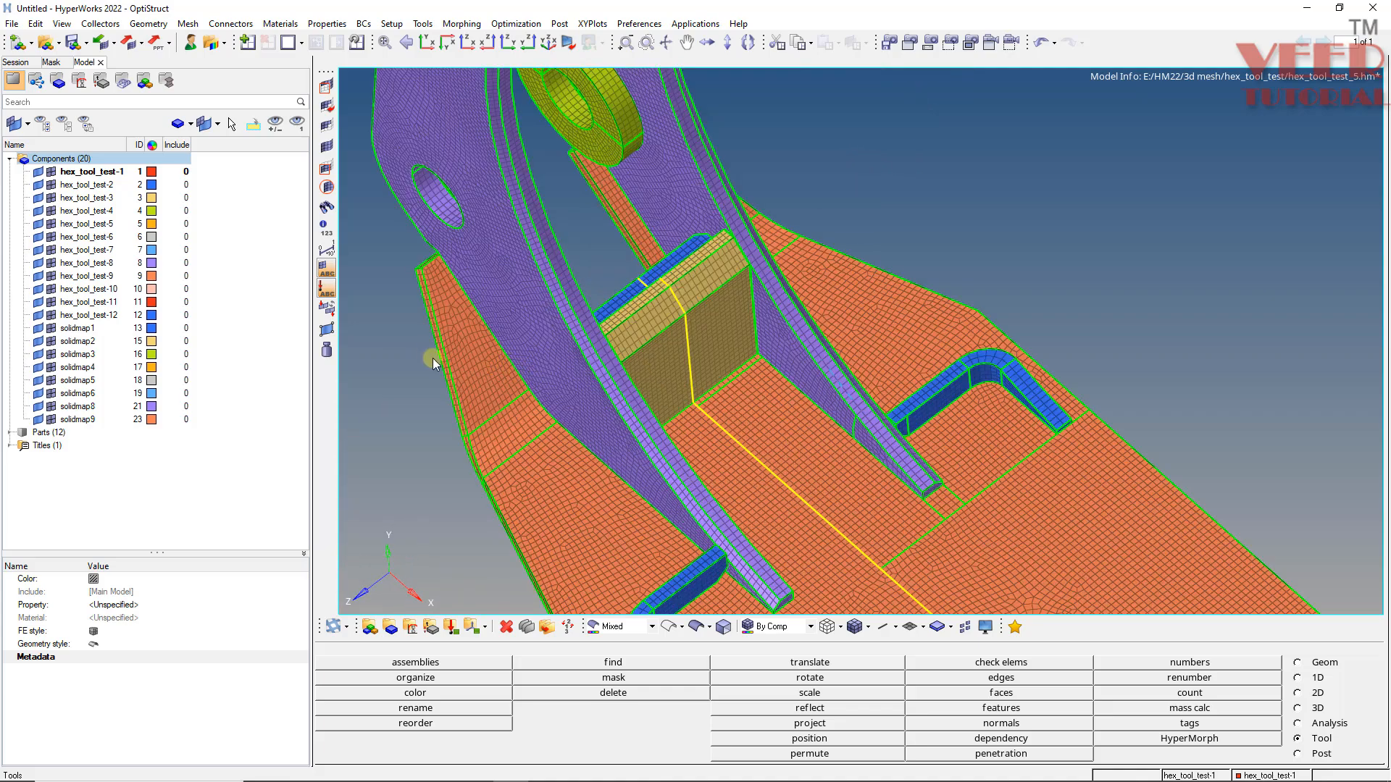
pyautogui.scroll(-5, 536, 386)
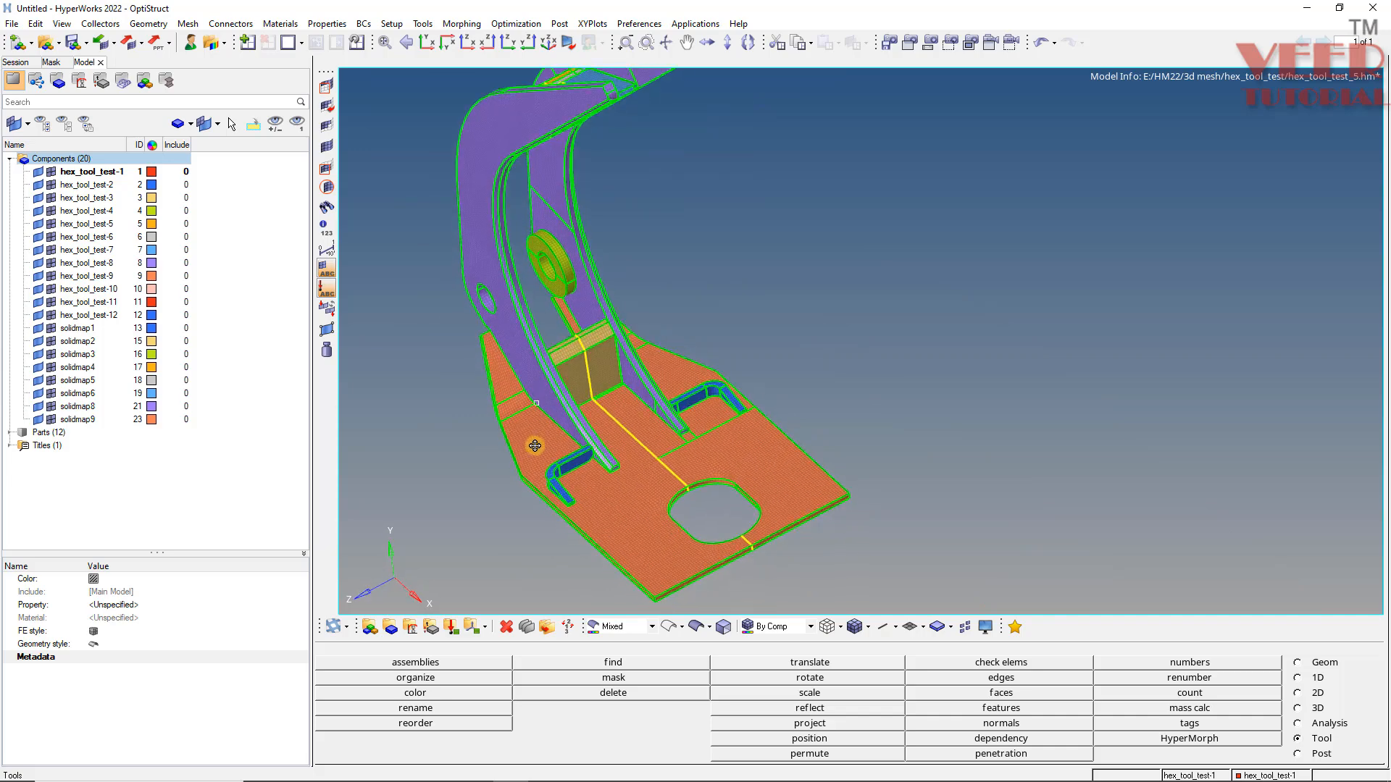
pyautogui.click(104, 332)
pyautogui.keyDown('shift'); pyautogui.click(88, 419); pyautogui.keyUp('shift')
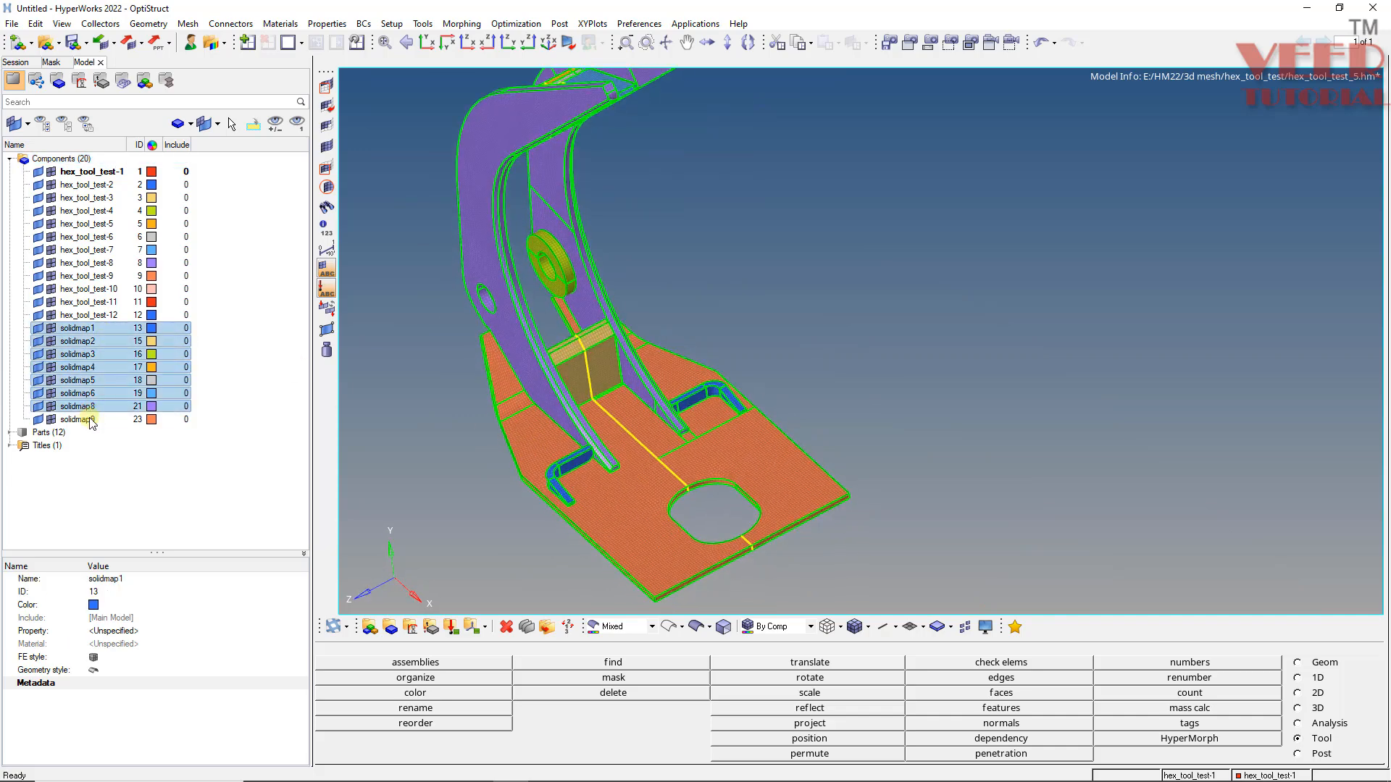
pyautogui.rightClick(93, 374)
pyautogui.click(154, 486)
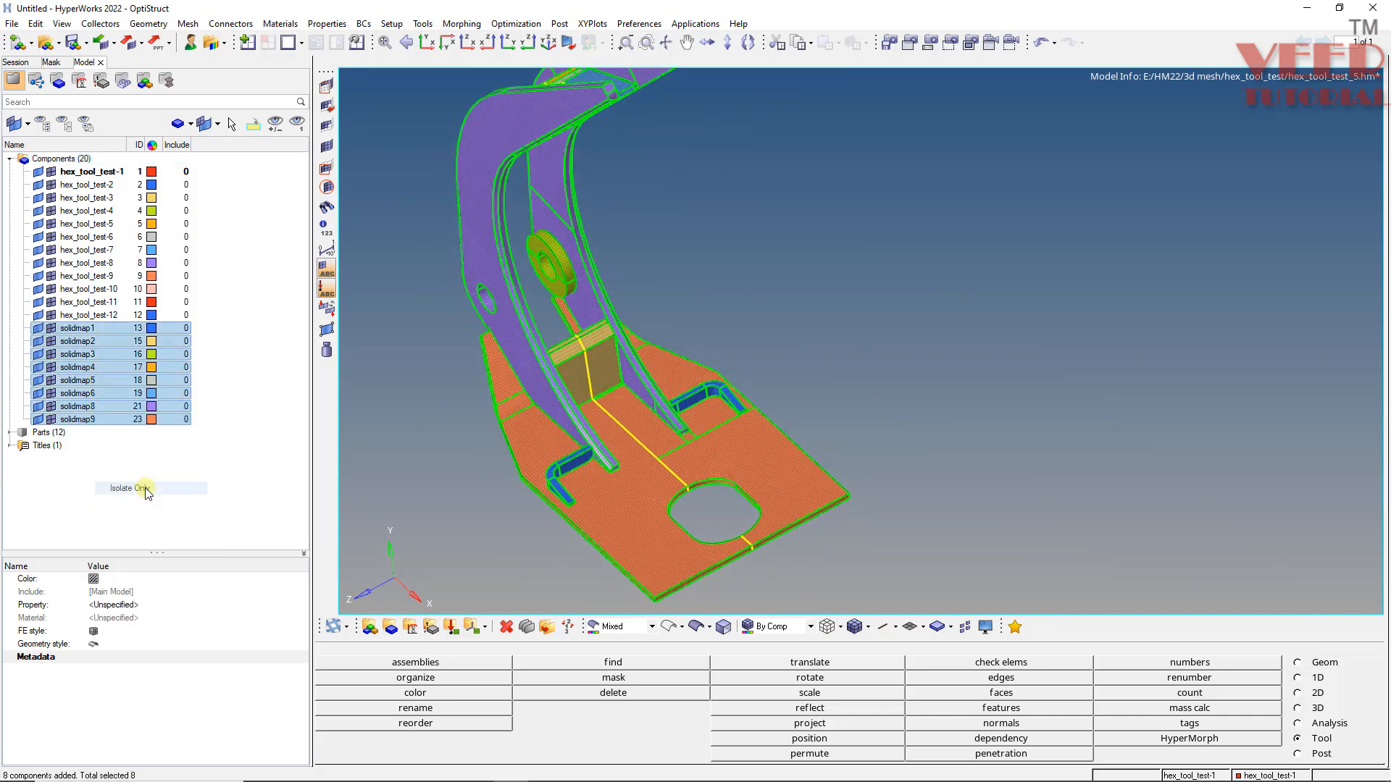
# - Find the nodes shared between the yellow cross plate (solidmap2) and the curved purple arms (solidmap8)
pyautogui.keyDown('ctrl'); pyautogui.moveTo(720, 414); pyautogui.dragTo(541, 381); pyautogui.keyUp('ctrl')
pyautogui.scroll(5, 544, 434)
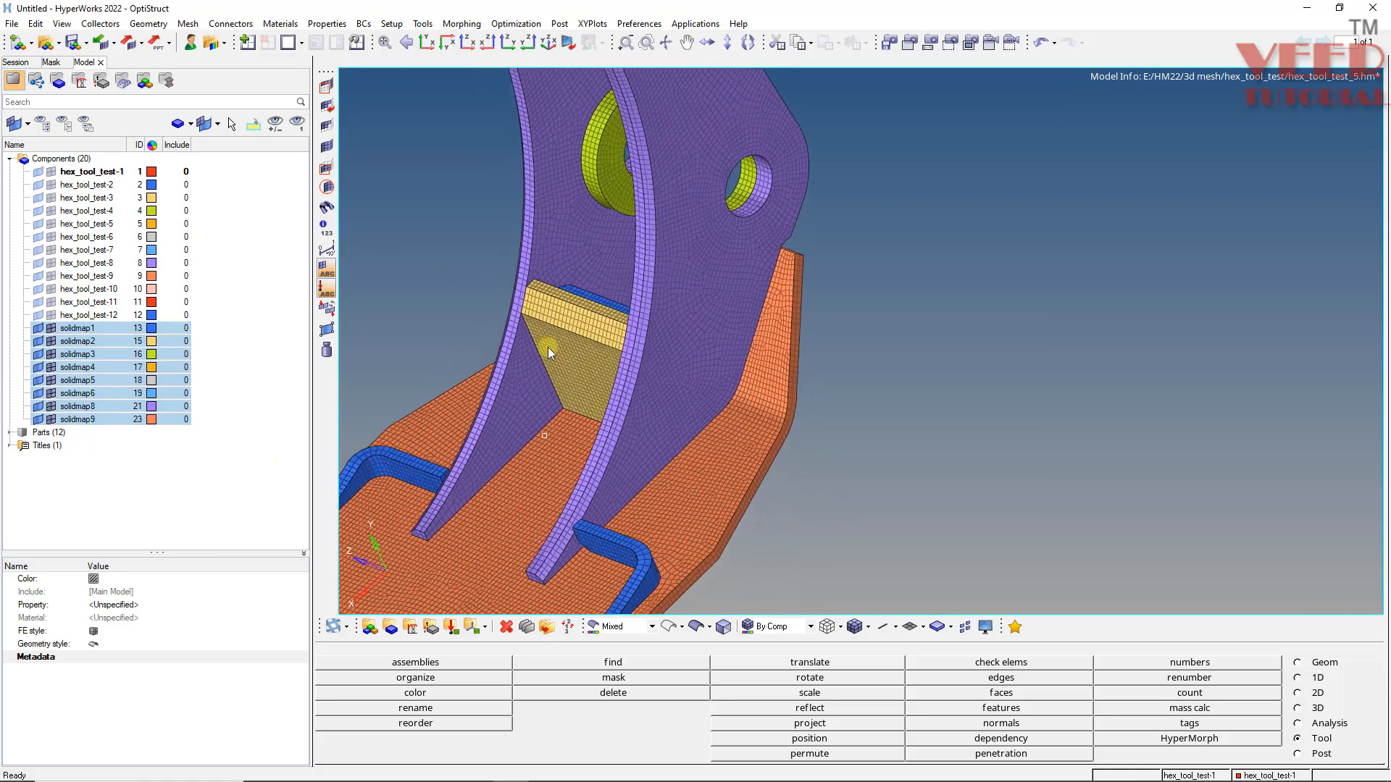
pyautogui.scroll(5, 539, 317)
pyautogui.scroll(-3, 549, 362)
pyautogui.keyDown('ctrl'); pyautogui.moveTo(703, 261); pyautogui.dragTo(762, 294); pyautogui.keyUp('ctrl')
pyautogui.hotkey('shift', 'F5')
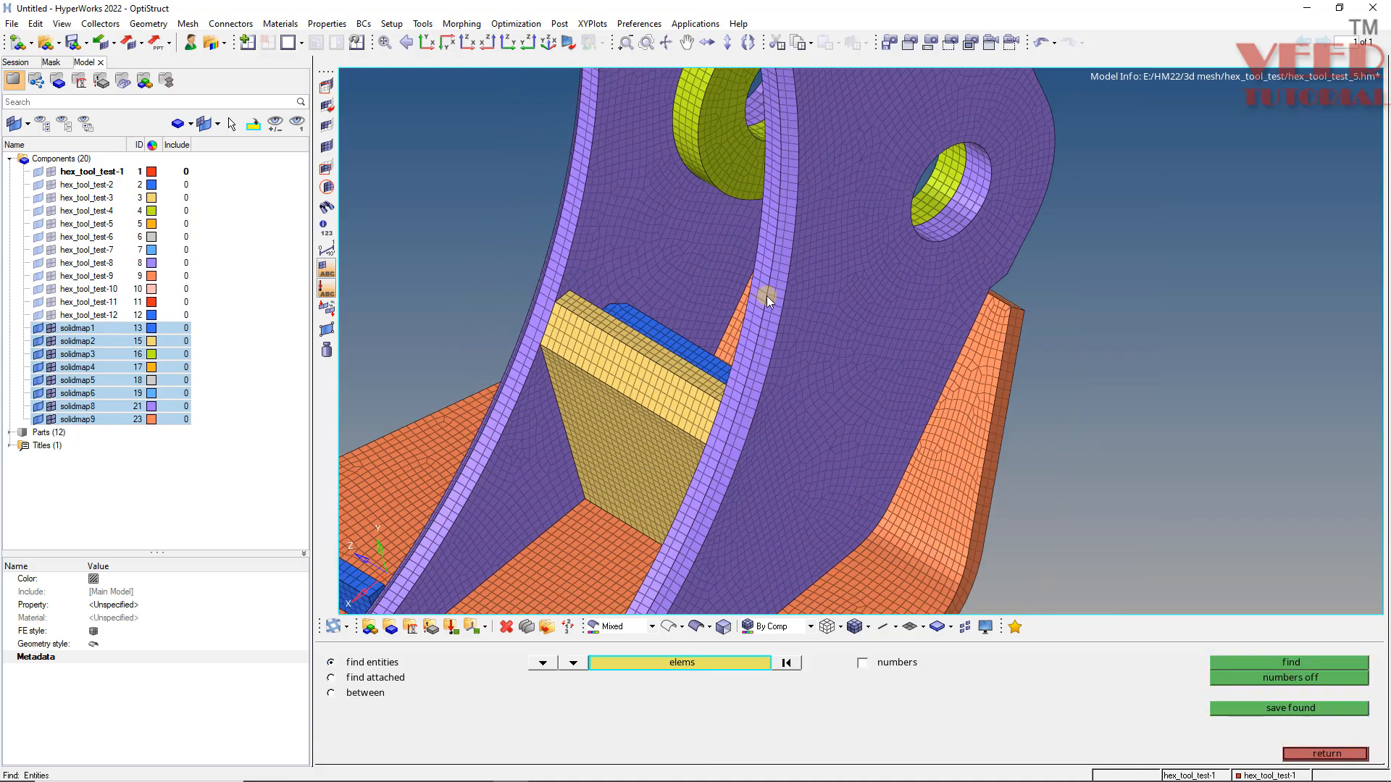
pyautogui.click(351, 694)
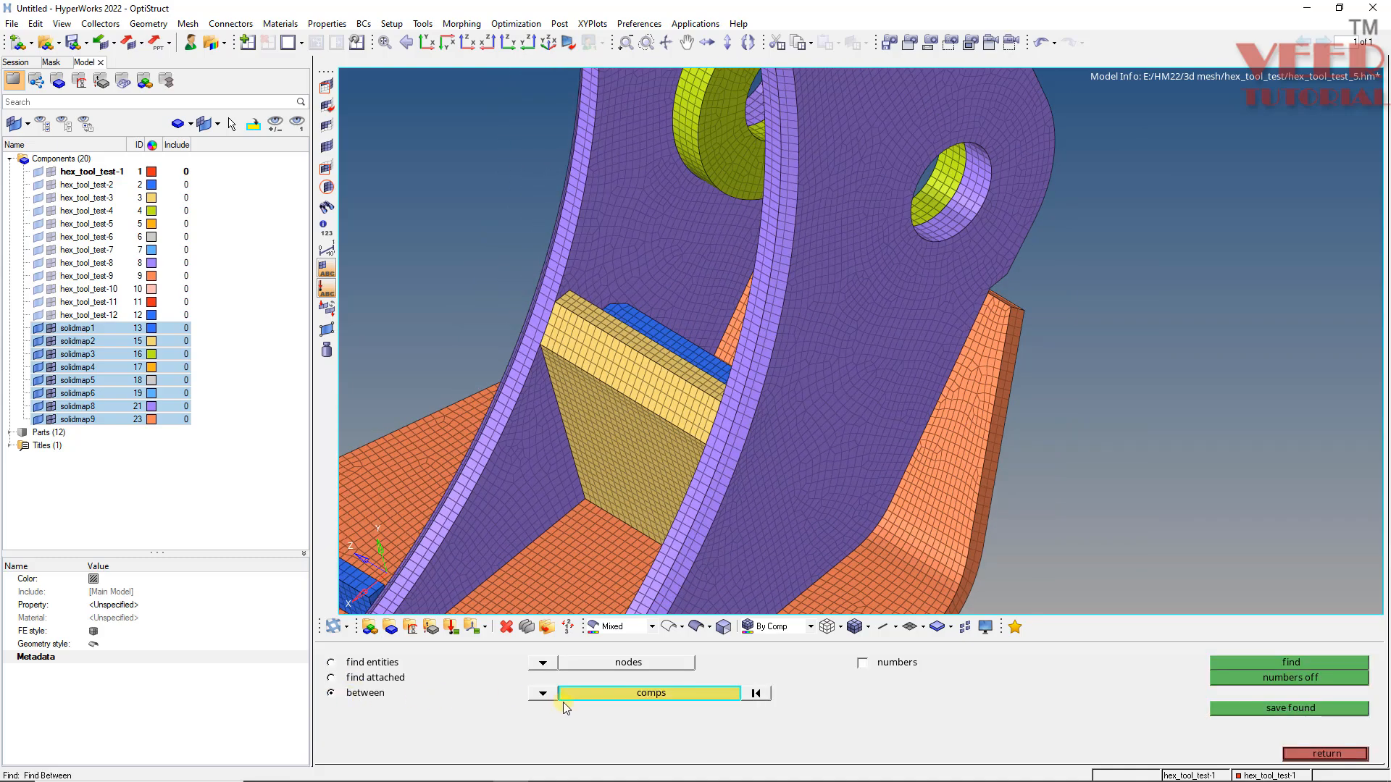
pyautogui.click(611, 441)
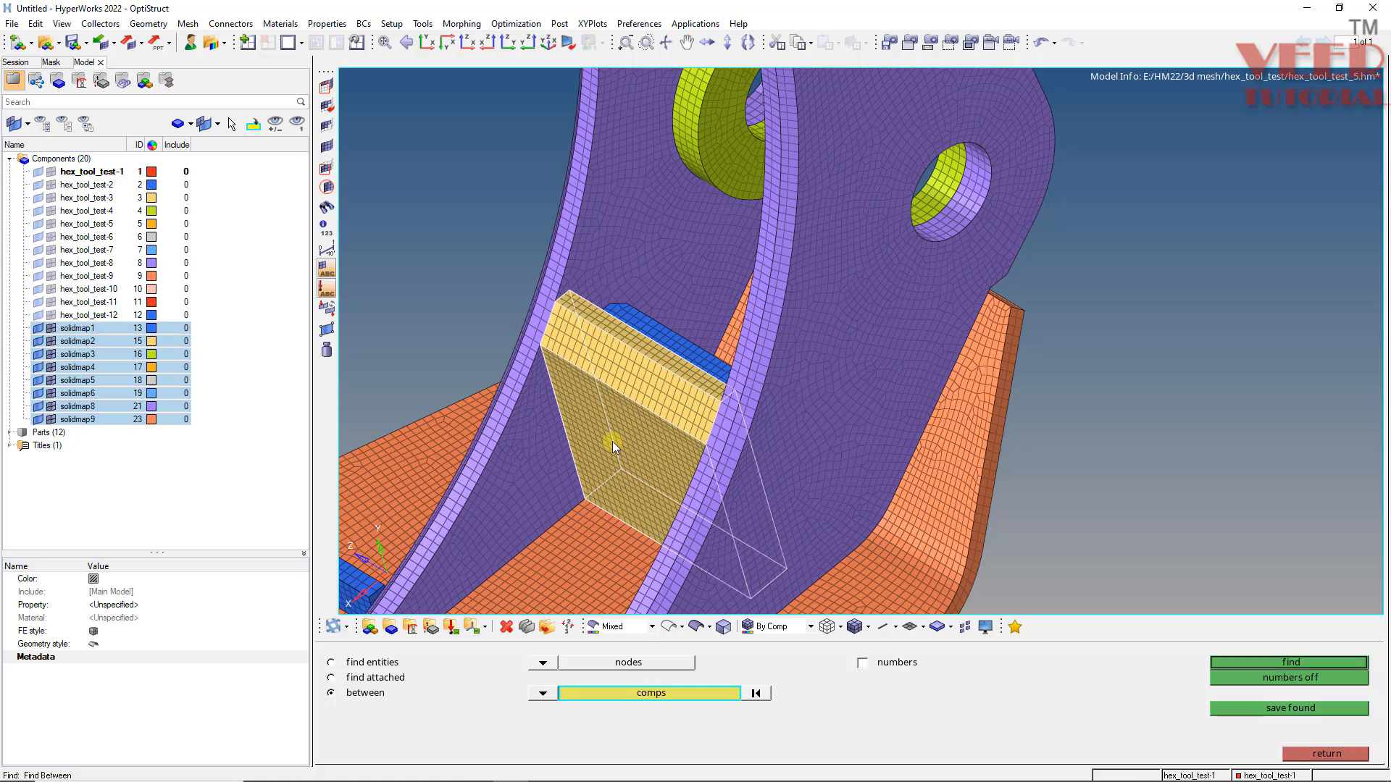
pyautogui.click(512, 436)
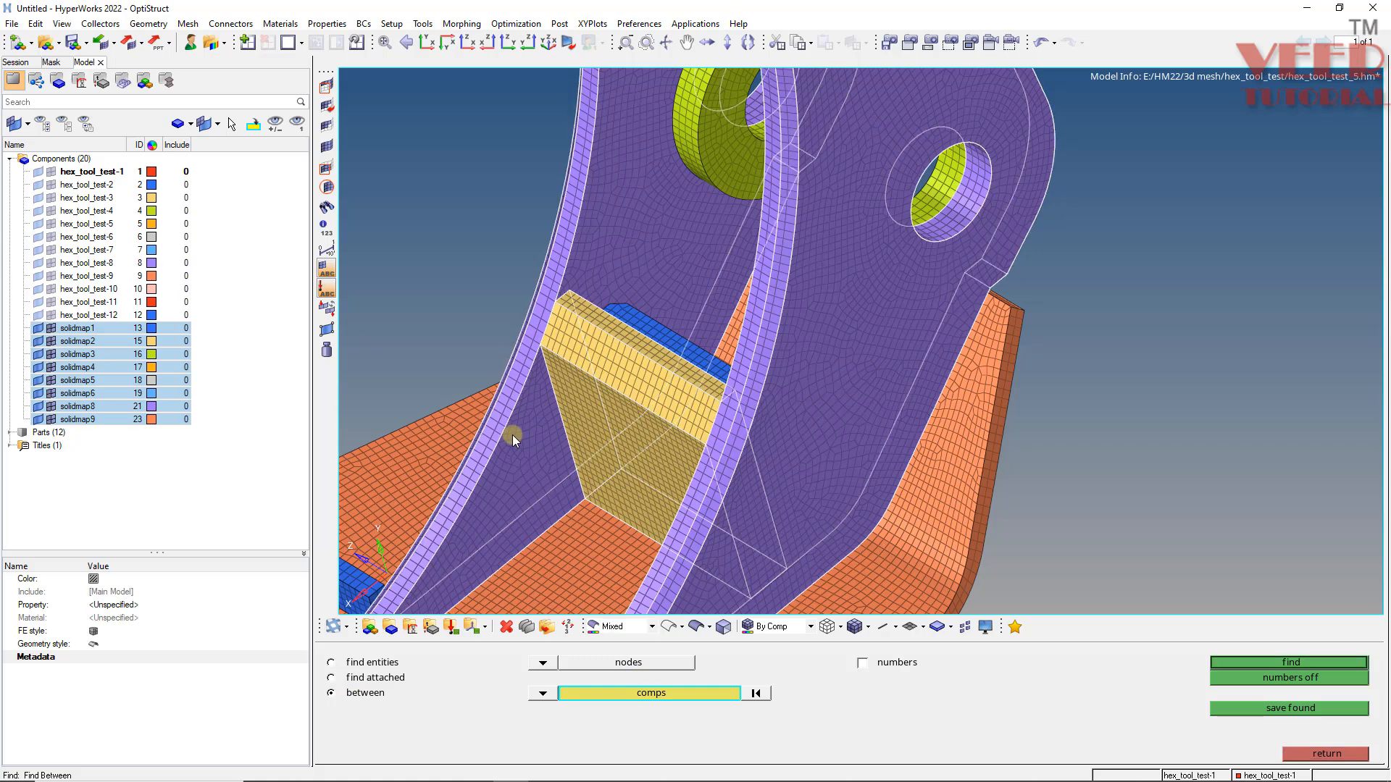
pyautogui.click(1288, 660)
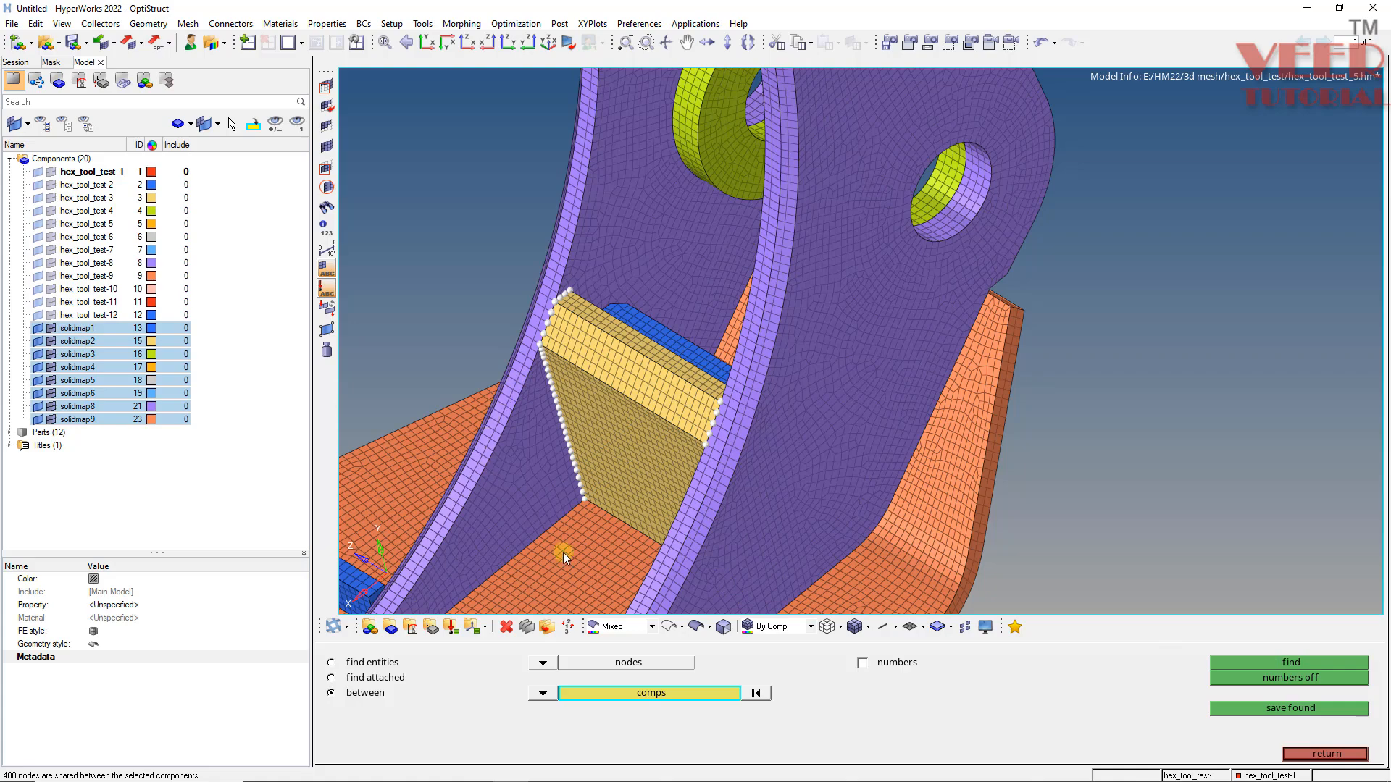
# - Inspect the shared nodes on the cross plate's end faces in wireframe and return to the shaded mesh display
pyautogui.click(827, 628)
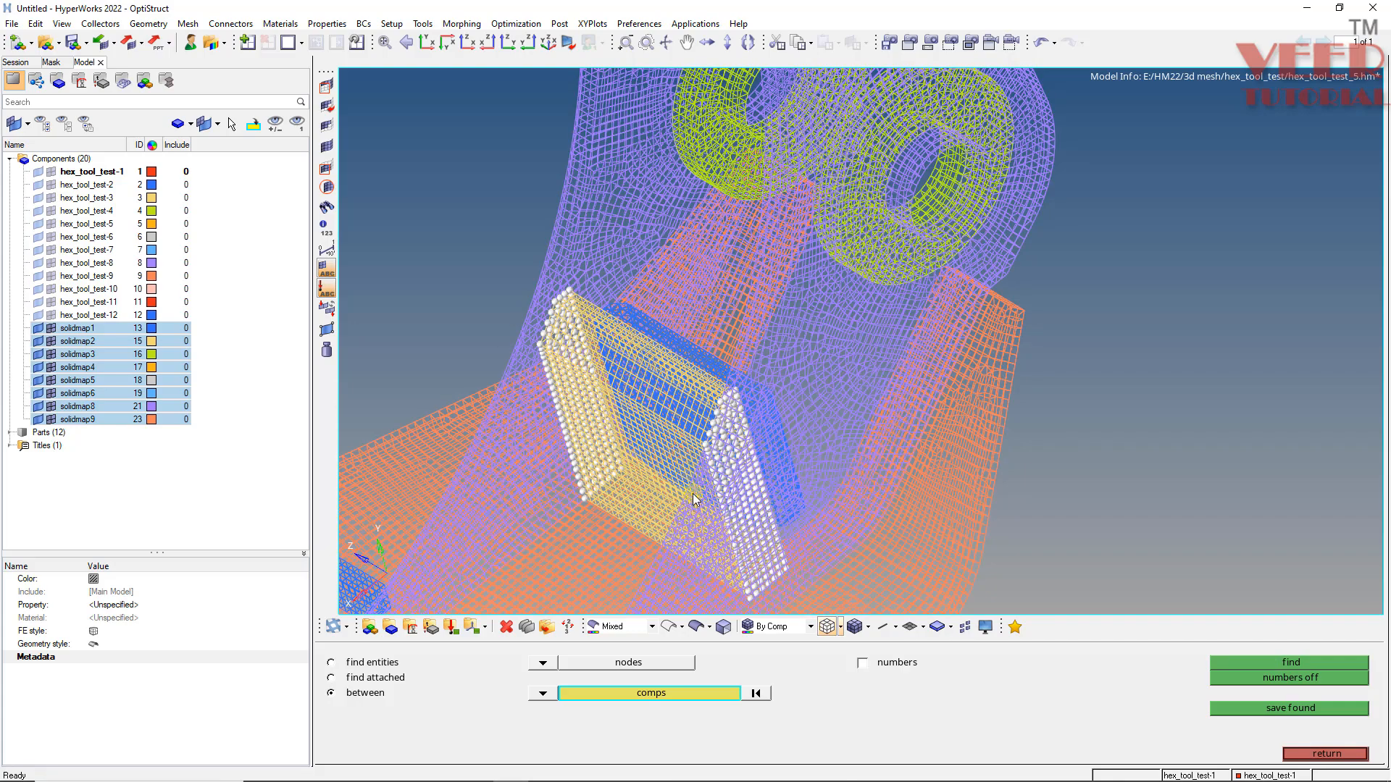
pyautogui.scroll(2, 572, 363)
pyautogui.scroll(3, 531, 305)
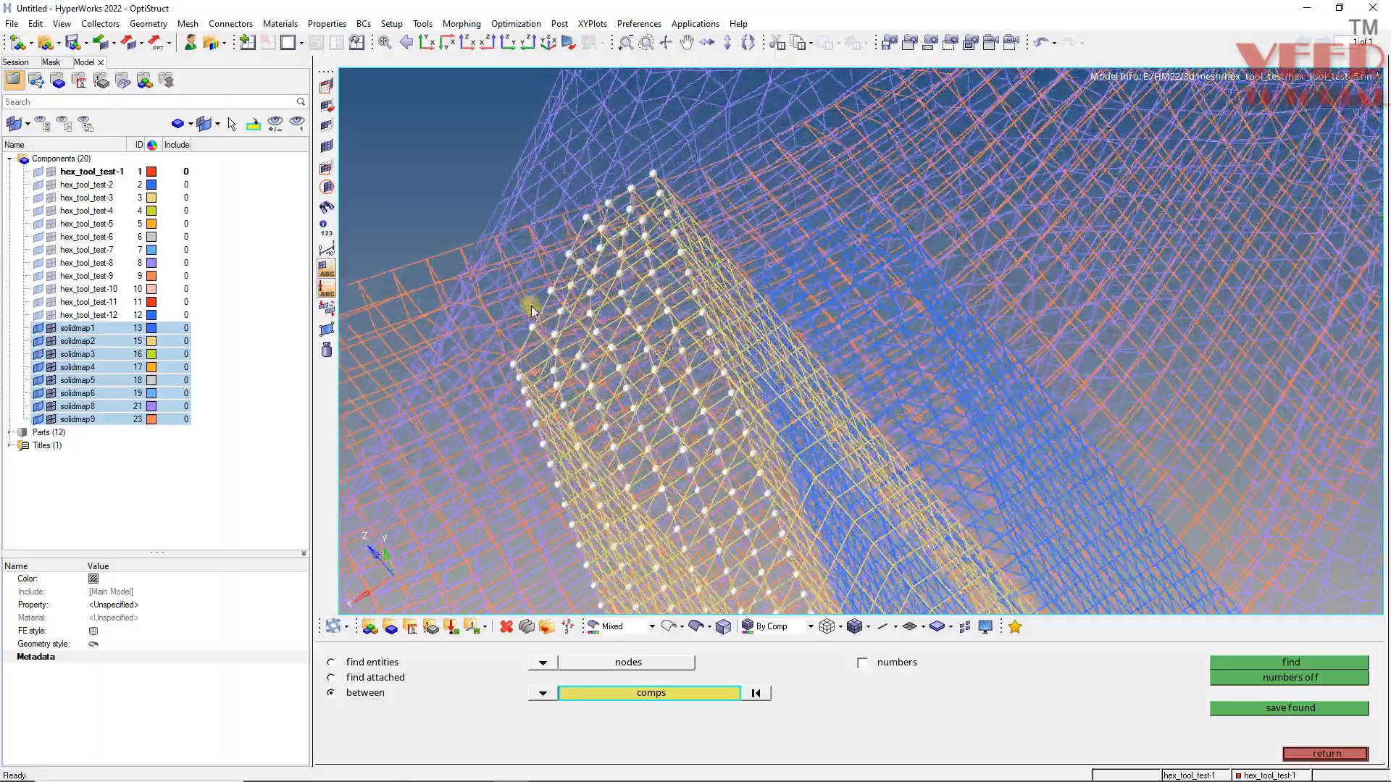
pyautogui.keyDown('ctrl'); pyautogui.moveTo(547, 476); pyautogui.dragTo(648, 395); pyautogui.keyUp('ctrl')
pyautogui.moveTo(637, 447)
pyautogui.keyDown('ctrl'); pyautogui.mouseDown()
pyautogui.moveTo(823, 441)
pyautogui.moveTo(613, 366)
pyautogui.moveTo(615, 353)
pyautogui.moveTo(615, 387)
pyautogui.moveTo(565, 338)
pyautogui.mouseUp(); pyautogui.keyUp('ctrl')
pyautogui.click(855, 629)
# - Find the nodes shared between the blue bent bracket and the base plate, and inspect them in wireframe before restoring the shaded display
pyautogui.scroll(-6, 697, 384)
pyautogui.keyDown('ctrl'); pyautogui.moveTo(624, 435); pyautogui.dragTo(657, 498); pyautogui.keyUp('ctrl')
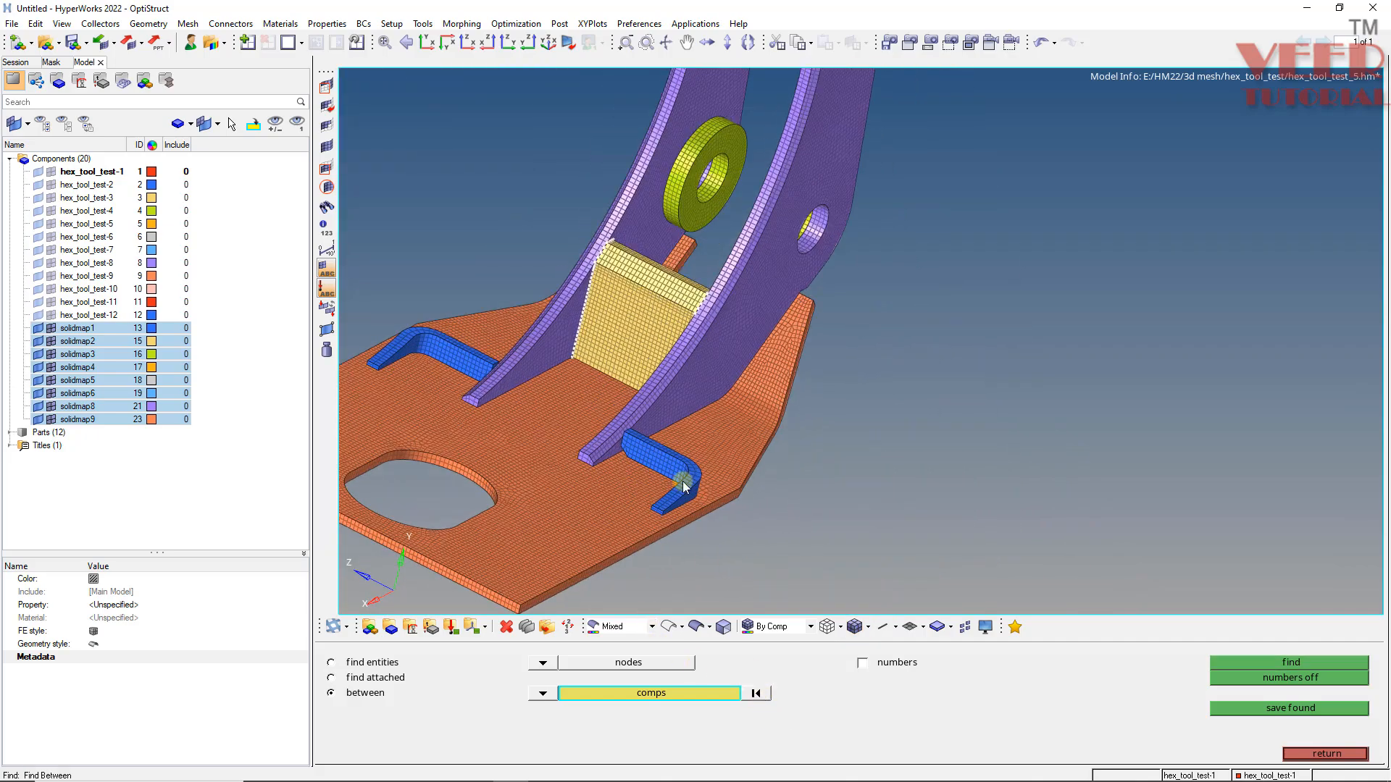
pyautogui.scroll(8, 681, 471)
pyautogui.scroll(4, 706, 394)
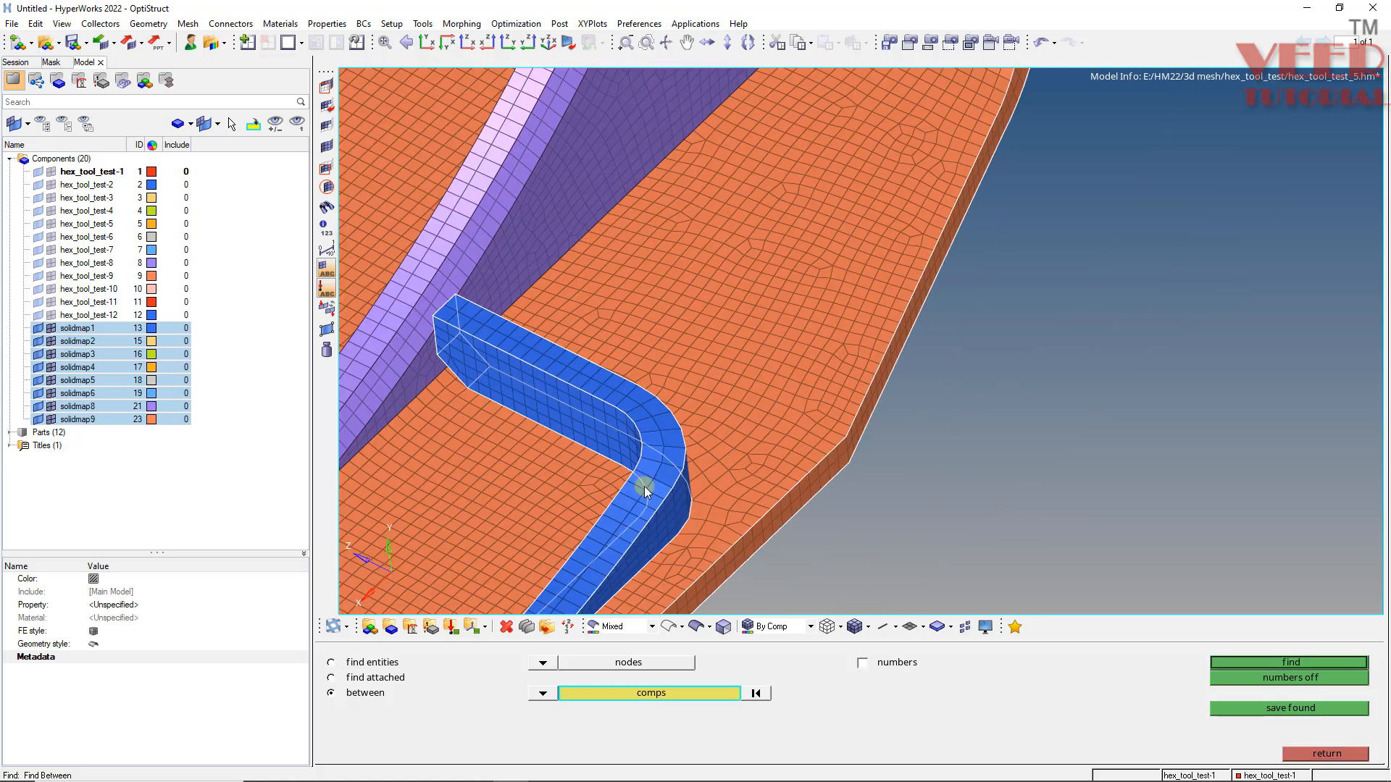
pyautogui.click(1292, 662)
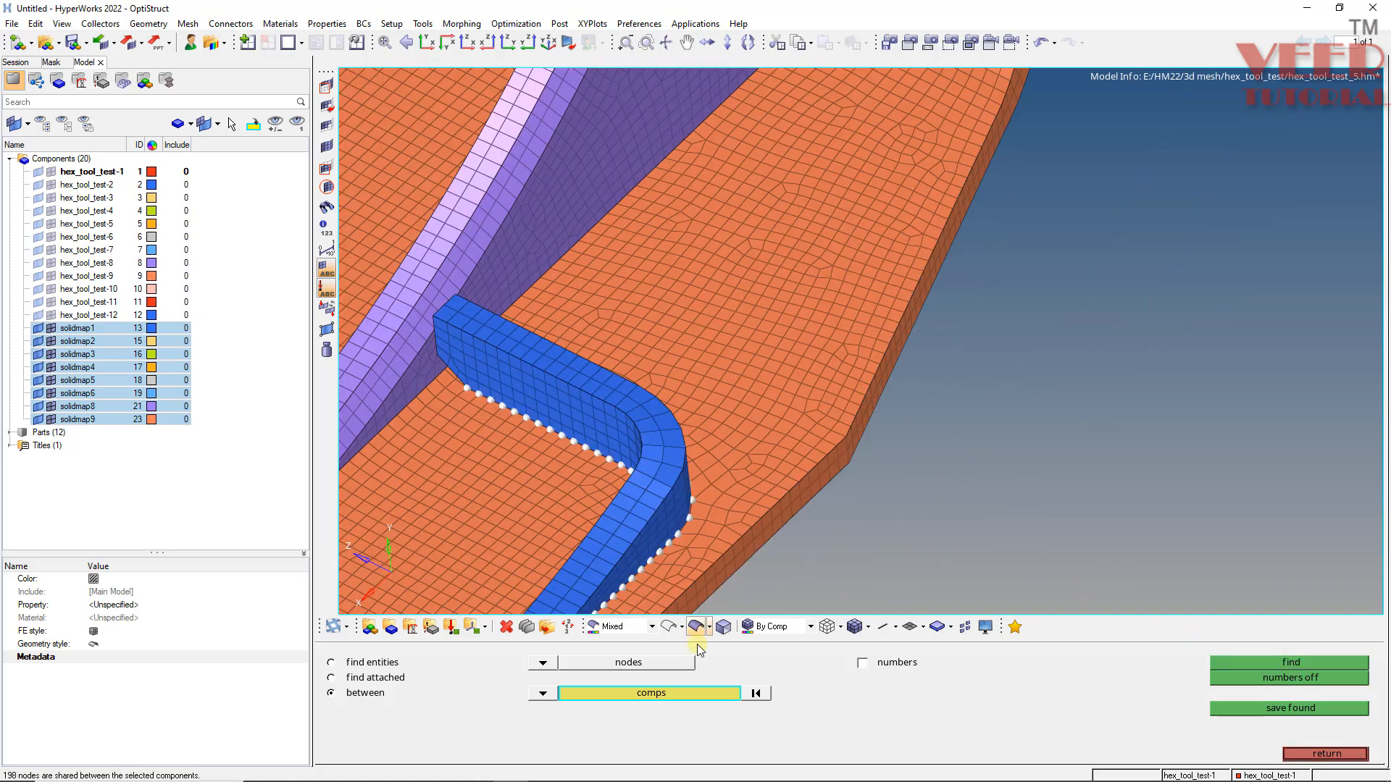
pyautogui.click(826, 626)
pyautogui.scroll(8, 578, 380)
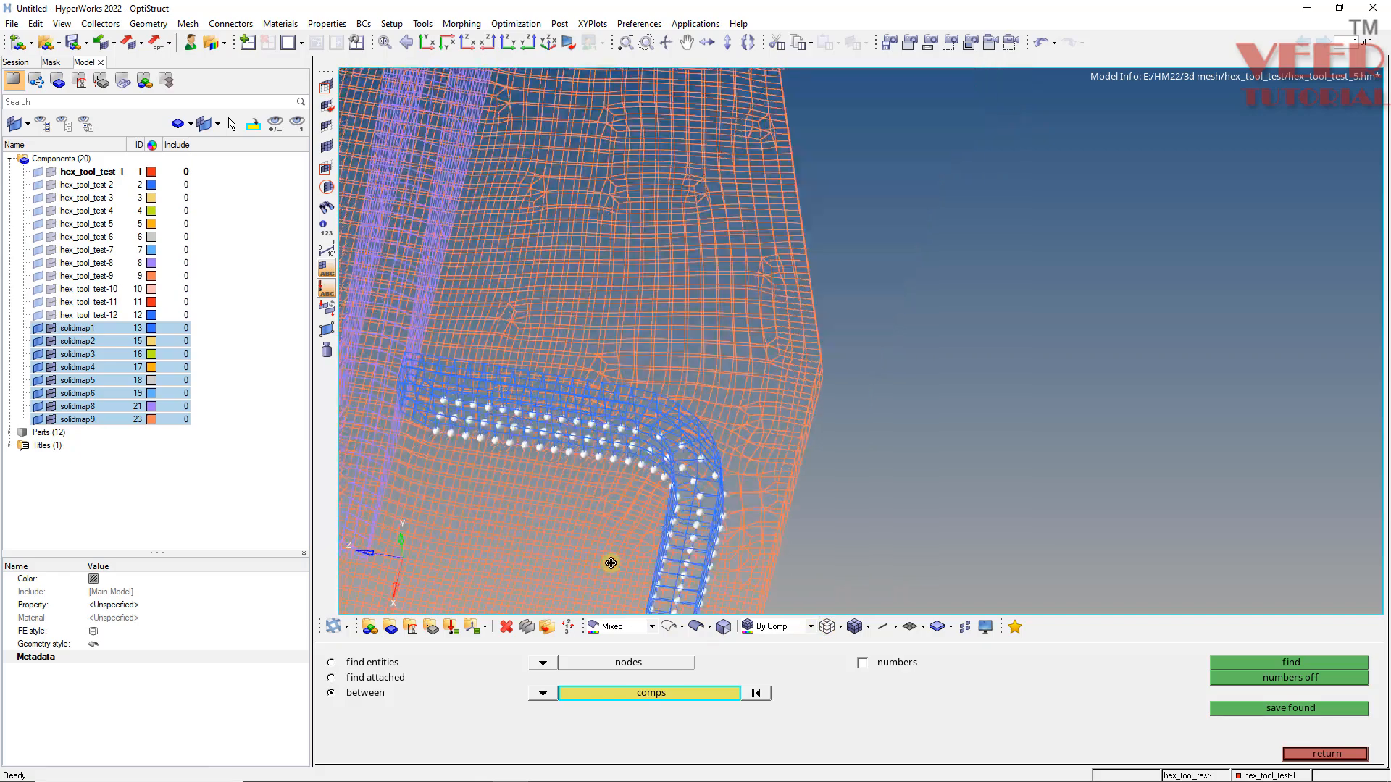
pyautogui.scroll(-6, 543, 330)
pyautogui.scroll(5, 795, 319)
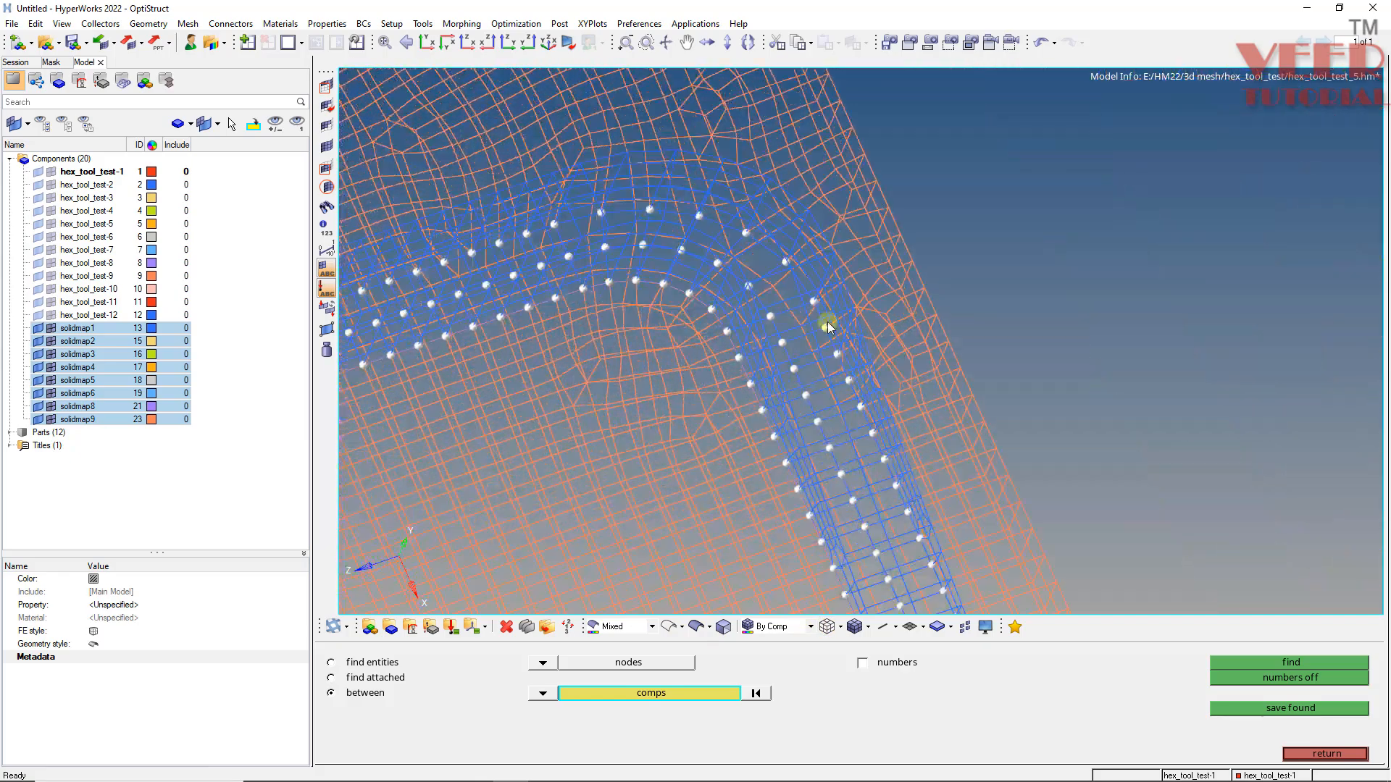
pyautogui.click(1317, 754)
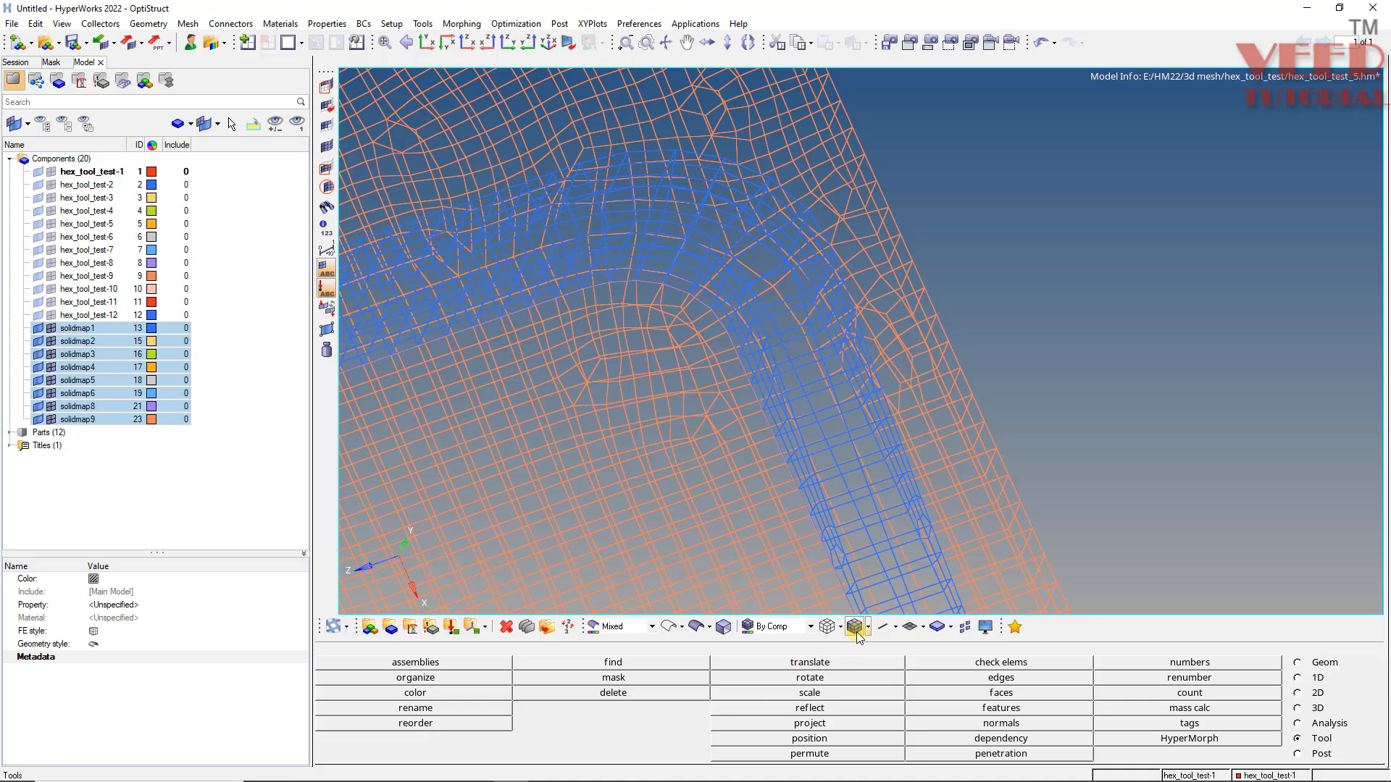
pyautogui.click(856, 632)
# - Isolate the two curved arms (solidmap8) in the graphics view
pyautogui.keyDown('ctrl'); pyautogui.scroll(-8, 794, 500); pyautogui.keyUp('ctrl')
pyautogui.moveTo(728, 475)
pyautogui.keyDown('ctrl'); pyautogui.mouseDown()
pyautogui.moveTo(669, 396)
pyautogui.moveTo(705, 441)
pyautogui.mouseUp(); pyautogui.keyUp('ctrl')
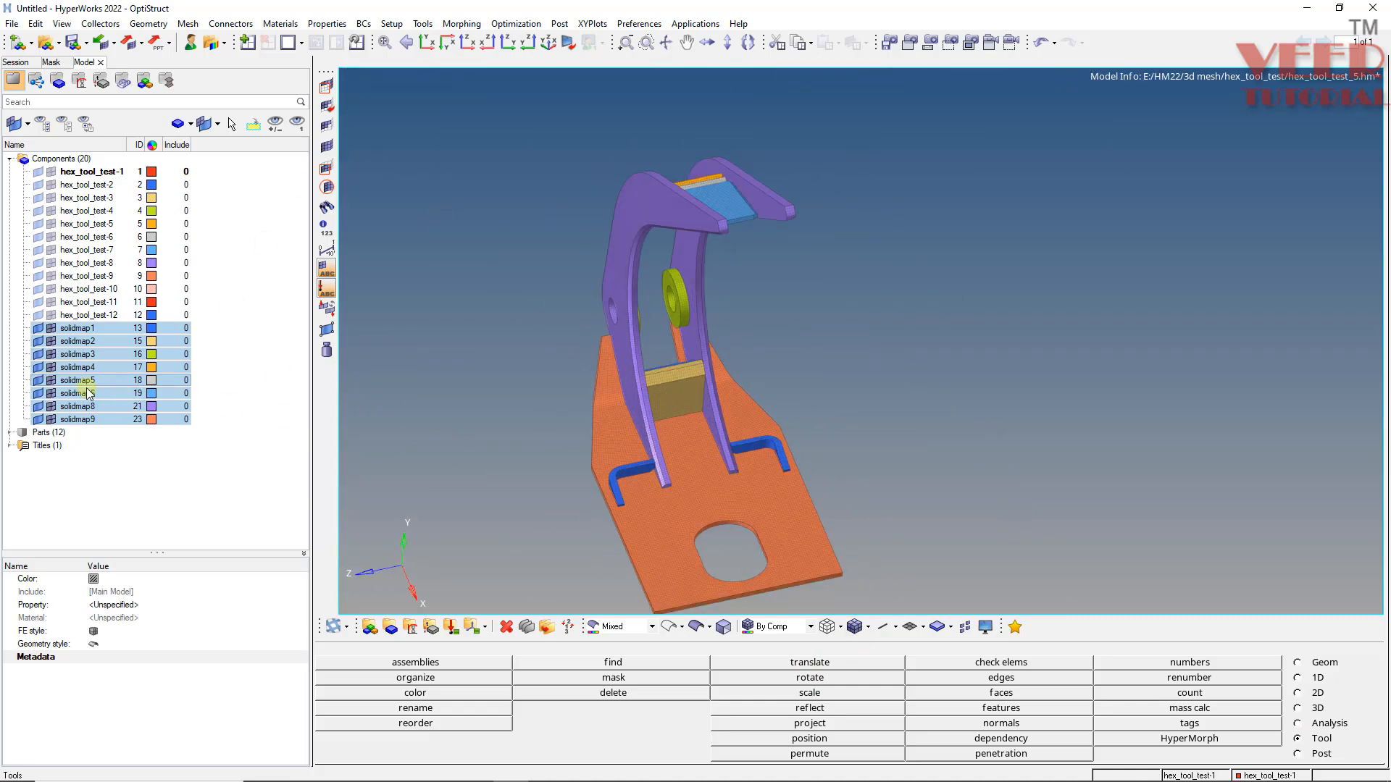
pyautogui.rightClick(86, 409)
pyautogui.click(564, 403)
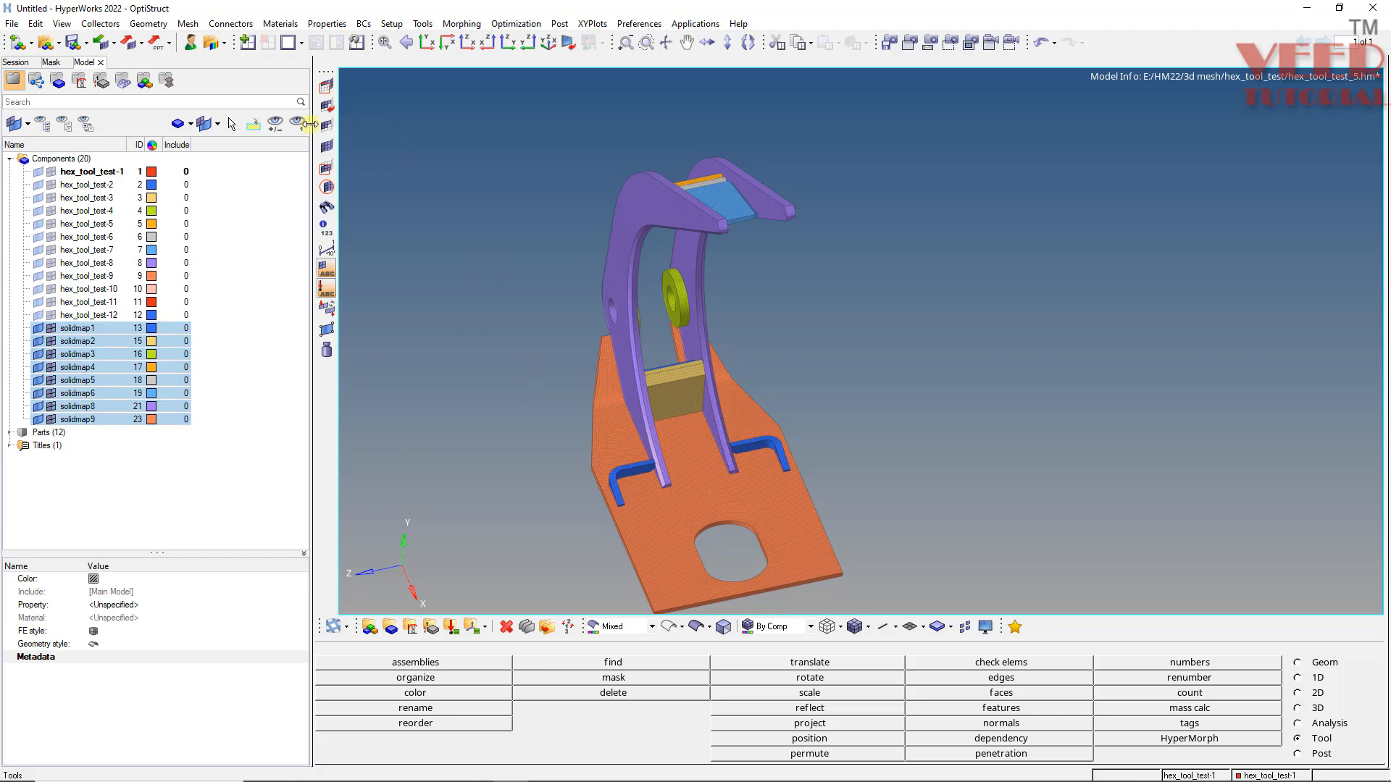
pyautogui.click(303, 125)
pyautogui.click(637, 224)
pyautogui.moveTo(735, 378)
pyautogui.keyDown('ctrl'); pyautogui.mouseDown()
pyautogui.moveTo(555, 363)
pyautogui.moveTo(714, 392)
pyautogui.mouseUp(); pyautogui.keyUp('ctrl')
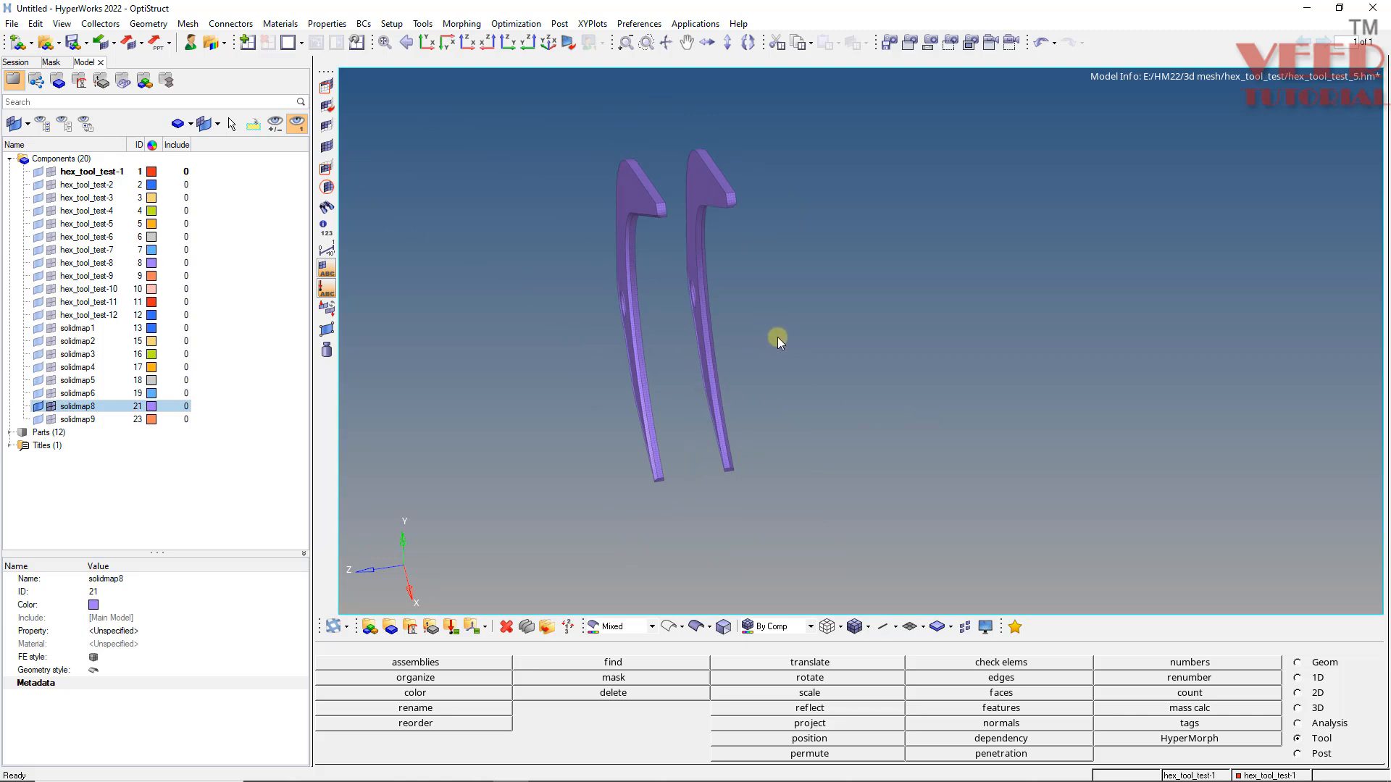
# - Find the elements attached to all elements of the two arms and inspect the contact regions with neighbouring parts
pyautogui.click(374, 628)
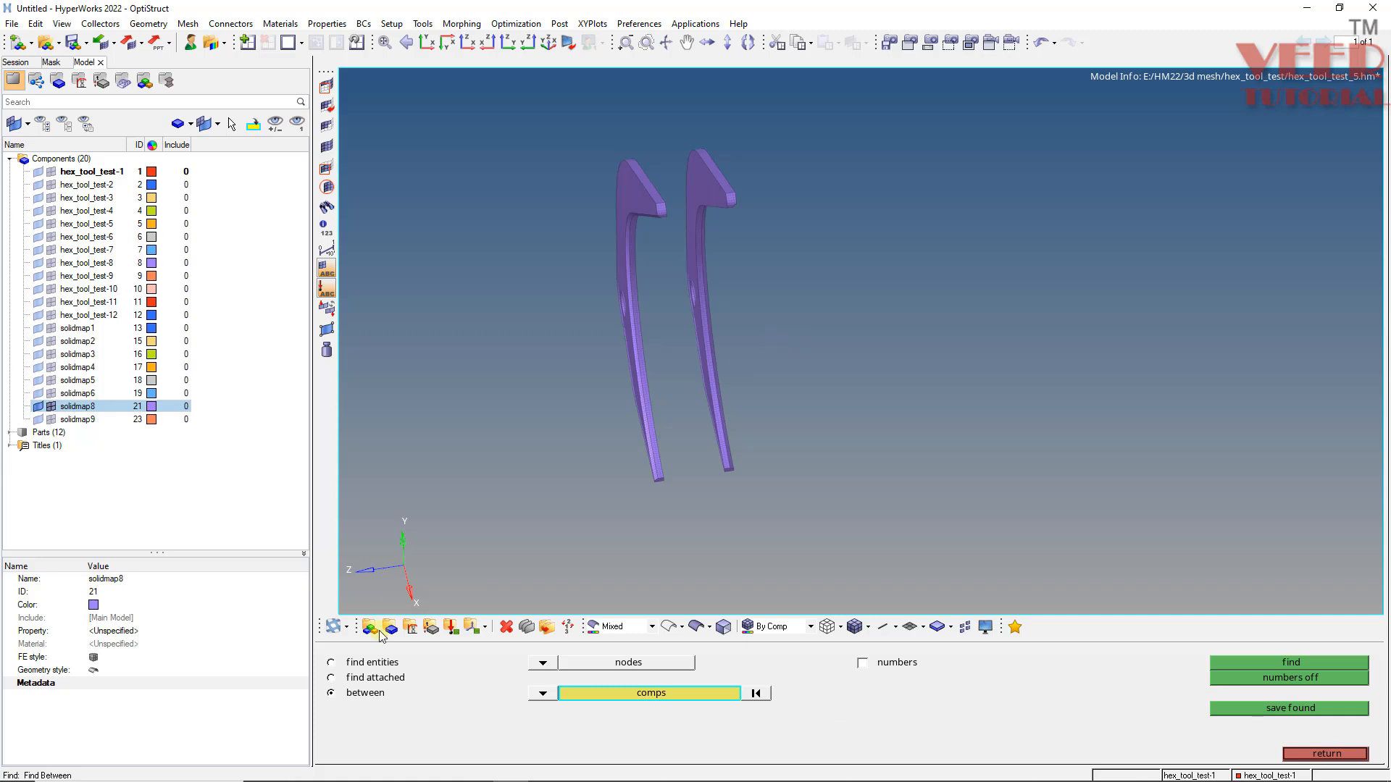
pyautogui.click(364, 678)
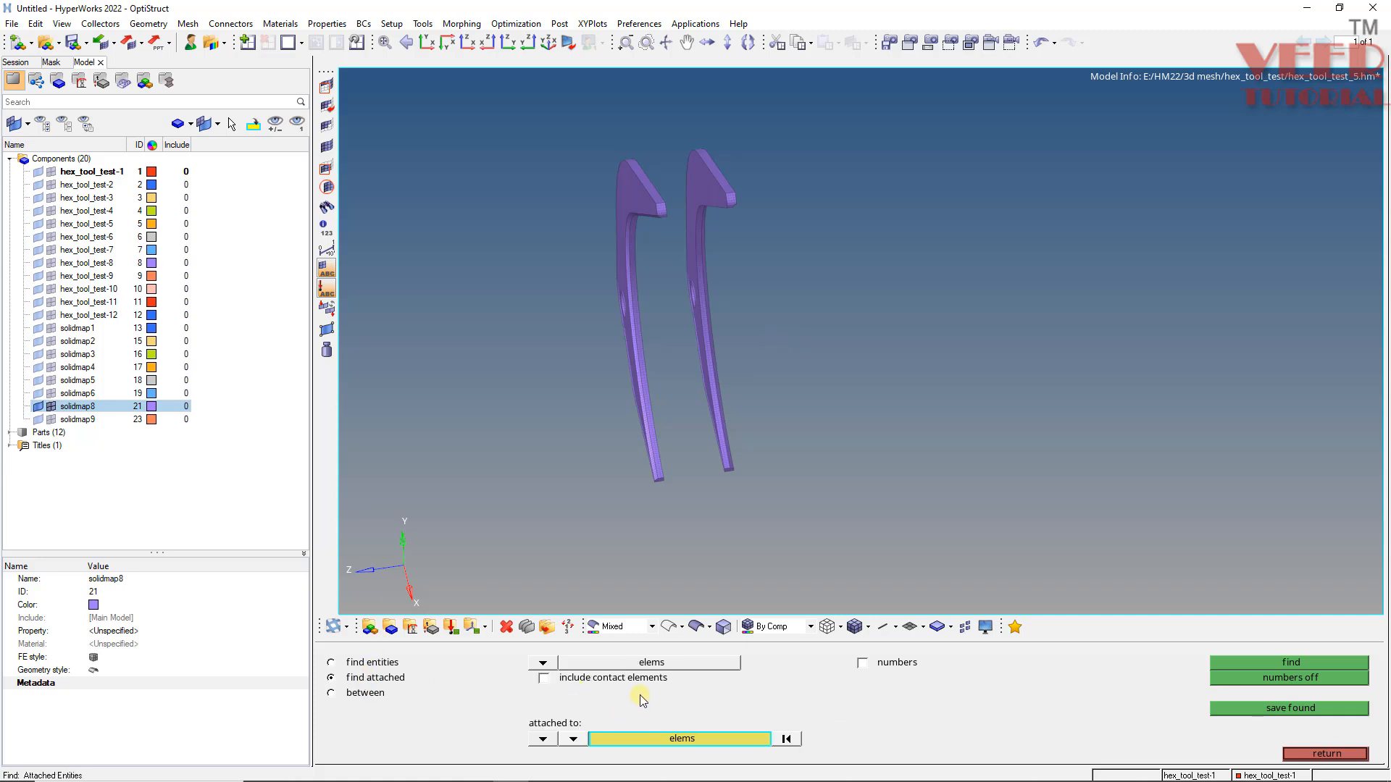
pyautogui.scroll(-3, 657, 468)
pyautogui.keyDown('shift'); pyautogui.moveTo(833, 201); pyautogui.dragTo(477, 598); pyautogui.keyUp('shift')
pyautogui.click(1278, 662)
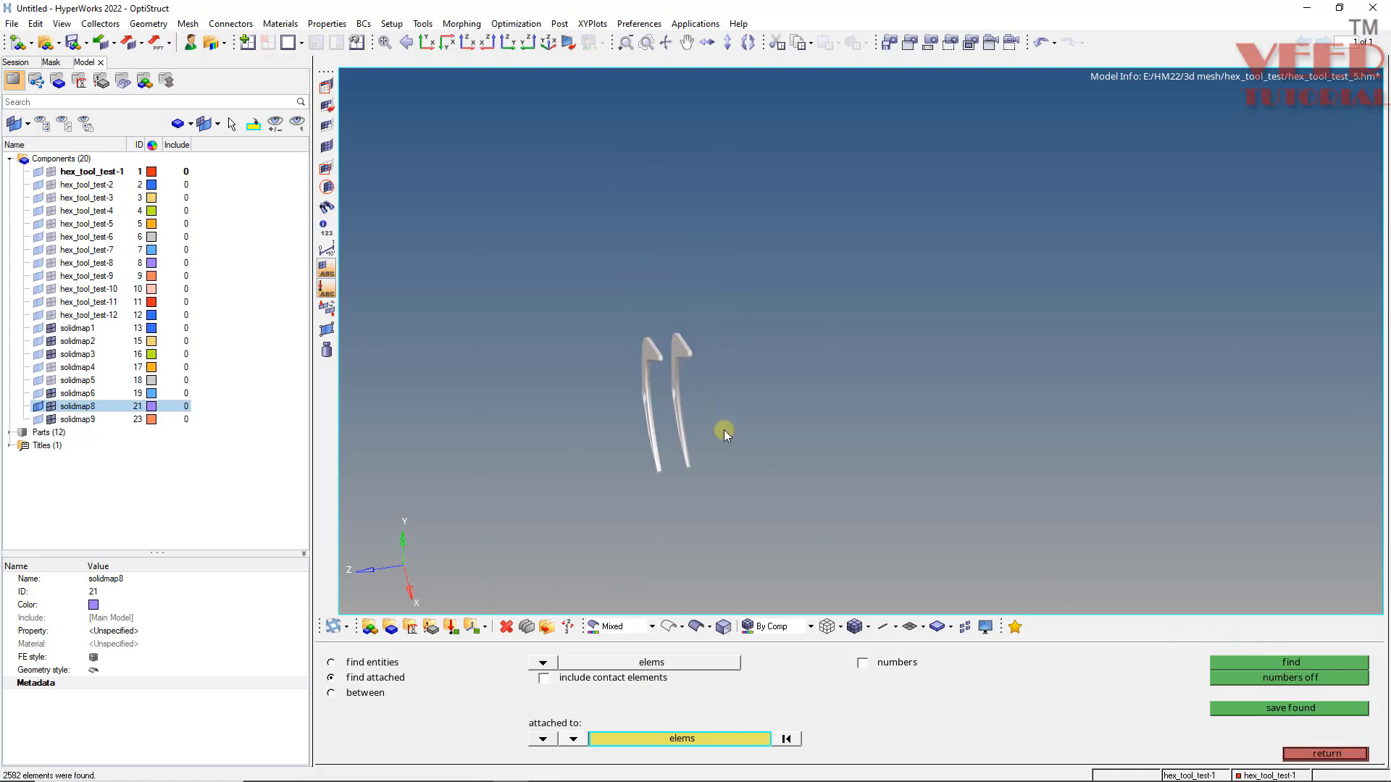
pyautogui.scroll(5, 681, 441)
pyautogui.keyDown('ctrl'); pyautogui.moveTo(584, 443); pyautogui.dragTo(462, 283); pyautogui.keyUp('ctrl')
pyautogui.keyDown('ctrl'); pyautogui.moveTo(571, 452); pyautogui.dragTo(506, 350); pyautogui.keyUp('ctrl')
pyautogui.keyDown('ctrl'); pyautogui.scroll(10, 506, 346); pyautogui.keyUp('ctrl')
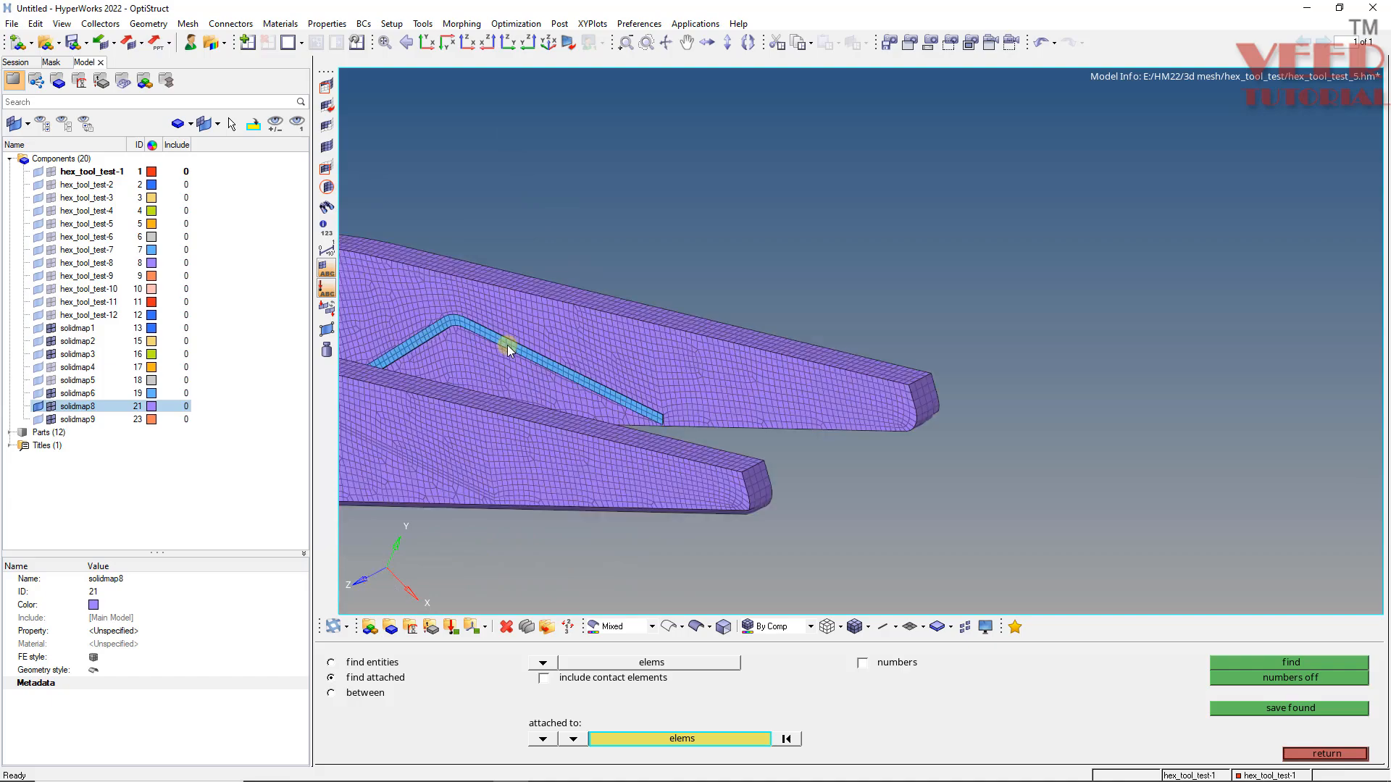
pyautogui.keyDown('ctrl'); pyautogui.moveTo(589, 356); pyautogui.dragTo(459, 416); pyautogui.keyUp('ctrl')
pyautogui.keyDown('ctrl'); pyautogui.scroll(-8, 459, 416); pyautogui.keyUp('ctrl')
pyautogui.click(1323, 754)
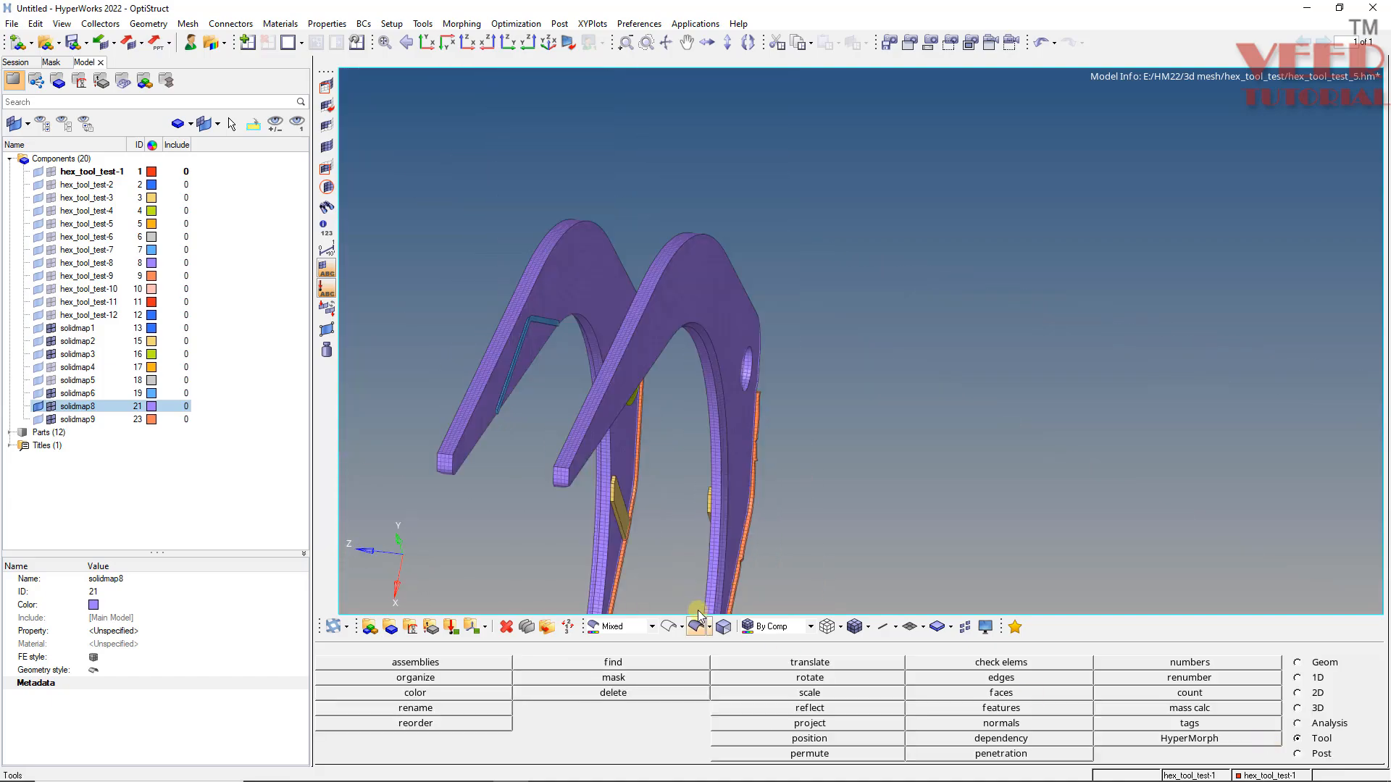
# - Unmask all elements and display every component, including its geometry, for the whole assembly
pyautogui.click(326, 147)
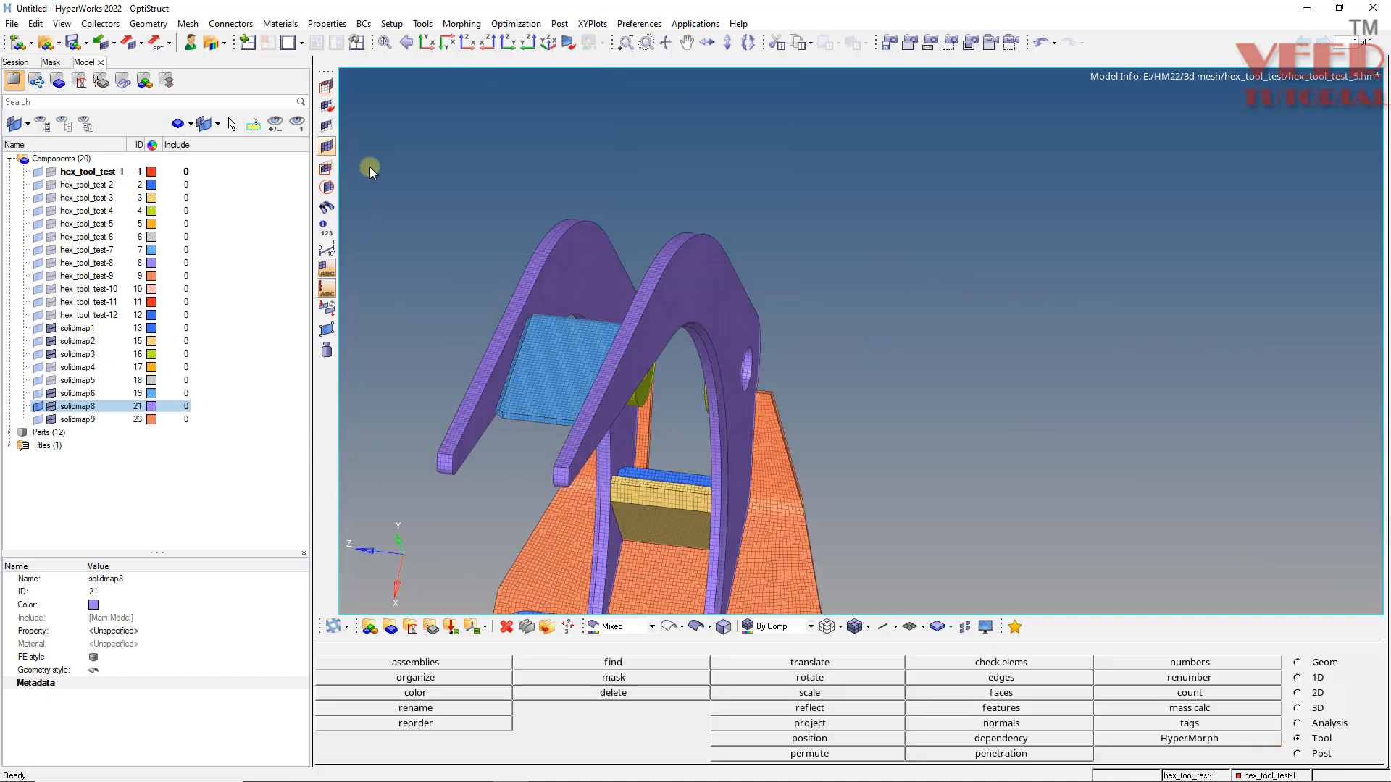
pyautogui.press('f')
pyautogui.press('d')
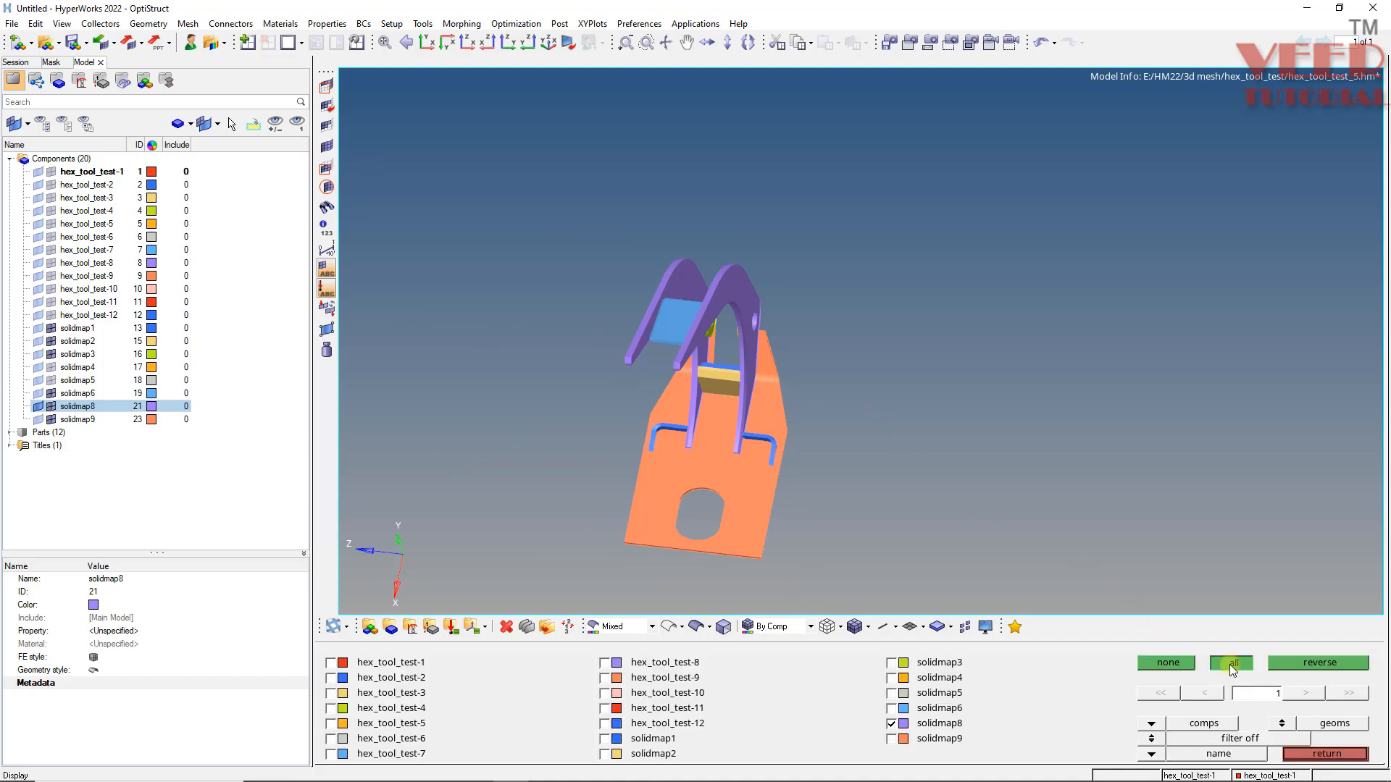
pyautogui.click(1229, 664)
pyautogui.press('Escape')
pyautogui.keyDown('ctrl'); pyautogui.scroll(5, 733, 454); pyautogui.keyUp('ctrl')
pyautogui.keyDown('ctrl'); pyautogui.moveTo(777, 511); pyautogui.dragTo(828, 472); pyautogui.keyUp('ctrl')
pyautogui.keyDown('ctrl'); pyautogui.scroll(-4, 685, 512); pyautogui.keyUp('ctrl')
pyautogui.keyDown('ctrl'); pyautogui.scroll(2, 667, 272); pyautogui.keyUp('ctrl')
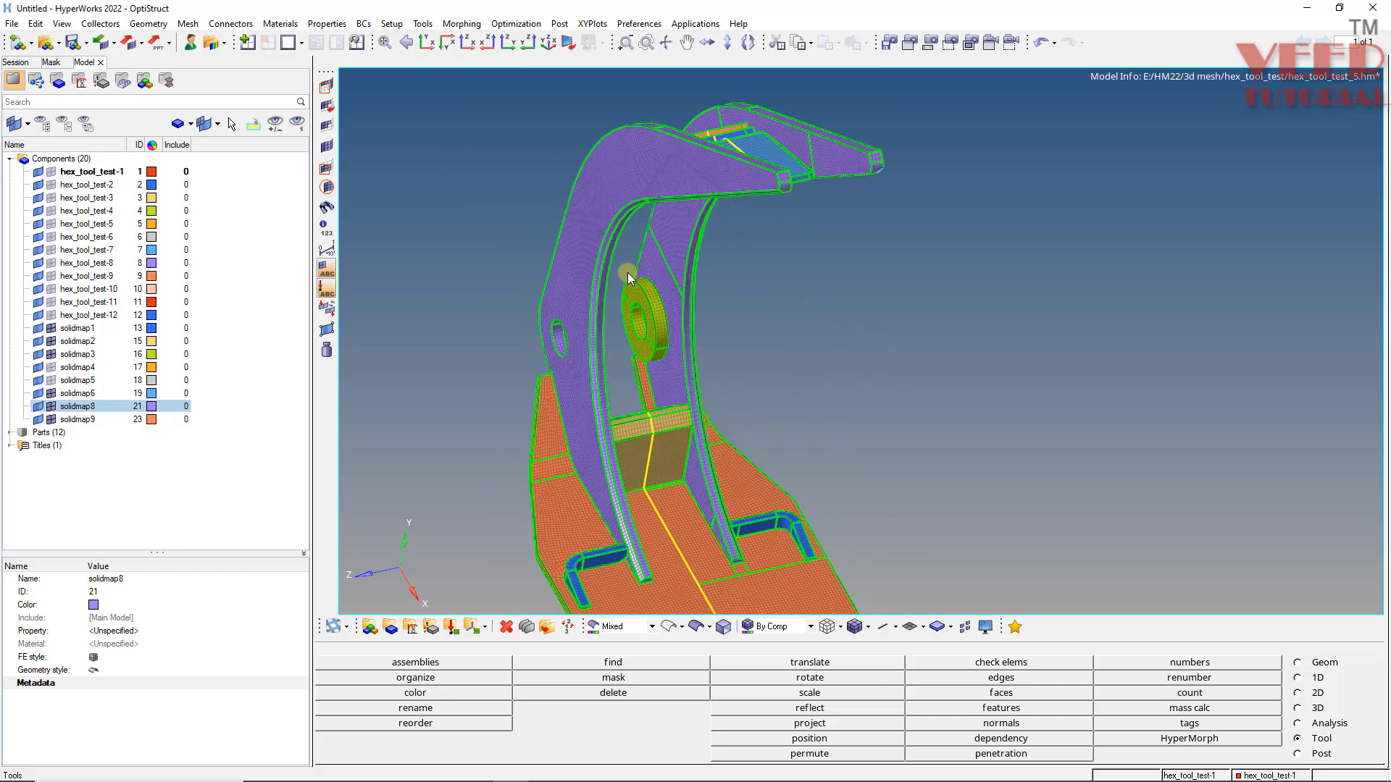
pyautogui.click(77, 329)
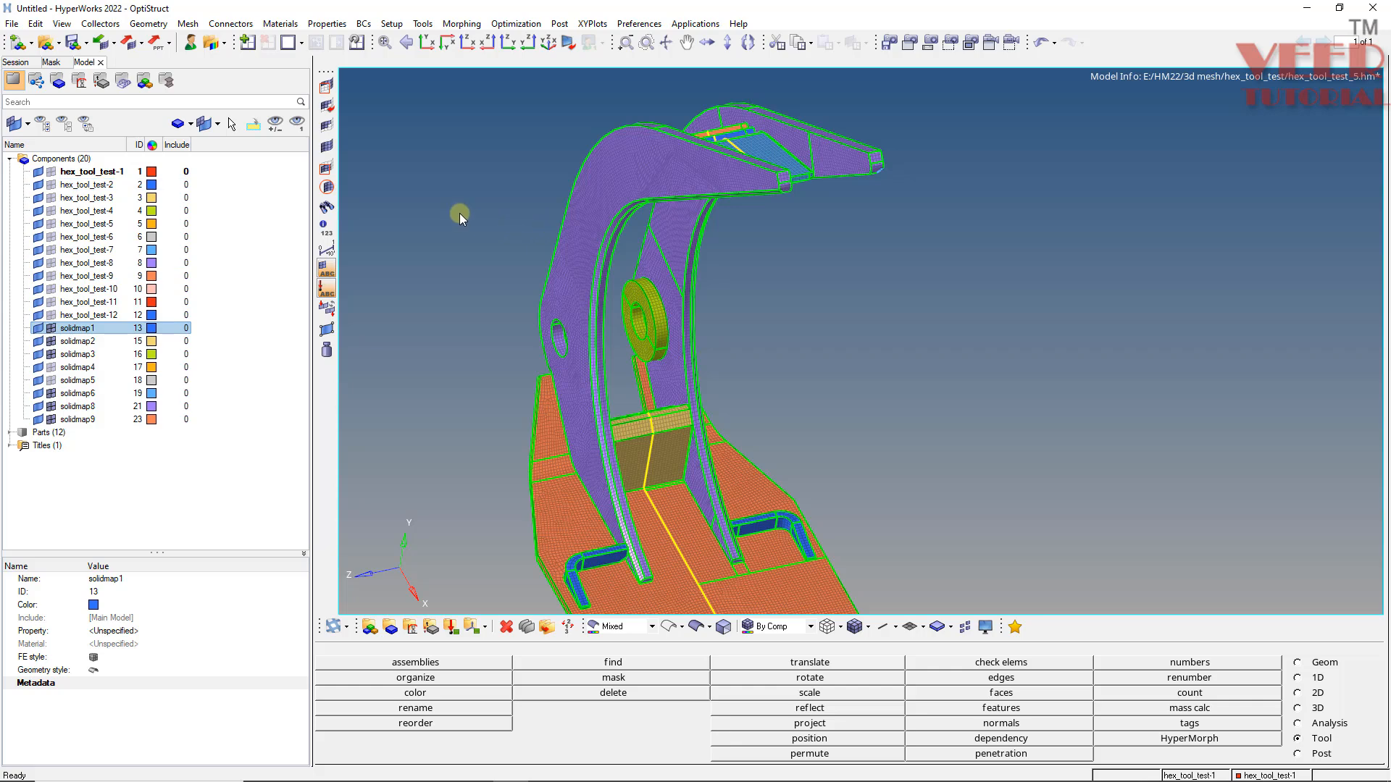
# - Save the model under the file name hex_tool_test_final in the hex_tool_test folder
pyautogui.click(11, 24)
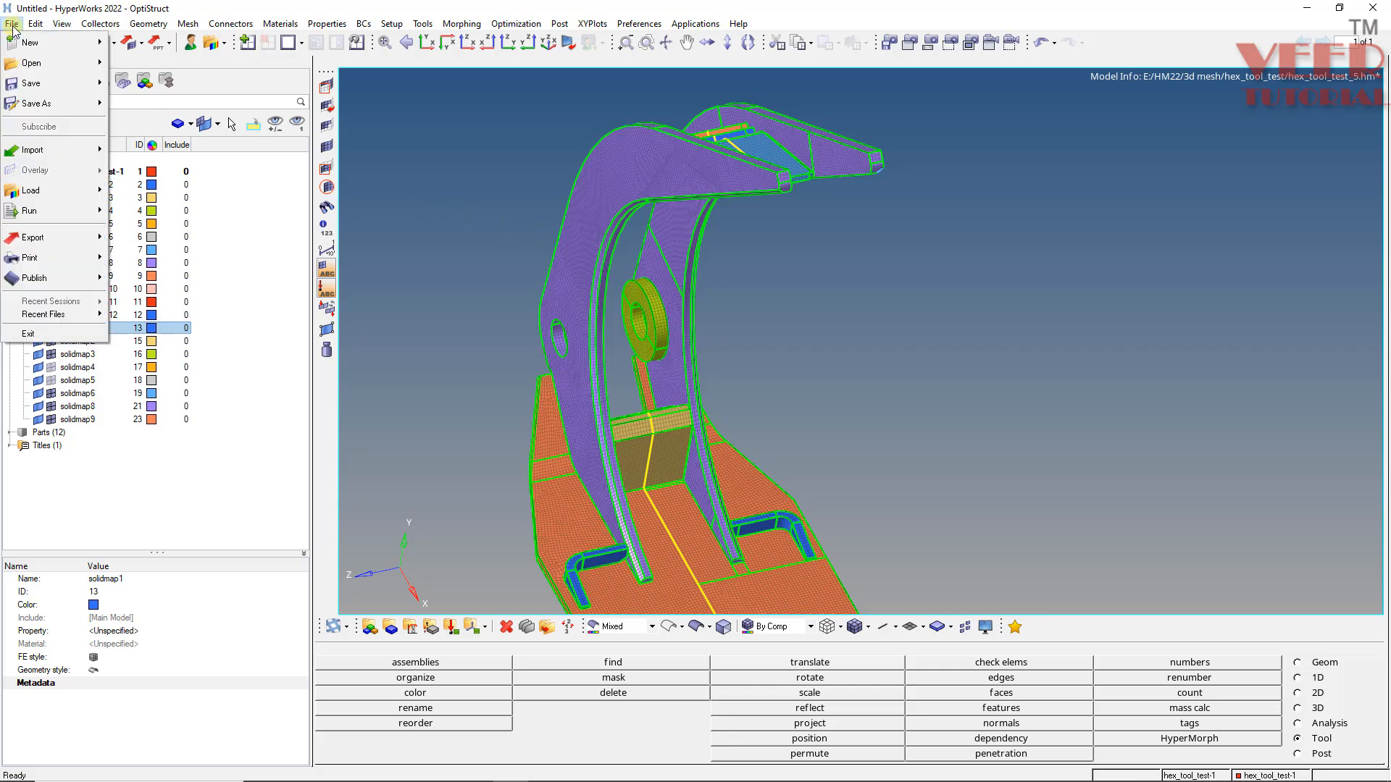
pyautogui.moveTo(50, 102)
pyautogui.click(172, 150)
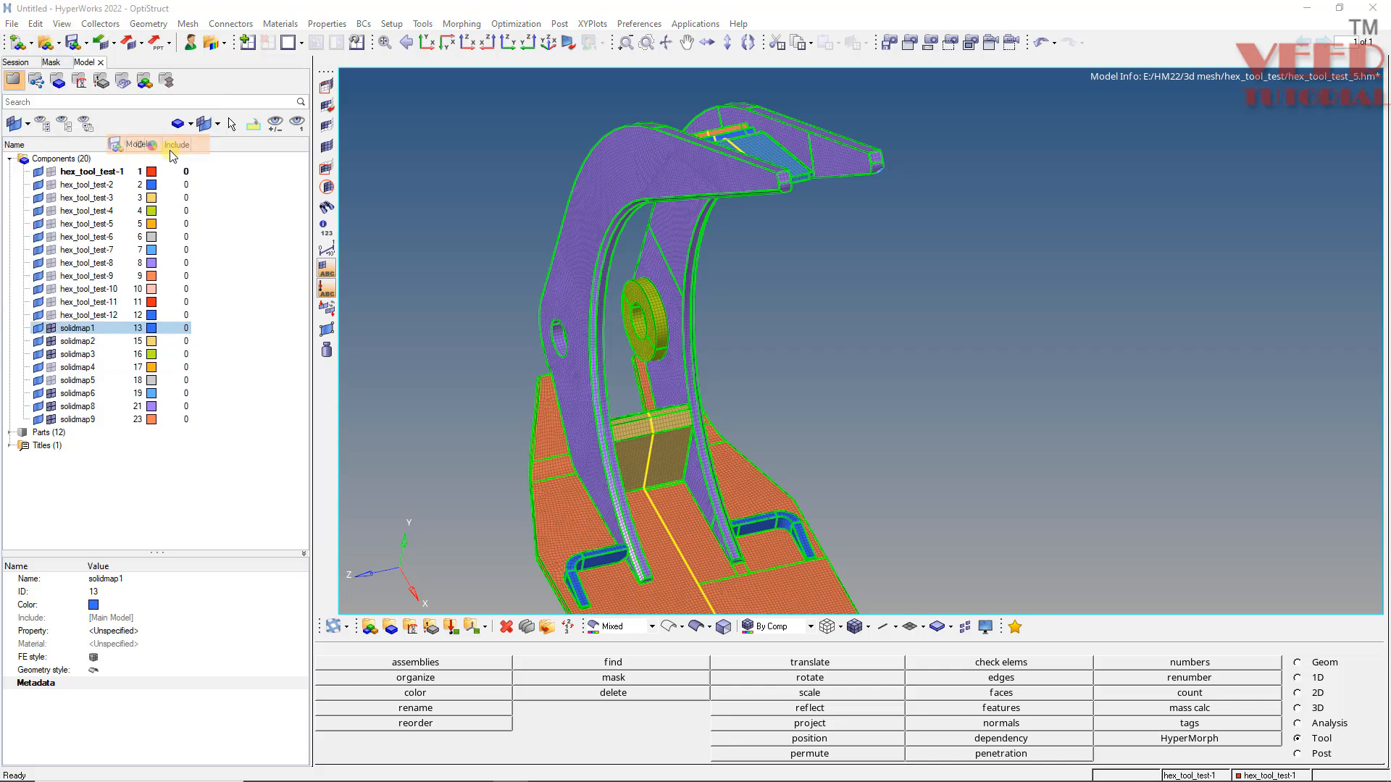
pyautogui.click(224, 315)
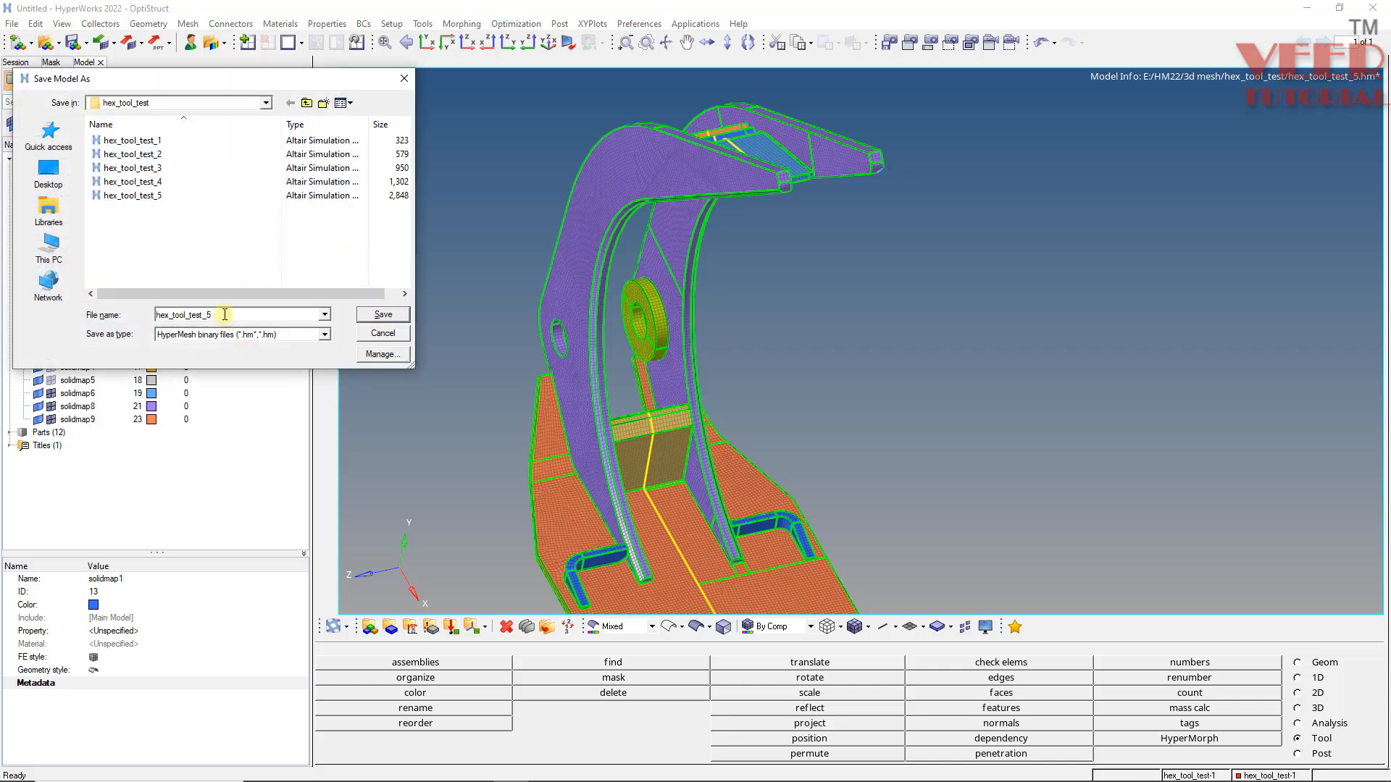
pyautogui.press('BackSpace')
pyautogui.write('final')
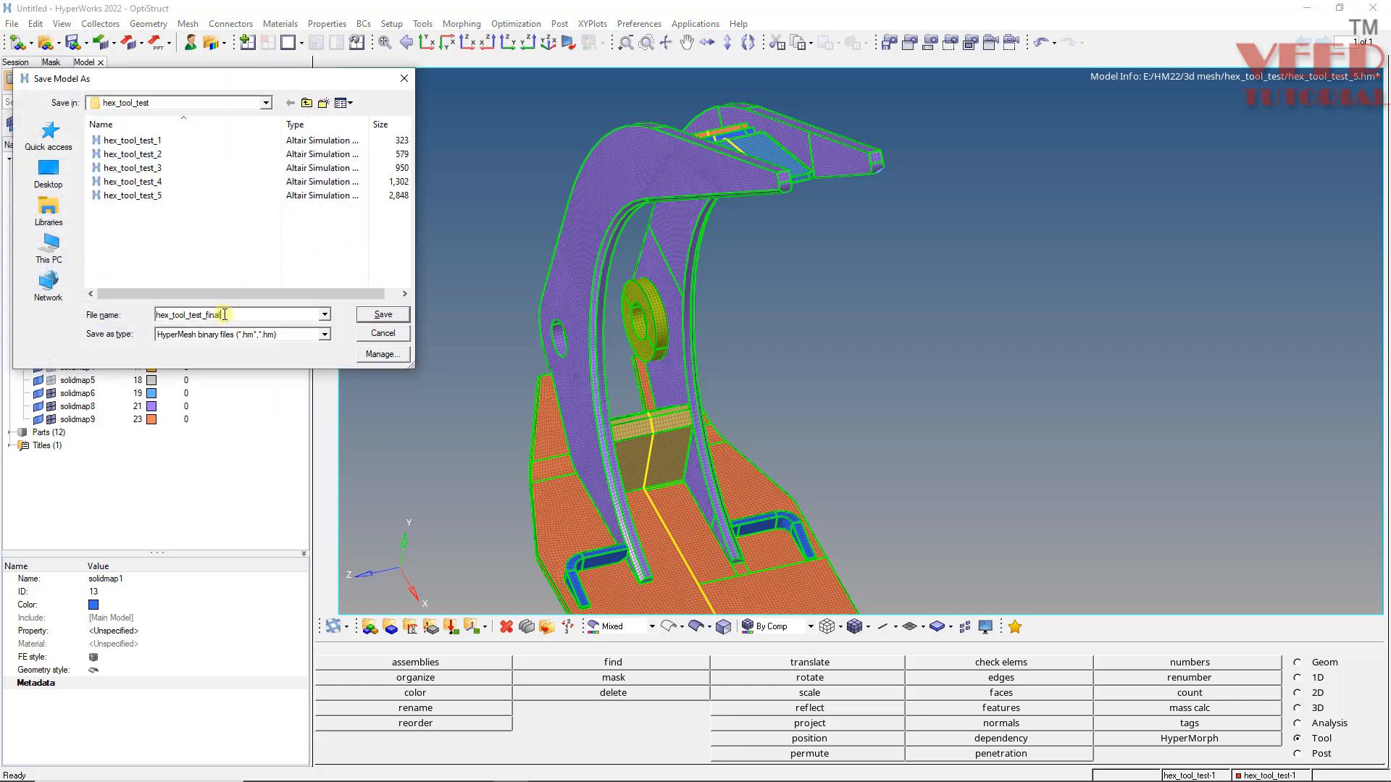